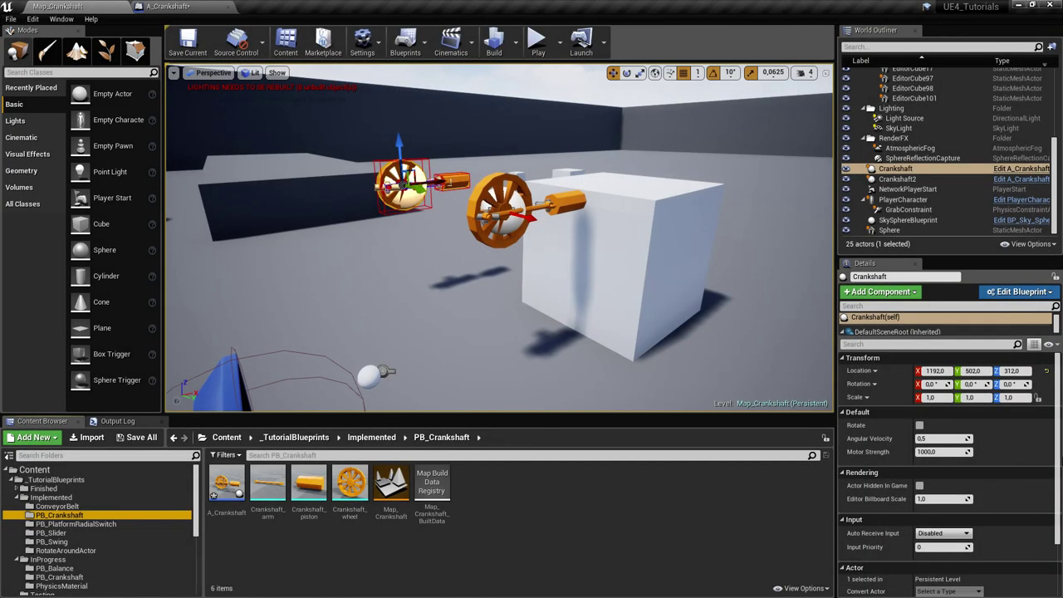
Step: Play the crankshaft level and examine both running crankshafts from the front, side and back, including wheel, arm and piston motion
{"action": "right_click_drag", "start_coordinate": [710, 279], "coordinate": [694, 327]}
{"action": "key", "text": "w"}
{"action": "key", "text": "s"}
{"action": "key", "text": "w"}
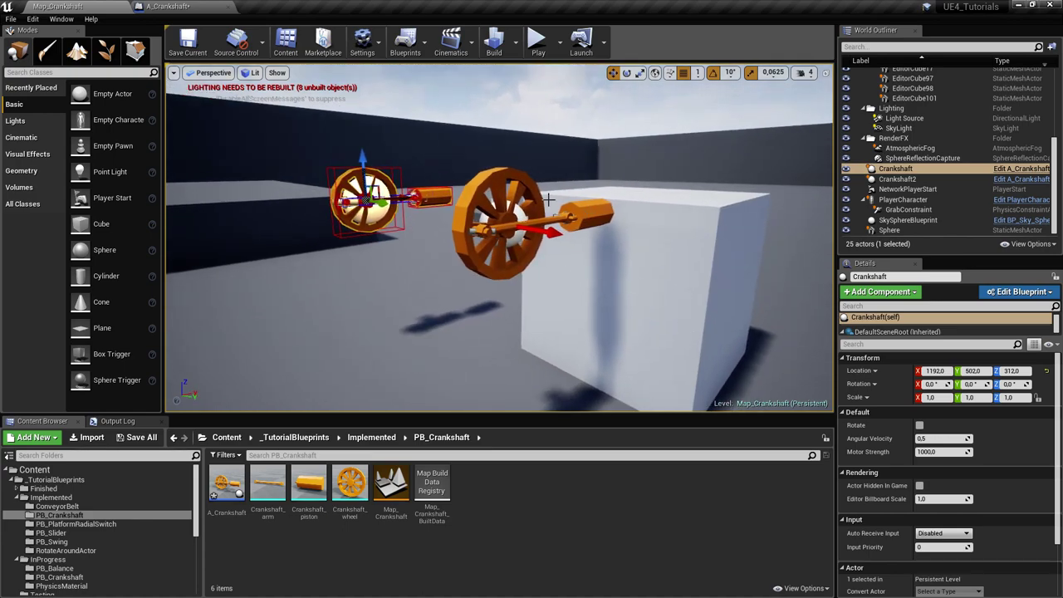
{"action": "left_click", "coordinate": [538, 42]}
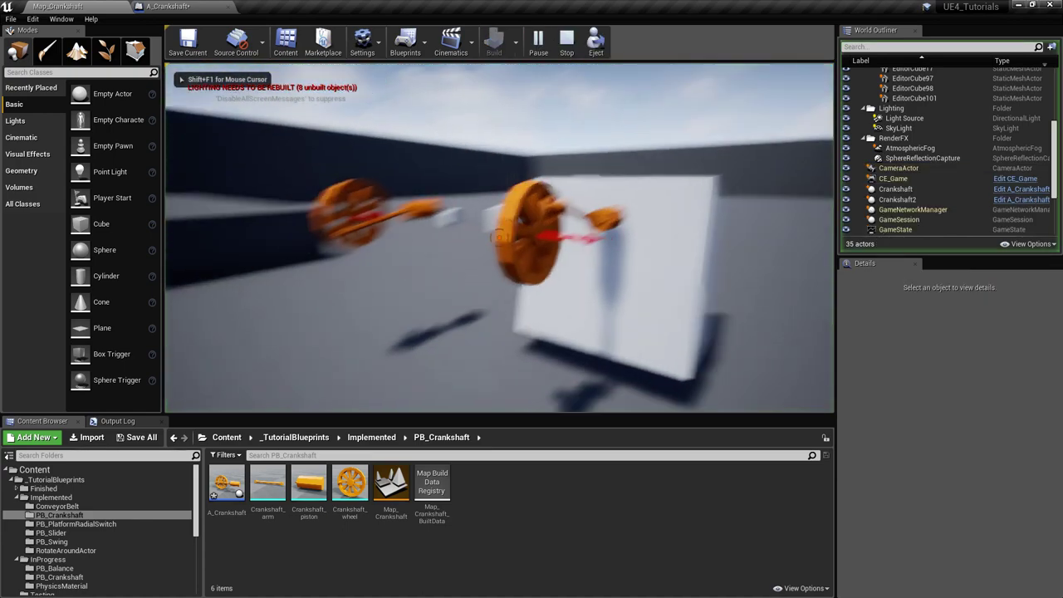
{"action": "key", "text": "d"}
{"action": "key", "text": "w"}
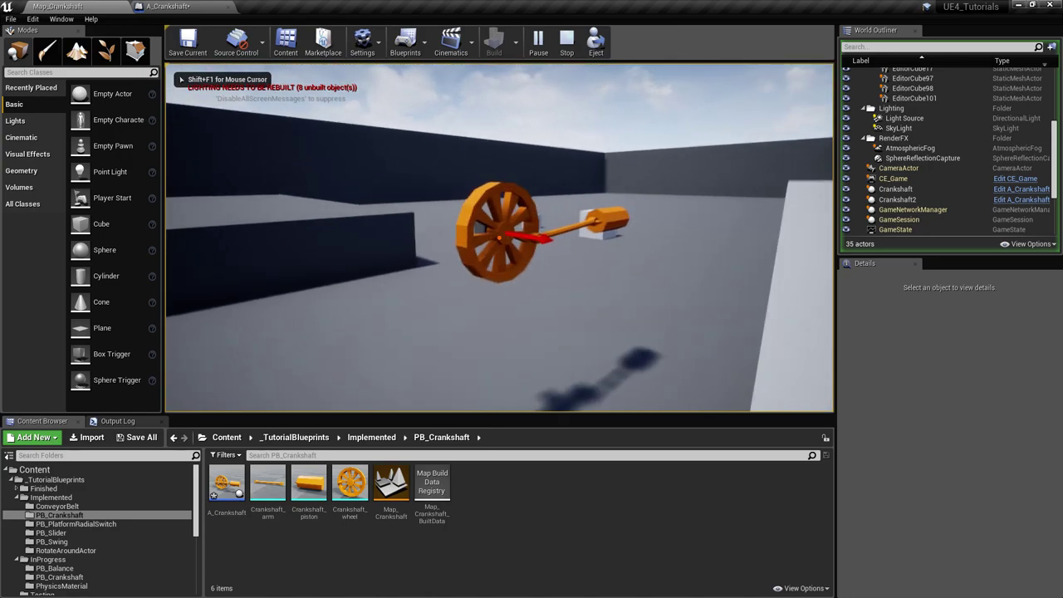
{"action": "key", "text": "d"}
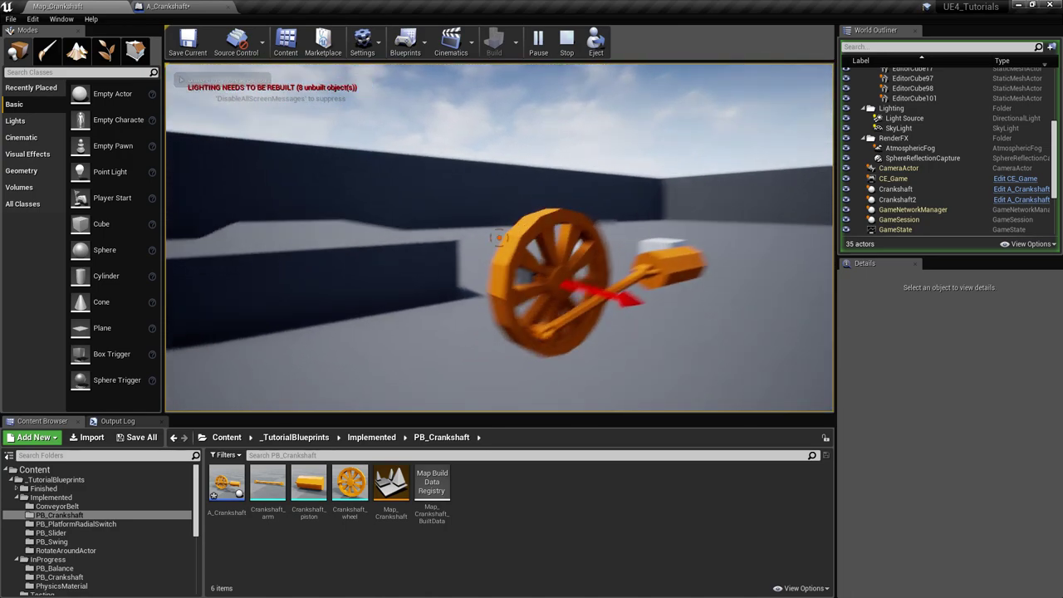
{"action": "key", "text": "w"}
{"action": "key", "text": "d"}
{"action": "key", "text": "w"}
{"action": "key", "text": "s"}
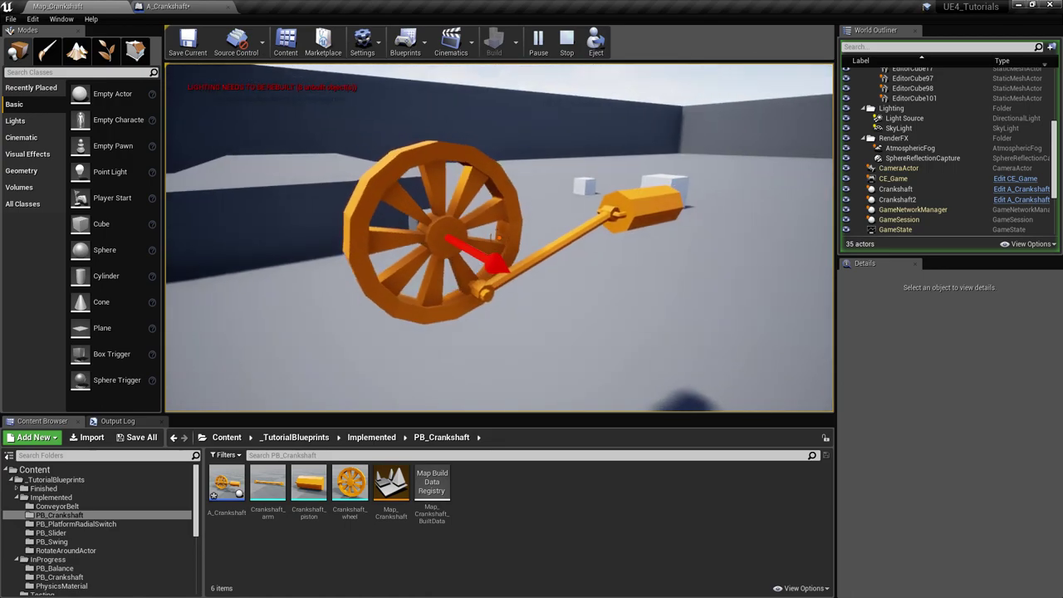
{"action": "key", "text": "d"}
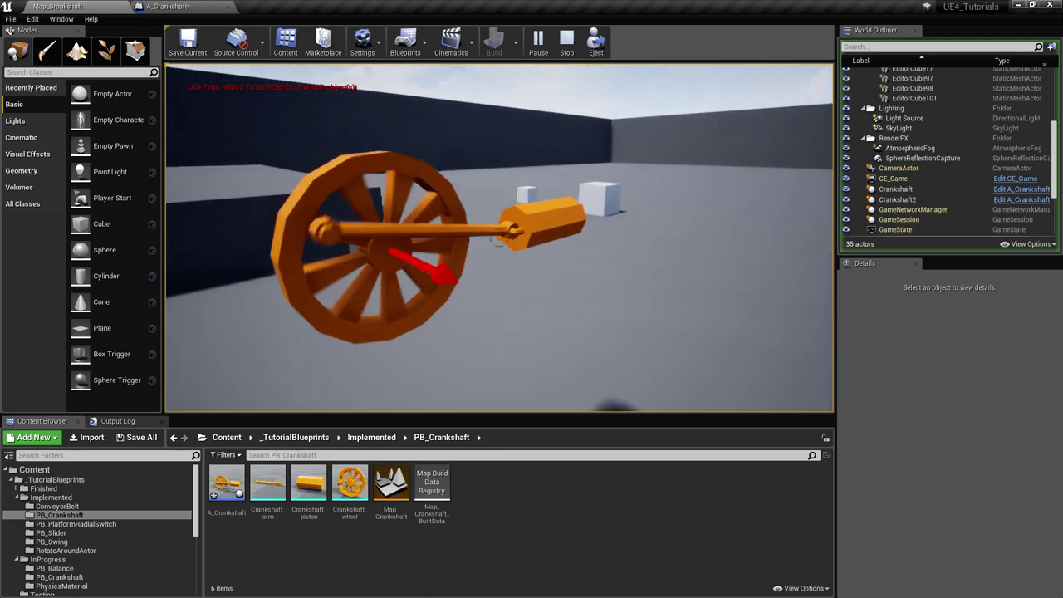
{"action": "key", "text": "w"}
{"action": "key", "text": "a"}
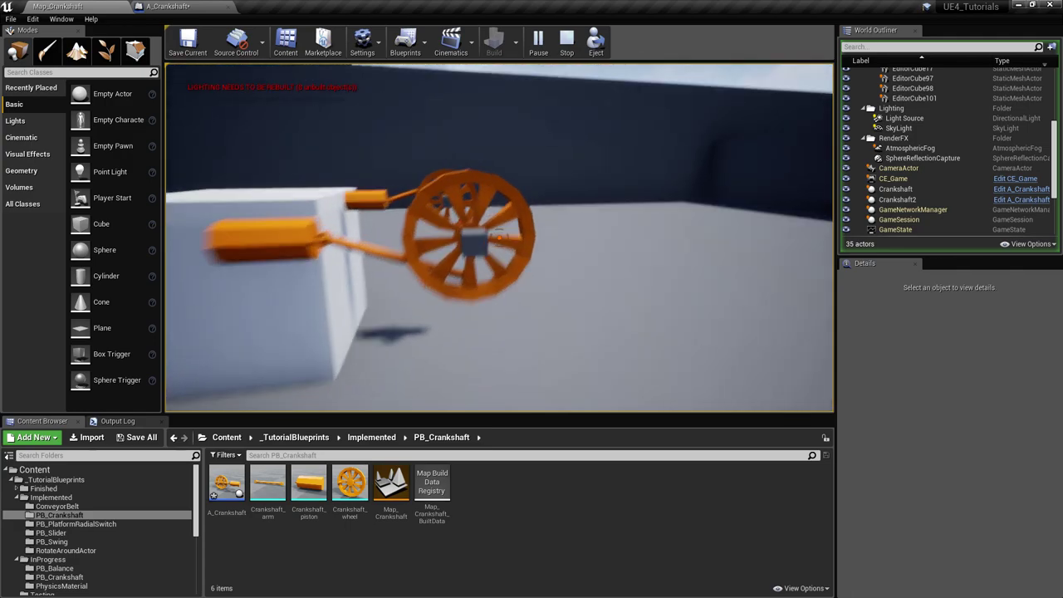
{"action": "key", "text": "a"}
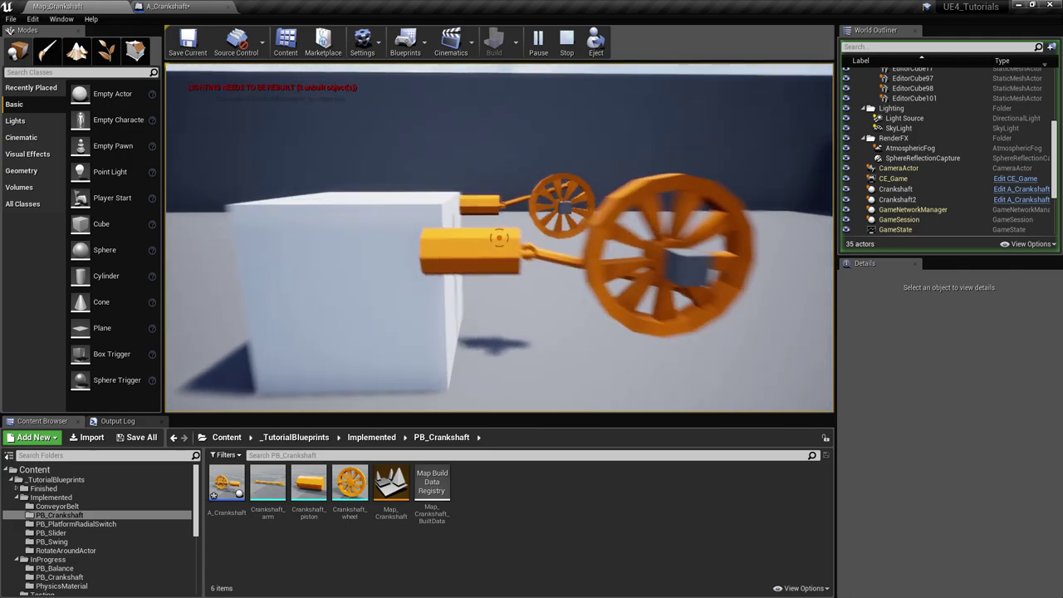
{"action": "key", "text": "w"}
{"action": "key", "text": "w"}
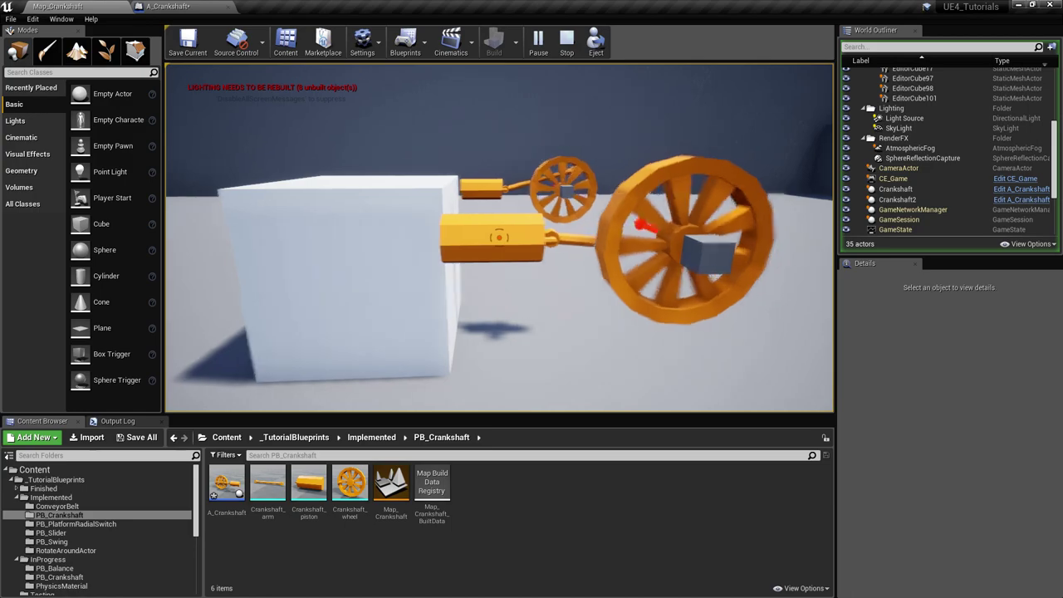
{"action": "key", "text": "d"}
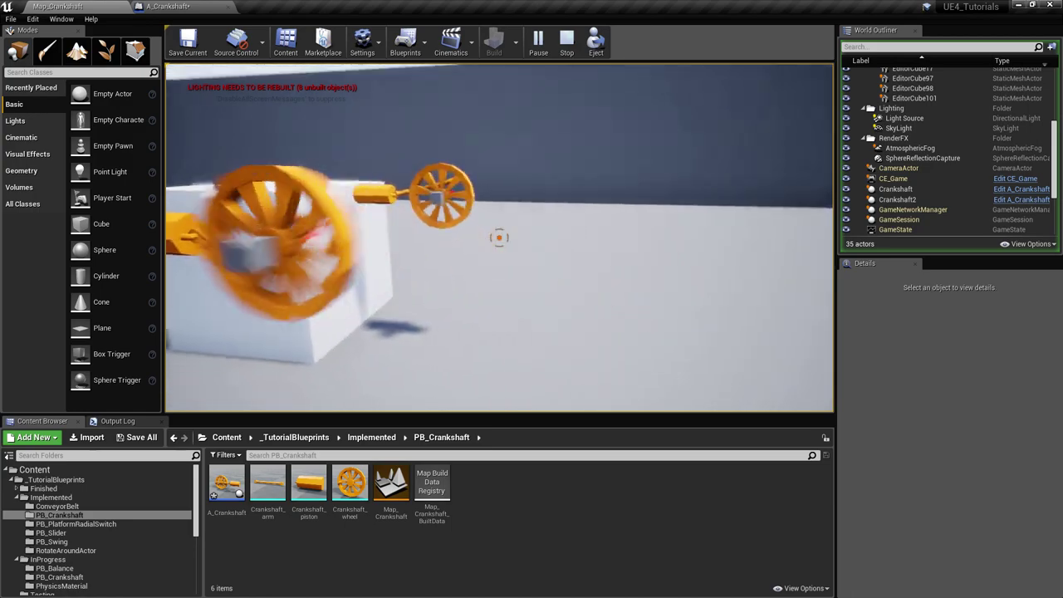
{"action": "key", "text": "d"}
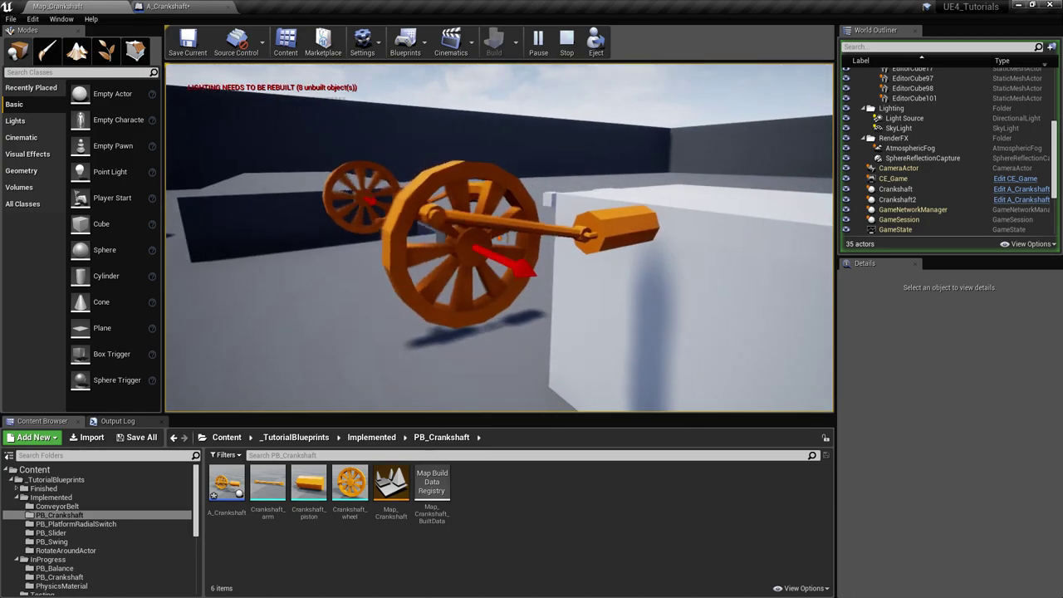
{"action": "key", "text": "w"}
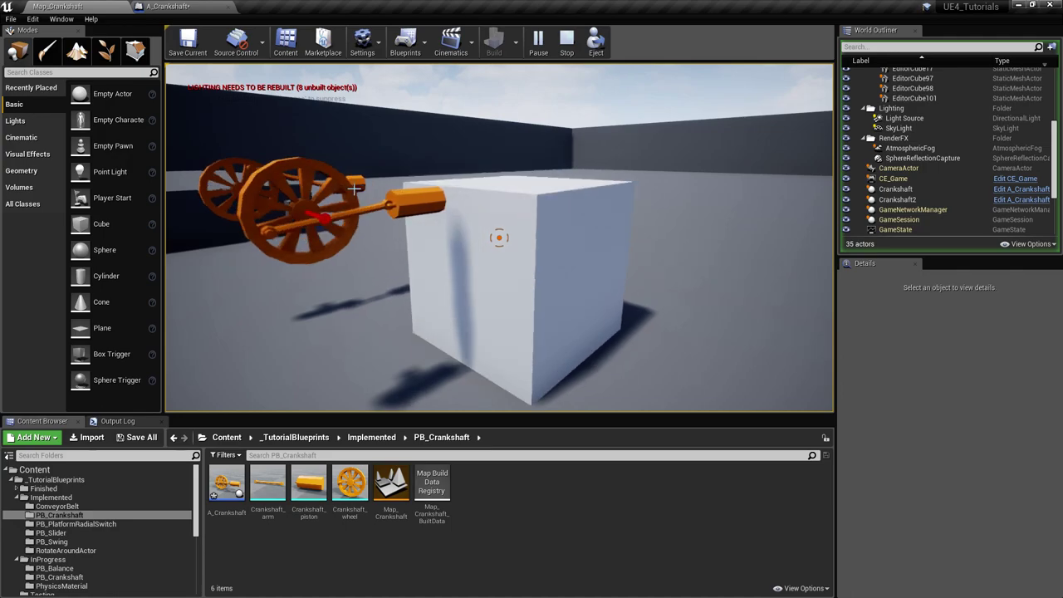
{"action": "key", "text": "Escape"}
Step: Create an Actor Blueprint named Crankshaft1 in the PB_Crankshaft folder and open it for editing
{"action": "right_click", "coordinate": [489, 475]}
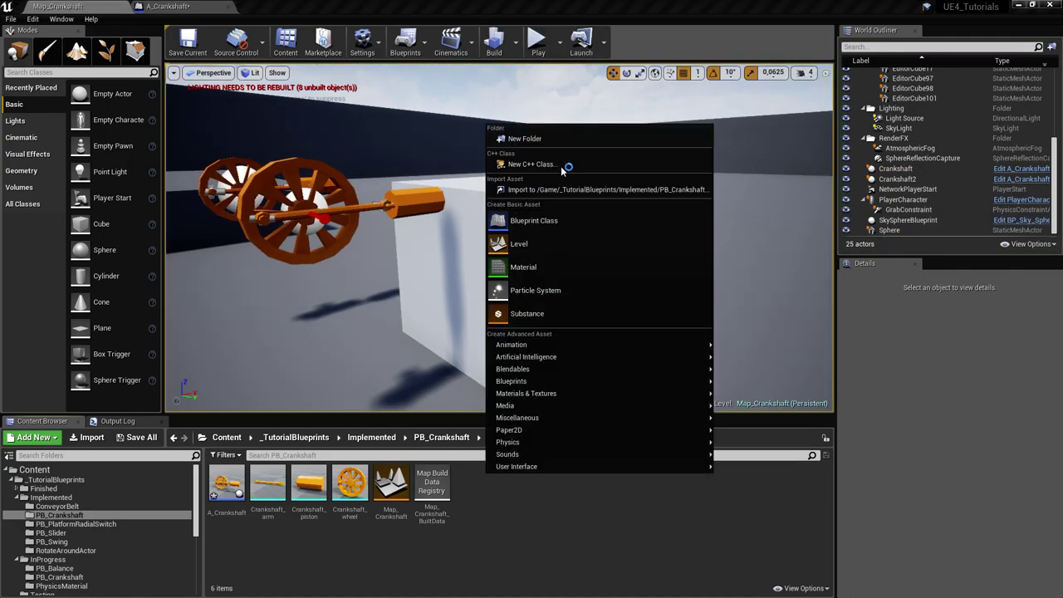
{"action": "left_click", "coordinate": [534, 220]}
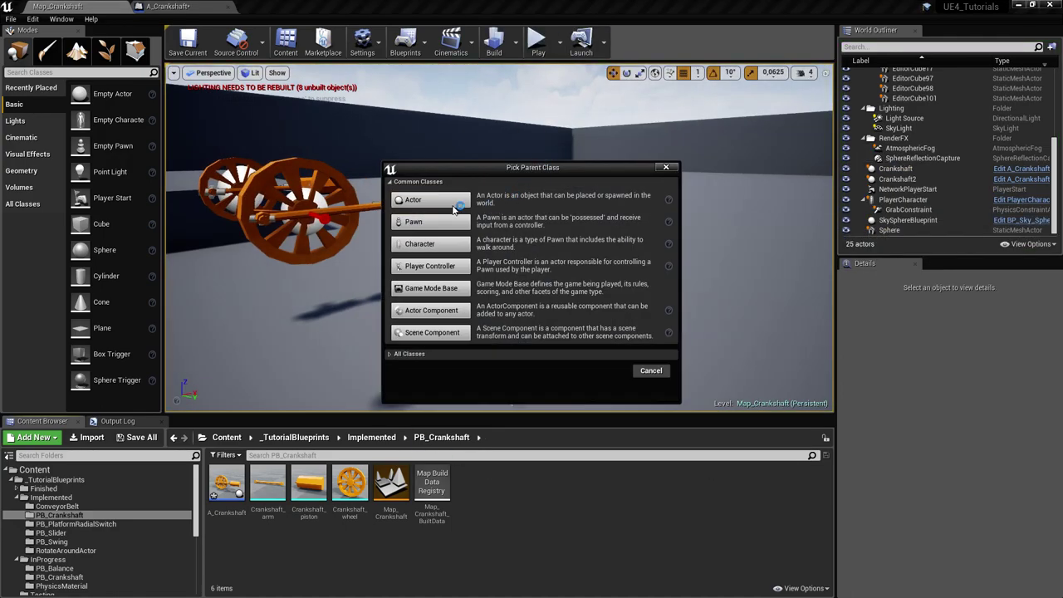
{"action": "left_click", "coordinate": [453, 205]}
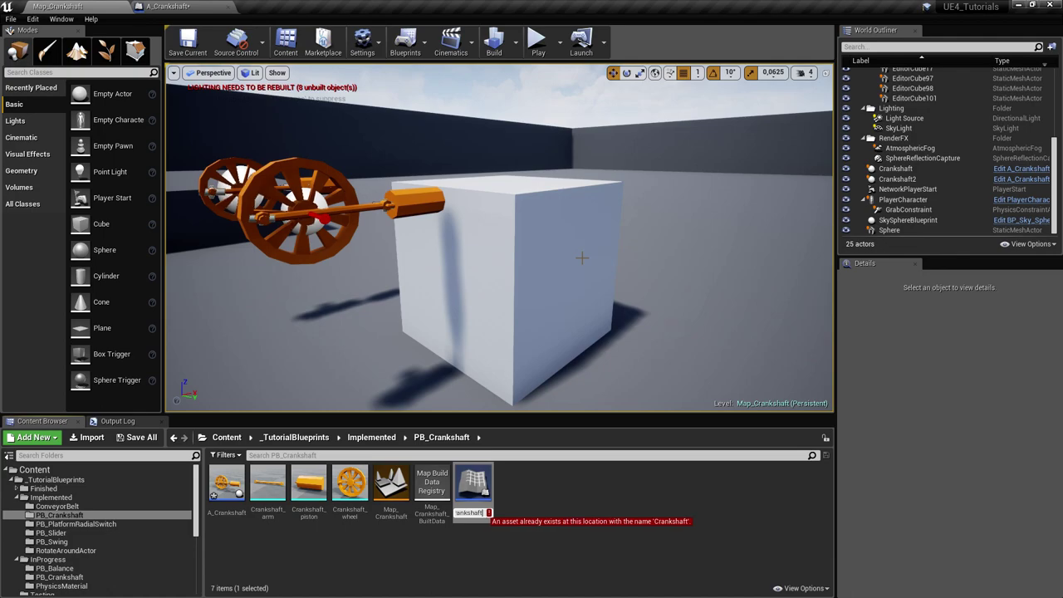
{"action": "type", "text": "Crankshaft1"}
{"action": "key", "text": "Return"}
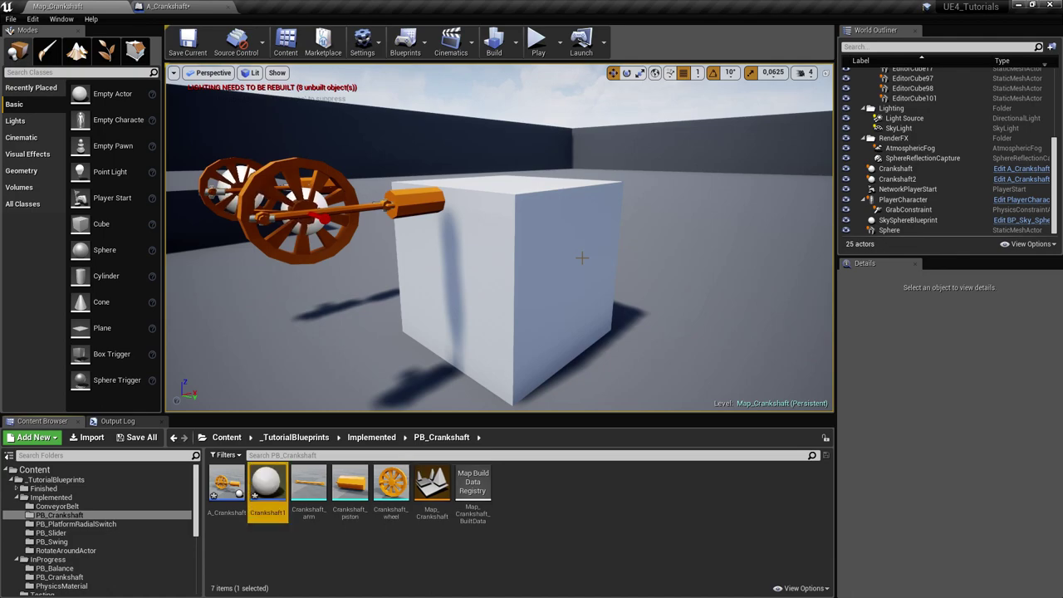
{"action": "key", "text": "Return"}
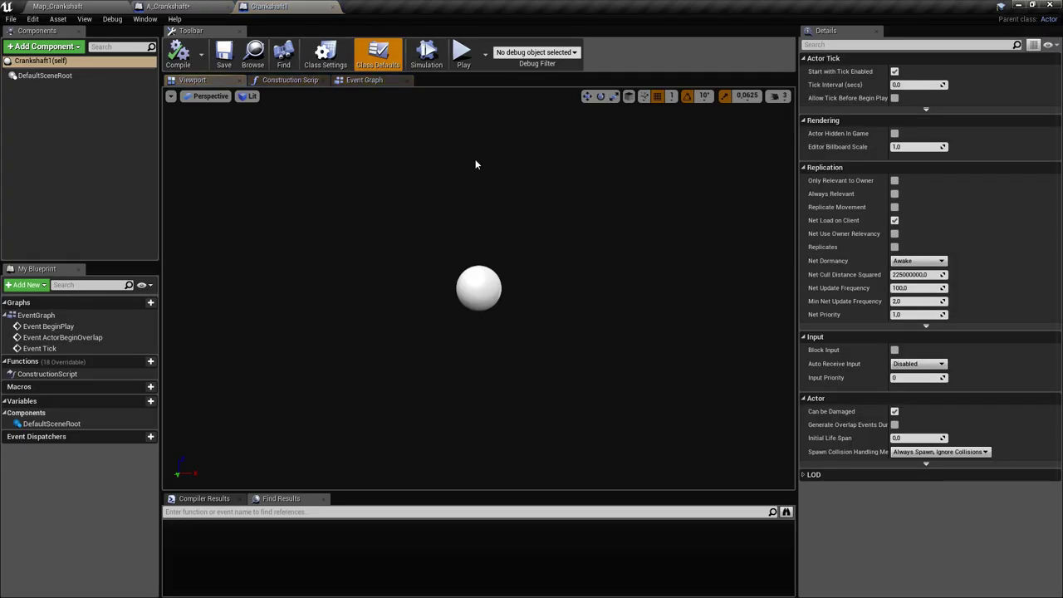
{"action": "left_click", "coordinate": [65, 62]}
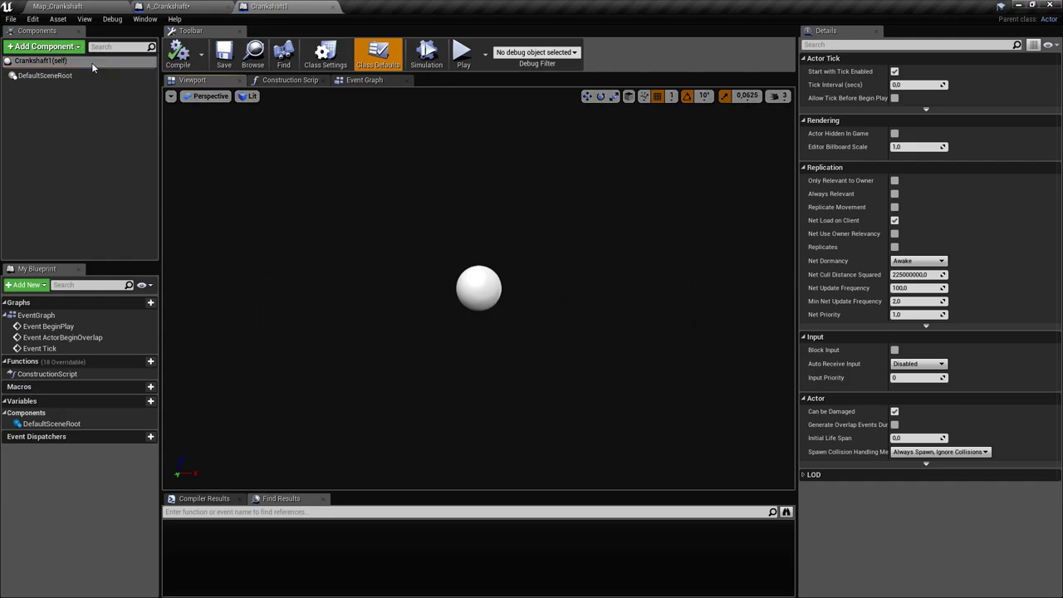
Step: Save the existing A_Crankshaft Blueprint and close its editor, leaving Crankshaft1 open for editing
{"action": "left_click", "coordinate": [99, 7]}
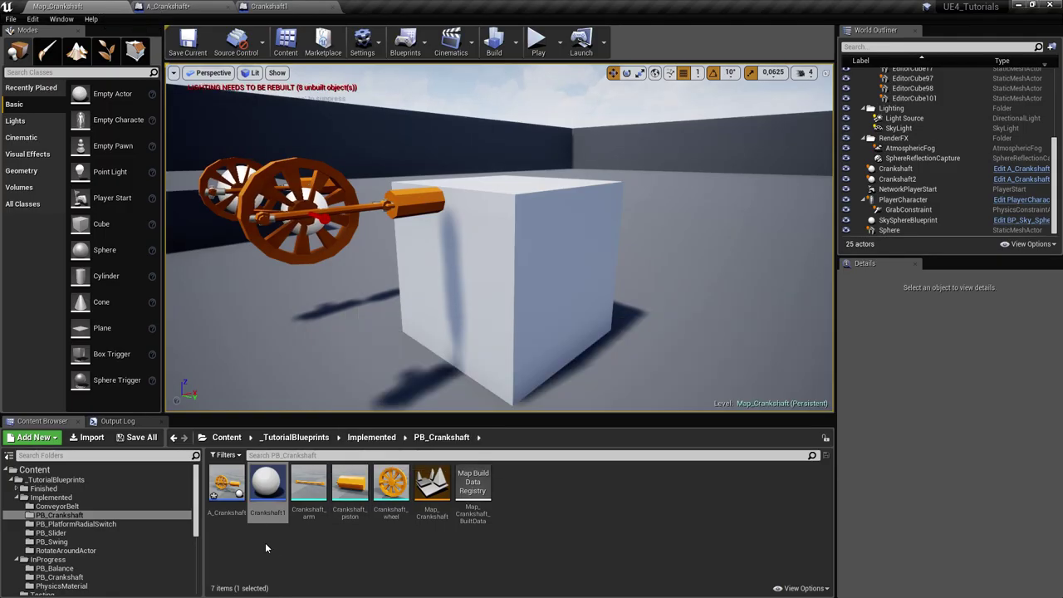
{"action": "left_click", "coordinate": [222, 487]}
{"action": "key", "text": "ctrl+s"}
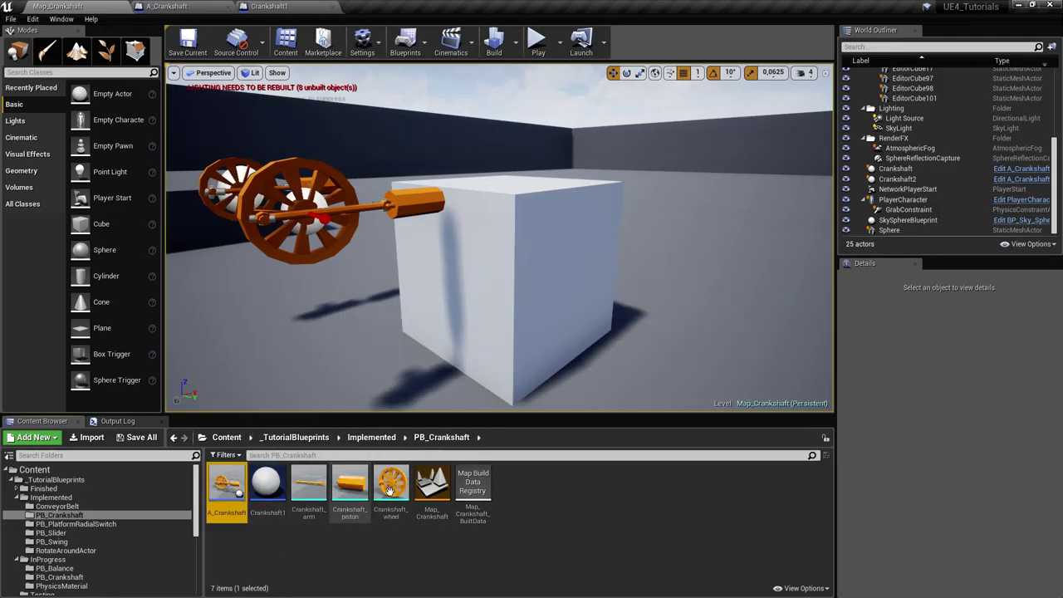
{"action": "left_click", "coordinate": [432, 486]}
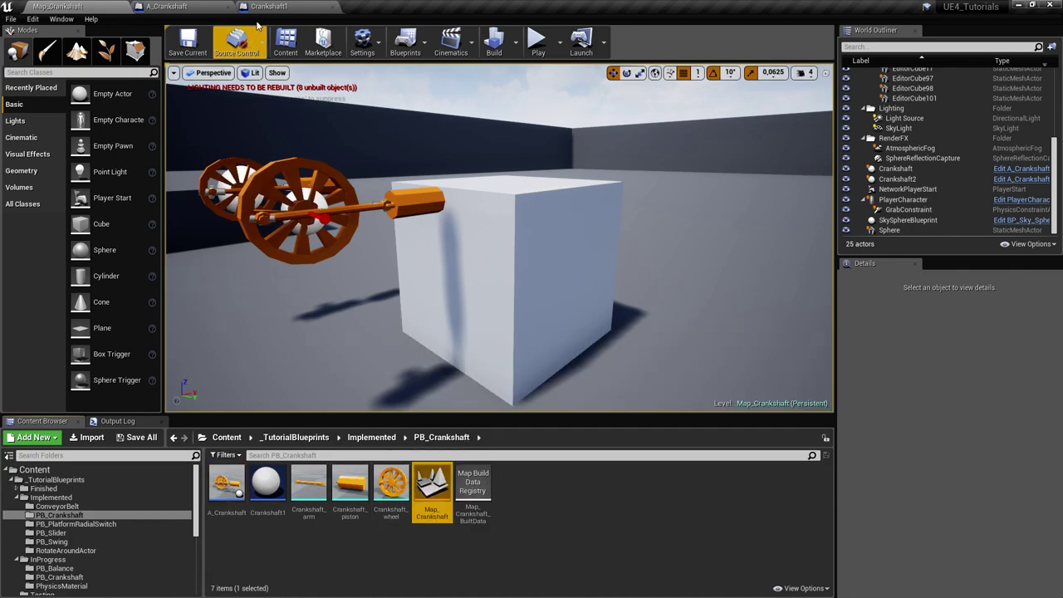
{"action": "left_click", "coordinate": [278, 8]}
{"action": "right_click_drag", "start_coordinate": [324, 182], "coordinate": [322, 116]}
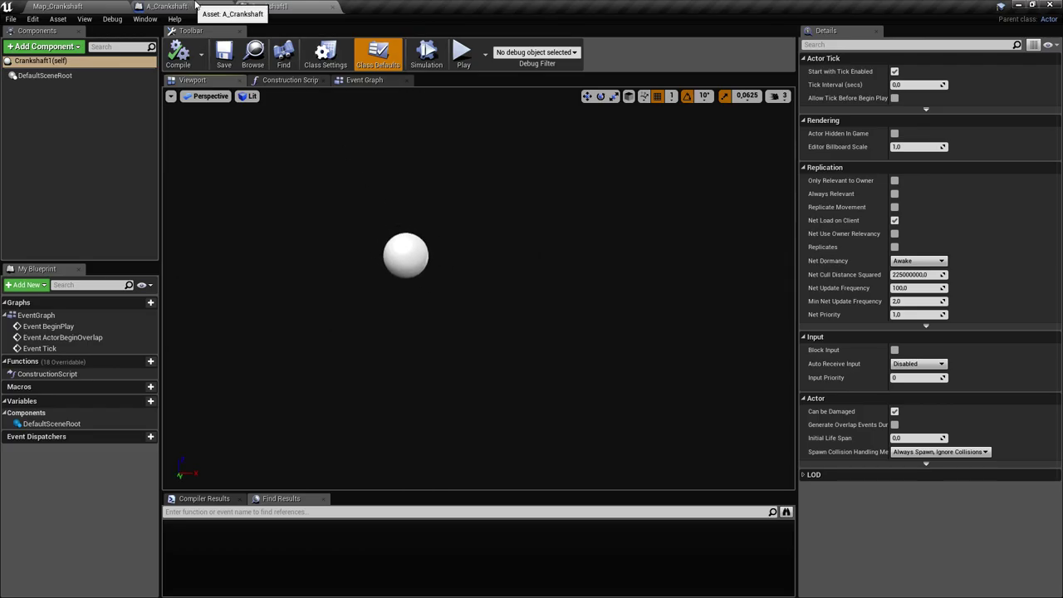
{"action": "left_click", "coordinate": [195, 6]}
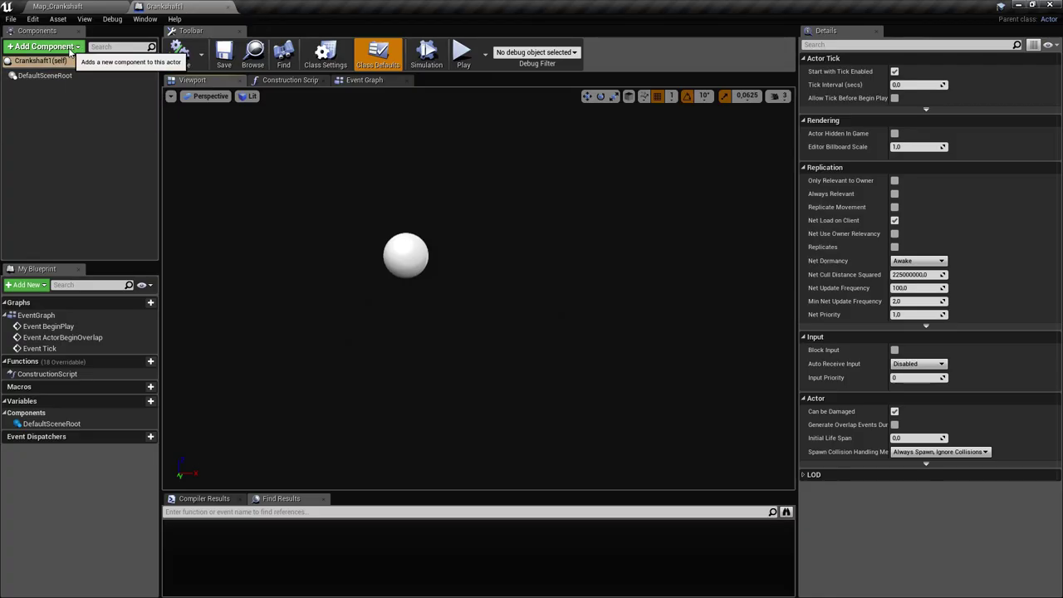
Step: Add a Static Mesh component named Wheel to Crankshaft1 and assign it the Crankshaft_wheel mesh
{"action": "left_click", "coordinate": [71, 48]}
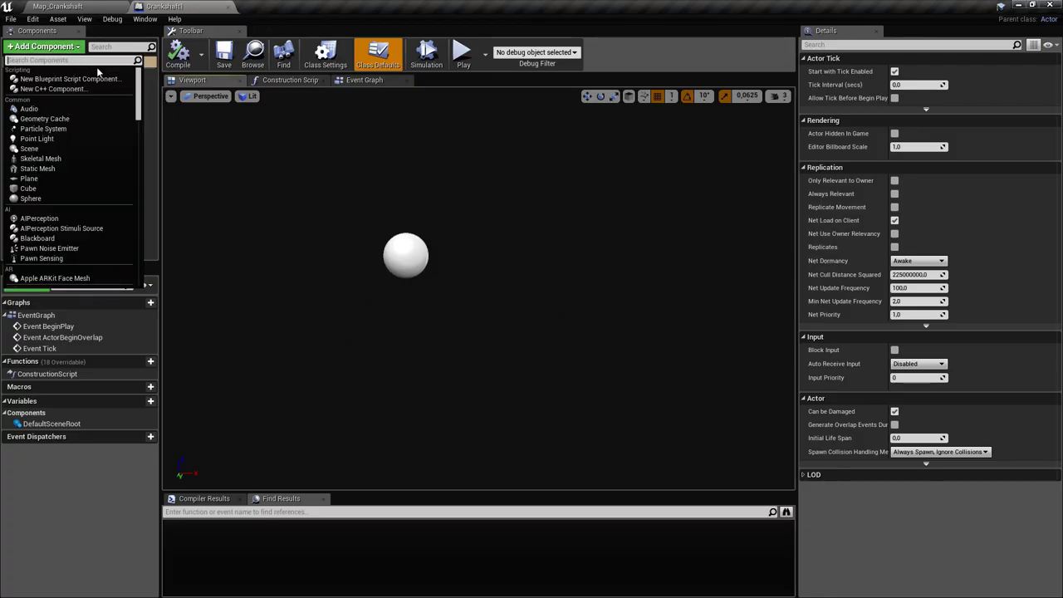
{"action": "type", "text": "Stat"}
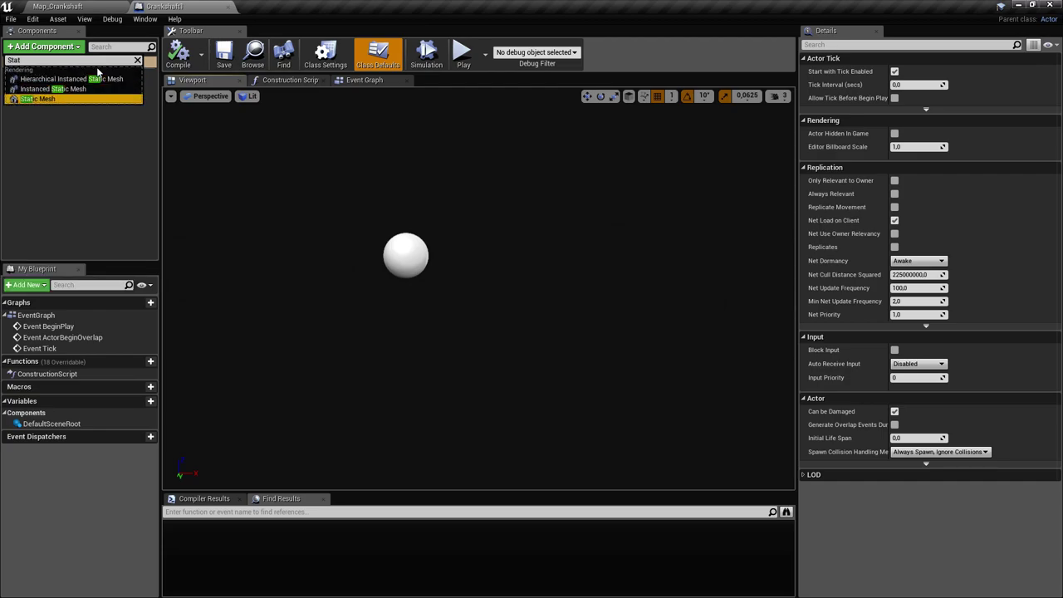
{"action": "key", "text": "Return"}
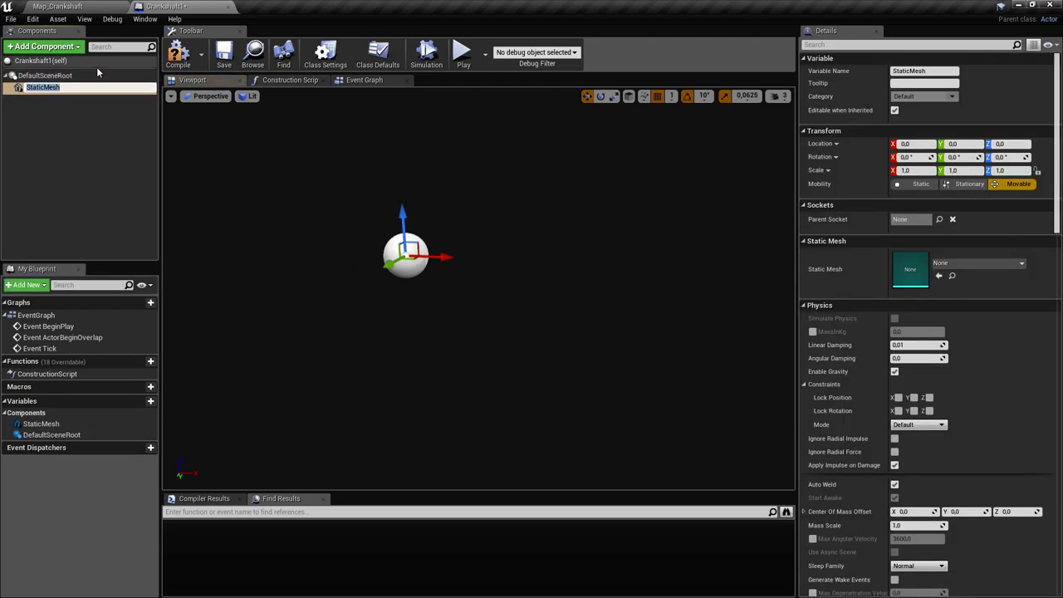
{"action": "type", "text": "Wheel"}
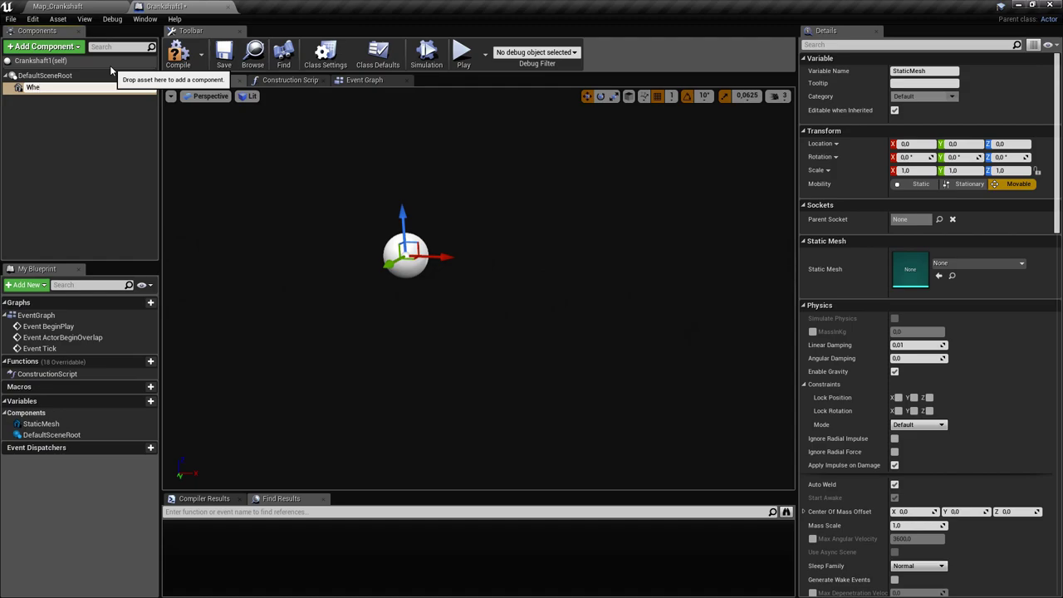
{"action": "key", "text": "Return"}
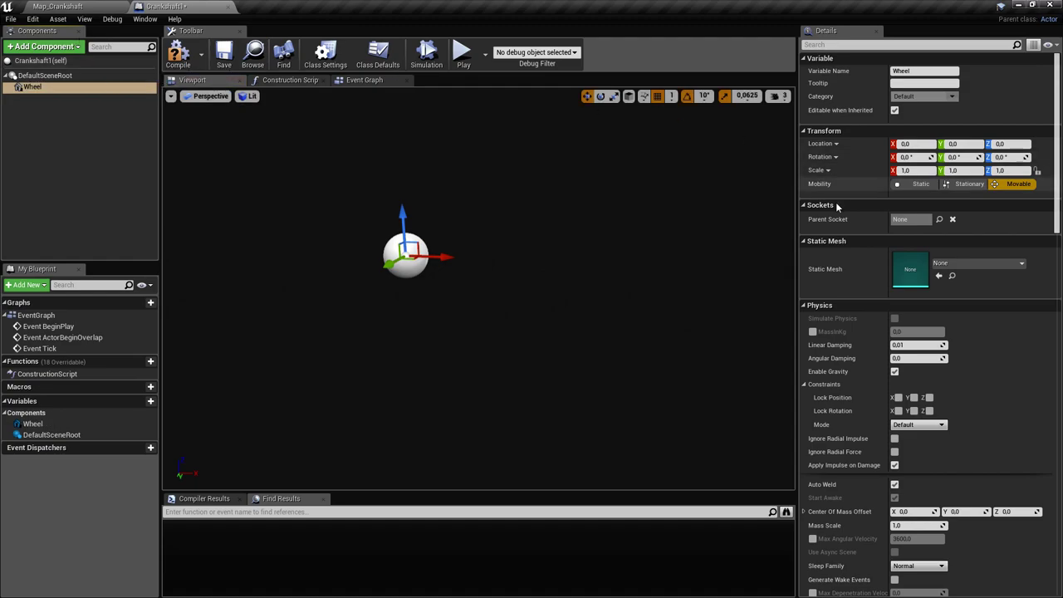
{"action": "left_click", "coordinate": [958, 265]}
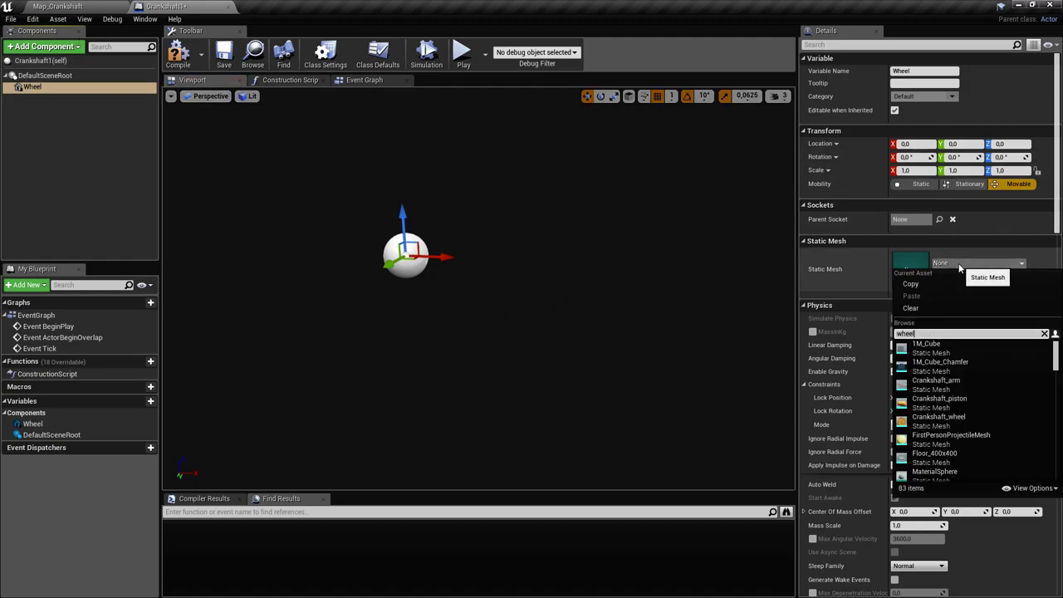
{"action": "left_click", "coordinate": [934, 347]}
Step: Add a second Static Mesh component under DefaultSceneRoot and assign it the Crankshaft_arm mesh
{"action": "left_click", "coordinate": [43, 46]}
{"action": "left_click", "coordinate": [43, 46]}
{"action": "left_click", "coordinate": [45, 75]}
{"action": "left_click", "coordinate": [43, 46]}
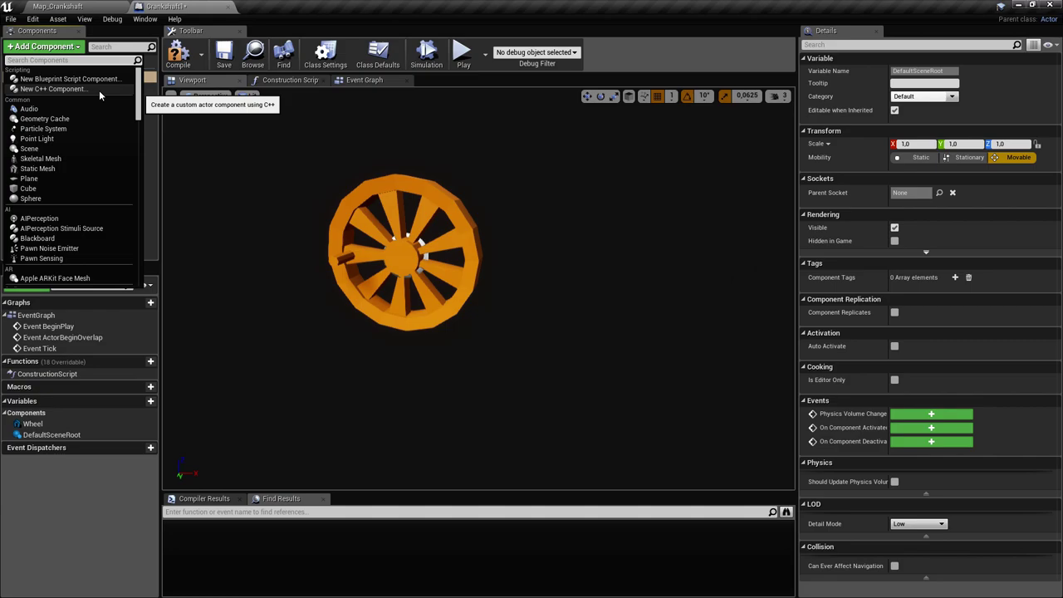
{"action": "type", "text": "static"}
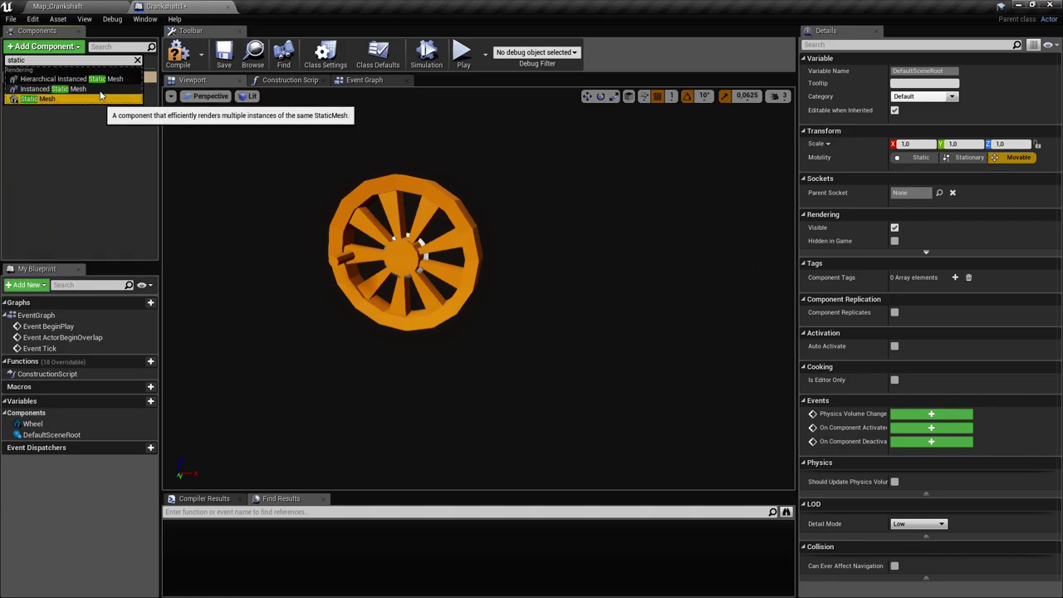
{"action": "left_click", "coordinate": [99, 99]}
{"action": "left_click", "coordinate": [968, 265]}
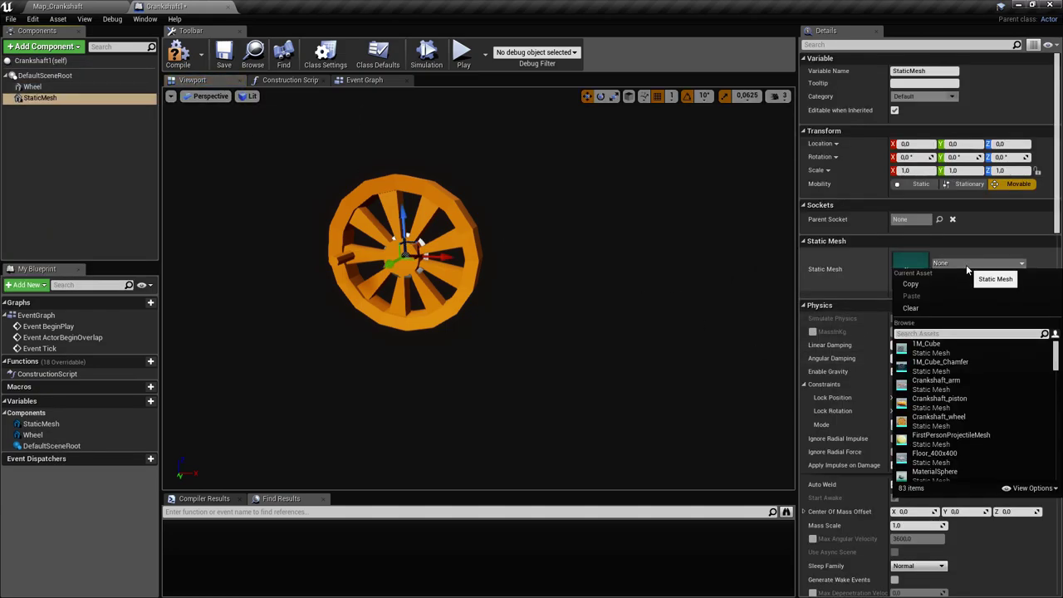
{"action": "left_click", "coordinate": [937, 344]}
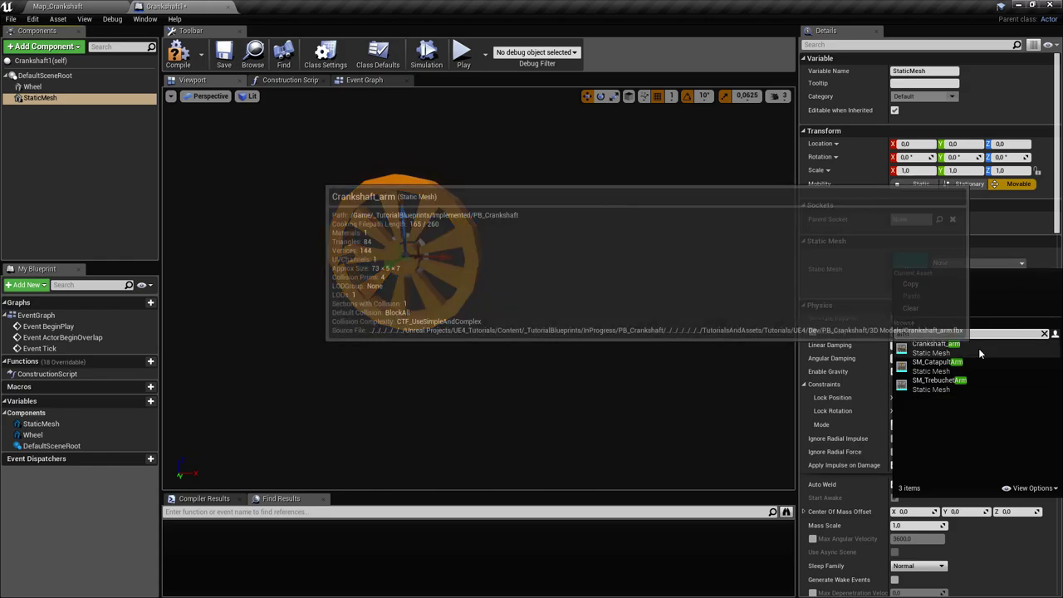
{"action": "left_click", "coordinate": [46, 75]}
{"action": "left_click", "coordinate": [70, 46]}
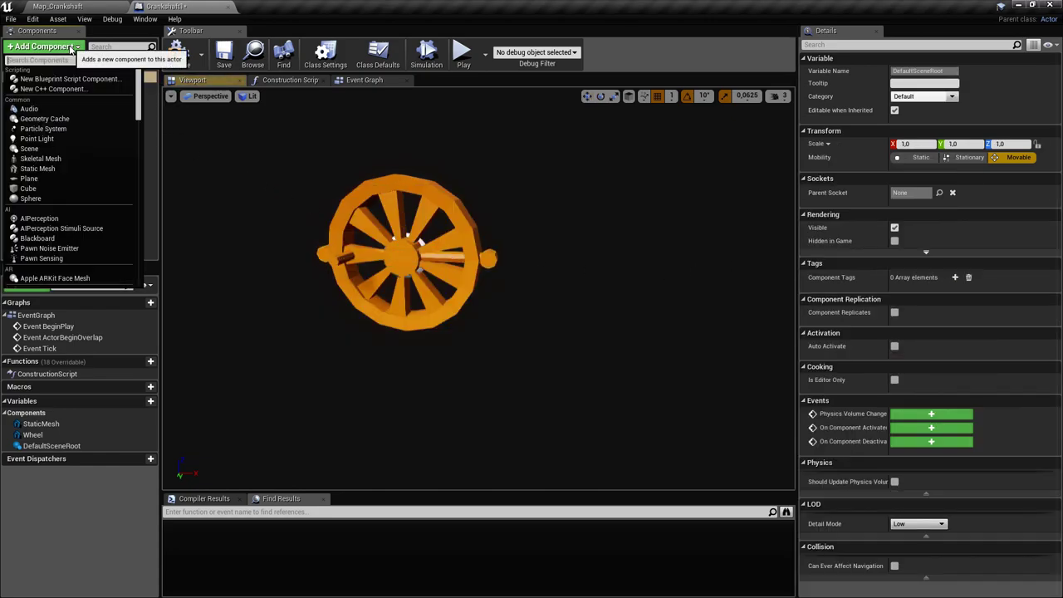
{"action": "type", "text": "static"}
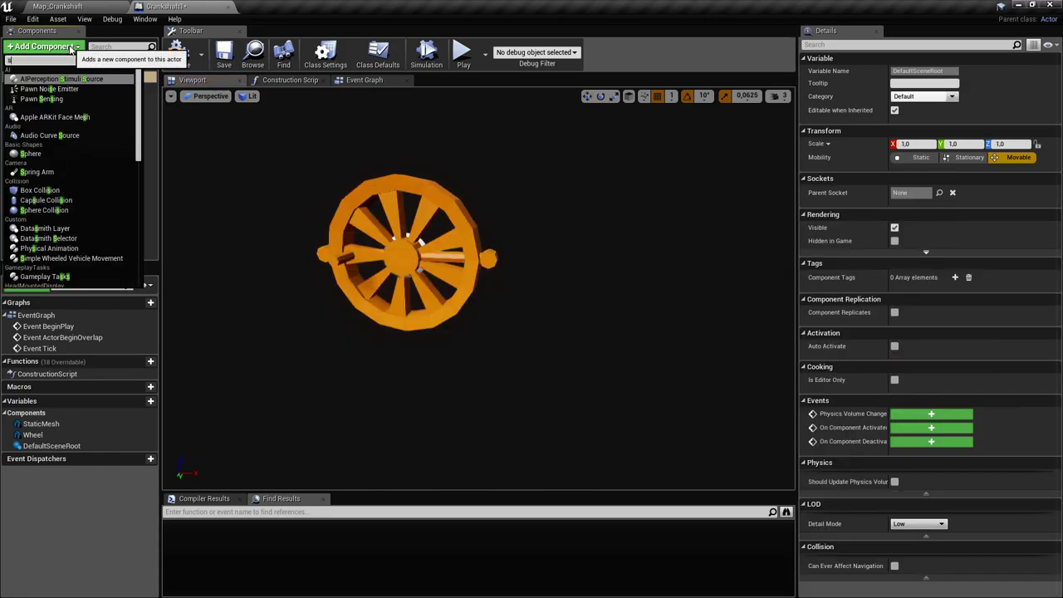
{"action": "left_click", "coordinate": [54, 89]}
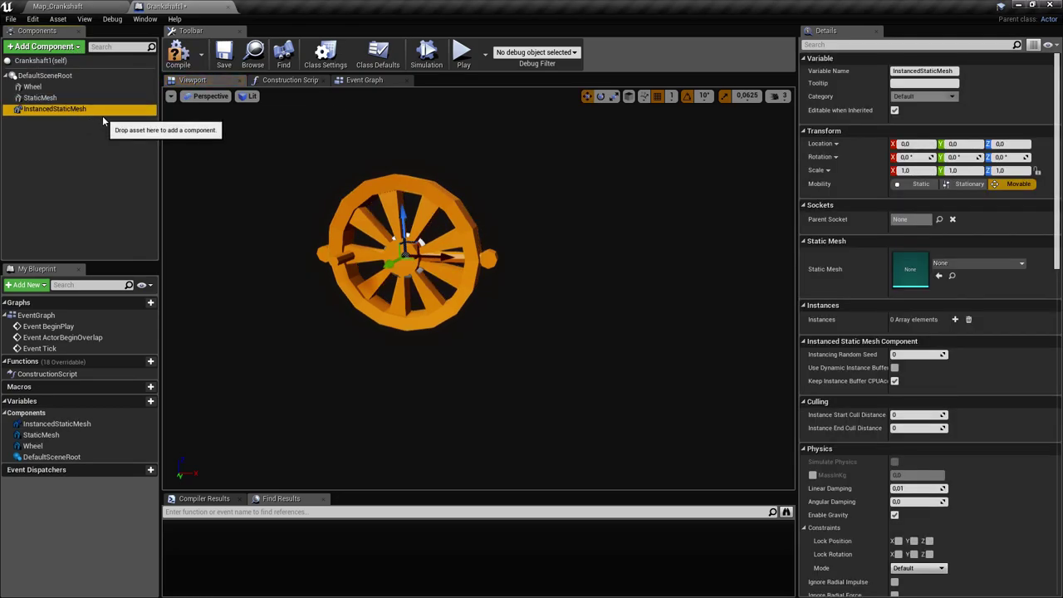
{"action": "key", "text": "Delete"}
Step: Add a Static Mesh component named Arm and assign it the Crankshaft_arm mesh
{"action": "left_click", "coordinate": [49, 46]}
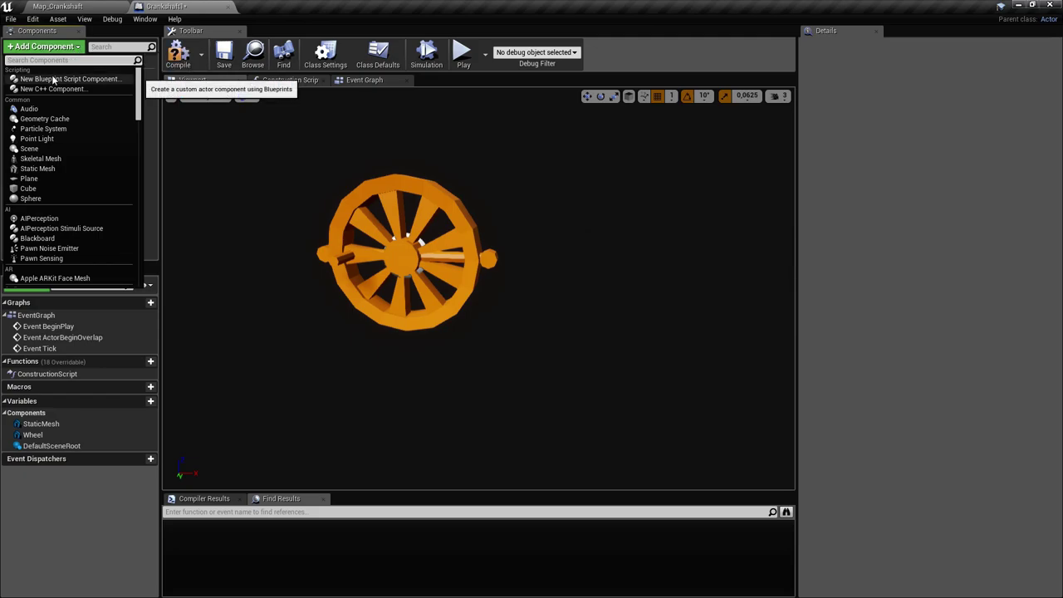
{"action": "type", "text": "static"}
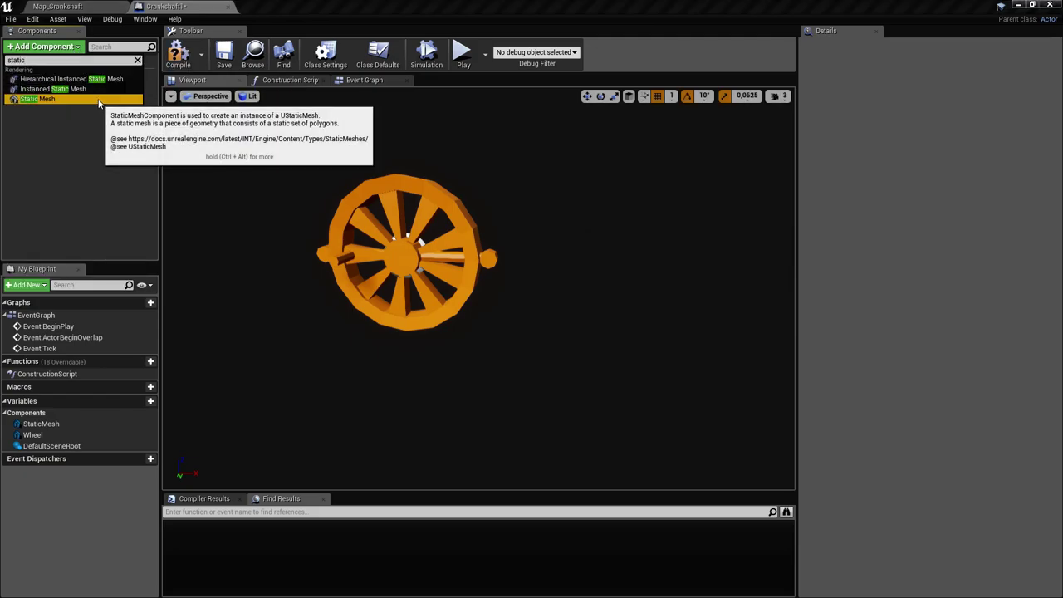
{"action": "left_click", "coordinate": [117, 98]}
{"action": "type", "text": "Arm"}
{"action": "key", "text": "Return"}
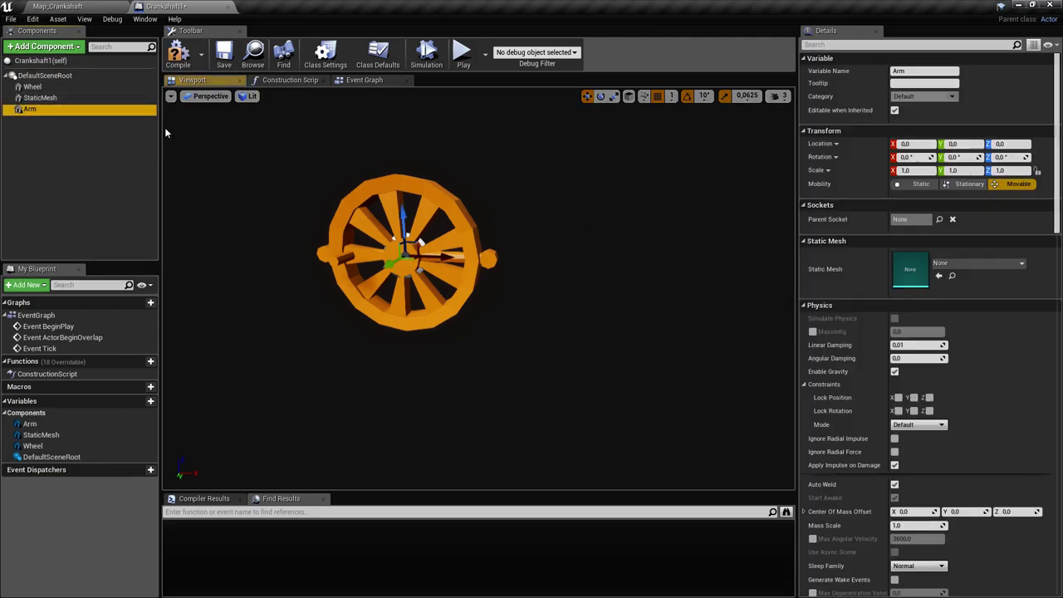
{"action": "left_click", "coordinate": [974, 264]}
{"action": "type", "text": "arm c"}
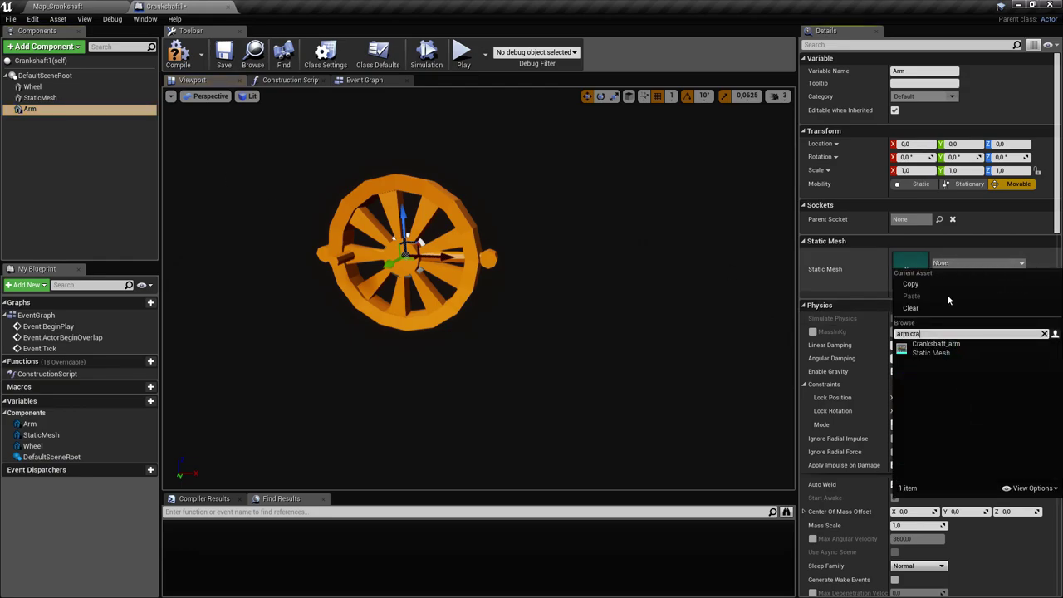
{"action": "type", "text": "ra"}
{"action": "left_click", "coordinate": [936, 347]}
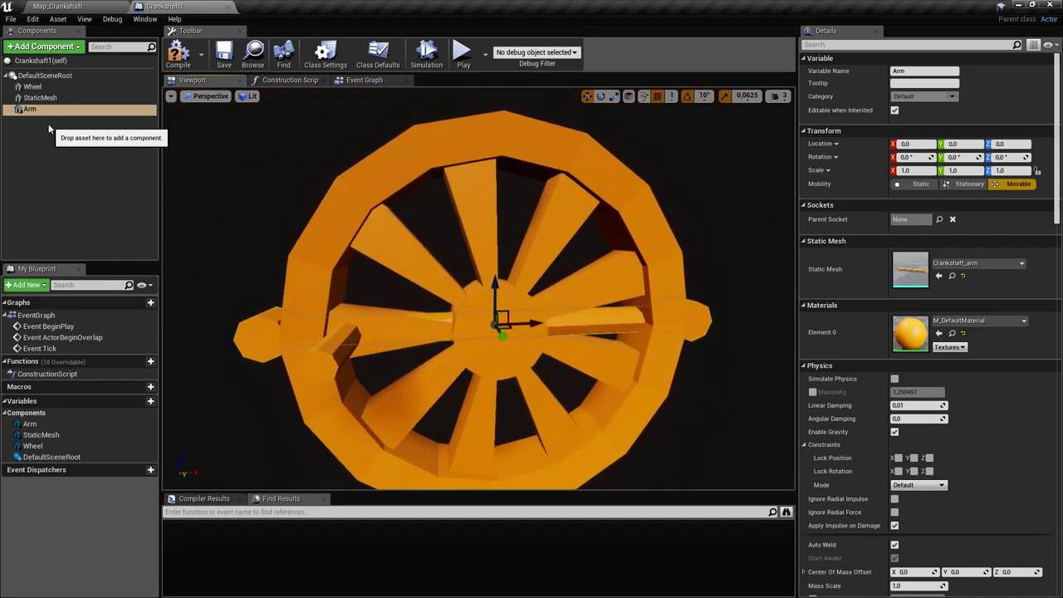
Step: Add a Static Mesh component named Base under DefaultSceneRoot
{"action": "left_click_drag", "start_coordinate": [274, 233], "coordinate": [378, 271], "text": "alt"}
{"action": "left_click_drag", "start_coordinate": [401, 313], "coordinate": [424, 311]}
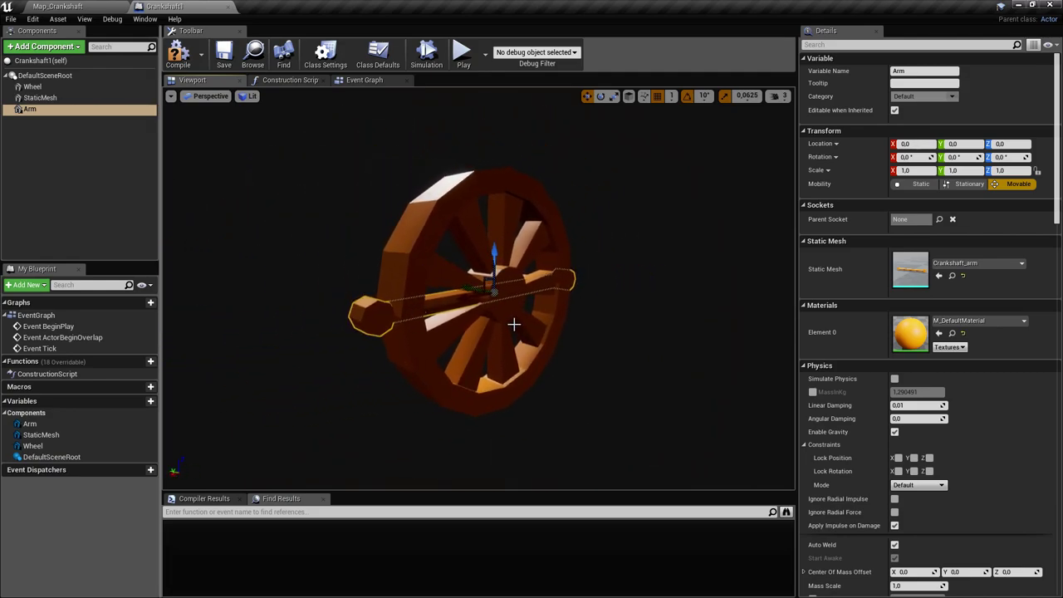
{"action": "left_click_drag", "start_coordinate": [513, 324], "coordinate": [518, 305]}
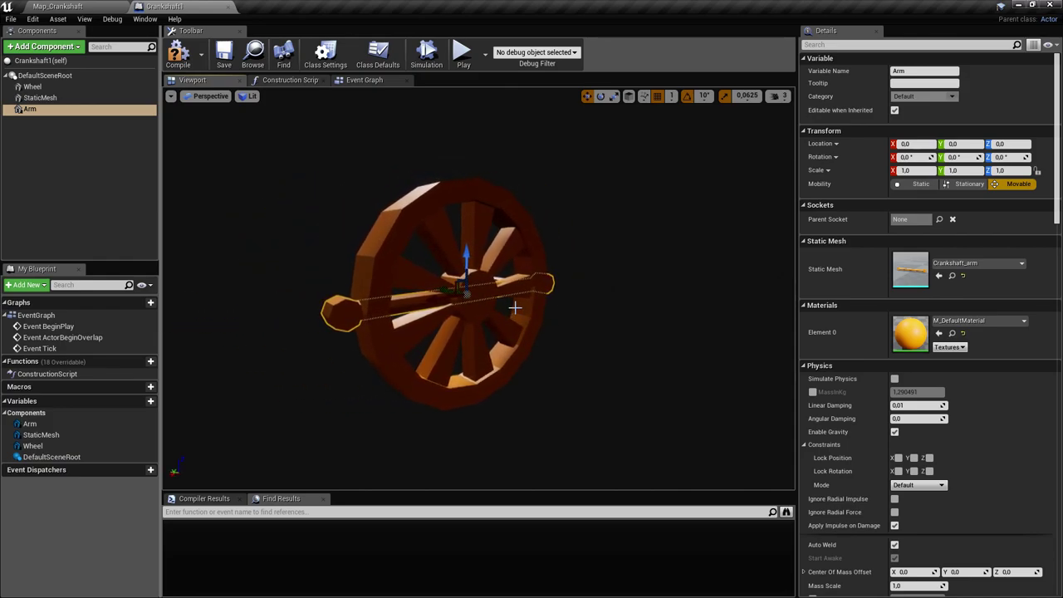
{"action": "scroll", "coordinate": [474, 304], "scroll_direction": "up", "scroll_amount": 5}
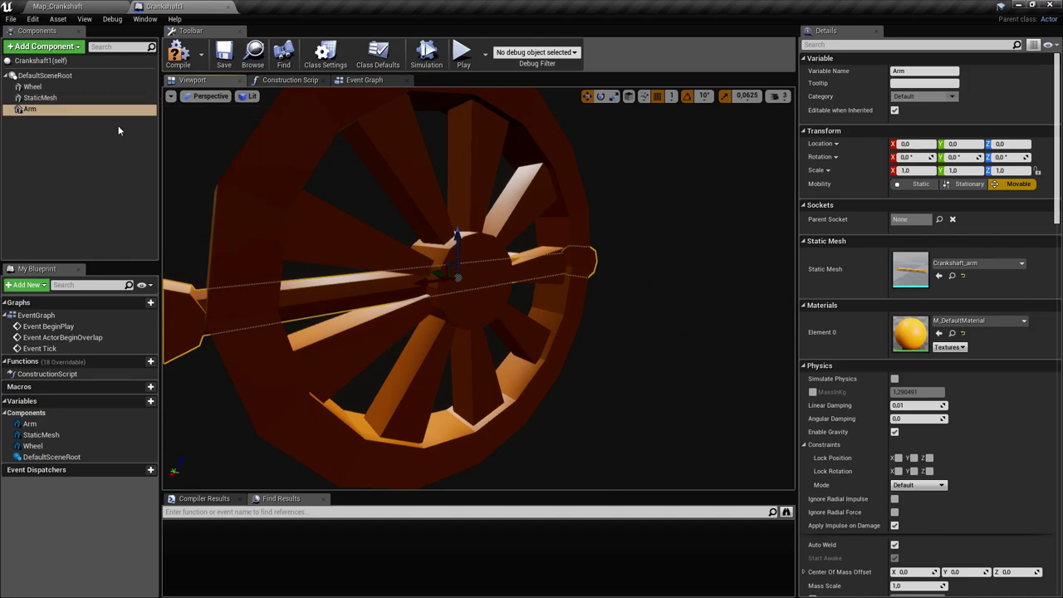
{"action": "left_click", "coordinate": [45, 76]}
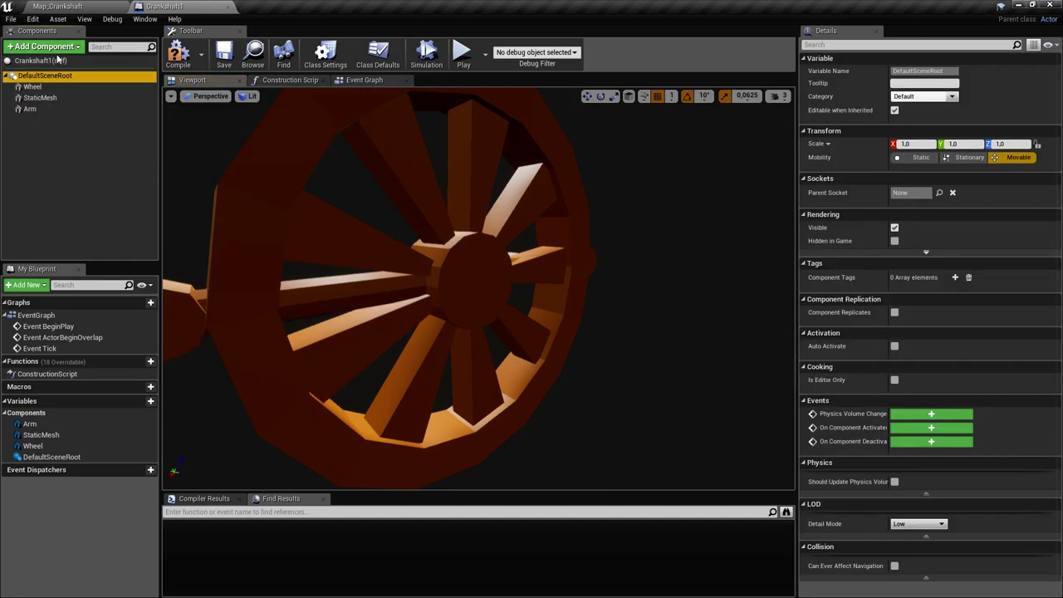
{"action": "left_click", "coordinate": [58, 47]}
{"action": "type", "text": "static"}
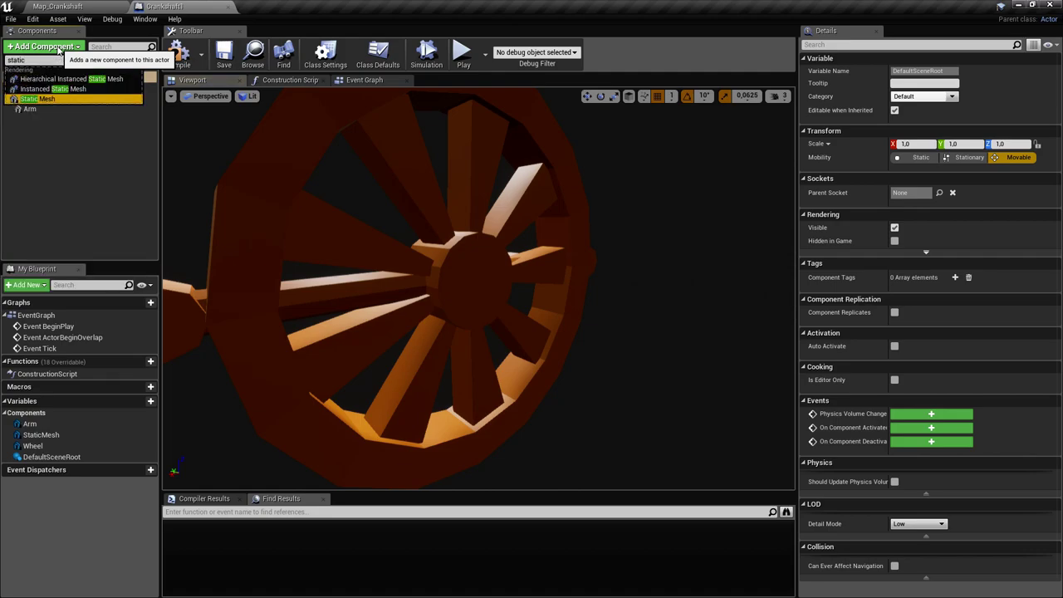
{"action": "key", "text": "Return"}
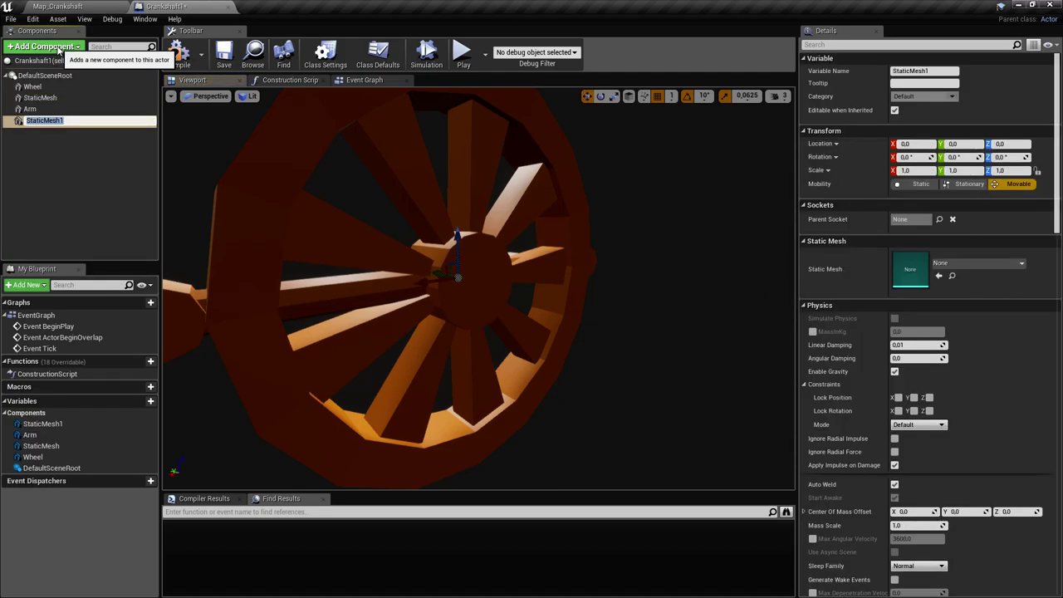
{"action": "type", "text": "Base"}
{"action": "key", "text": "Return"}
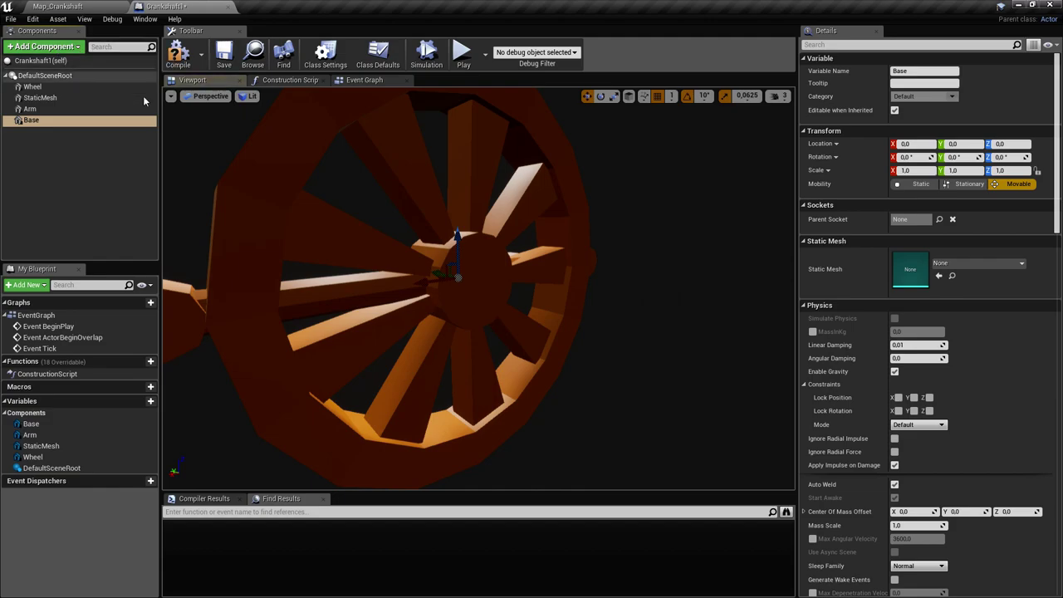
Step: Assign the 1M_Cube mesh to the Base component and set its scale to 0.1 on all three axes
{"action": "left_click", "coordinate": [976, 263]}
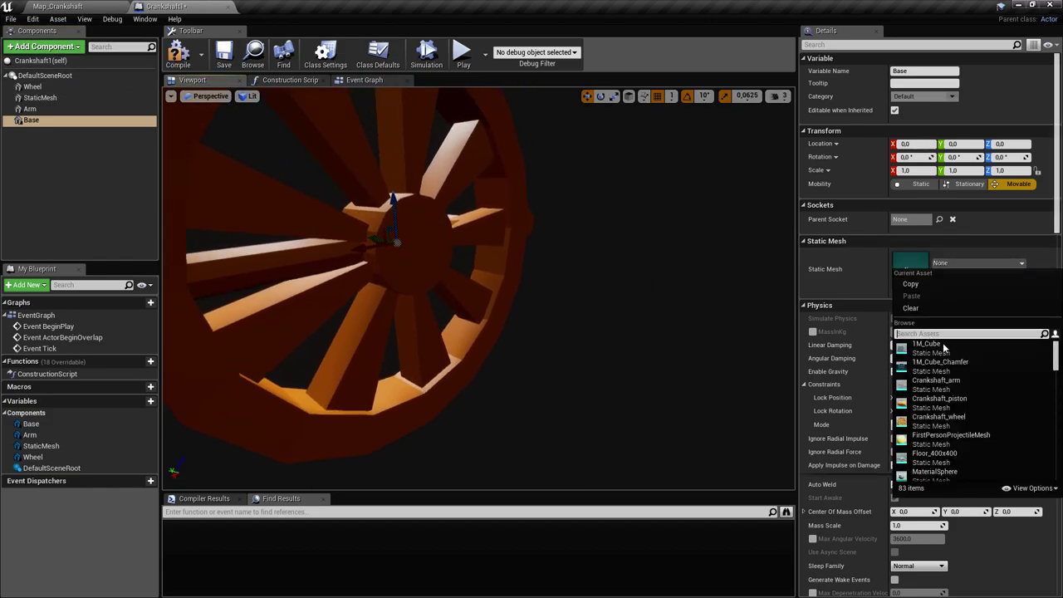
{"action": "left_click", "coordinate": [922, 347]}
{"action": "right_click_drag", "start_coordinate": [479, 289], "coordinate": [424, 291]}
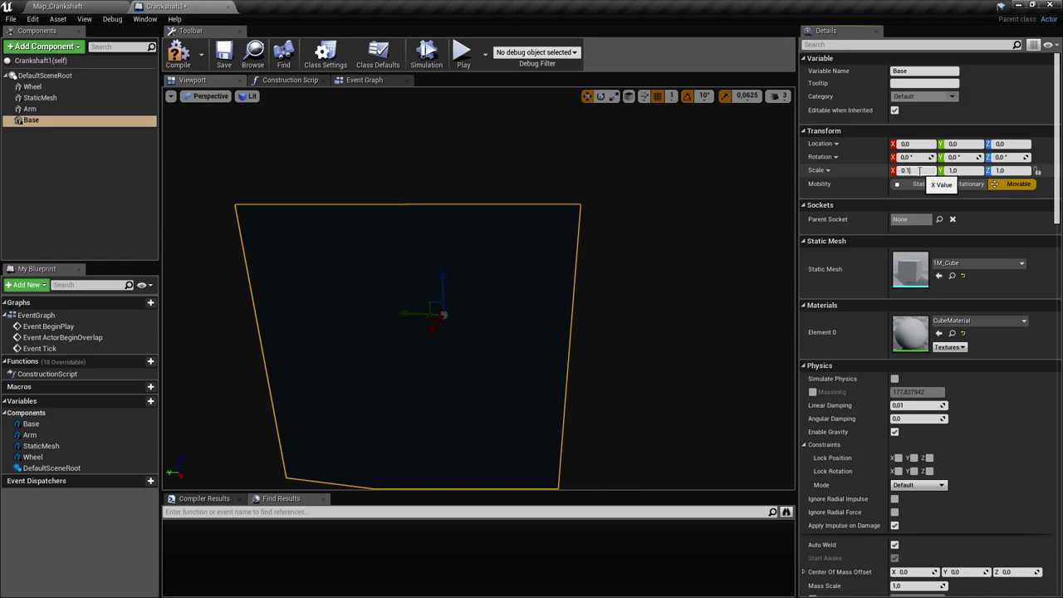
{"action": "key", "text": "Return"}
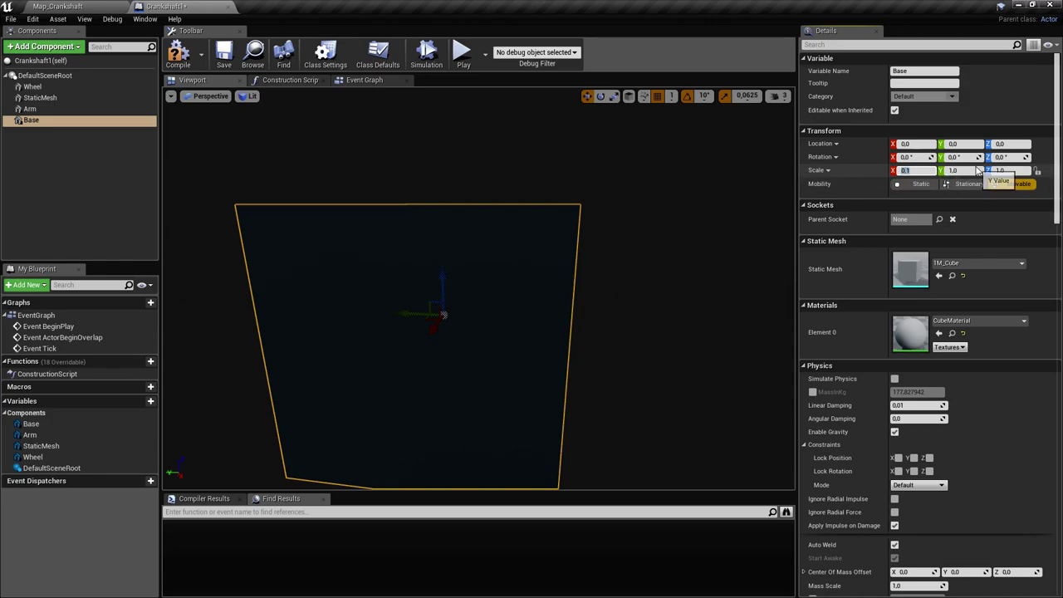
{"action": "key", "text": "Tab"}
{"action": "key", "text": "Tab"}
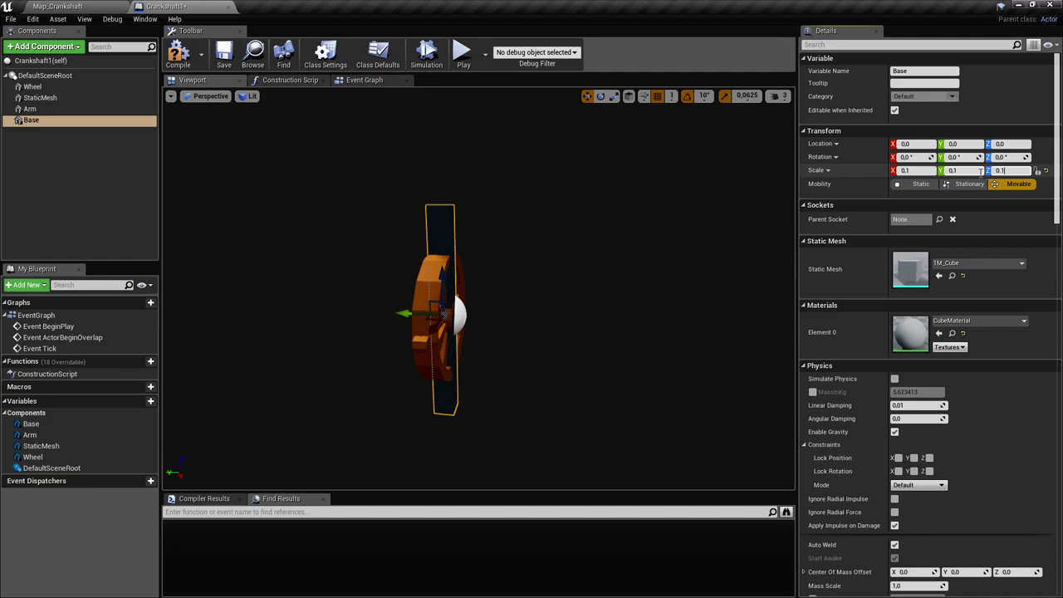
Step: Move the Base cube out beside the wheel hub to a Y location of -18 and save the Blueprint
{"action": "right_click_drag", "start_coordinate": [518, 253], "coordinate": [519, 291]}
{"action": "scroll", "coordinate": [519, 252], "scroll_direction": "up", "scroll_amount": 6}
{"action": "scroll", "coordinate": [518, 253], "scroll_direction": "down", "scroll_amount": 3}
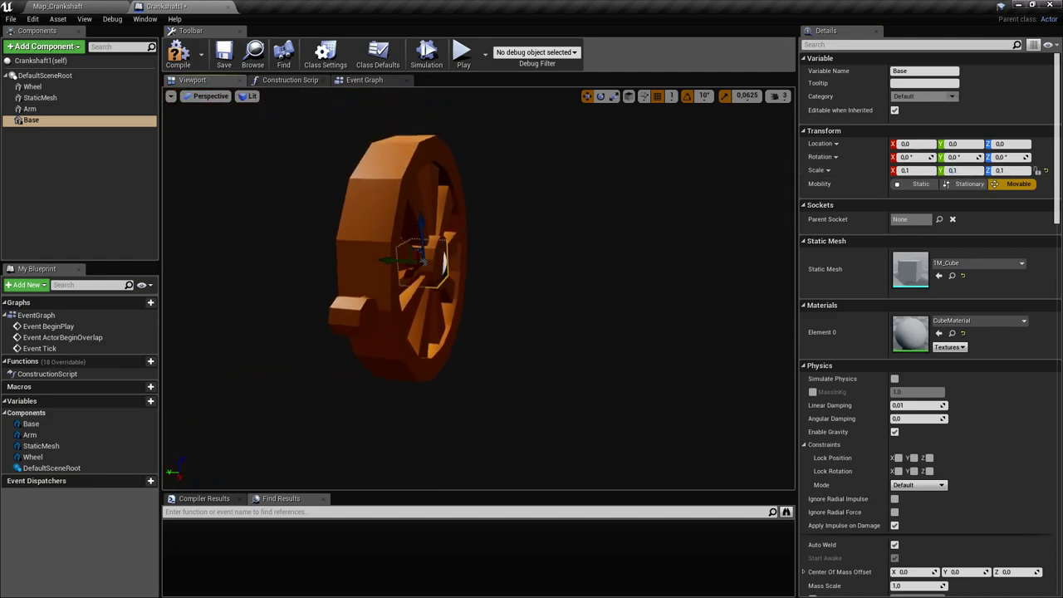
{"action": "scroll", "coordinate": [519, 252], "scroll_direction": "up", "scroll_amount": 2}
{"action": "right_click_drag", "start_coordinate": [415, 237], "coordinate": [632, 249]}
{"action": "left_click_drag", "start_coordinate": [424, 250], "coordinate": [364, 284]}
{"action": "left_click_drag", "start_coordinate": [364, 284], "coordinate": [485, 297], "text": "alt"}
{"action": "key", "text": "ctrl+s"}
Step: Enable Simulate Physics on the Wheel, StaticMesh and Arm components together
{"action": "right_click_drag", "start_coordinate": [363, 285], "coordinate": [218, 201]}
{"action": "right_click_drag", "start_coordinate": [382, 384], "coordinate": [373, 393]}
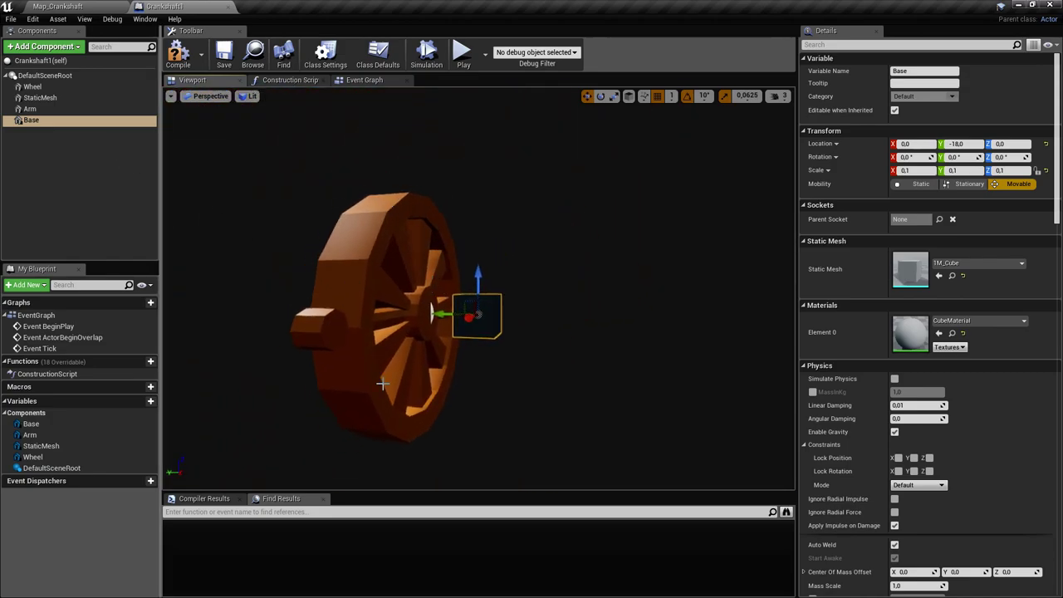
{"action": "left_click", "coordinate": [51, 109]}
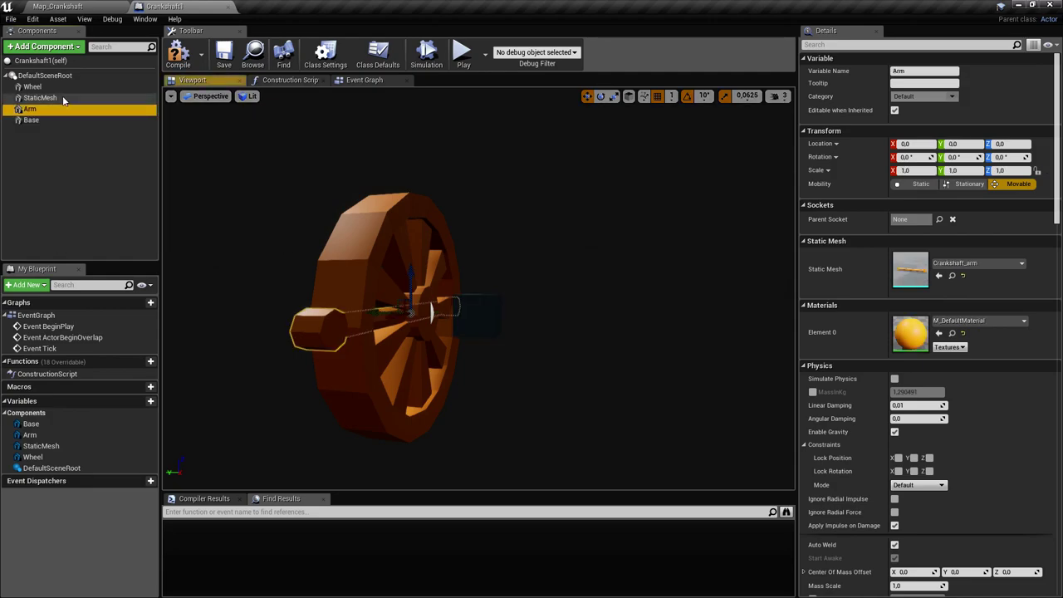
{"action": "left_click", "coordinate": [63, 99]}
{"action": "left_click", "coordinate": [61, 89]}
{"action": "left_click", "coordinate": [62, 107], "text": "shift"}
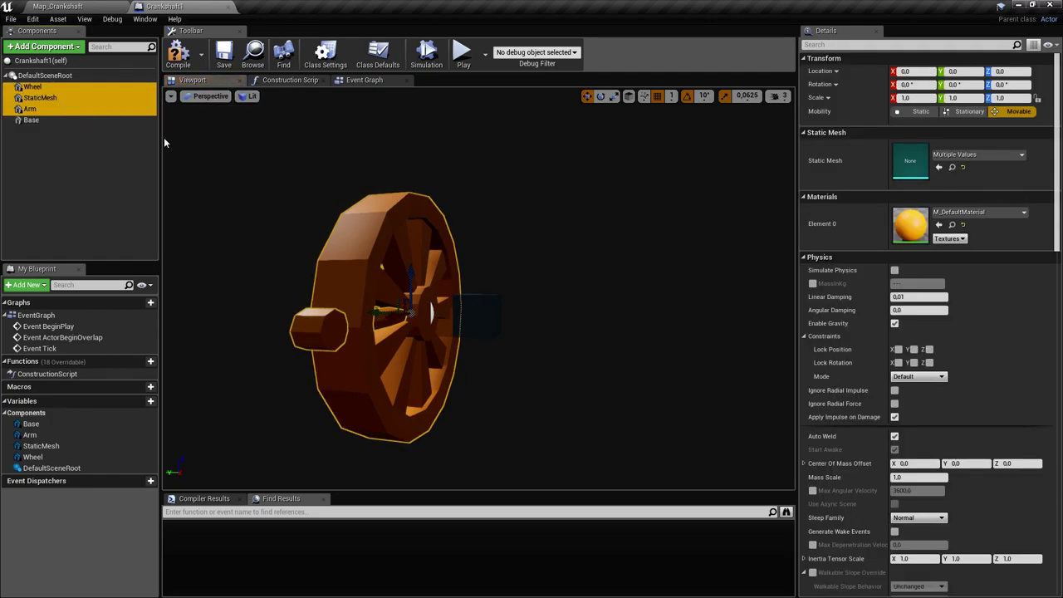
{"action": "left_click", "coordinate": [895, 270]}
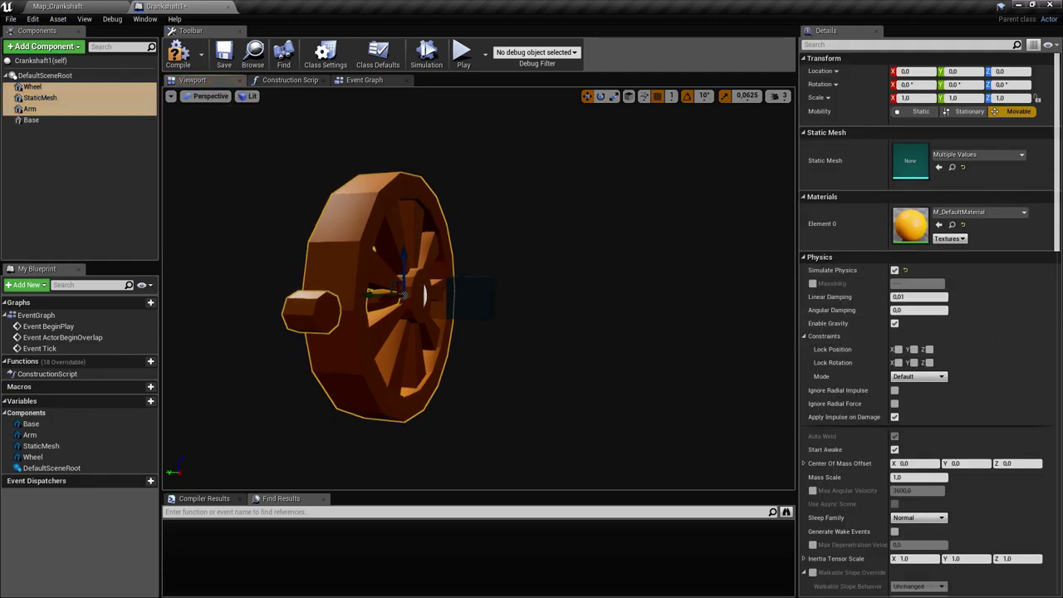
Step: Inspect the collision of the Crankshaft_wheel mesh in its own editor and return to the Crankshaft1 Blueprint
{"action": "right_click_drag", "start_coordinate": [430, 277], "coordinate": [330, 296]}
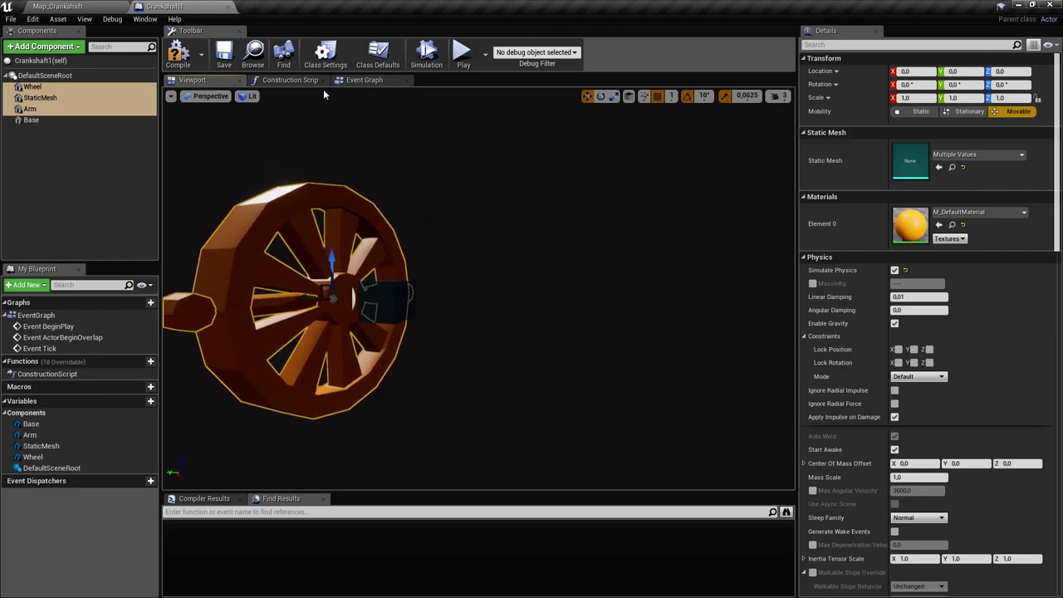
{"action": "left_click", "coordinate": [91, 7]}
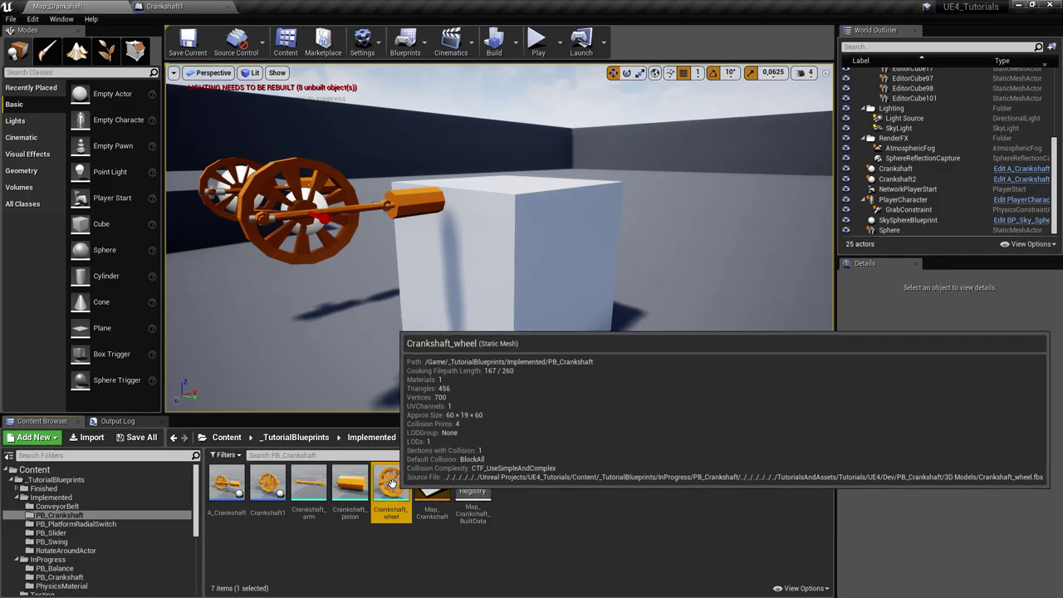
{"action": "double_click", "coordinate": [386, 482]}
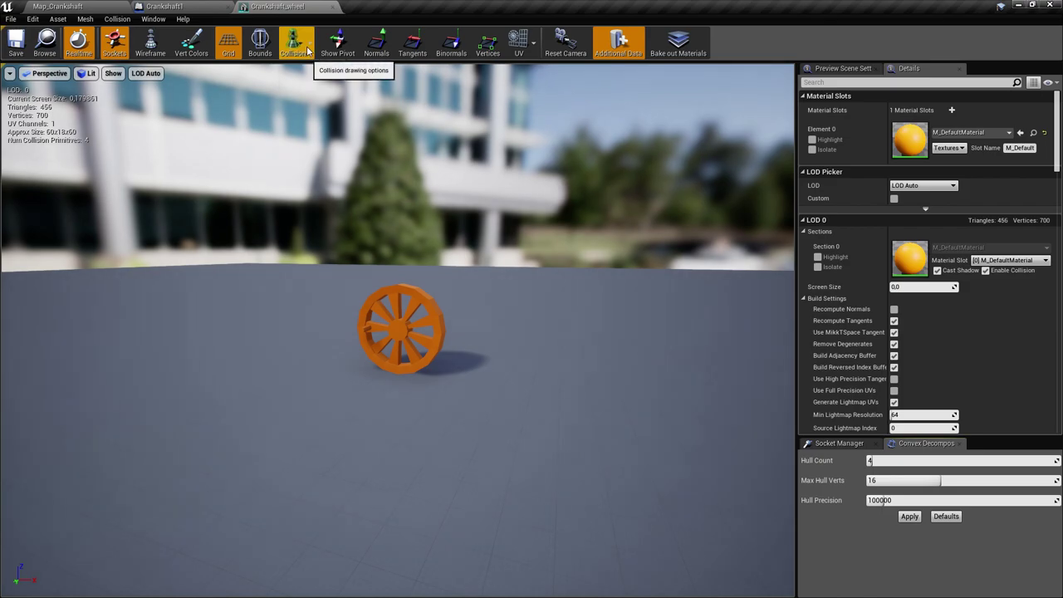
{"action": "left_click", "coordinate": [316, 87]}
{"action": "right_click_drag", "start_coordinate": [396, 307], "coordinate": [420, 303]}
{"action": "left_click", "coordinate": [171, 7]}
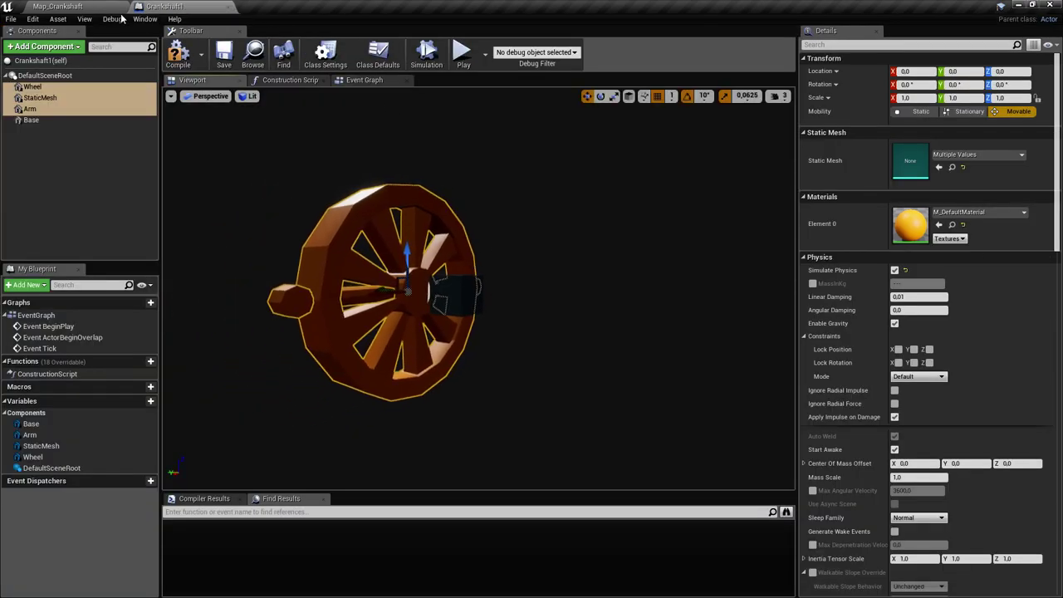
Step: Add a Physics Constraint component named WheelAxis under DefaultSceneRoot
{"action": "right_click_drag", "start_coordinate": [229, 176], "coordinate": [208, 178]}
{"action": "right_click_drag", "start_coordinate": [291, 170], "coordinate": [321, 169]}
{"action": "right_click_drag", "start_coordinate": [490, 206], "coordinate": [527, 209]}
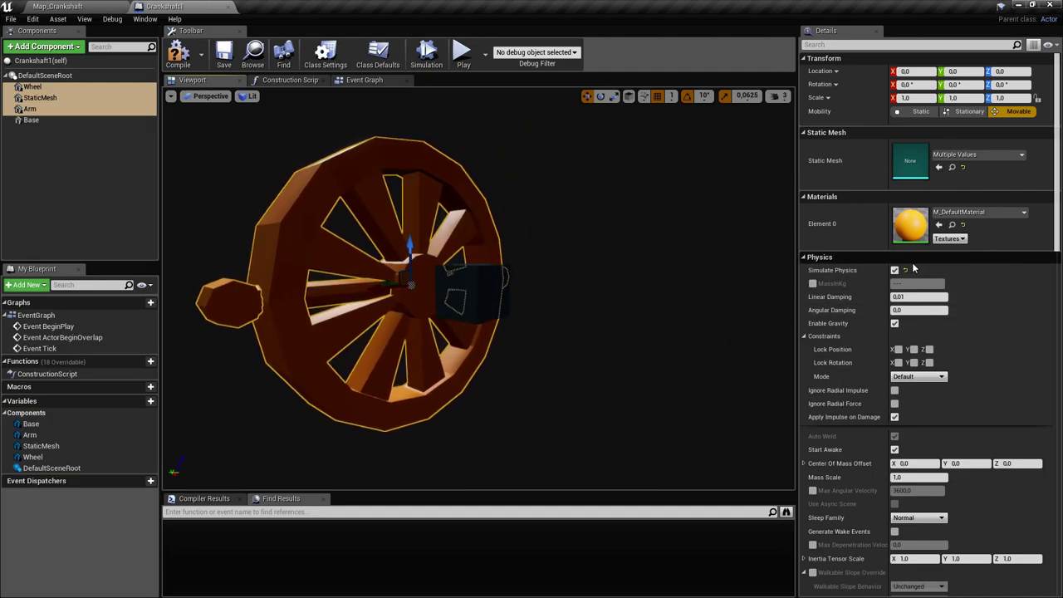
{"action": "left_click", "coordinate": [38, 87]}
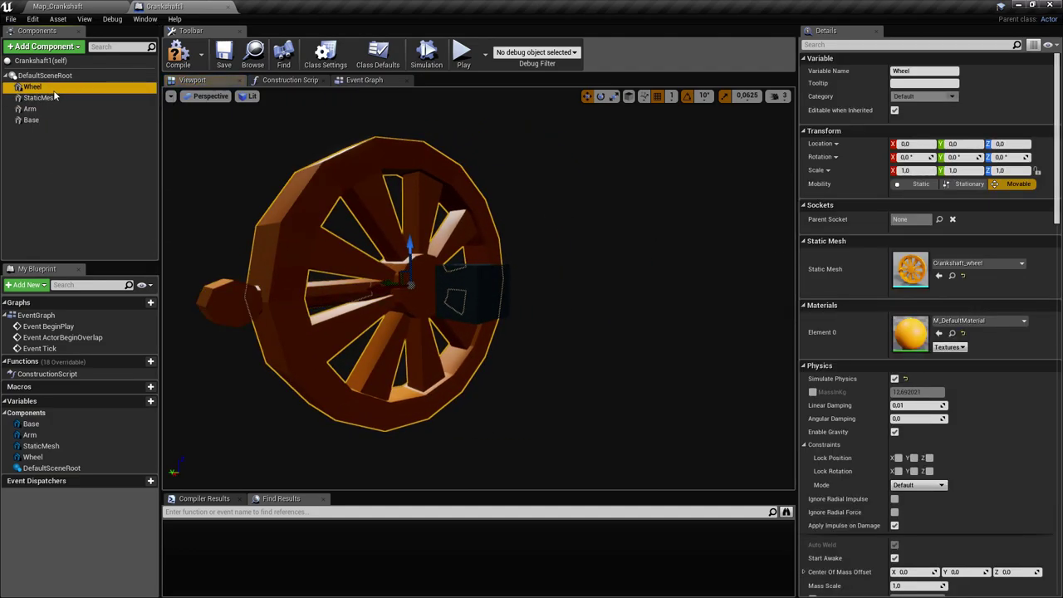
{"action": "left_click", "coordinate": [45, 74]}
{"action": "left_click", "coordinate": [63, 48]}
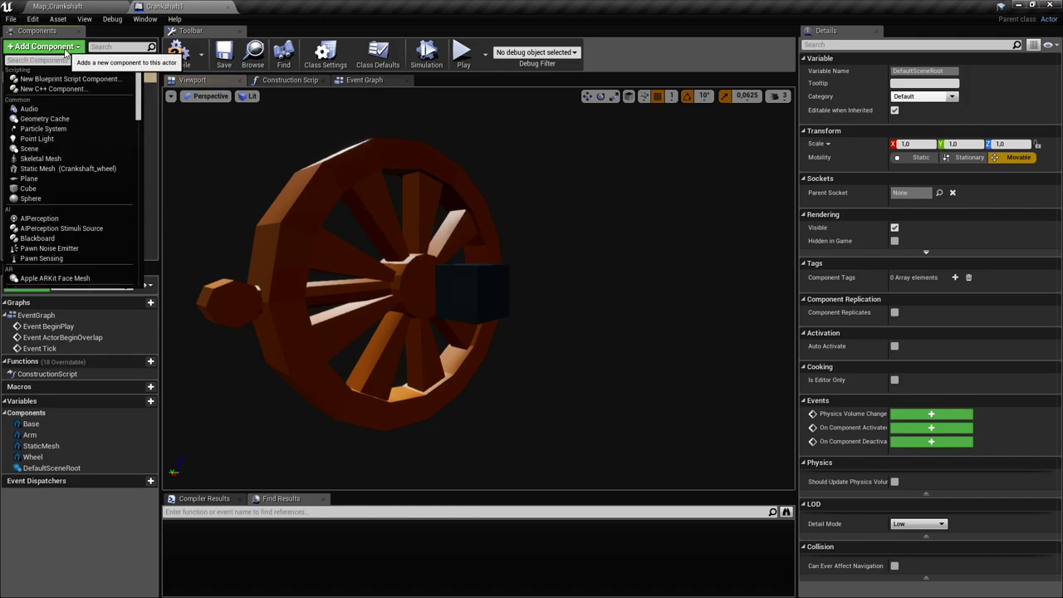
{"action": "type", "text": "physc"}
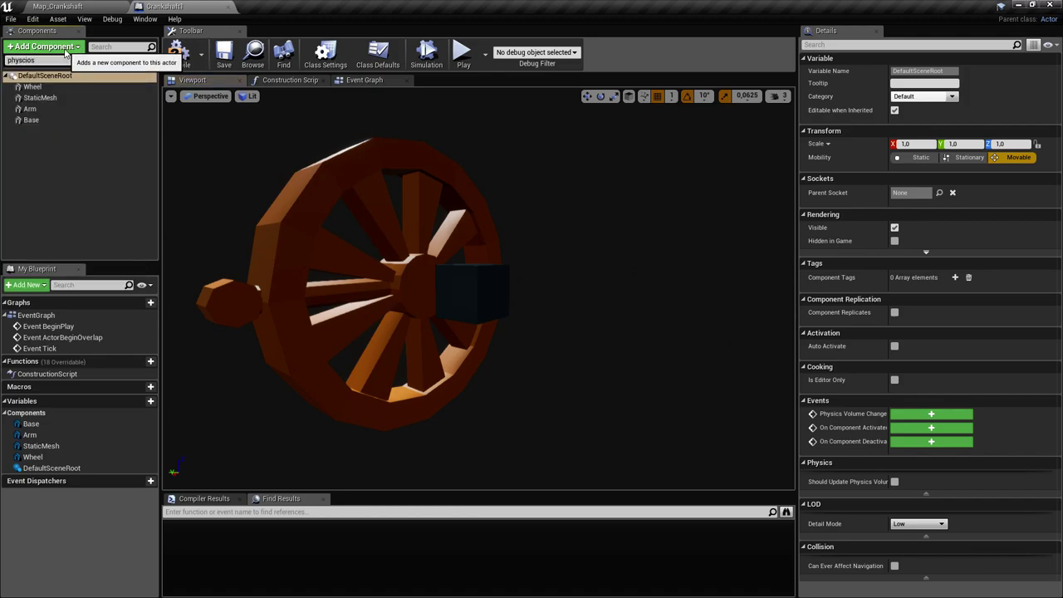
{"action": "key", "text": "BackSpace"}
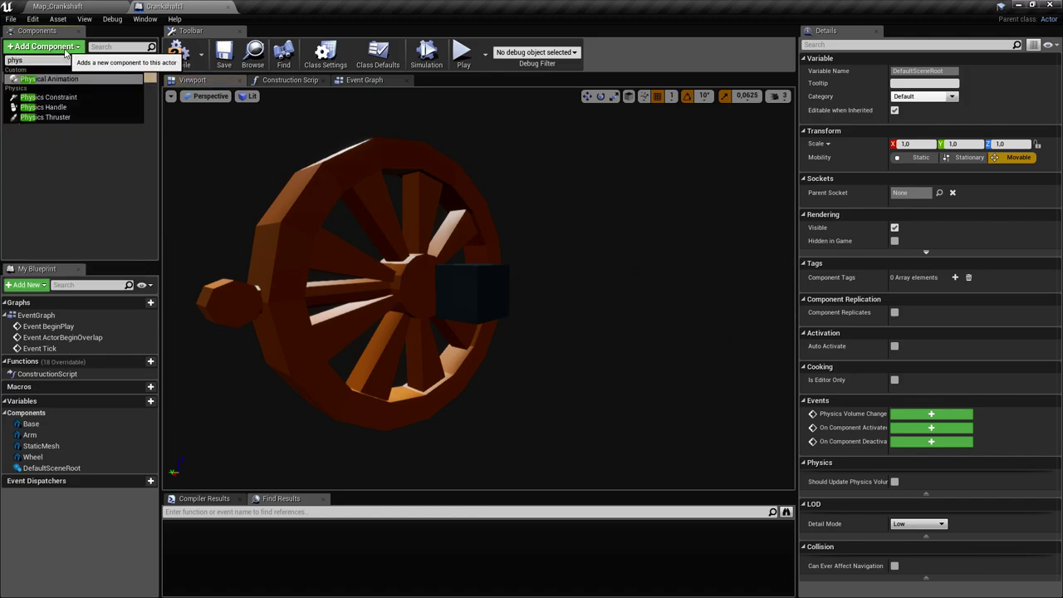
{"action": "left_click", "coordinate": [76, 96]}
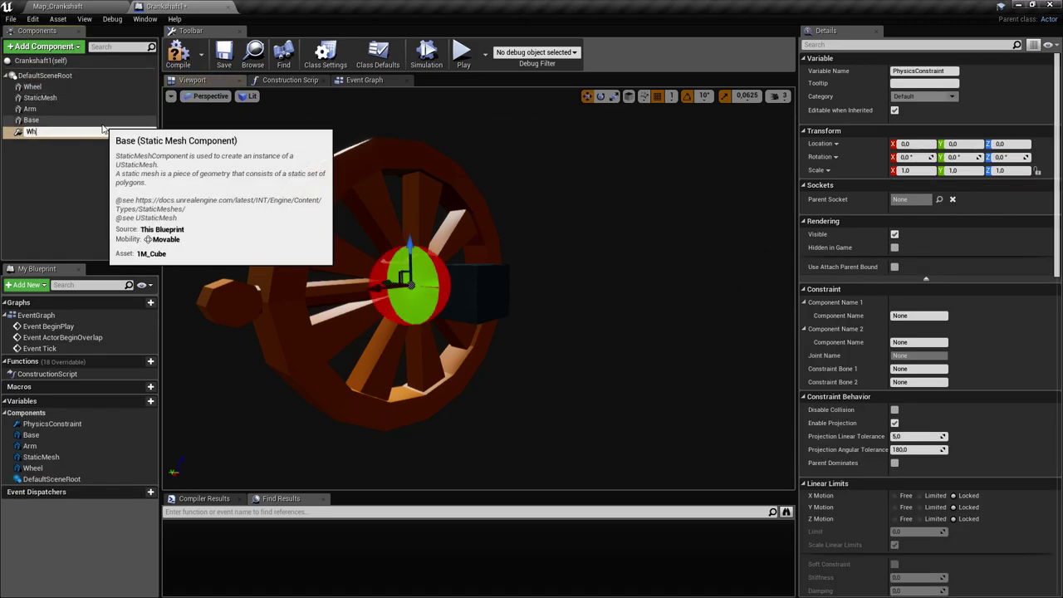
{"action": "type", "text": "xis"}
{"action": "key", "text": "Return"}
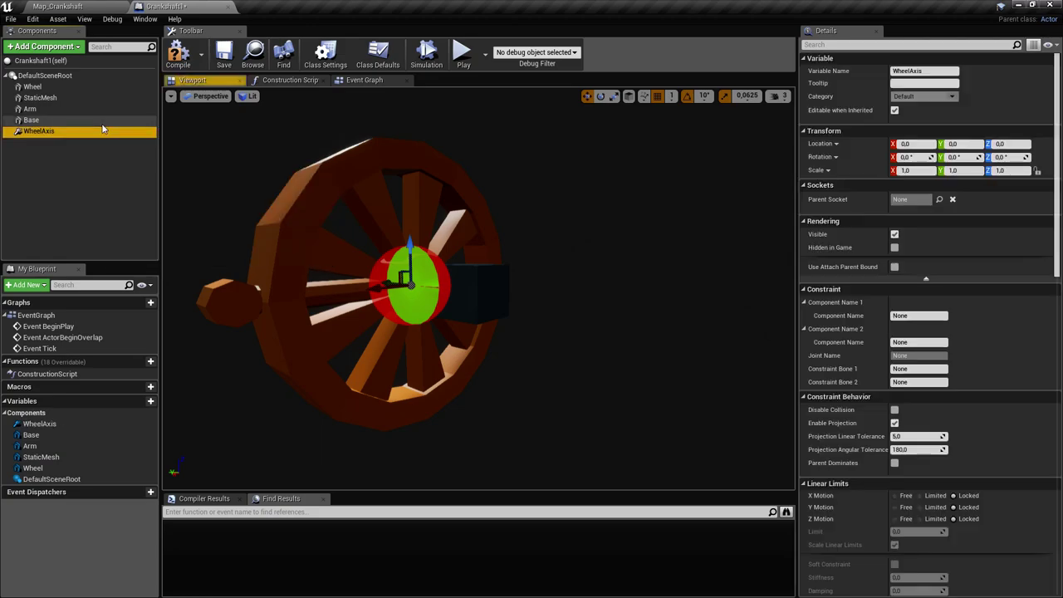
Step: Attach the WheelAxis constraint to Base and set its constrained component names to Base and Wheel
{"action": "left_click_drag", "start_coordinate": [65, 131], "coordinate": [33, 121]}
{"action": "left_click", "coordinate": [69, 131]}
{"action": "left_click", "coordinate": [94, 155]}
{"action": "left_click", "coordinate": [75, 132]}
{"action": "left_click", "coordinate": [929, 317]}
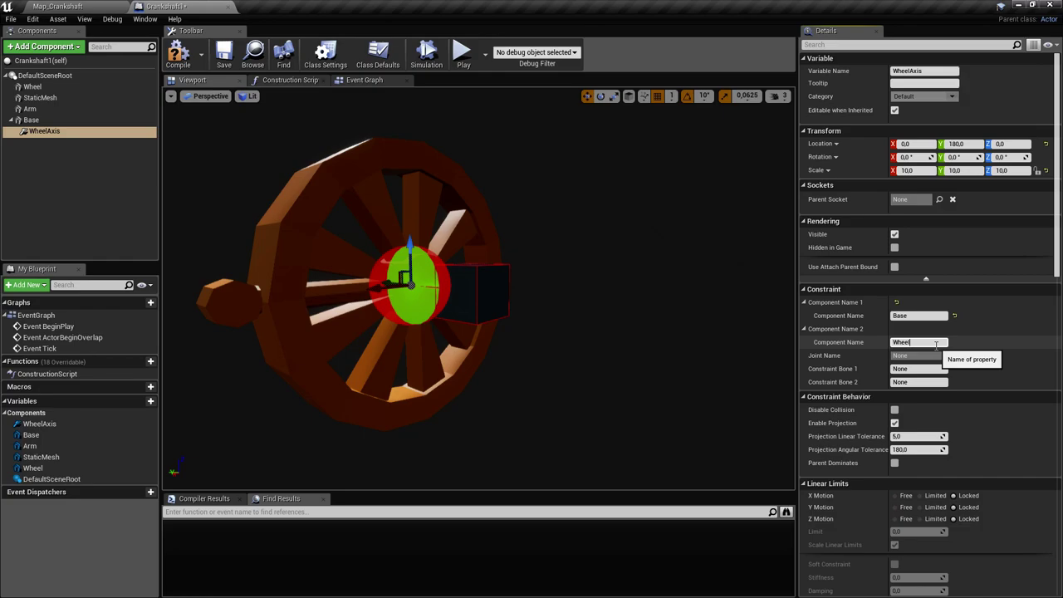
Step: Lock the Swing 1 and Twist motions in WheelAxis's angular limits and set Swing 2 Motion to Free
{"action": "scroll", "coordinate": [1007, 343], "scroll_direction": "down", "scroll_amount": 5}
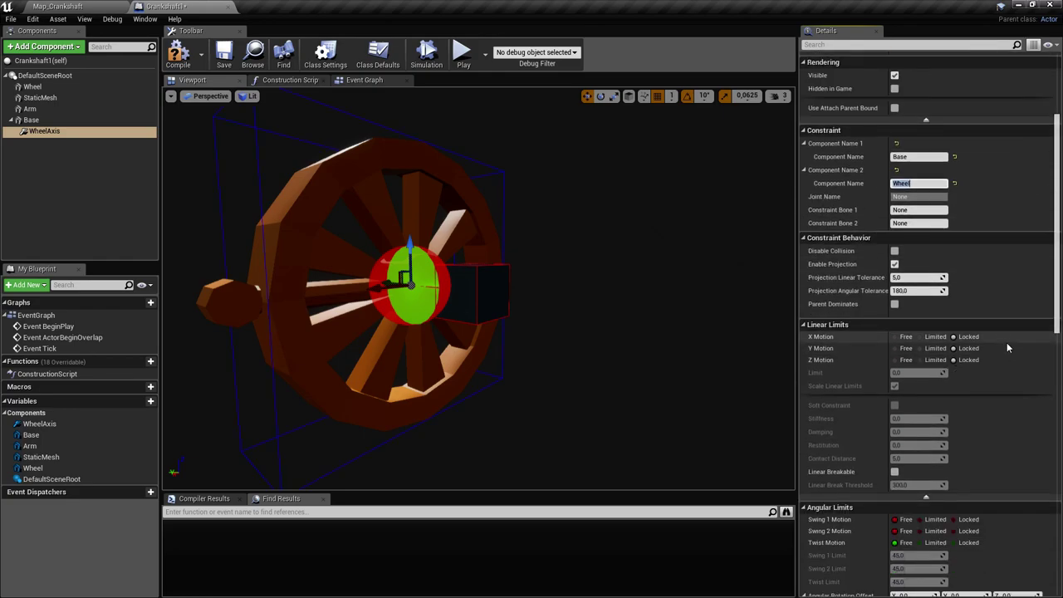
{"action": "mouse_move", "coordinate": [448, 278]}
{"action": "right_mouse_down"}
{"action": "mouse_move", "coordinate": [548, 277]}
{"action": "mouse_move", "coordinate": [431, 276]}
{"action": "right_mouse_up"}
{"action": "key", "text": "s"}
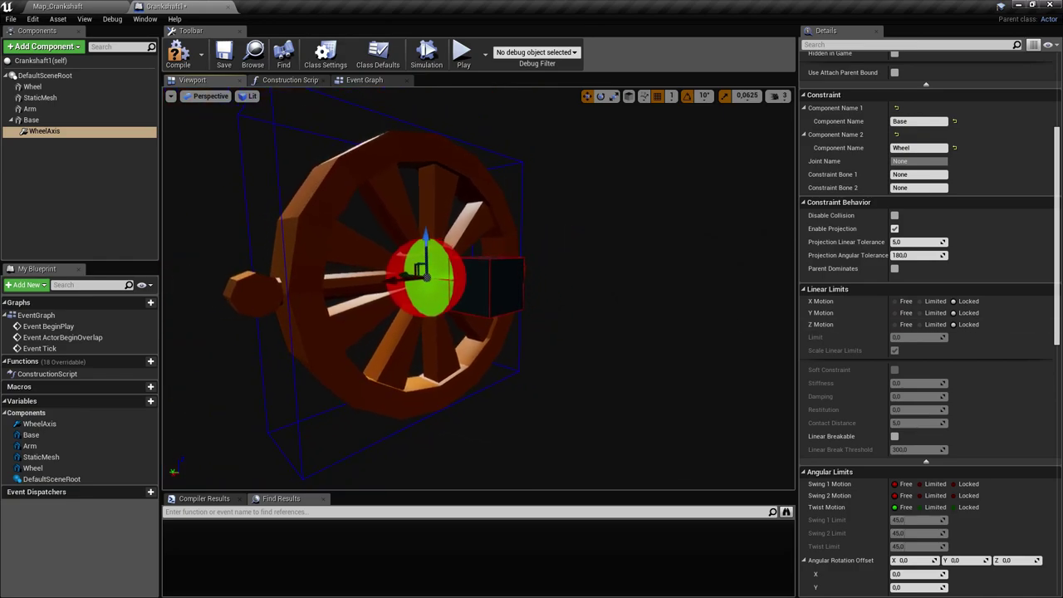
{"action": "right_click_drag", "start_coordinate": [971, 412], "coordinate": [971, 418]}
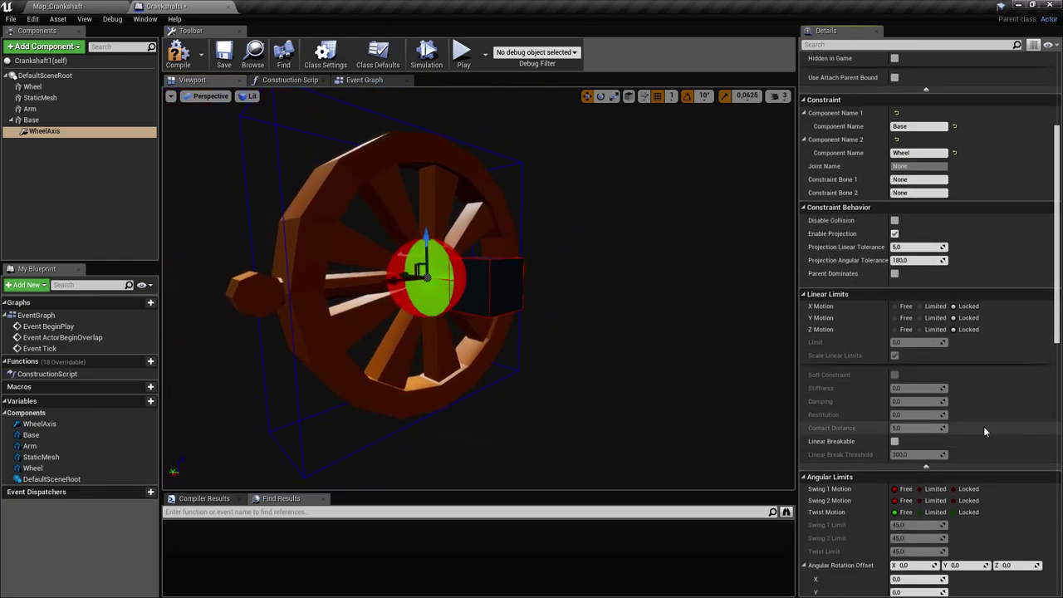
{"action": "scroll", "coordinate": [984, 426], "scroll_direction": "down", "scroll_amount": 3}
{"action": "left_click", "coordinate": [966, 382]}
{"action": "left_click", "coordinate": [969, 394]}
{"action": "left_click", "coordinate": [967, 405]}
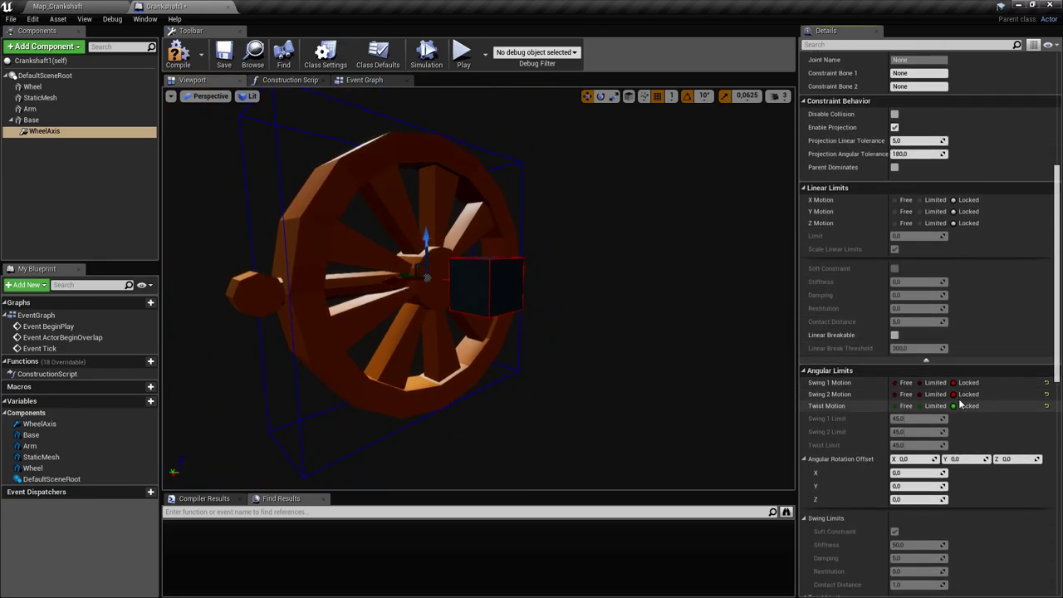
{"action": "left_click", "coordinate": [905, 395]}
Step: Compile the Crankshaft1 Blueprint after viewing the WheelAxis constraint at the wheel hub
{"action": "right_click_drag", "start_coordinate": [707, 294], "coordinate": [781, 274]}
{"action": "key", "text": "a"}
{"action": "right_click_drag", "start_coordinate": [435, 310], "coordinate": [435, 310]}
{"action": "key", "text": "w"}
{"action": "key", "text": "d"}
{"action": "right_click_drag", "start_coordinate": [487, 280], "coordinate": [415, 283]}
{"action": "key", "text": "a"}
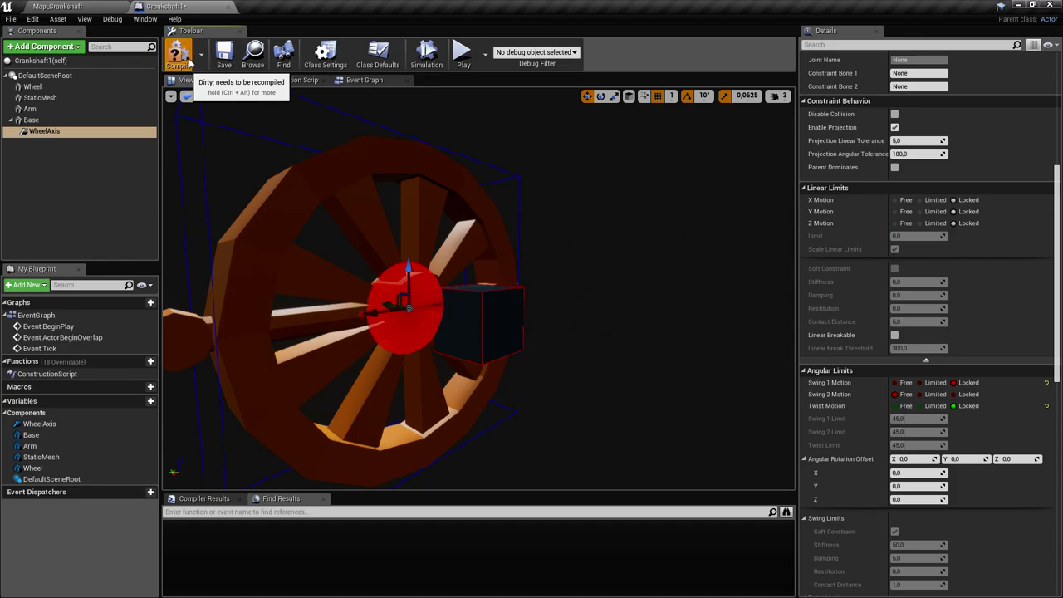
{"action": "left_click", "coordinate": [188, 62]}
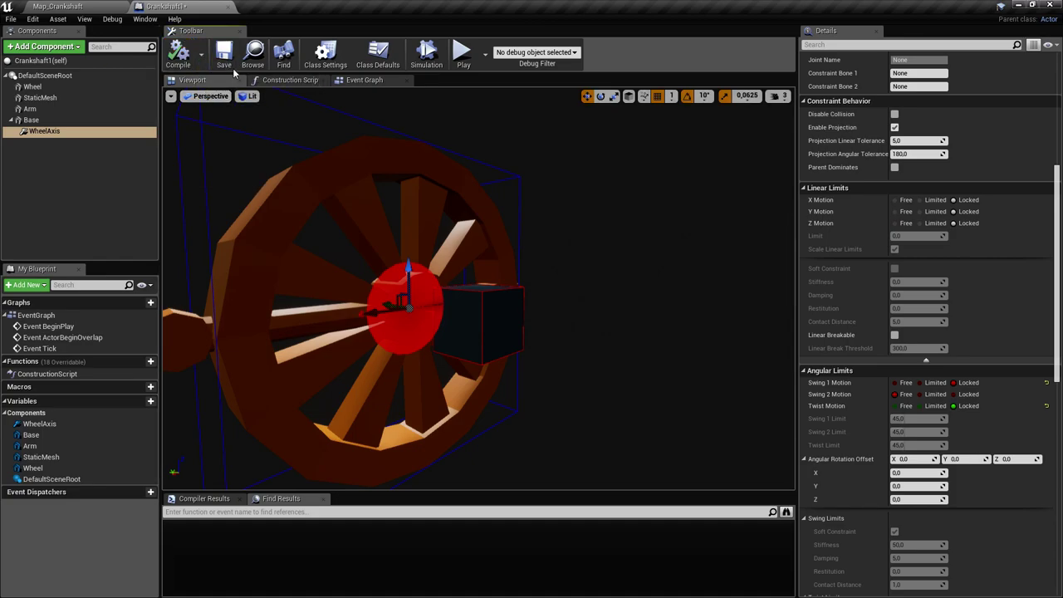
Step: Enable Disable Collision on the WheelAxis constraint, place Crankshaft1 in the Map_Crankshaft level, and return to the Blueprint
{"action": "left_click", "coordinate": [925, 44]}
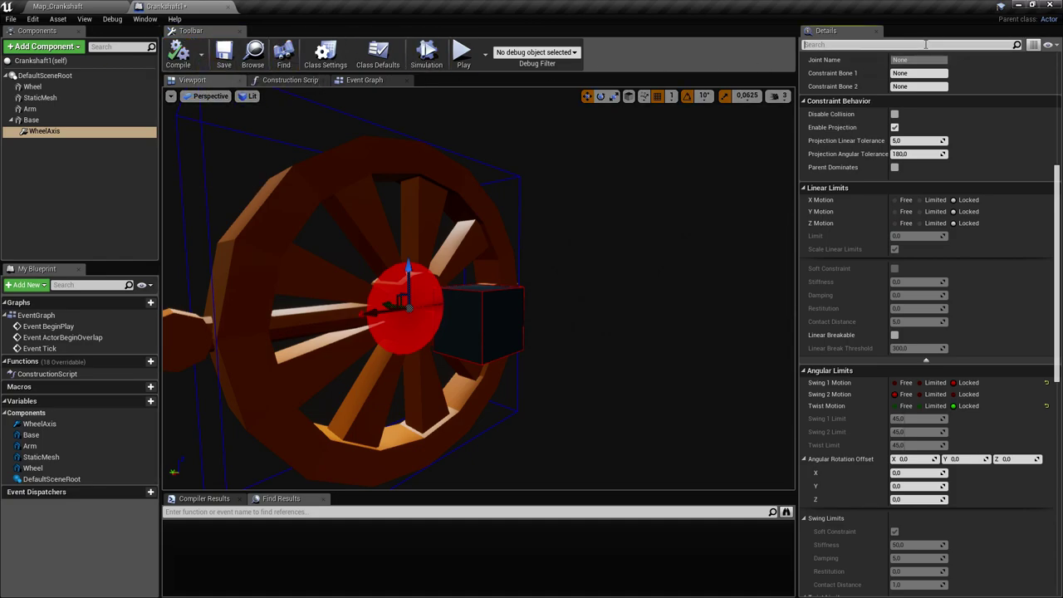
{"action": "type", "text": "collis"}
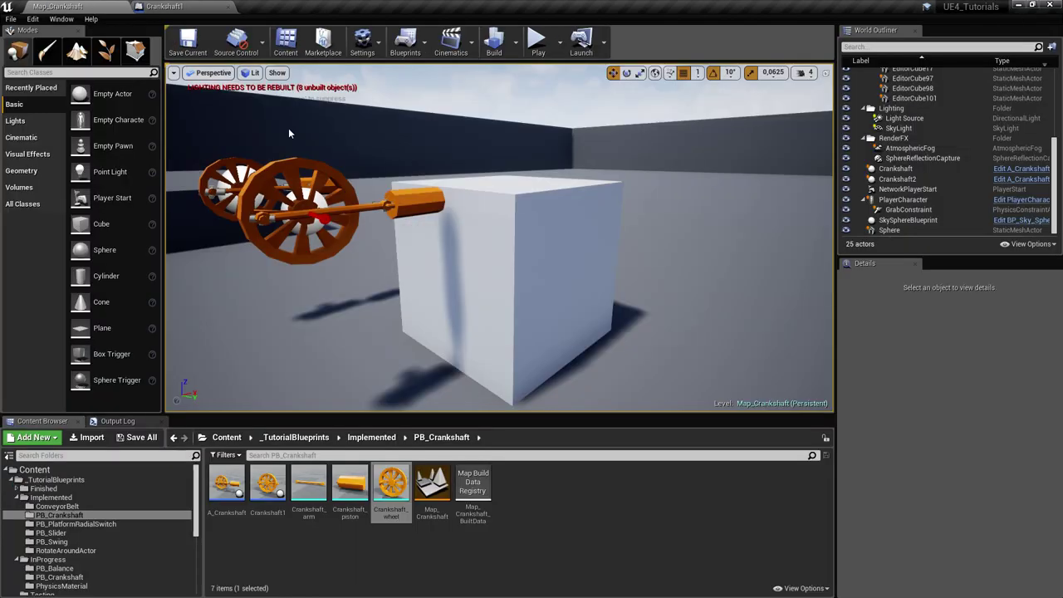
{"action": "key", "text": "s"}
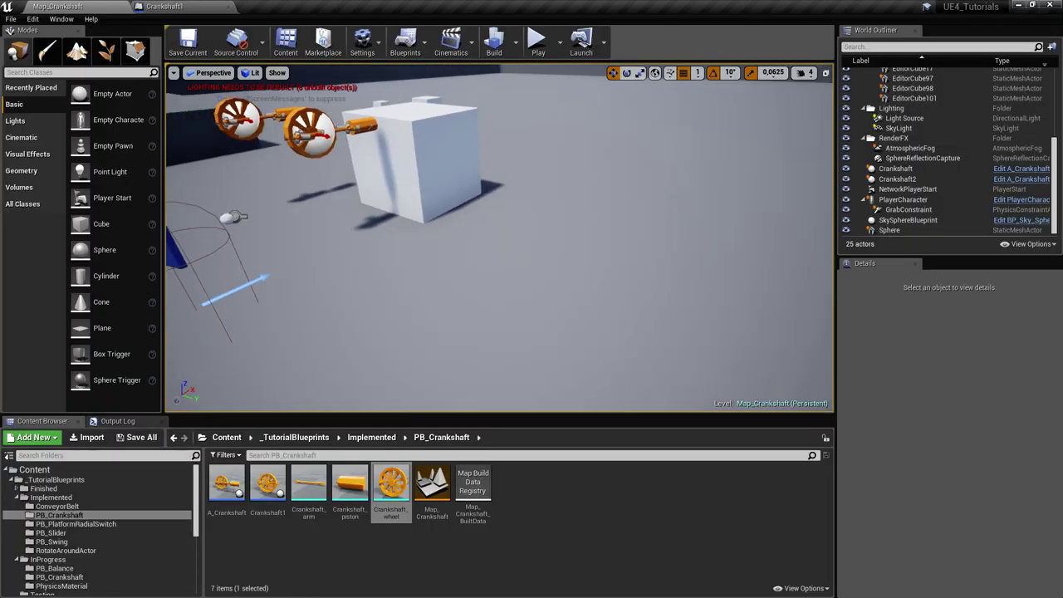
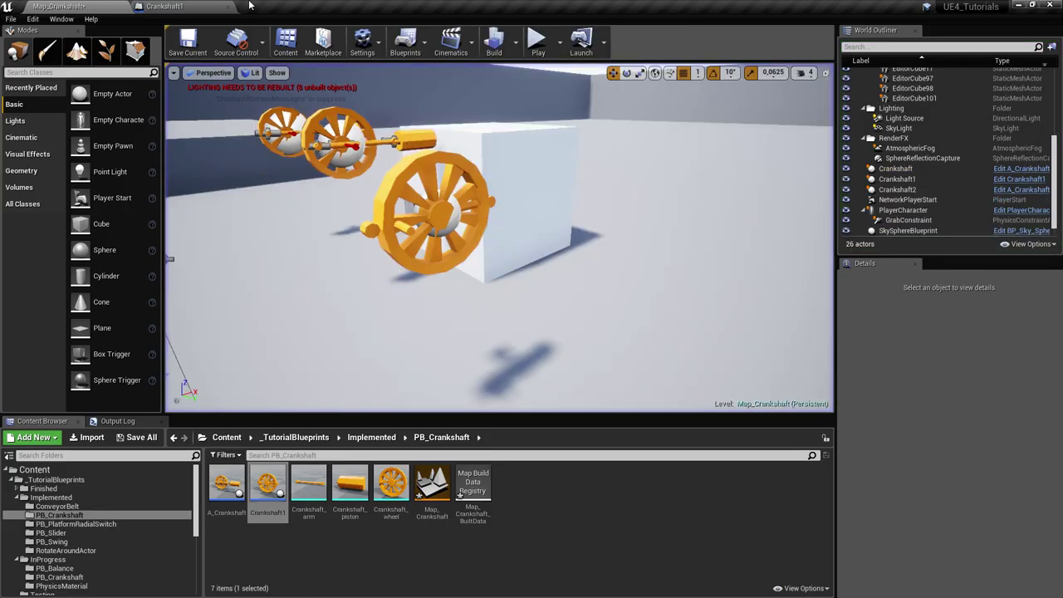
{"action": "left_click", "coordinate": [45, 131]}
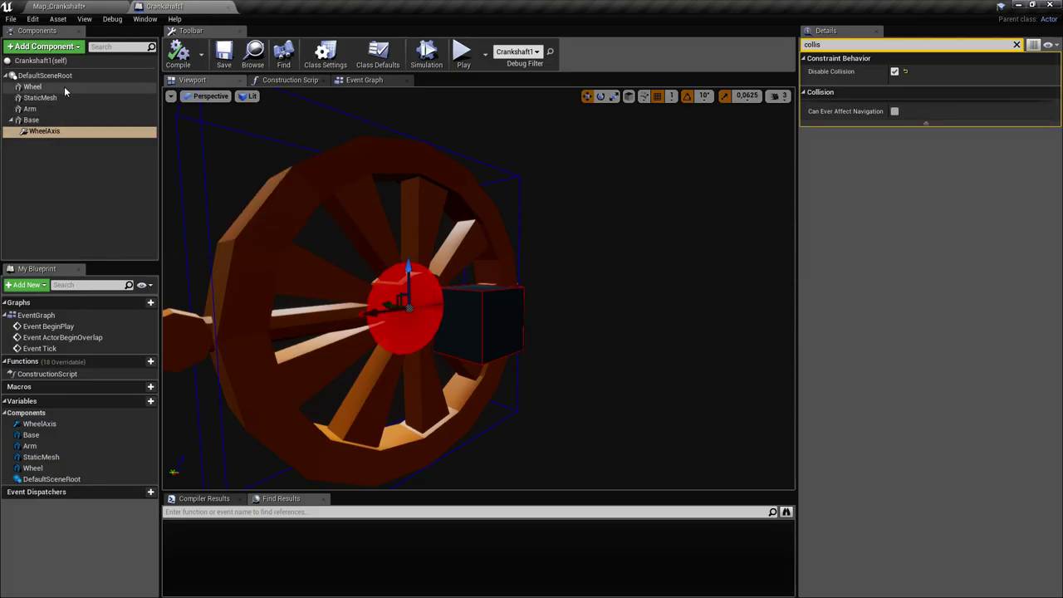
Step: Try a Physics Constraint component named PistonAxis under Base and delete it again
{"action": "left_click", "coordinate": [50, 121]}
{"action": "left_click", "coordinate": [69, 47]}
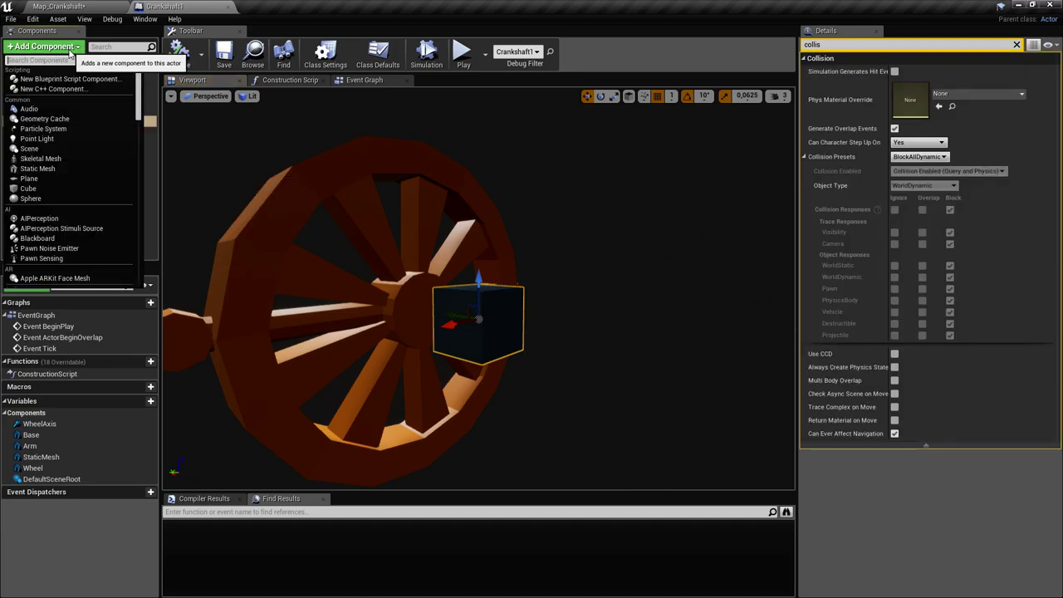
{"action": "type", "text": "physcis"}
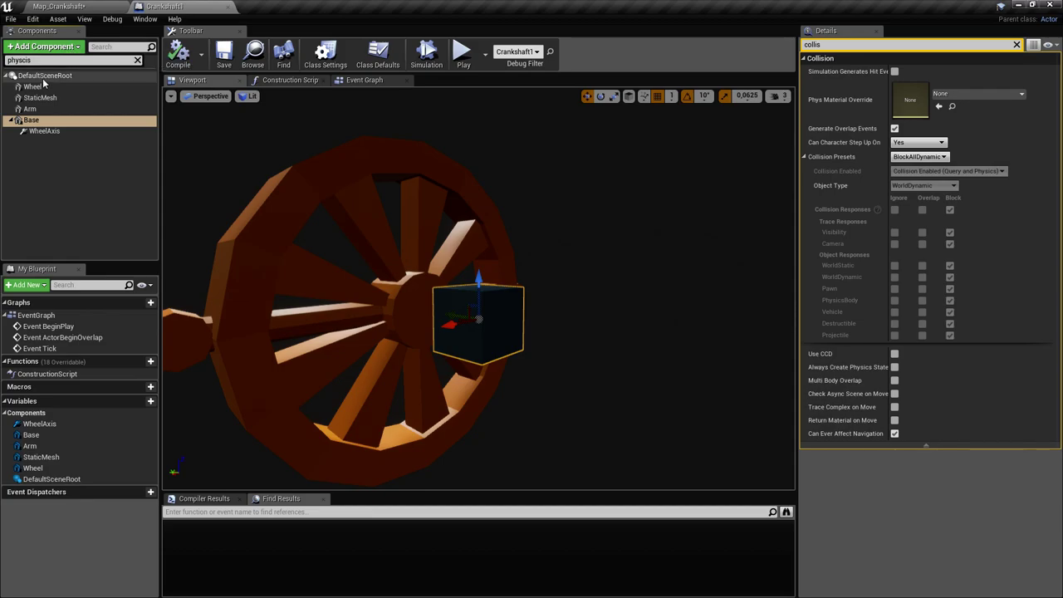
{"action": "double_click", "coordinate": [49, 60]}
{"action": "type", "text": "physics"}
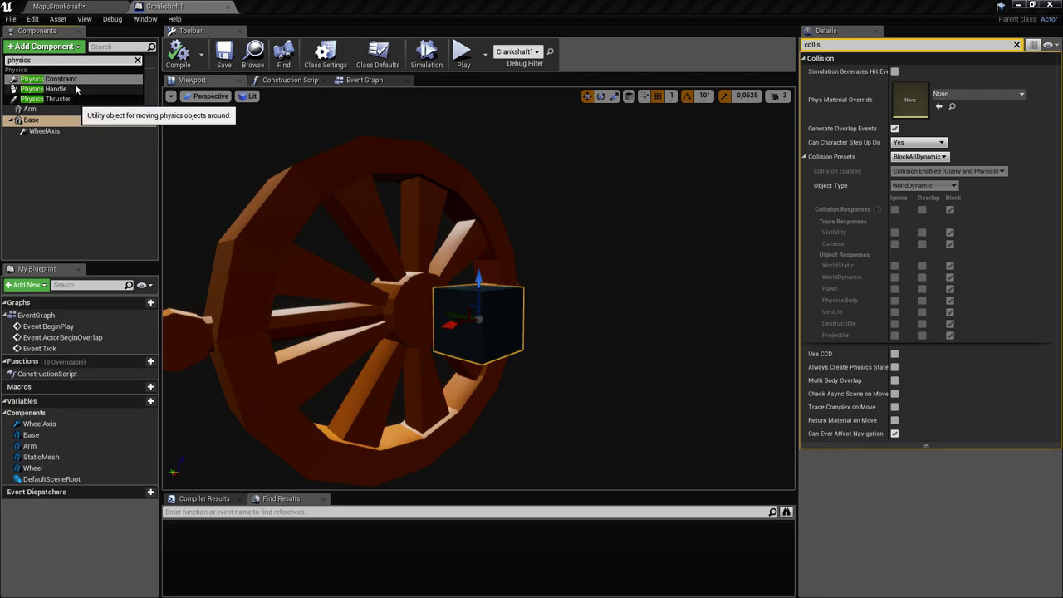
{"action": "left_click", "coordinate": [77, 78]}
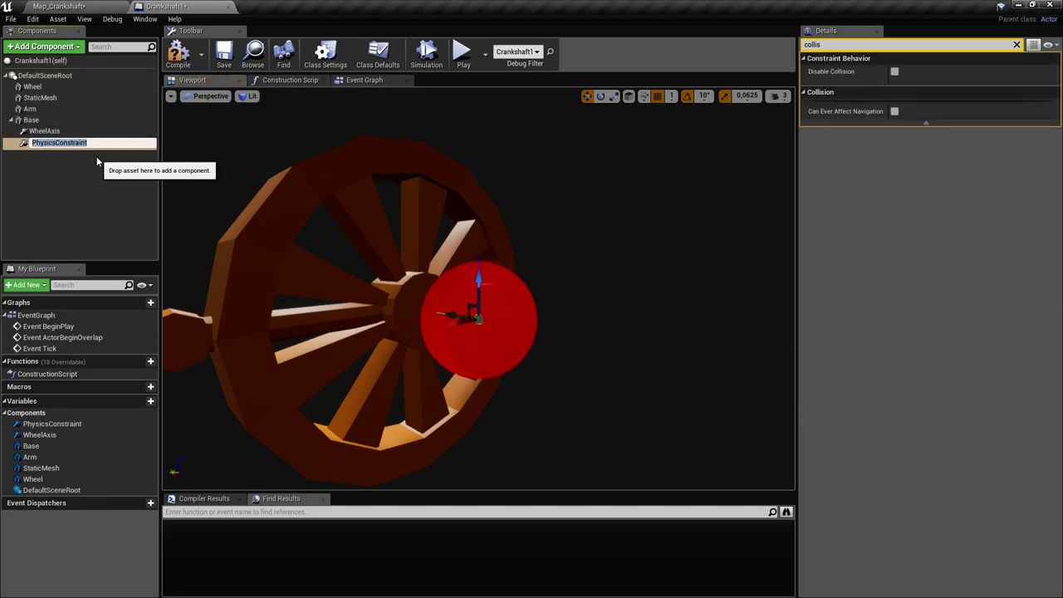
{"action": "type", "text": "PistonAxis"}
{"action": "key", "text": "Return"}
{"action": "right_click_drag", "start_coordinate": [465, 283], "coordinate": [441, 274]}
{"action": "right_click_drag", "start_coordinate": [375, 259], "coordinate": [348, 239]}
{"action": "left_click", "coordinate": [69, 146]}
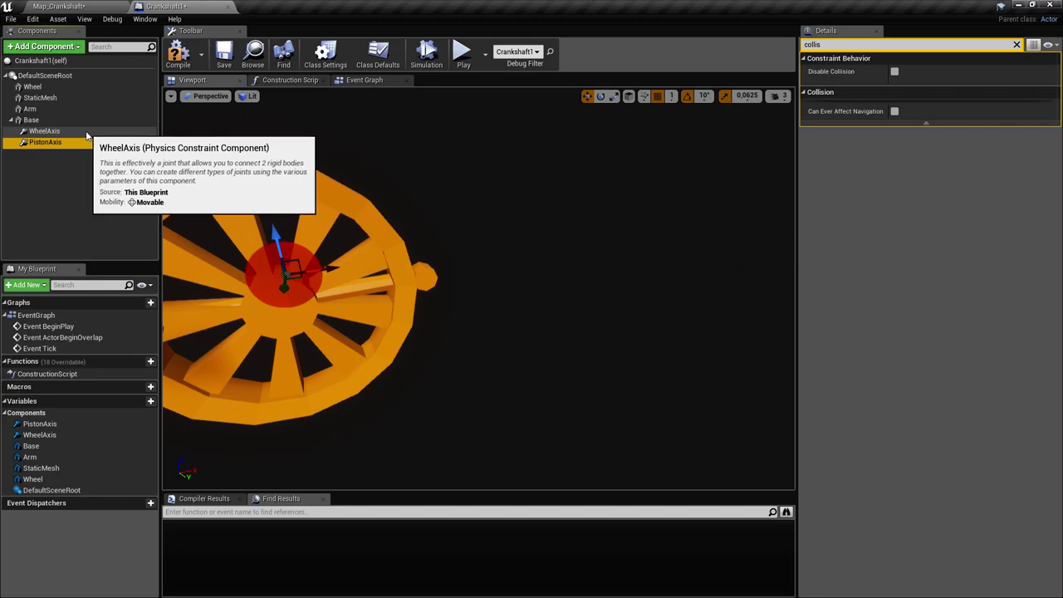
{"action": "key", "text": "Delete"}
{"action": "left_click", "coordinate": [45, 86]}
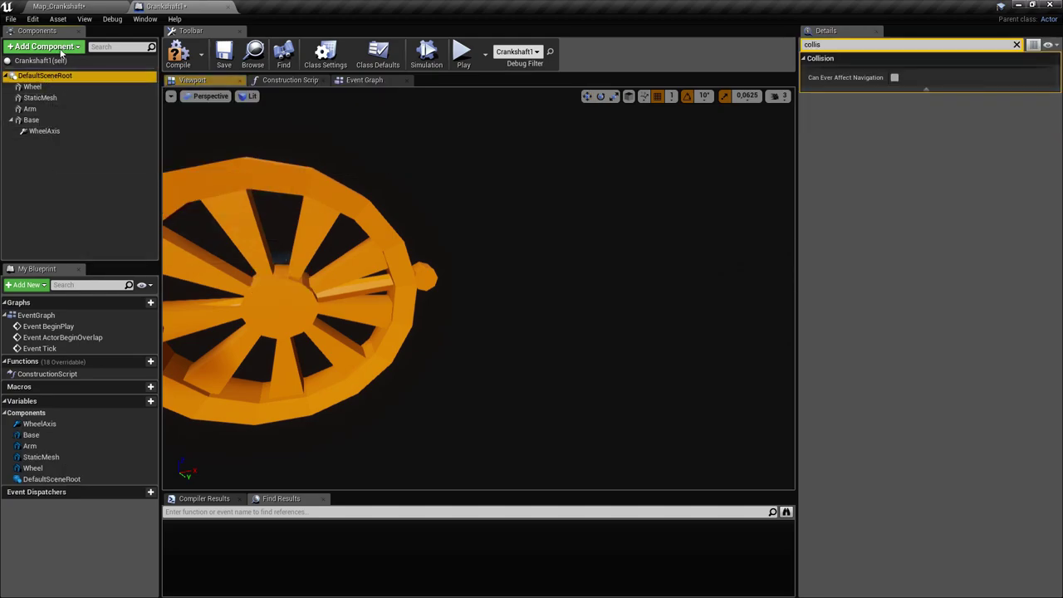
{"action": "left_click", "coordinate": [46, 47]}
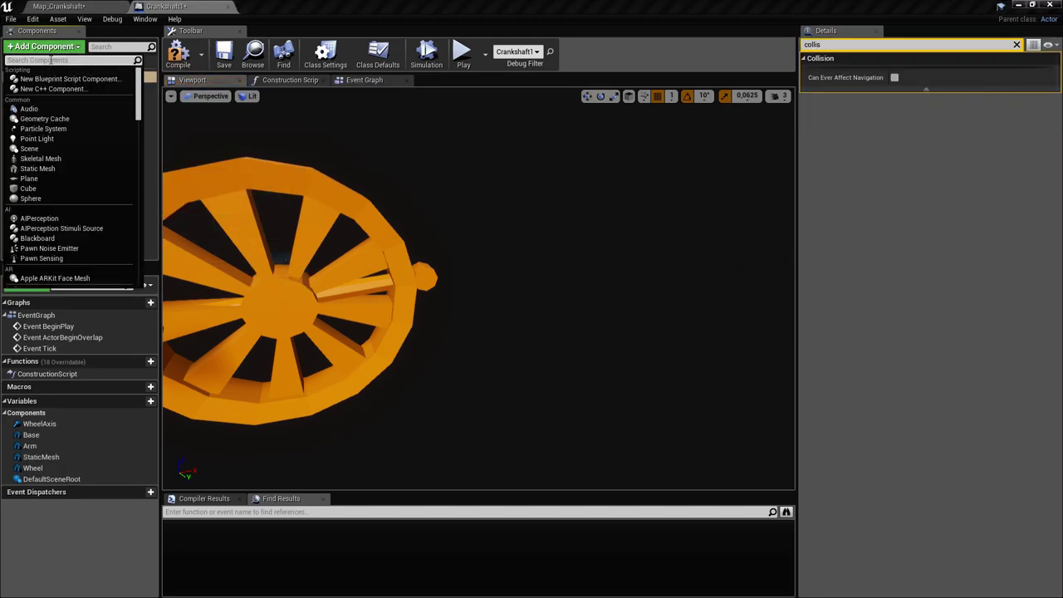
{"action": "type", "text": "physiocs"}
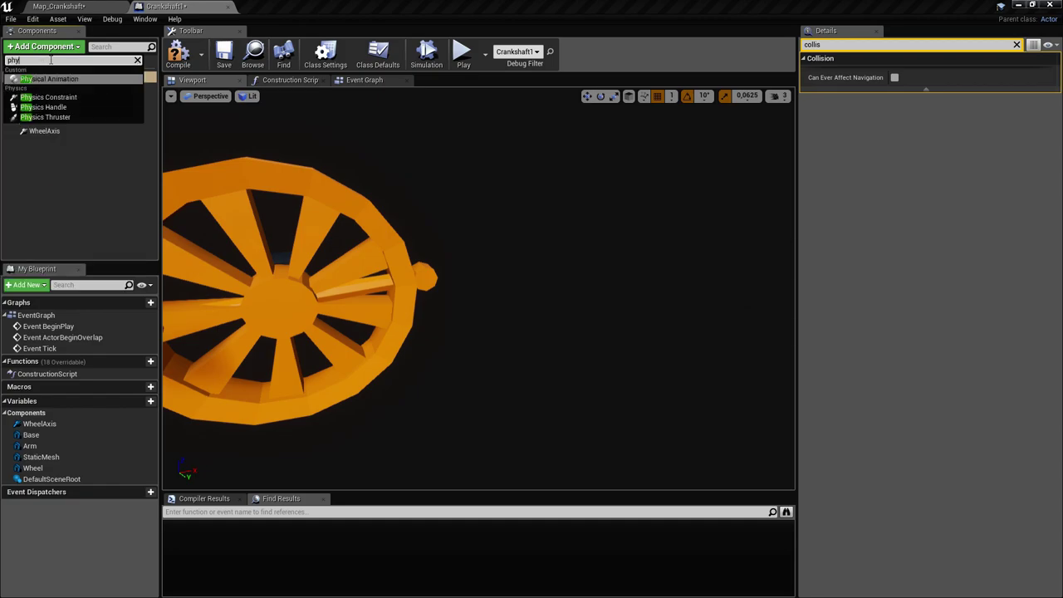
{"action": "key", "text": "BackSpace"}
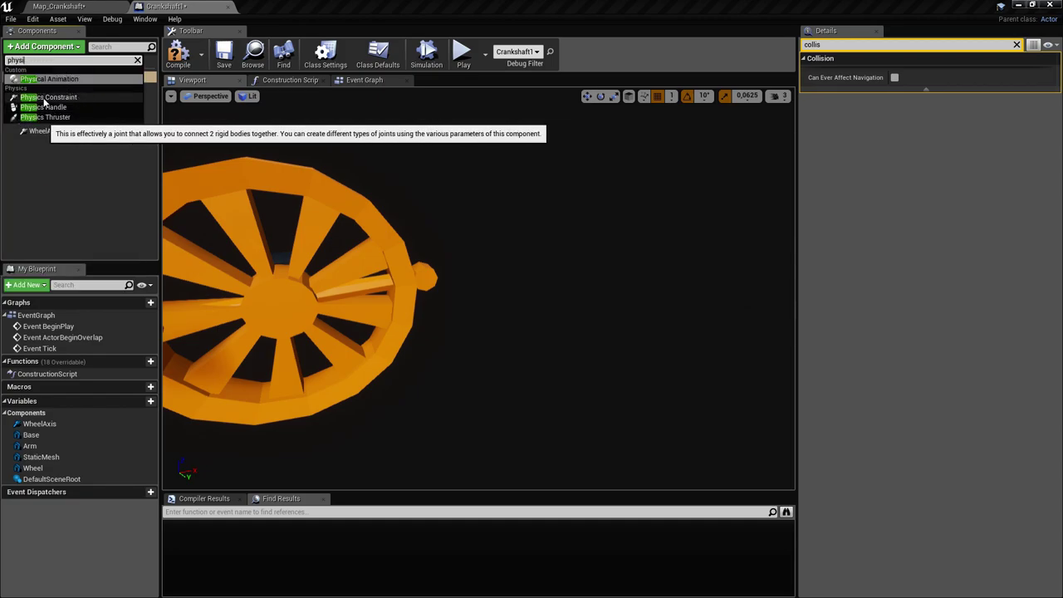
{"action": "key", "text": "Escape"}
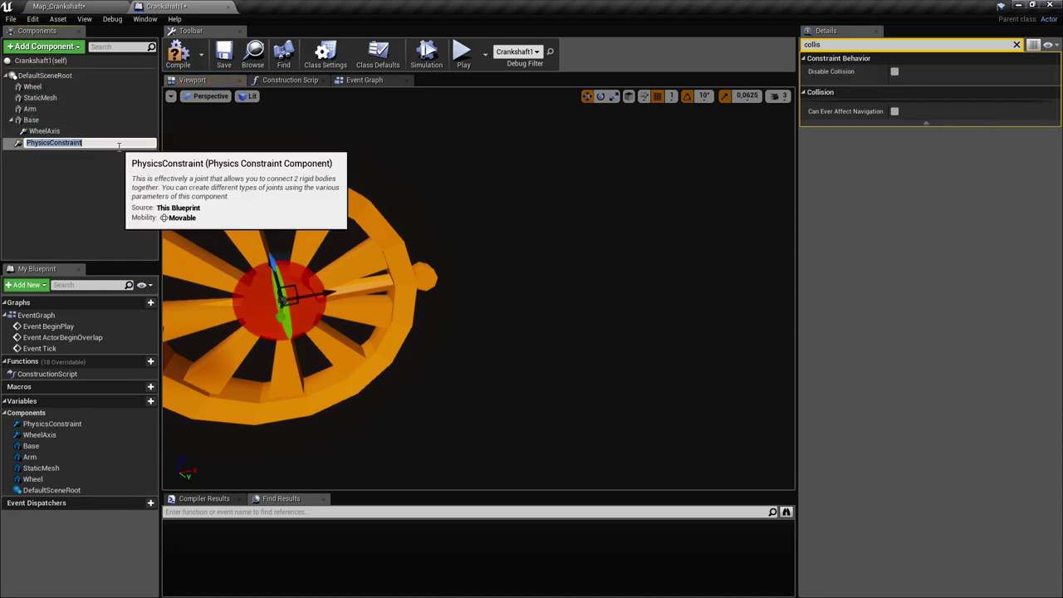
{"action": "key", "text": "ctrl+z"}
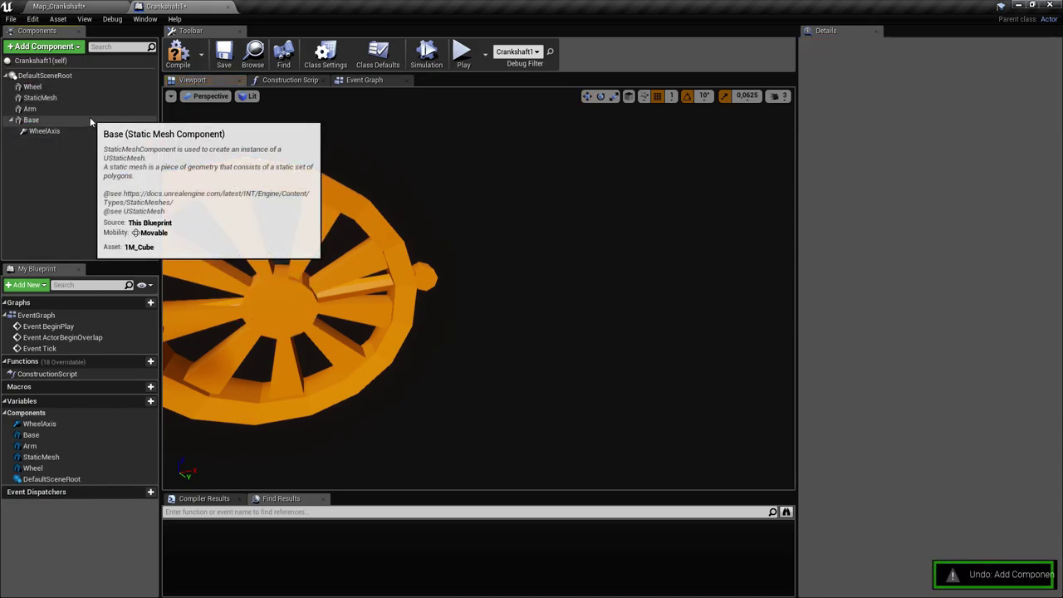
Step: Add a Physics Constraint component named PistonAxis directly under DefaultSceneRoot
{"action": "left_click", "coordinate": [69, 76]}
{"action": "left_click", "coordinate": [60, 52]}
{"action": "type", "text": "phys"}
{"action": "key", "text": "Down"}
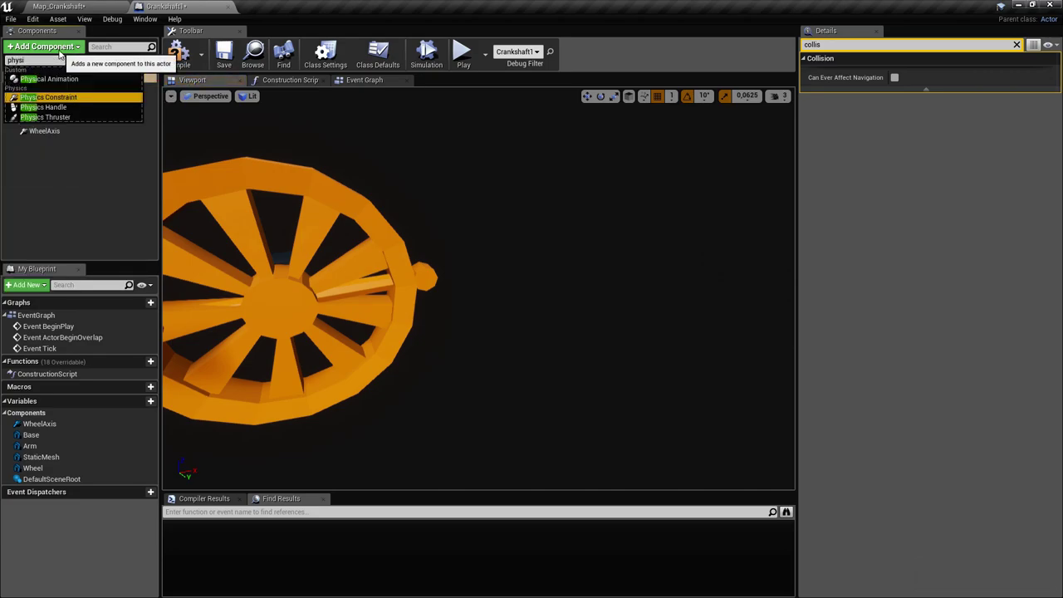
{"action": "key", "text": "Return"}
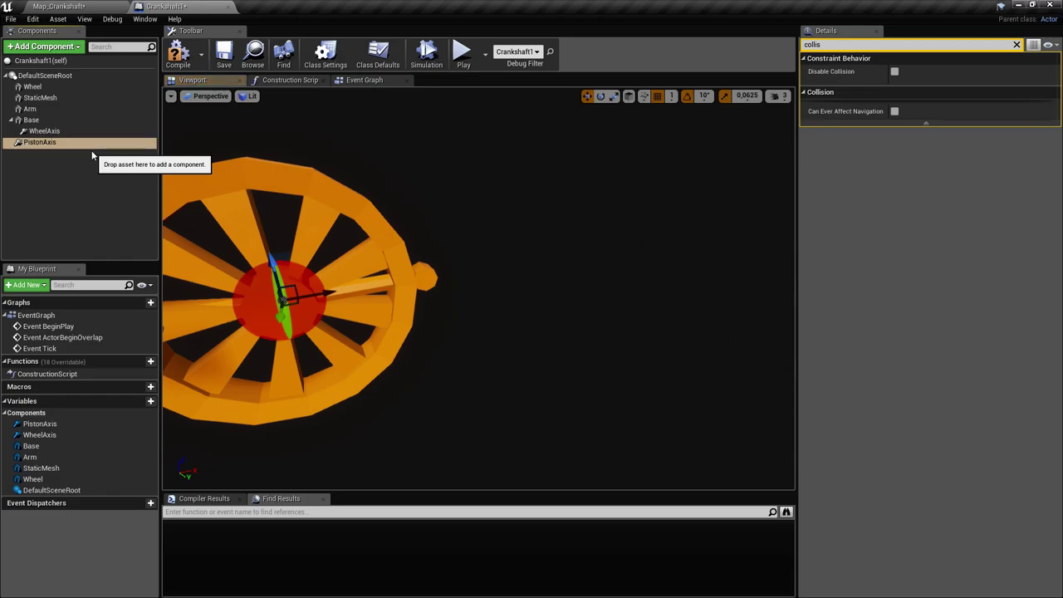
{"action": "left_click", "coordinate": [52, 142]}
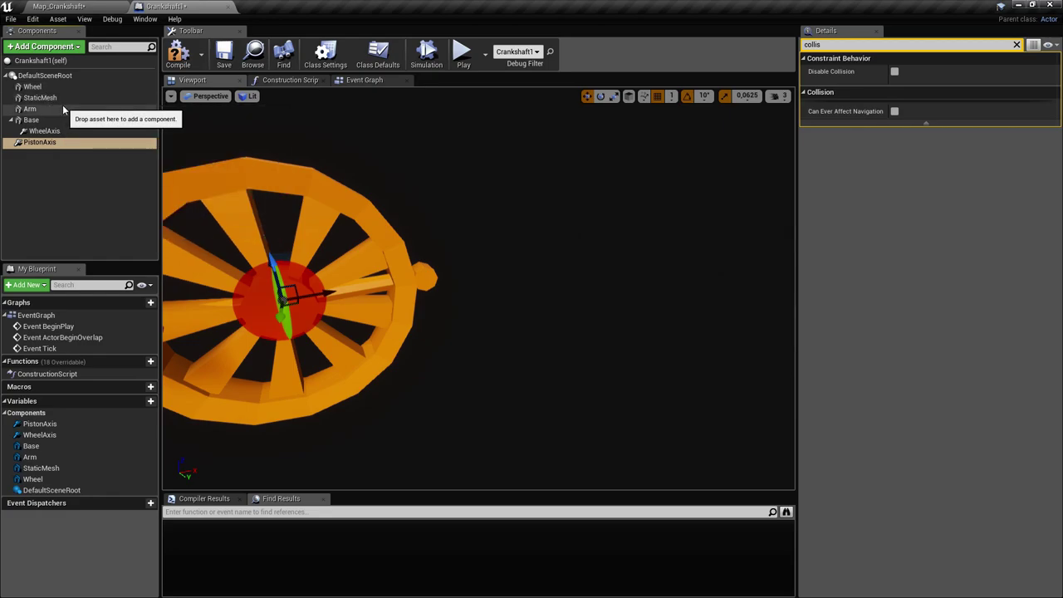
Step: Add a Static Mesh component named Piston under DefaultSceneRoot
{"action": "left_click", "coordinate": [45, 76]}
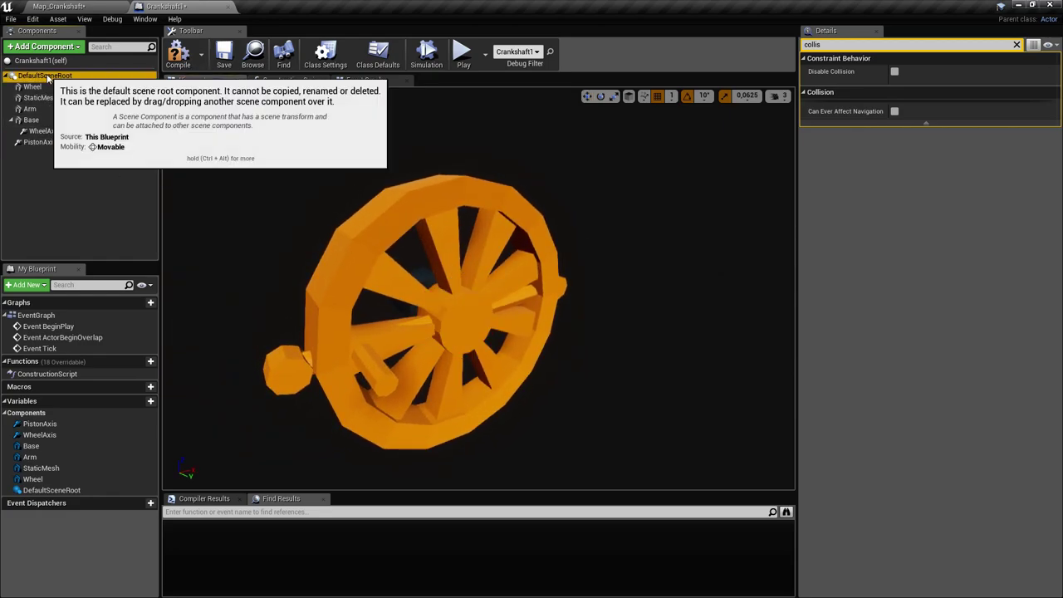
{"action": "left_click", "coordinate": [67, 52]}
{"action": "type", "text": "static"}
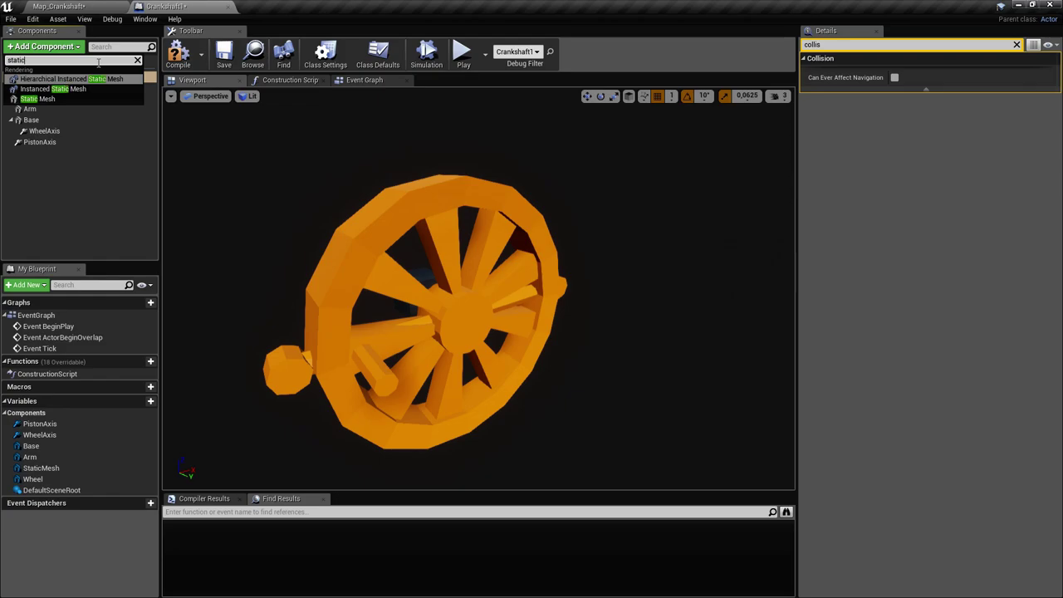
{"action": "left_click", "coordinate": [74, 99]}
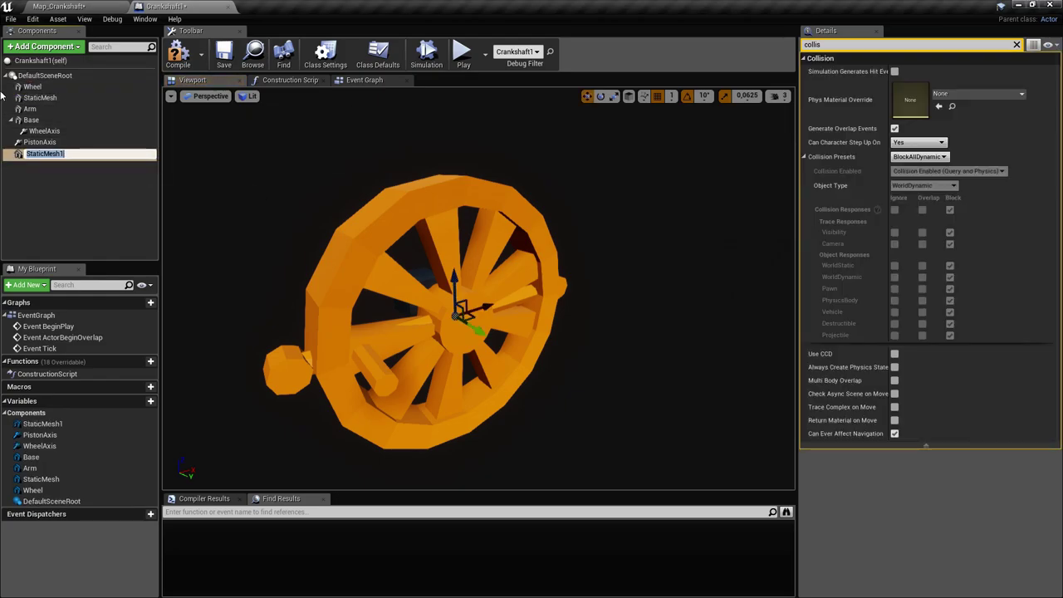
{"action": "key", "text": "Return"}
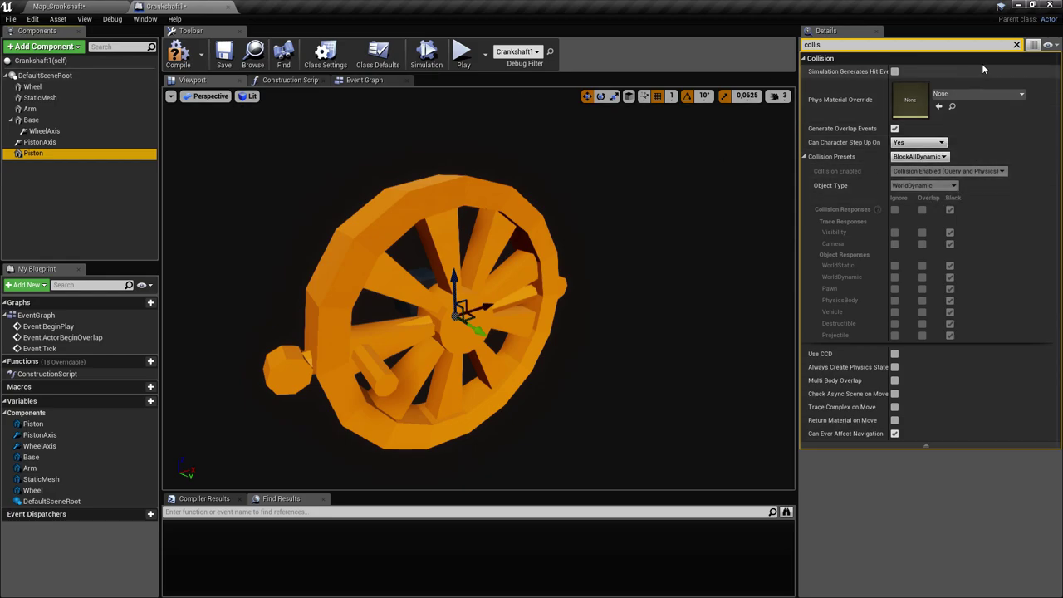
Step: Assign the Crankshaft_piston static mesh to the Piston component
{"action": "left_click", "coordinate": [1017, 44]}
{"action": "left_click", "coordinate": [953, 265]}
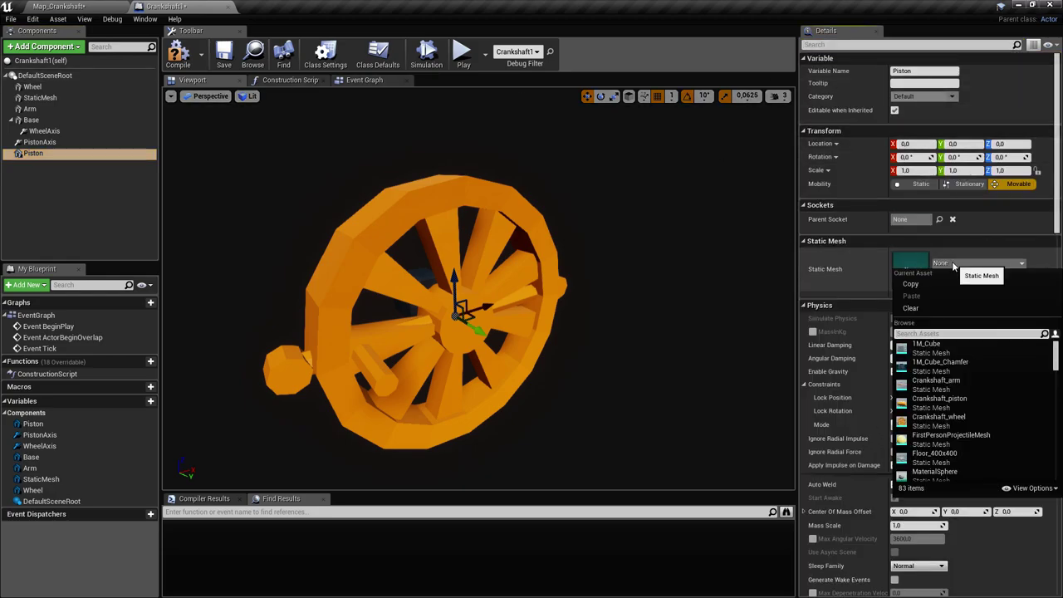
{"action": "type", "text": "piston"}
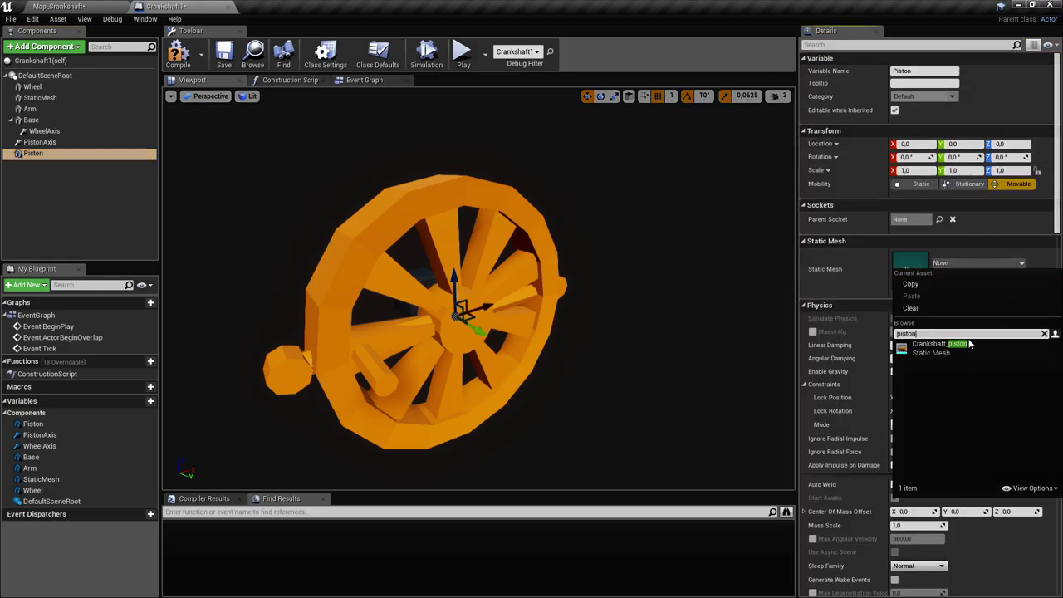
{"action": "left_click", "coordinate": [939, 345]}
Step: Move the Piston and PistonAxis components together away from the wheel to an X location of 71
{"action": "left_click", "coordinate": [109, 156]}
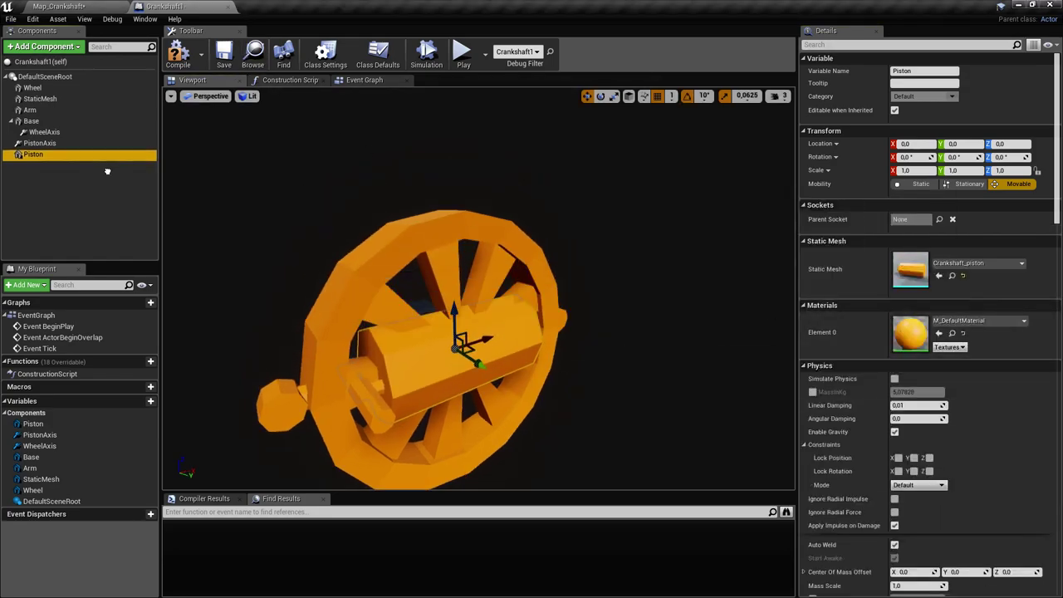
{"action": "left_click", "coordinate": [46, 145], "text": "ctrl"}
{"action": "mouse_move", "coordinate": [451, 255]}
{"action": "right_mouse_down"}
{"action": "mouse_move", "coordinate": [474, 280]}
{"action": "mouse_move", "coordinate": [415, 258]}
{"action": "mouse_move", "coordinate": [451, 255]}
{"action": "right_mouse_up"}
{"action": "left_click_drag", "start_coordinate": [451, 255], "coordinate": [628, 236]}
{"action": "right_click_drag", "start_coordinate": [628, 236], "coordinate": [656, 249]}
{"action": "scroll", "coordinate": [619, 266], "scroll_direction": "up", "scroll_amount": 3}
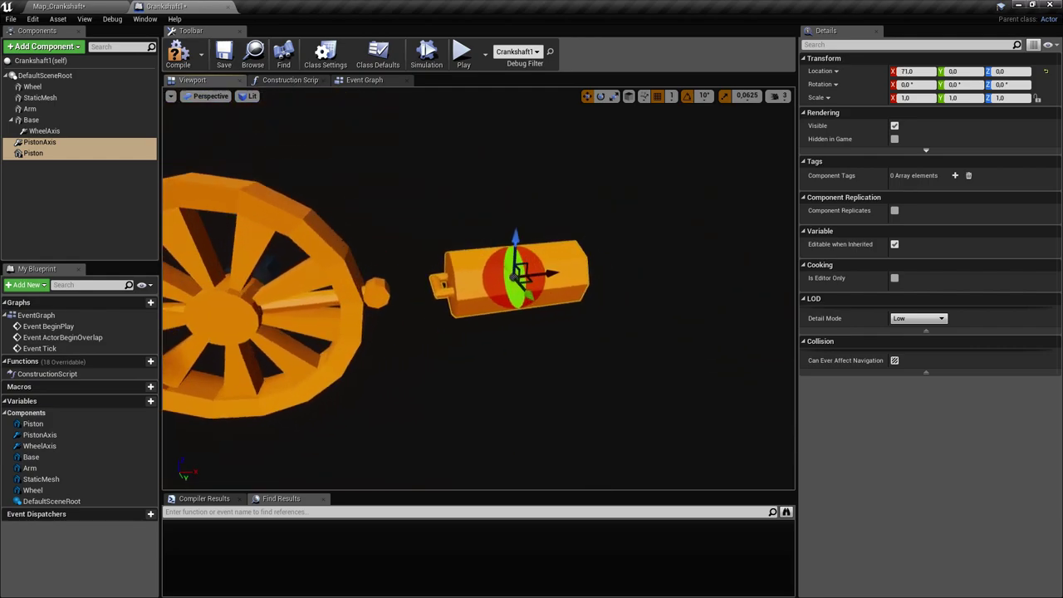
Step: Shift the Piston and PistonAxis together to a Y location of 12 and save the Blueprint
{"action": "mouse_move", "coordinate": [504, 261]}
{"action": "right_mouse_down"}
{"action": "mouse_move", "coordinate": [632, 261]}
{"action": "mouse_move", "coordinate": [640, 249]}
{"action": "mouse_move", "coordinate": [531, 291]}
{"action": "mouse_move", "coordinate": [504, 261]}
{"action": "right_mouse_up"}
{"action": "left_click_drag", "start_coordinate": [502, 260], "coordinate": [556, 290], "text": "alt"}
{"action": "left_click_drag", "start_coordinate": [556, 290], "coordinate": [615, 287], "text": "alt"}
{"action": "left_click_drag", "start_coordinate": [582, 249], "coordinate": [582, 313], "text": "alt"}
{"action": "key", "text": "ctrl+s"}
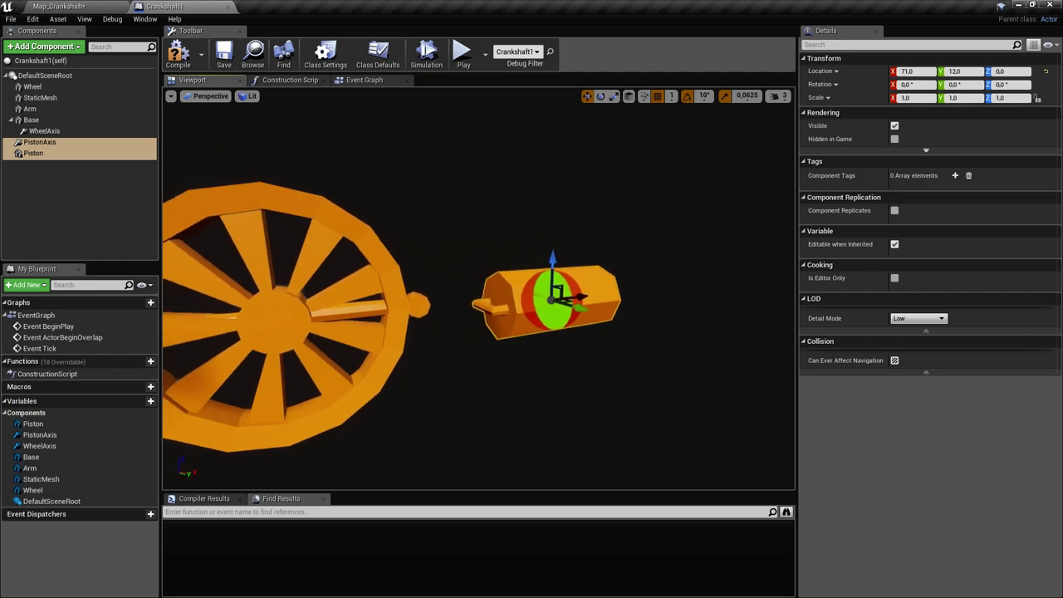
Step: Set the PistonAxis constraint's first component name to Base and its second to Piston
{"action": "left_click", "coordinate": [50, 142]}
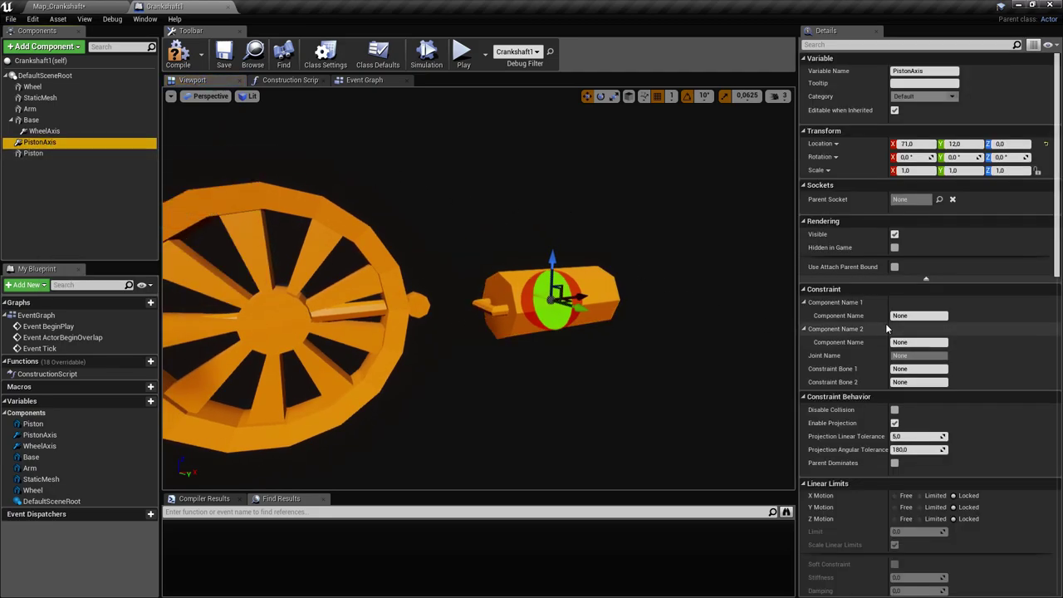
{"action": "scroll", "coordinate": [981, 331], "scroll_direction": "down", "scroll_amount": 1}
{"action": "left_click", "coordinate": [937, 298]}
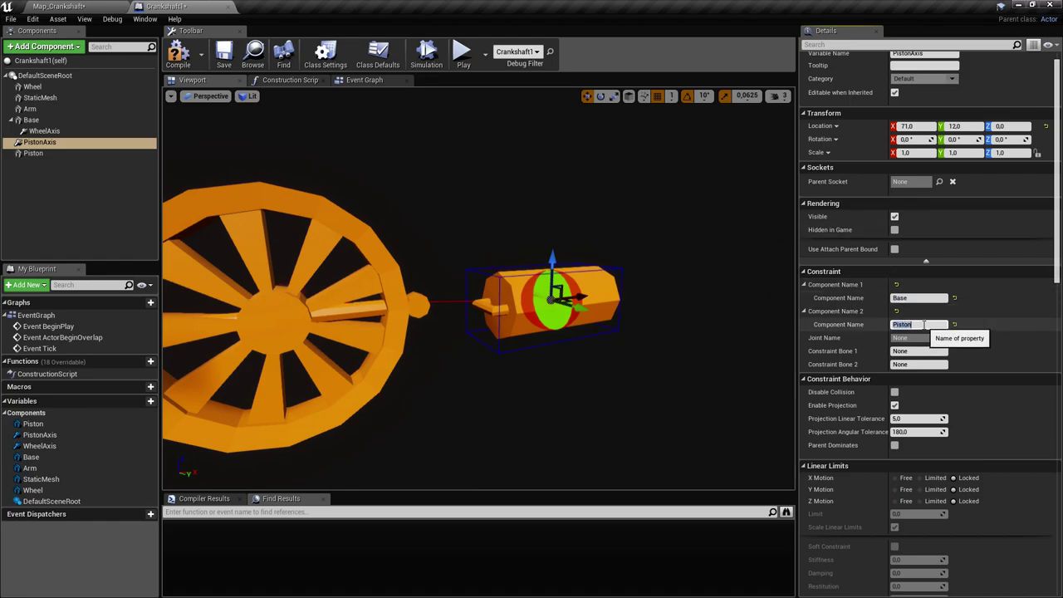
{"action": "key", "text": "Return"}
Step: Lock the Swing 1, Swing 2 and Twist angular motions of the PistonAxis constraint
{"action": "scroll", "coordinate": [1004, 358], "scroll_direction": "down", "scroll_amount": 3}
{"action": "scroll", "coordinate": [1004, 358], "scroll_direction": "down", "scroll_amount": 1}
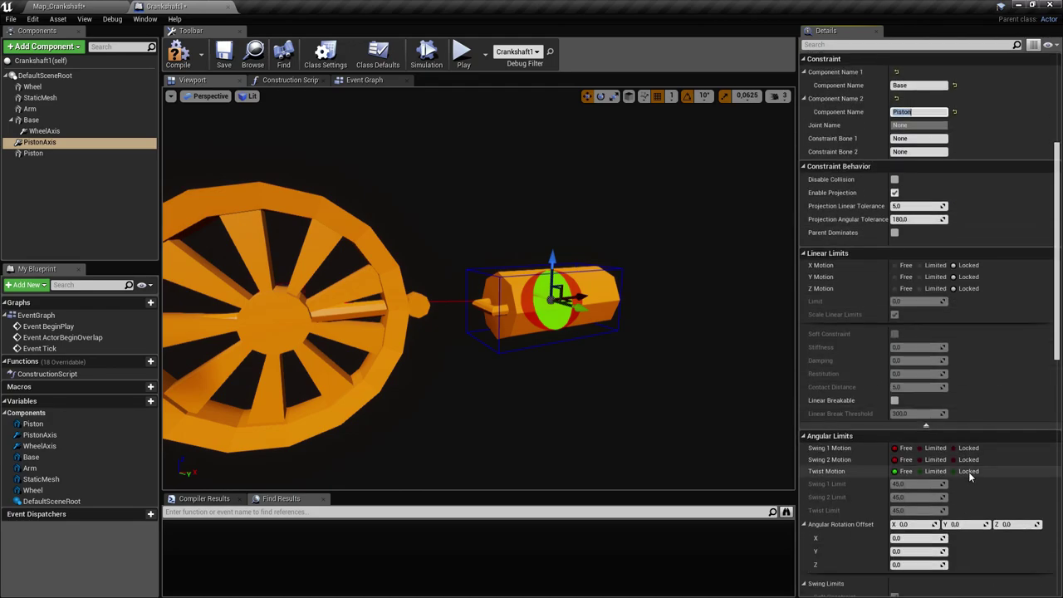
{"action": "left_click", "coordinate": [971, 461]}
{"action": "left_click", "coordinate": [972, 471]}
Step: Set the PistonAxis linear X Motion to Free and compile the Blueprint
{"action": "right_click_drag", "start_coordinate": [678, 327], "coordinate": [748, 331]}
{"action": "right_click_drag", "start_coordinate": [462, 320], "coordinate": [403, 294]}
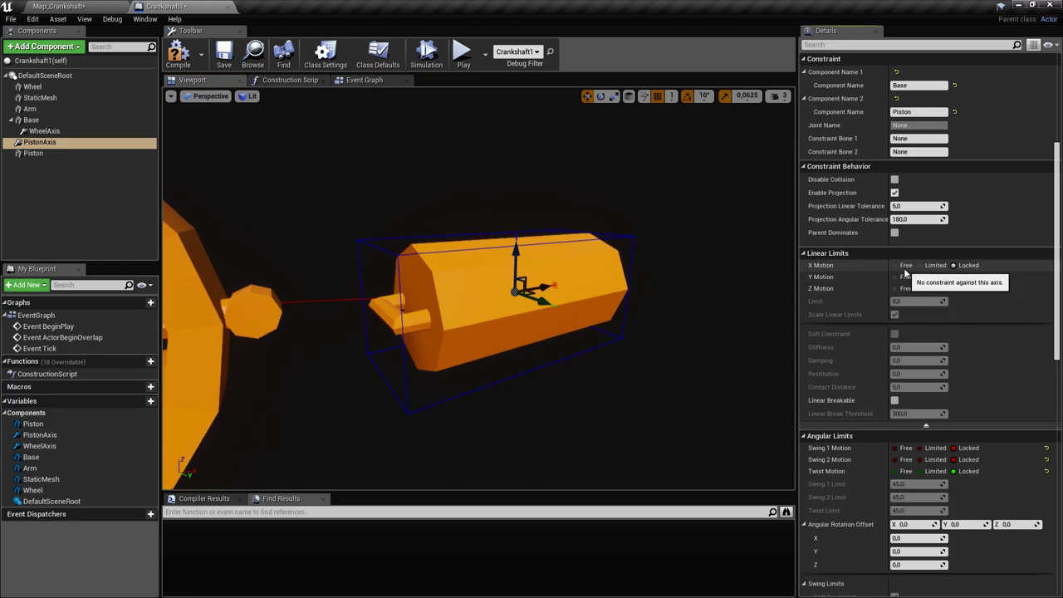
{"action": "right_click_drag", "start_coordinate": [681, 279], "coordinate": [615, 270]}
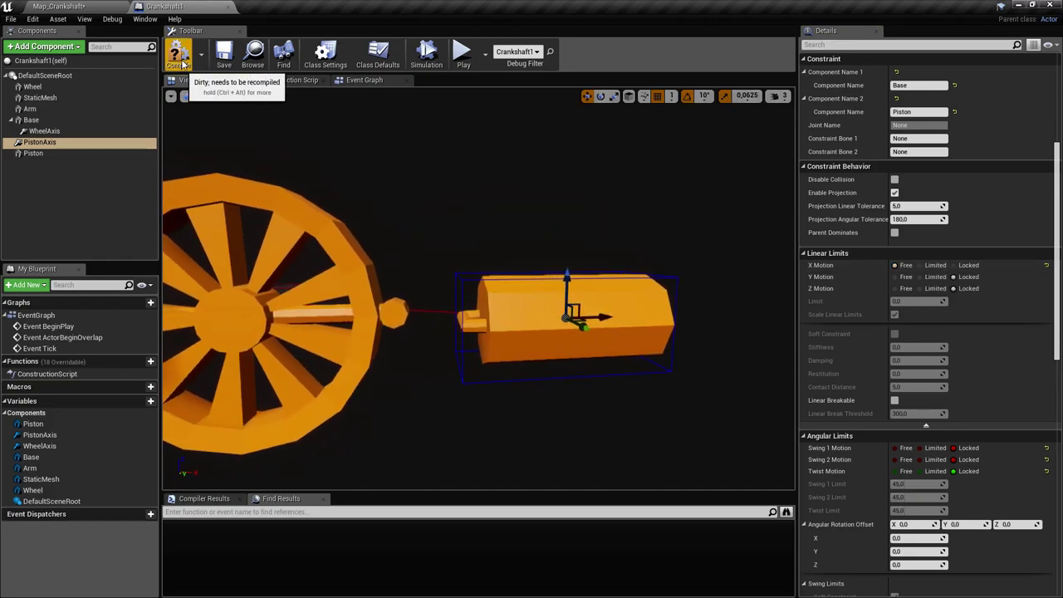
{"action": "left_click", "coordinate": [181, 53]}
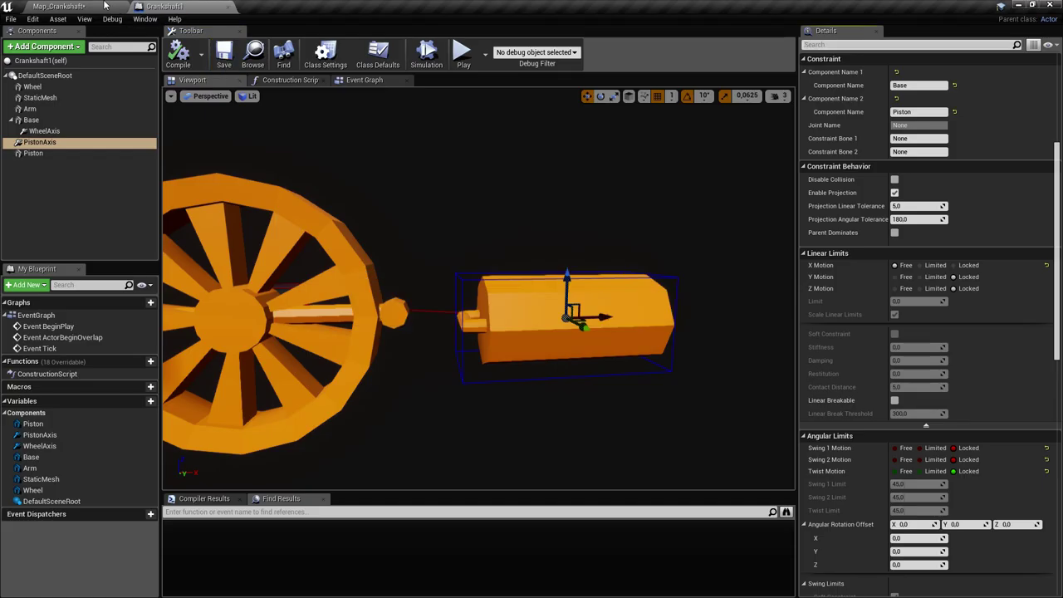
Step: Play-test the piston in the Map_Crankshaft level, stop the session and return to the Crankshaft1 Blueprint
{"action": "left_click", "coordinate": [58, 6]}
{"action": "left_click", "coordinate": [538, 40]}
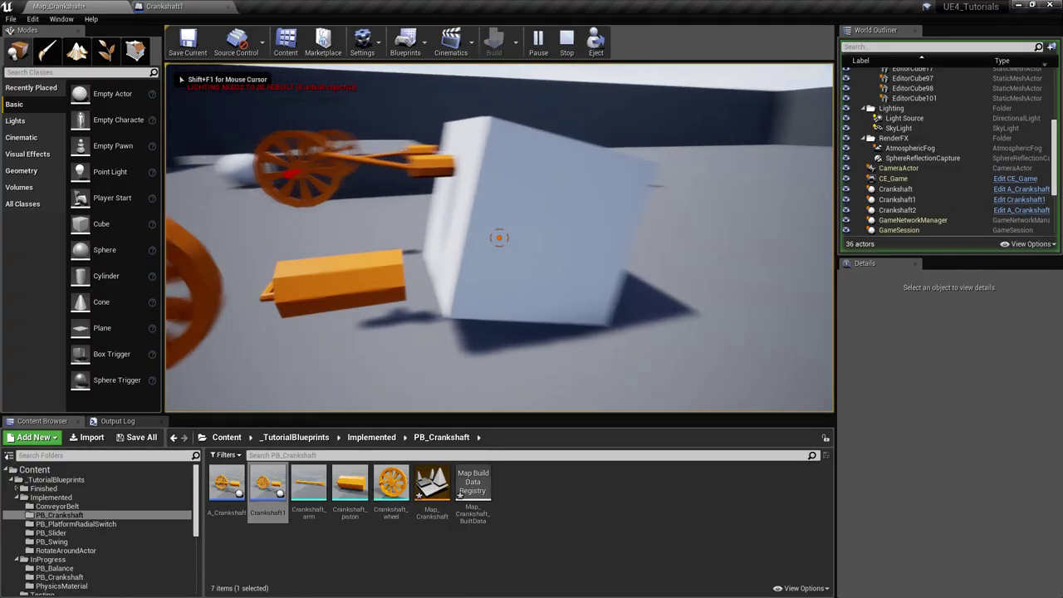
{"action": "key", "text": "Escape"}
{"action": "left_click", "coordinate": [160, 7]}
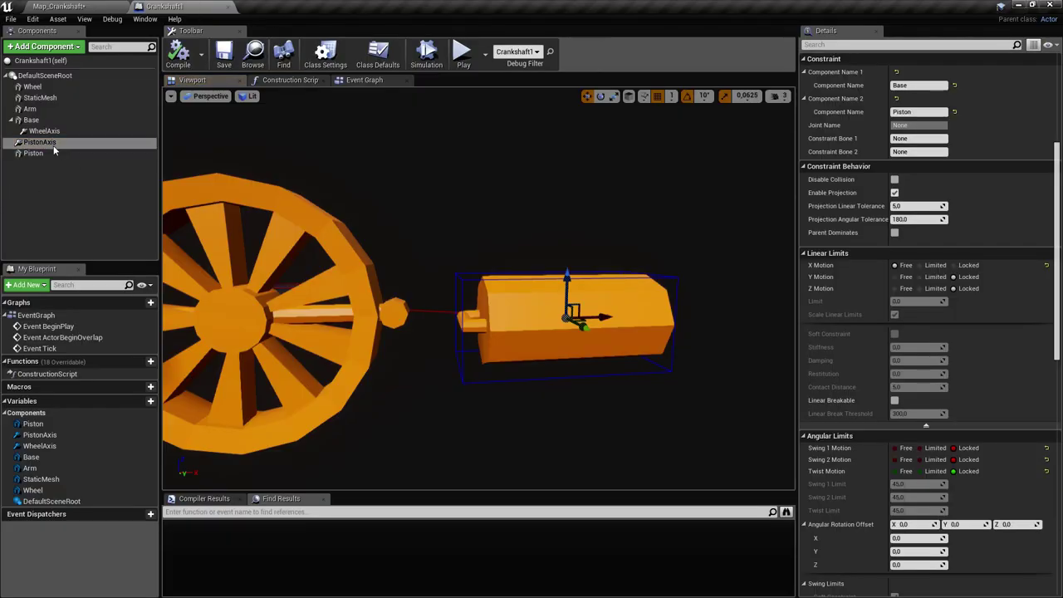
Step: Enable Simulate Physics on the Piston component
{"action": "left_click", "coordinate": [52, 153]}
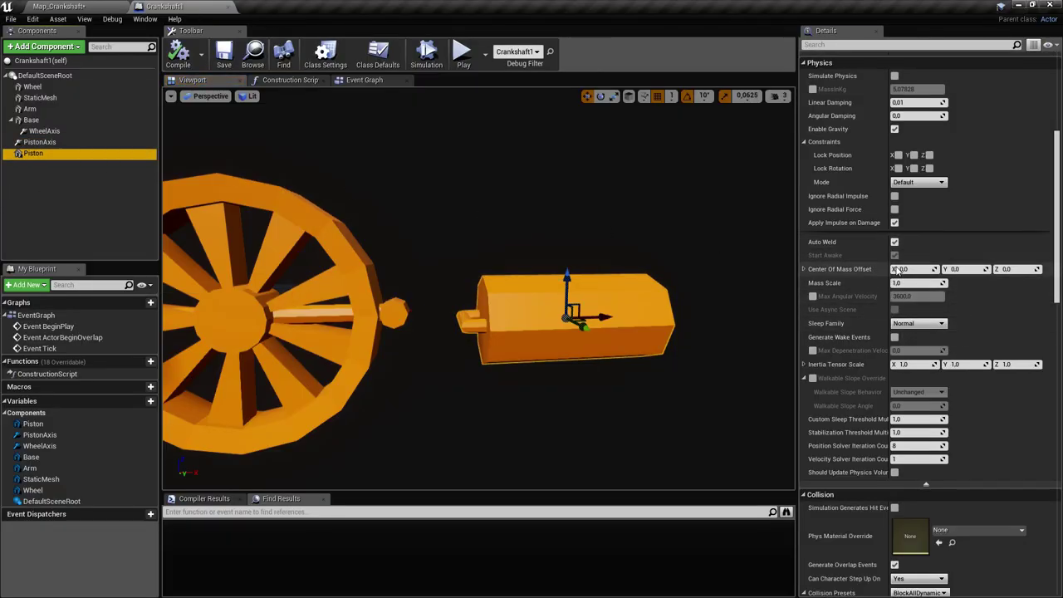
{"action": "scroll", "coordinate": [897, 271], "scroll_direction": "up", "scroll_amount": 7}
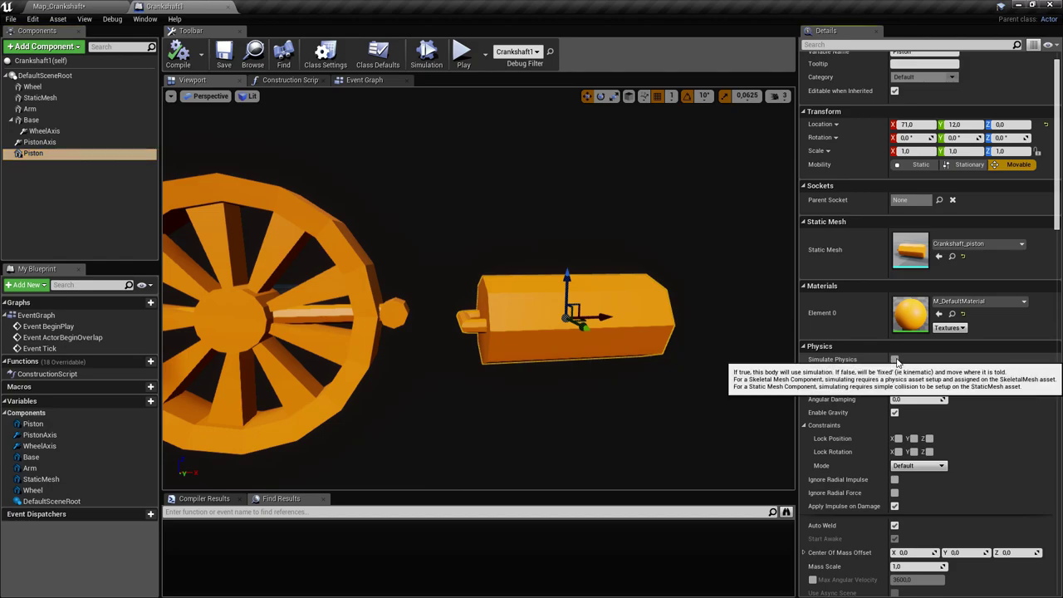
{"action": "left_click", "coordinate": [895, 360]}
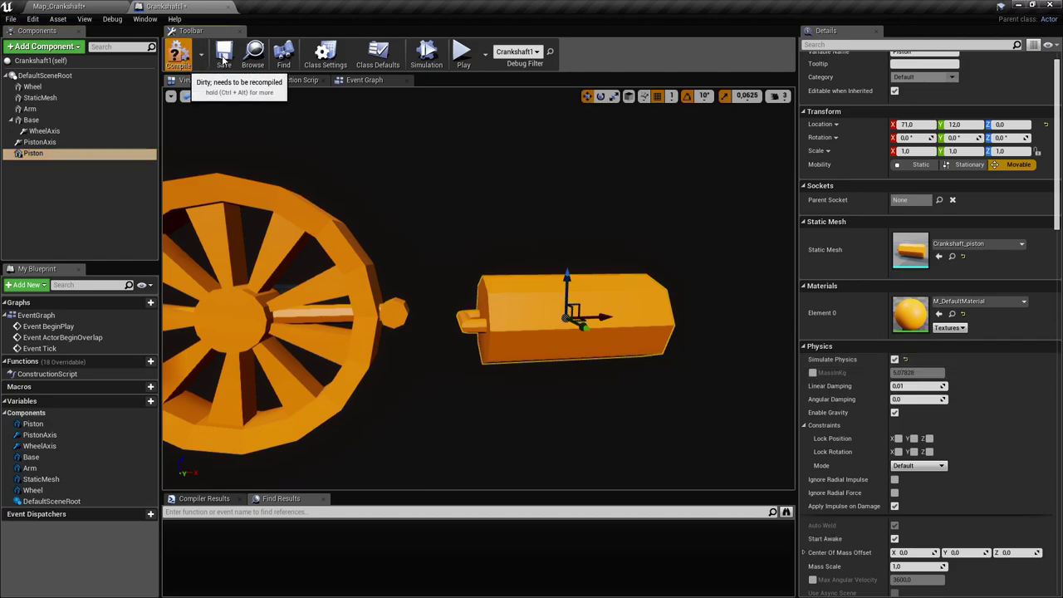
Step: Play-test the level, approach the crankshaft to check how the simulated piston moves, and stop the session
{"action": "left_click", "coordinate": [463, 54]}
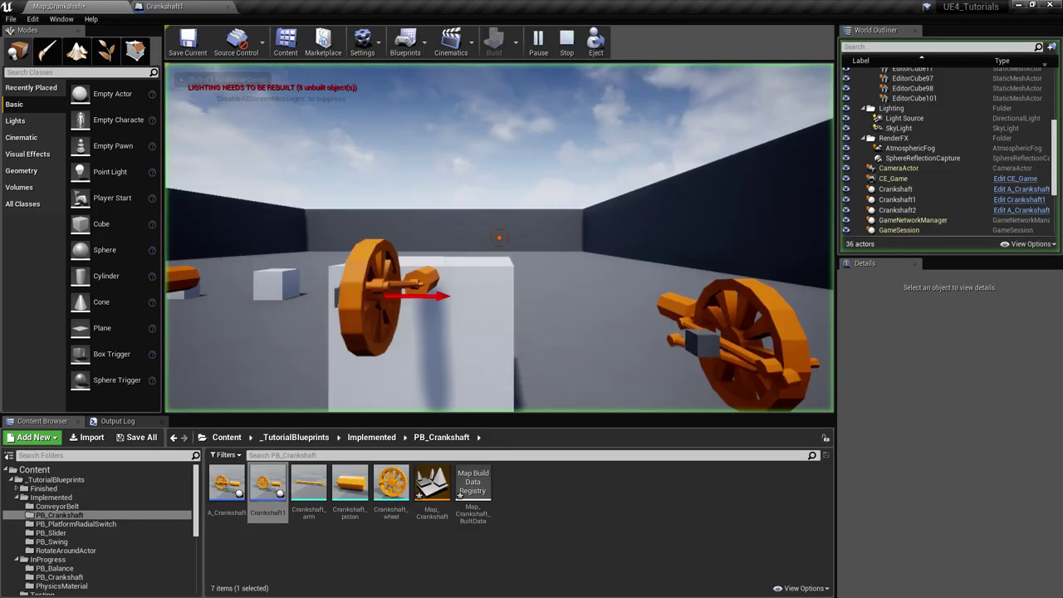
{"action": "key", "text": "w"}
{"action": "key", "text": "d"}
{"action": "key", "text": "s"}
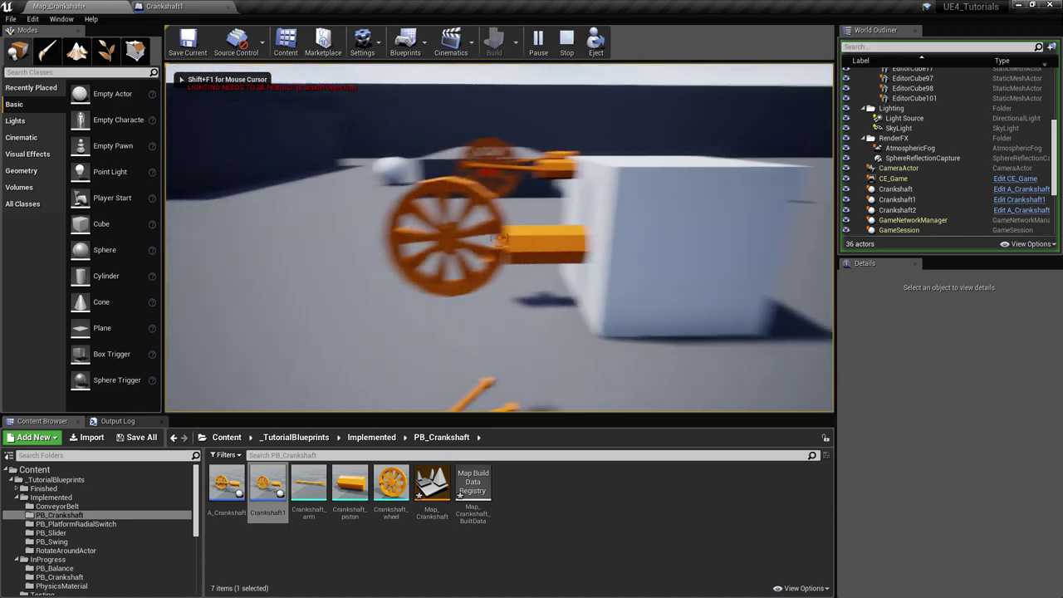
{"action": "left_click", "coordinate": [500, 238]}
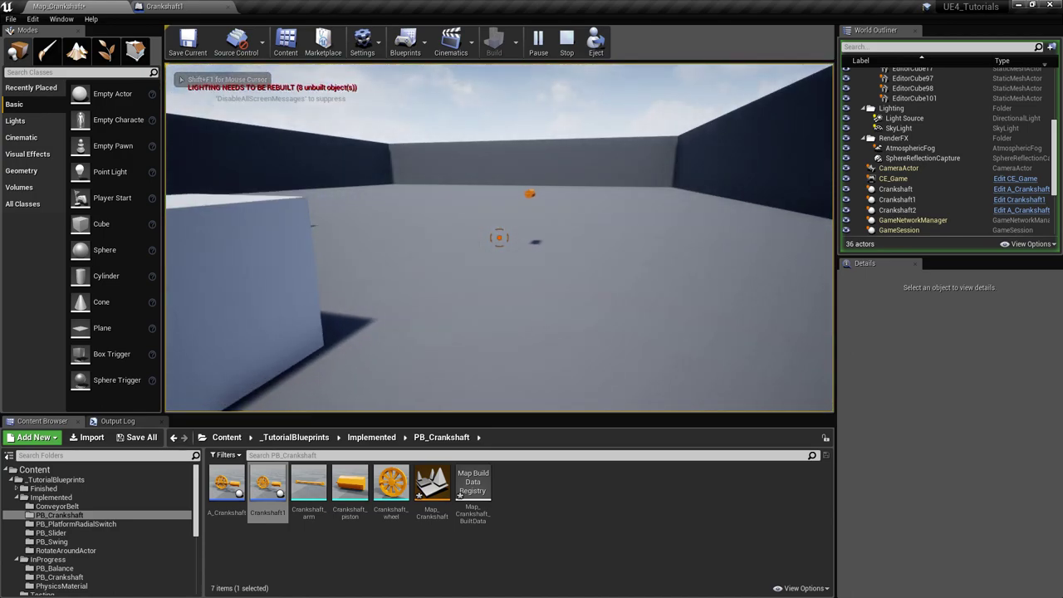
{"action": "key", "text": "Escape"}
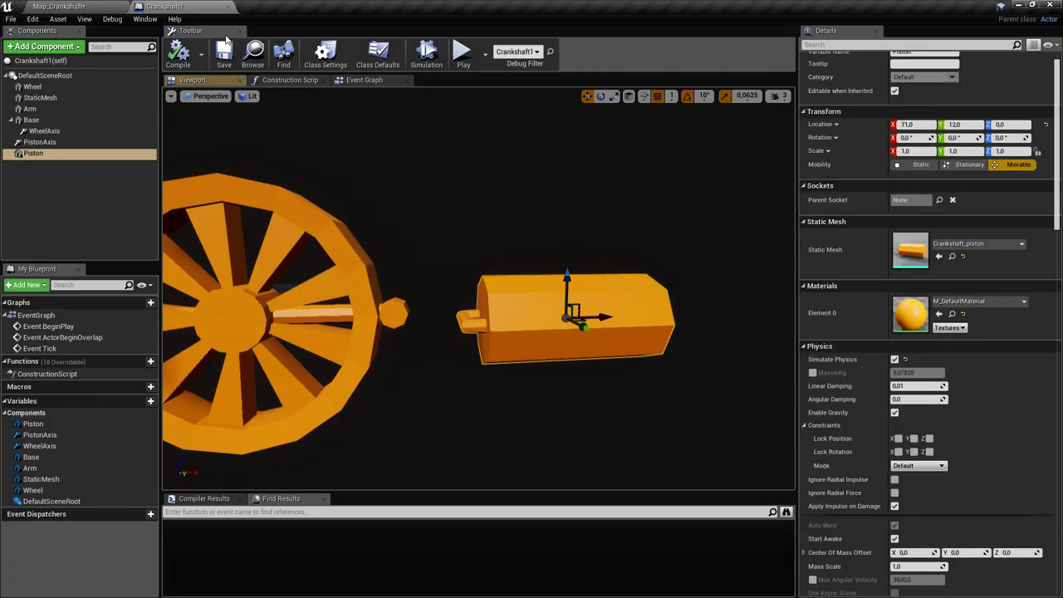
{"action": "right_click_drag", "start_coordinate": [399, 250], "coordinate": [432, 245]}
{"action": "key", "text": "a"}
{"action": "key", "text": "w"}
{"action": "right_click_drag", "start_coordinate": [498, 243], "coordinate": [532, 266]}
{"action": "key", "text": "s"}
{"action": "key", "text": "w"}
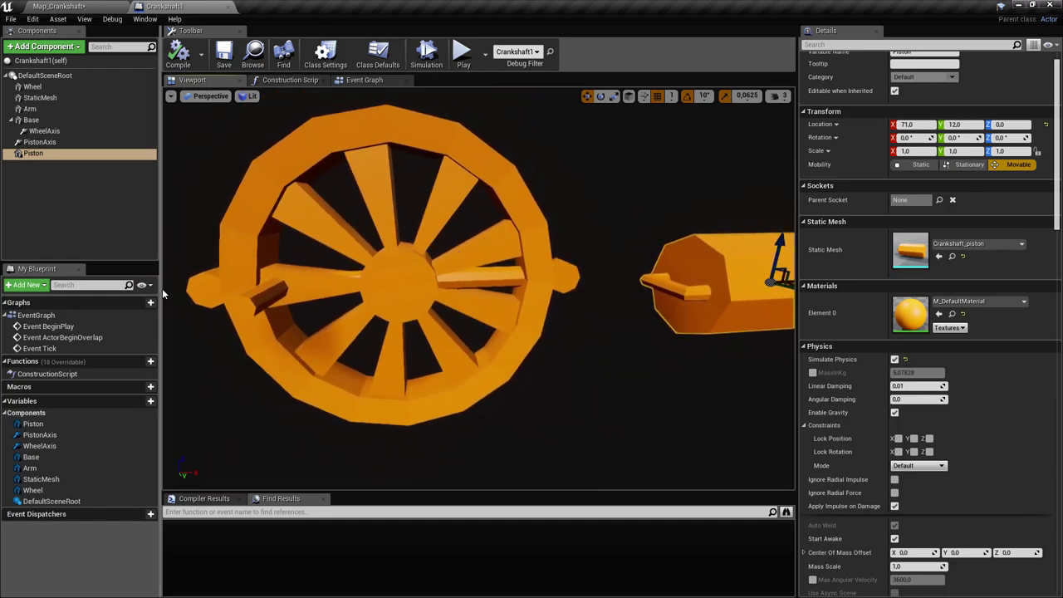
{"action": "mouse_move", "coordinate": [261, 277]}
{"action": "right_mouse_down"}
{"action": "mouse_move", "coordinate": [312, 277]}
{"action": "mouse_move", "coordinate": [249, 272]}
{"action": "right_mouse_up"}
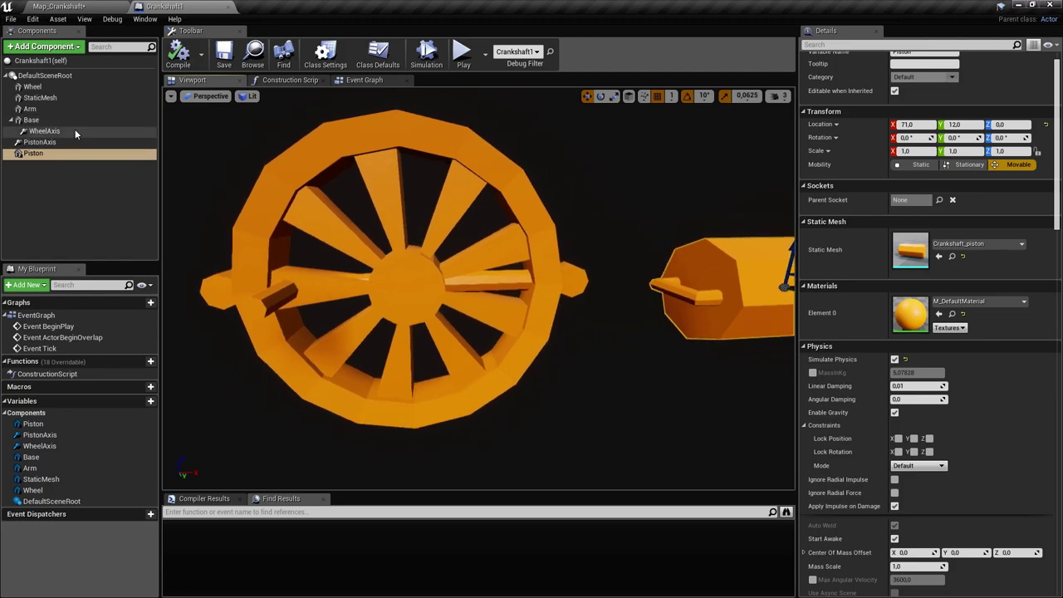
{"action": "left_click", "coordinate": [63, 121]}
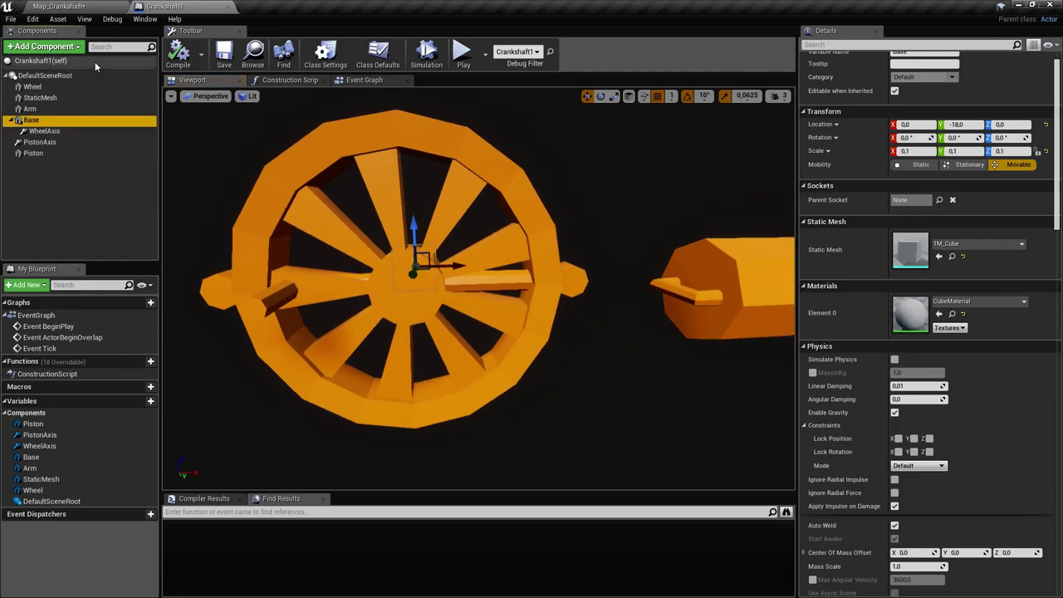
{"action": "left_click", "coordinate": [44, 46]}
{"action": "left_click", "coordinate": [64, 48]}
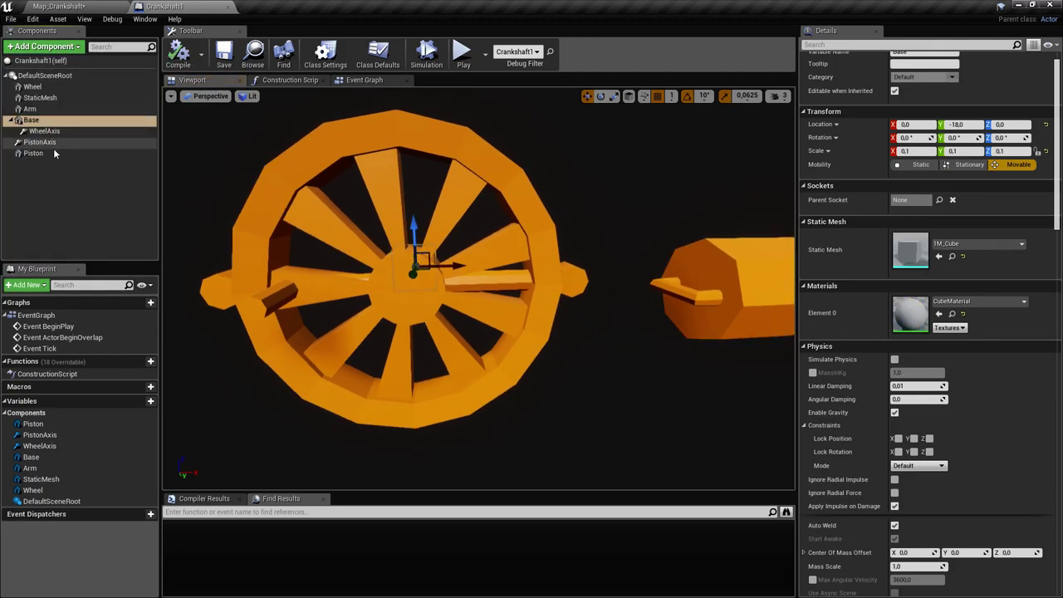
Step: Add a Physics Constraint component named ArmLeftAxis under DefaultSceneRoot
{"action": "left_click", "coordinate": [57, 76]}
{"action": "left_click", "coordinate": [60, 47]}
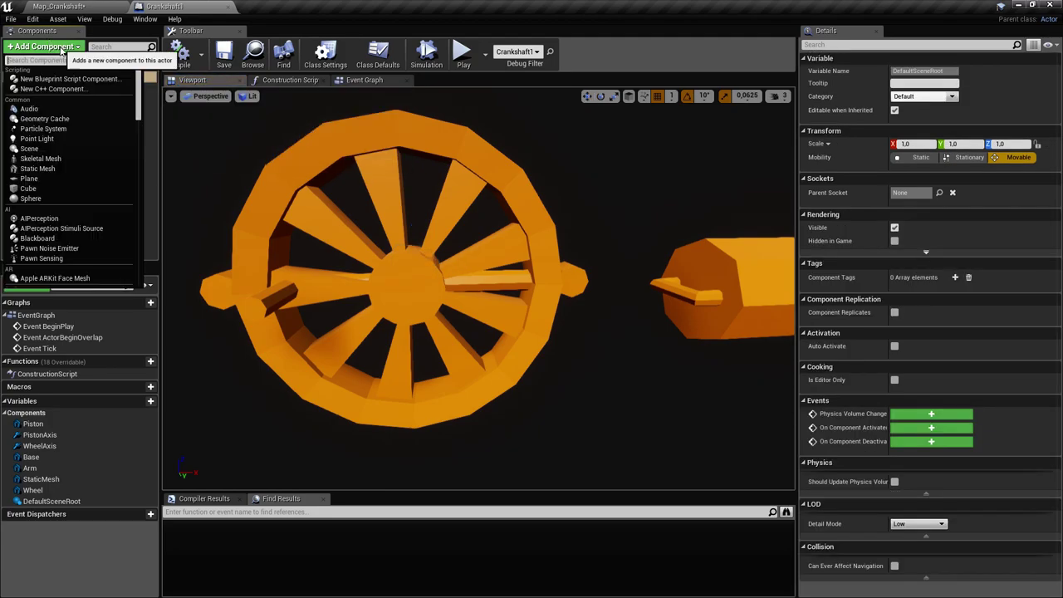
{"action": "type", "text": "physics"}
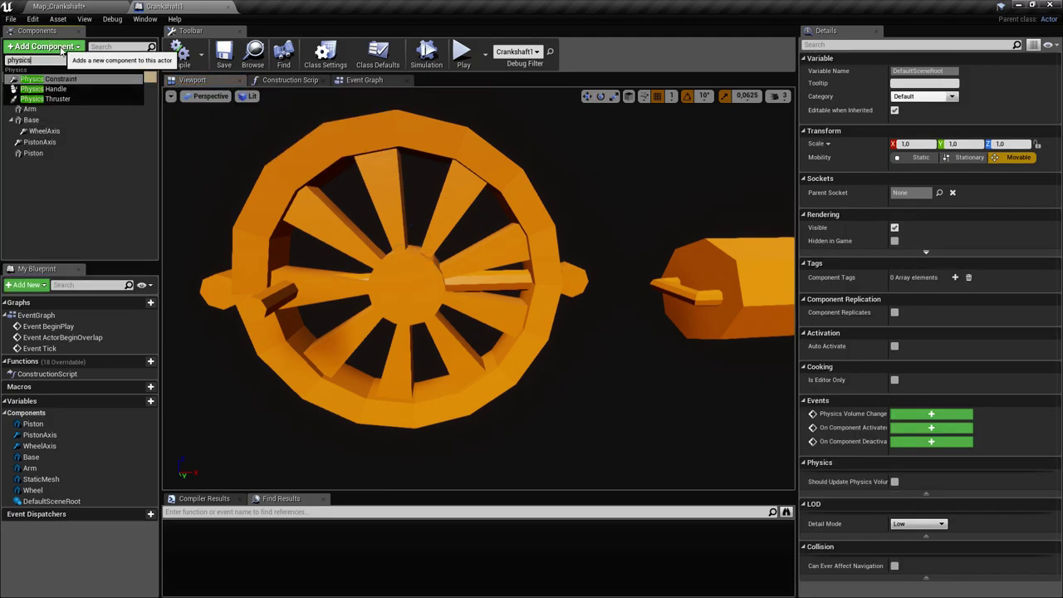
{"action": "key", "text": "Return"}
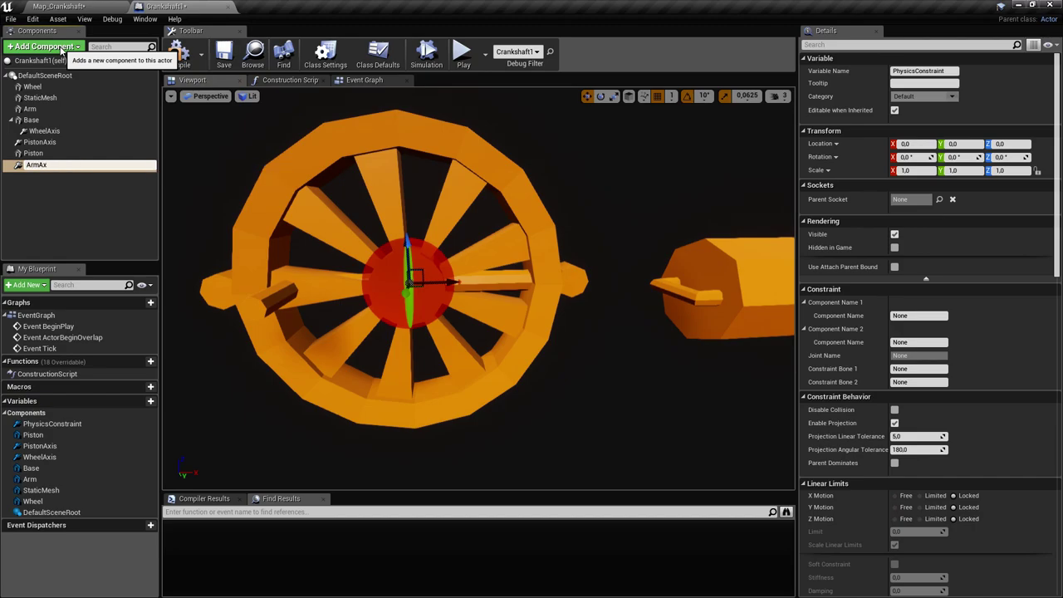
{"action": "type", "text": "ArmLeftAxis"}
{"action": "key", "text": "Return"}
Step: Move ArmLeftAxis to an X location of -34 at the arm's outer end and set its constrained components to Wheel and Arm
{"action": "middle_click_drag", "start_coordinate": [462, 275], "coordinate": [544, 281]}
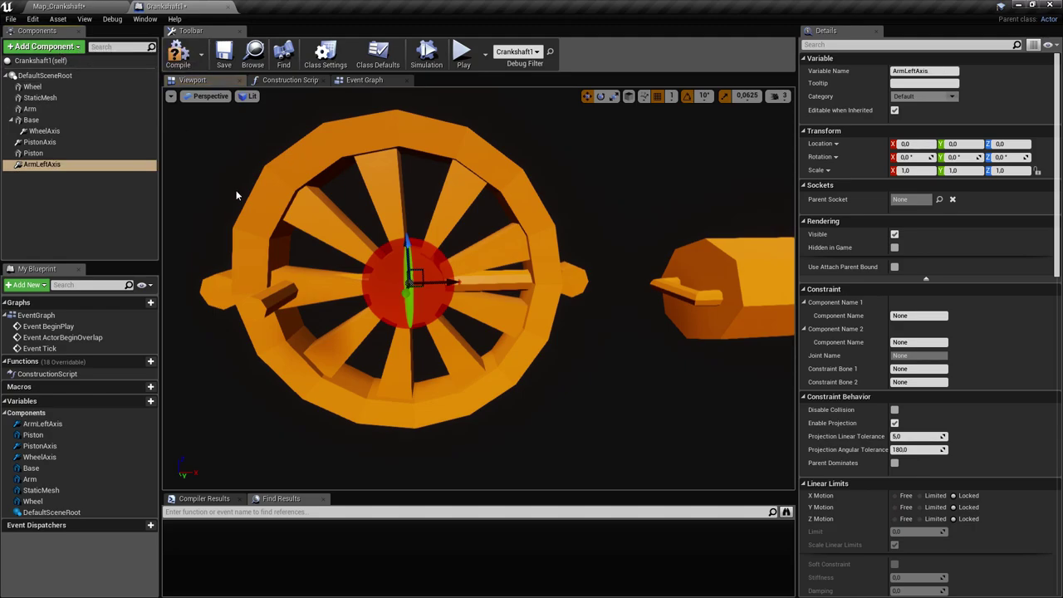
{"action": "left_click_drag", "start_coordinate": [543, 283], "coordinate": [354, 284]}
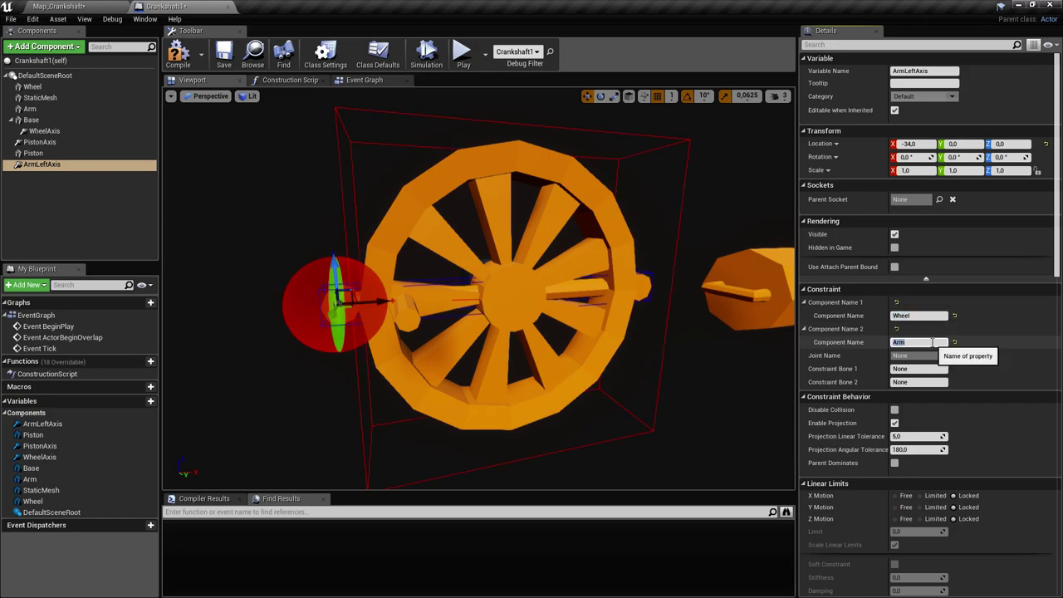
Step: Lock the Swing 1 and Twist motions of ArmLeftAxis, leaving Swing 2 free, and save the Blueprint
{"action": "scroll", "coordinate": [986, 384], "scroll_direction": "down", "scroll_amount": 6}
{"action": "scroll", "coordinate": [987, 379], "scroll_direction": "down", "scroll_amount": 6}
{"action": "left_click", "coordinate": [968, 359]}
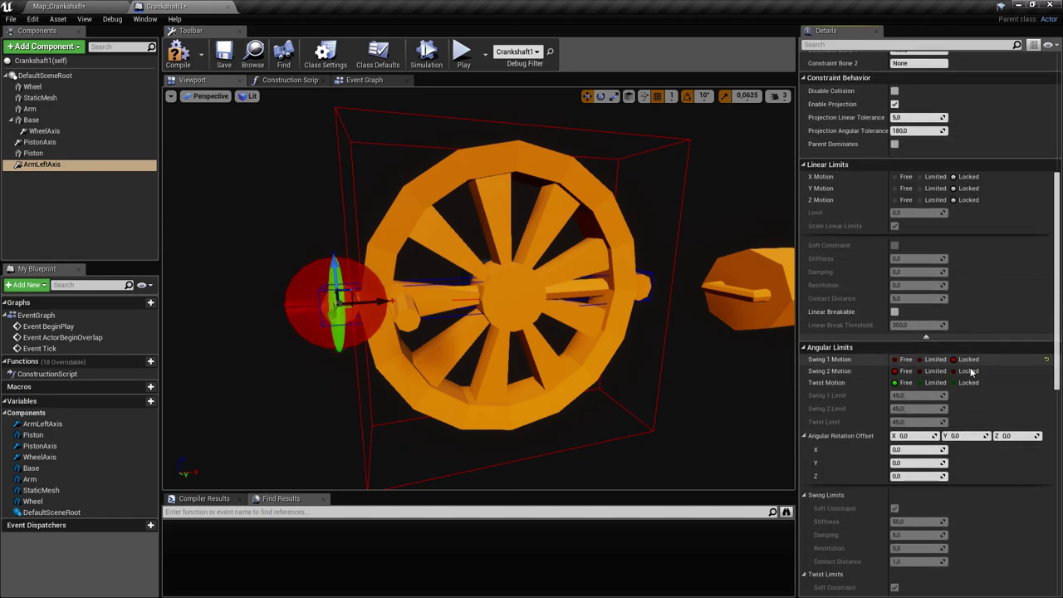
{"action": "left_click", "coordinate": [969, 382]}
{"action": "left_click_drag", "start_coordinate": [632, 343], "coordinate": [698, 344], "text": "alt"}
{"action": "left_click_drag", "start_coordinate": [490, 304], "coordinate": [565, 304], "text": "alt"}
{"action": "key", "text": "ctrl+s"}
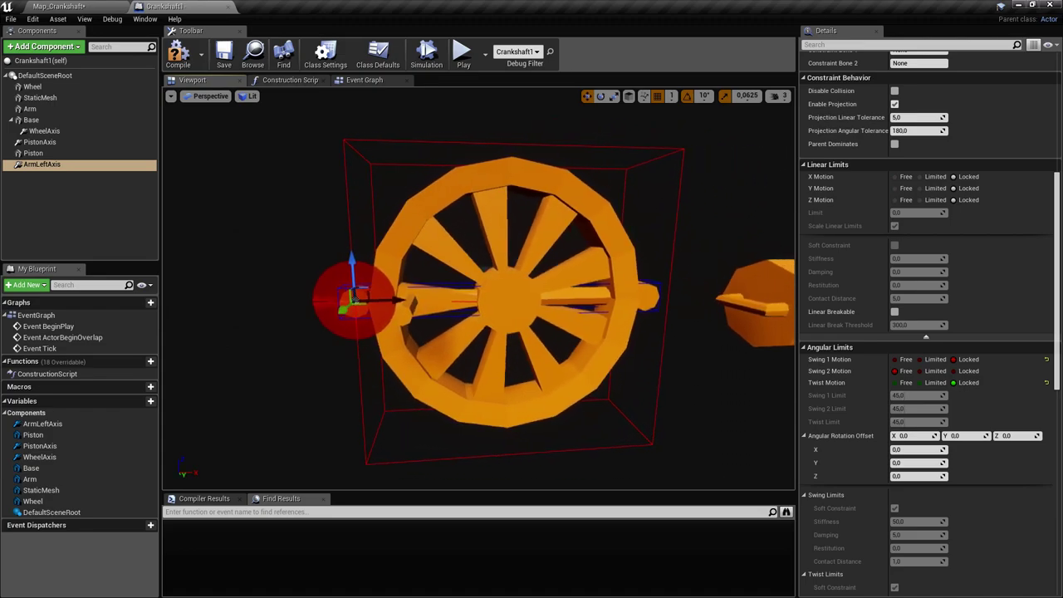
Step: Duplicate the ArmLeftAxis constraint and name the copy ArmRightAxis
{"action": "left_click_drag", "start_coordinate": [748, 346], "coordinate": [756, 346]}
{"action": "right_click", "coordinate": [67, 167]}
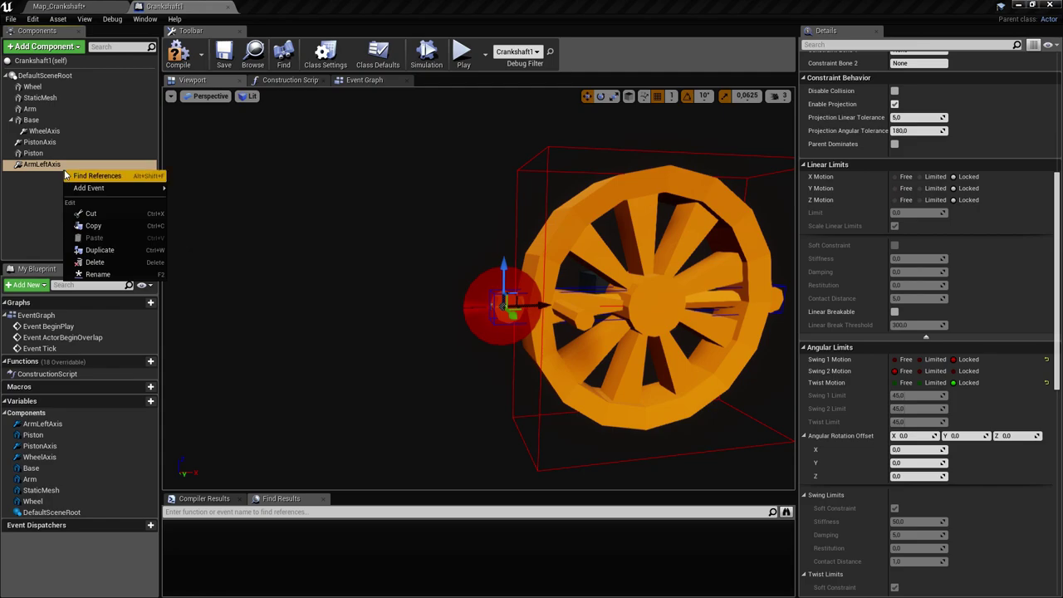
{"action": "left_click", "coordinate": [99, 250]}
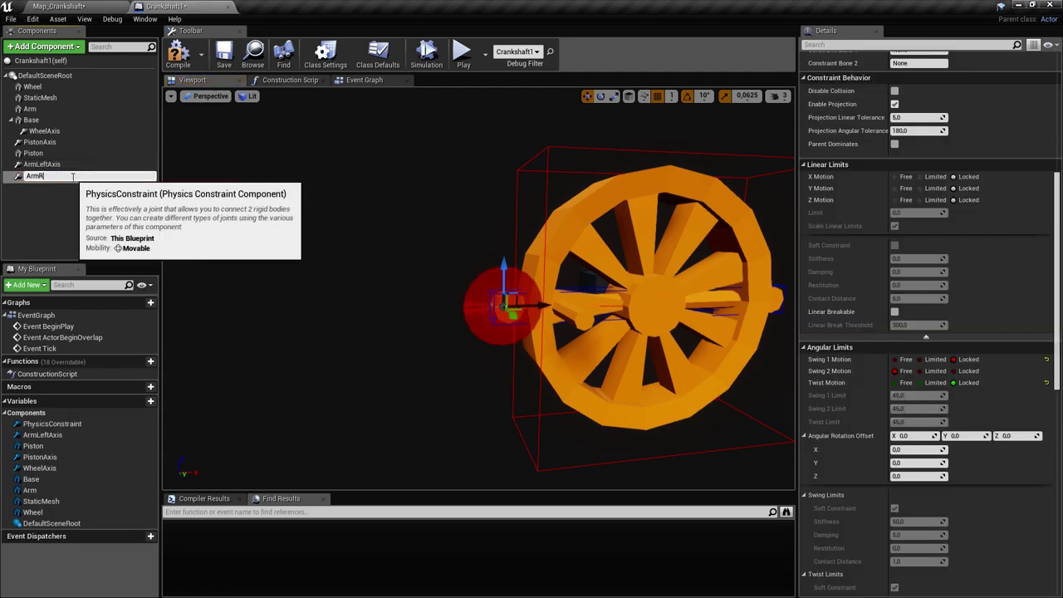
{"action": "key", "text": "Return"}
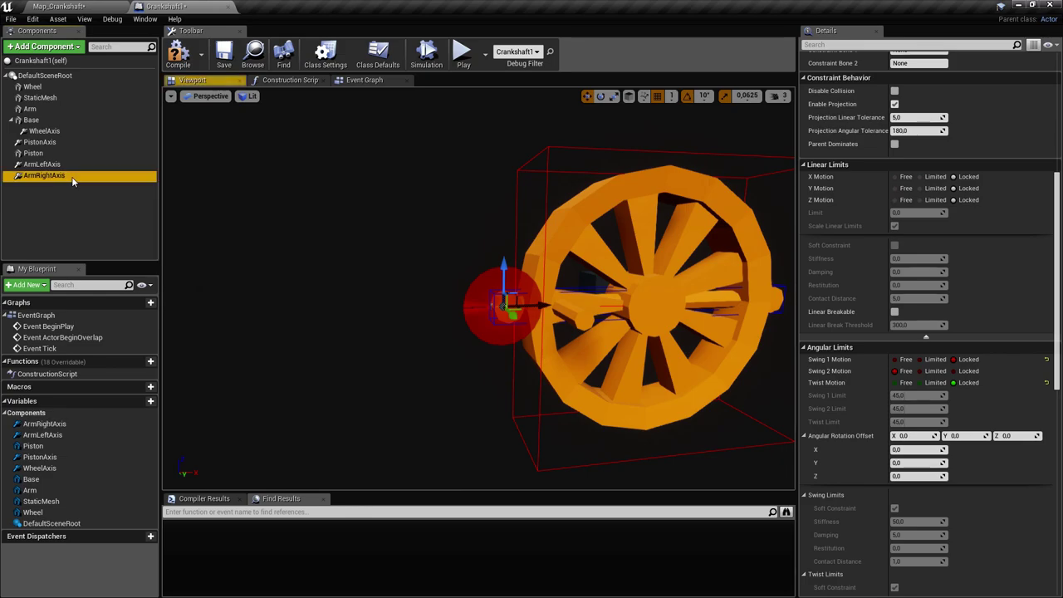
Step: Move ArmRightAxis along X to the end of the arm nearest the piston
{"action": "scroll", "coordinate": [342, 291], "scroll_direction": "up", "scroll_amount": 5}
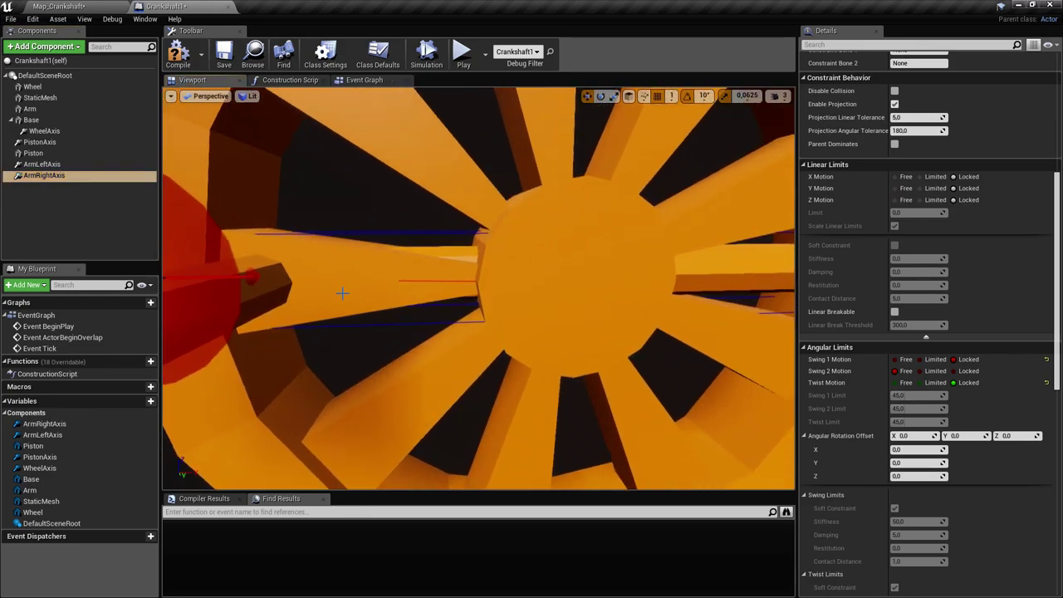
{"action": "scroll", "coordinate": [342, 291], "scroll_direction": "down", "scroll_amount": 6}
{"action": "right_click_drag", "start_coordinate": [342, 292], "coordinate": [352, 290]}
{"action": "right_click_drag", "start_coordinate": [626, 277], "coordinate": [598, 288]}
{"action": "key", "text": "w"}
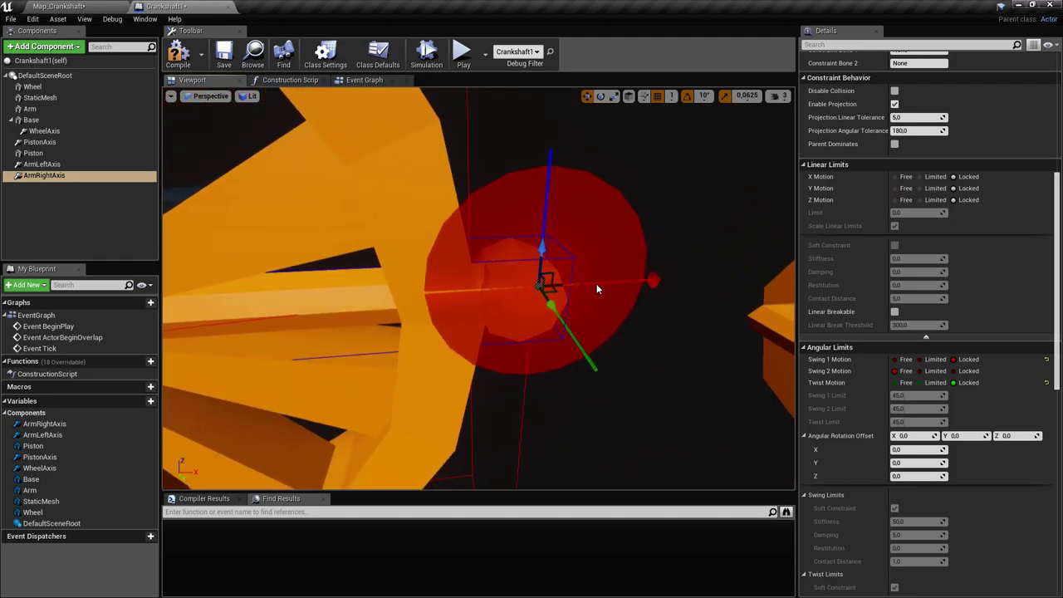
{"action": "scroll", "coordinate": [550, 287], "scroll_direction": "down", "scroll_amount": 8}
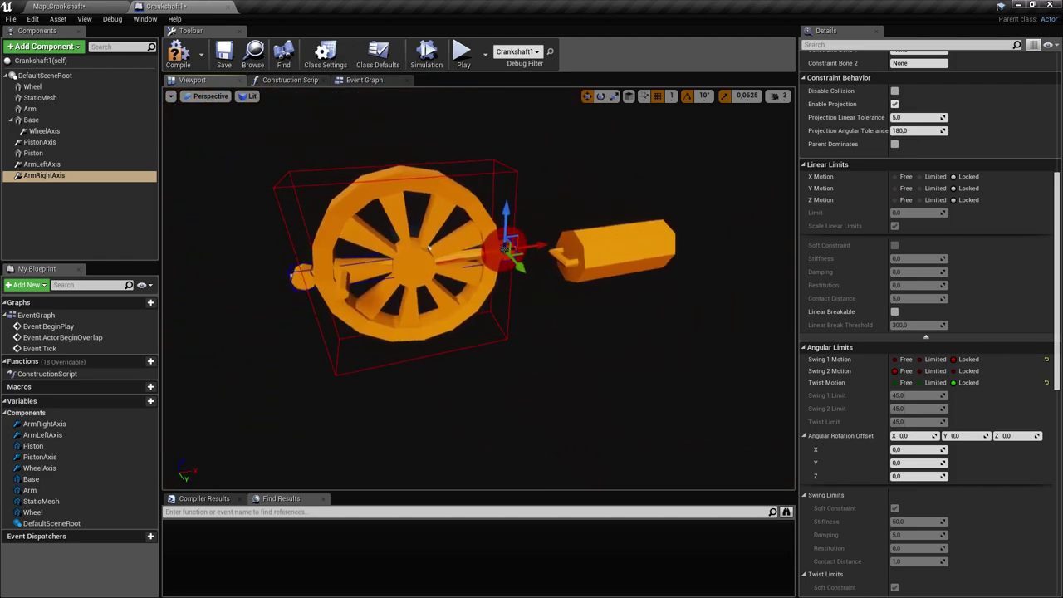
Step: Shift the Arm, ArmLeftAxis and ArmRightAxis together out of the wheel to a Y location of 13
{"action": "left_click", "coordinate": [73, 165]}
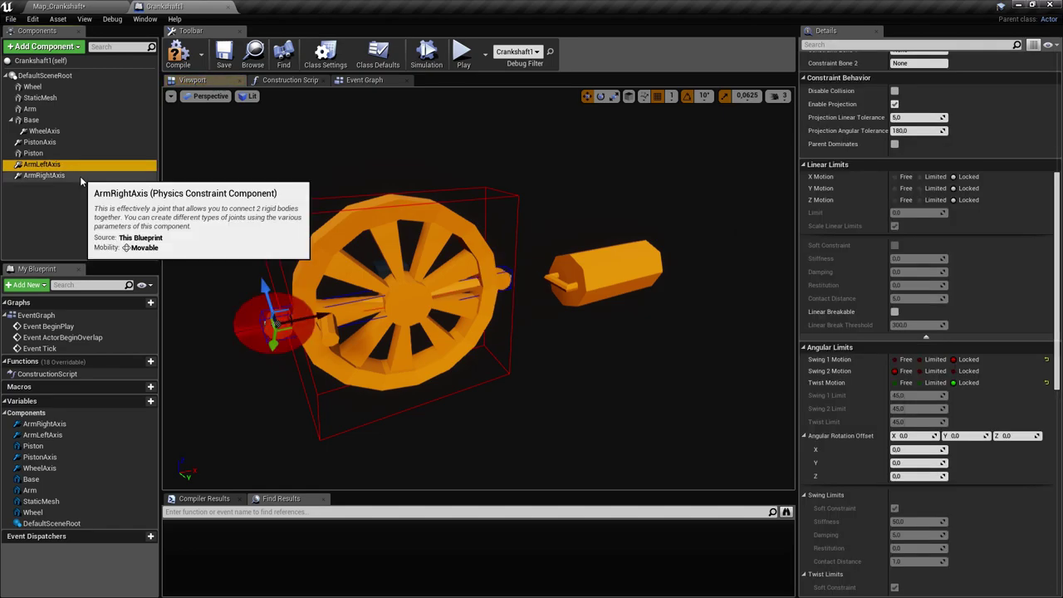
{"action": "left_click", "coordinate": [83, 176], "text": "ctrl"}
{"action": "left_click", "coordinate": [56, 110], "text": "ctrl"}
{"action": "right_click_drag", "start_coordinate": [320, 347], "coordinate": [399, 347]}
{"action": "key", "text": "a"}
{"action": "key", "text": "w"}
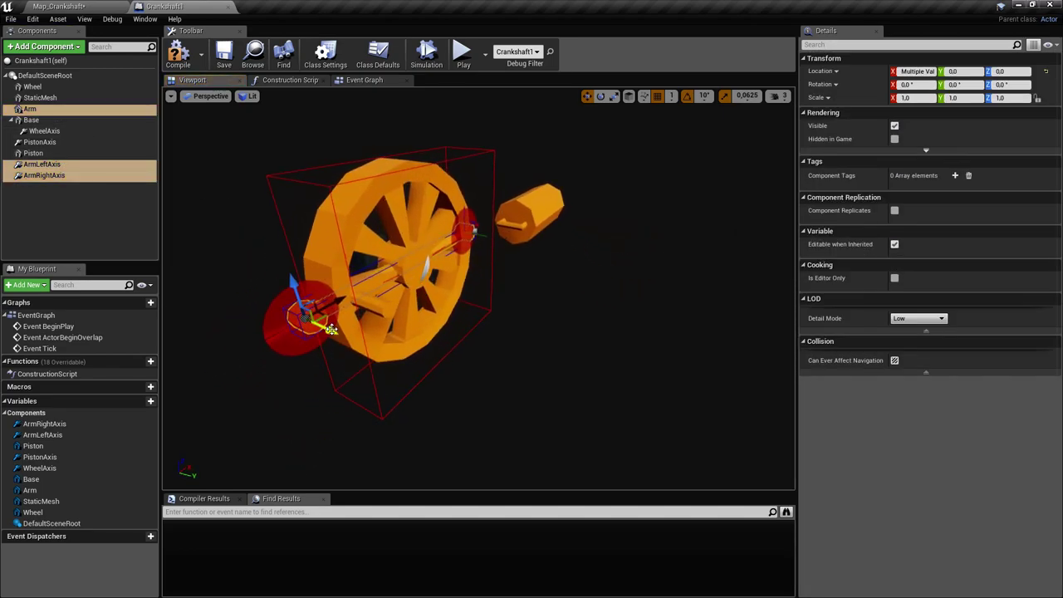
{"action": "mouse_move", "coordinate": [416, 309]}
{"action": "right_mouse_down"}
{"action": "mouse_move", "coordinate": [440, 310]}
{"action": "mouse_move", "coordinate": [416, 310]}
{"action": "right_mouse_up"}
{"action": "key", "text": "w"}
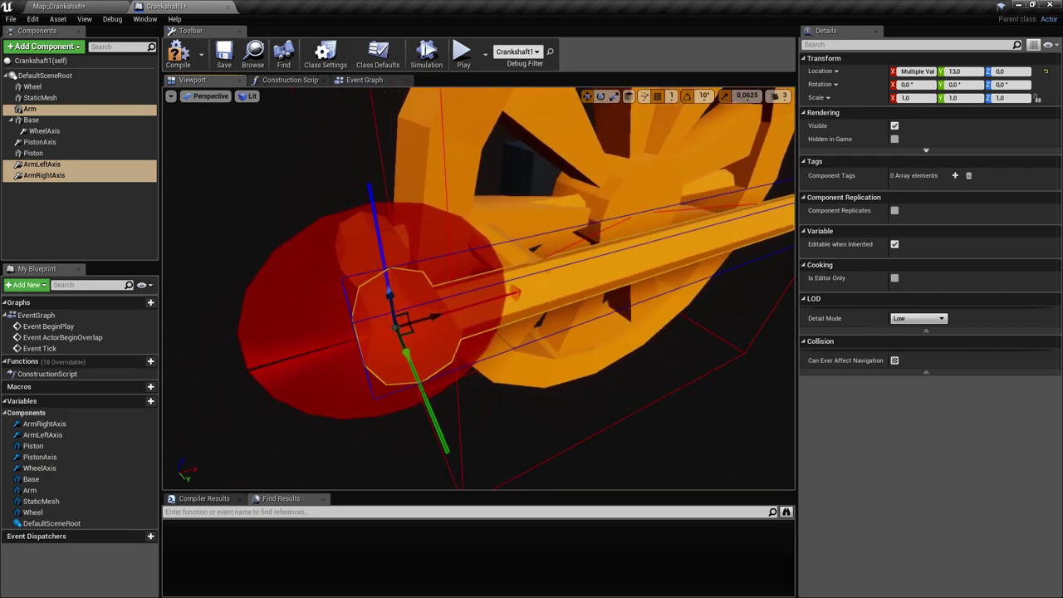
Step: Move the Arm, ArmLeftAxis and ArmRightAxis together back towards the wheel to a Y location of 10
{"action": "left_click_drag", "start_coordinate": [416, 310], "coordinate": [496, 296]}
{"action": "left_click_drag", "start_coordinate": [555, 279], "coordinate": [568, 278]}
{"action": "right_click_drag", "start_coordinate": [568, 277], "coordinate": [585, 321]}
{"action": "key", "text": "s"}
{"action": "key", "text": "a"}
{"action": "key", "text": "w"}
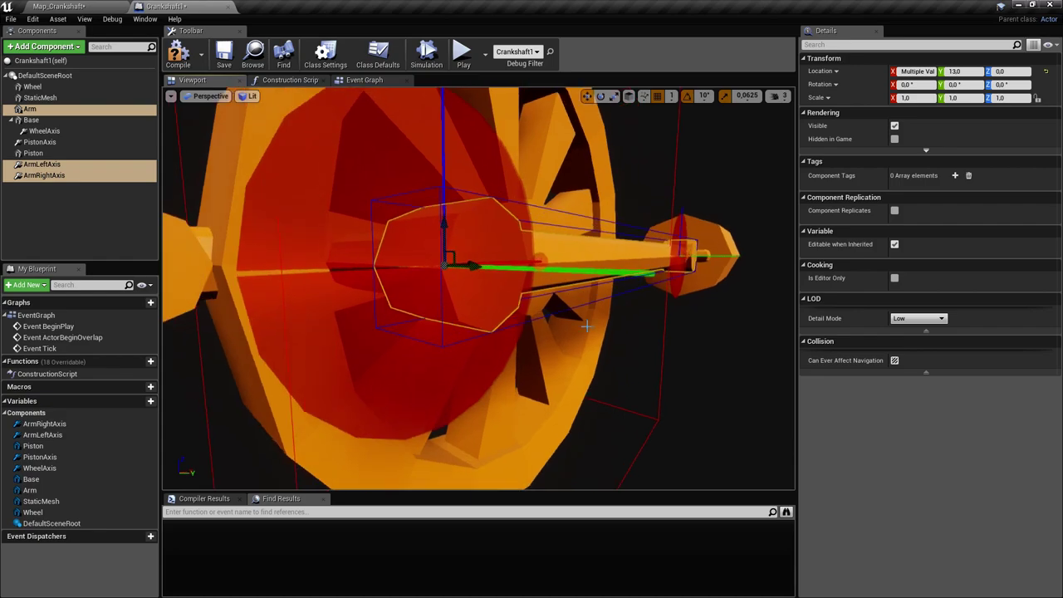
{"action": "left_click_drag", "start_coordinate": [462, 265], "coordinate": [426, 265]}
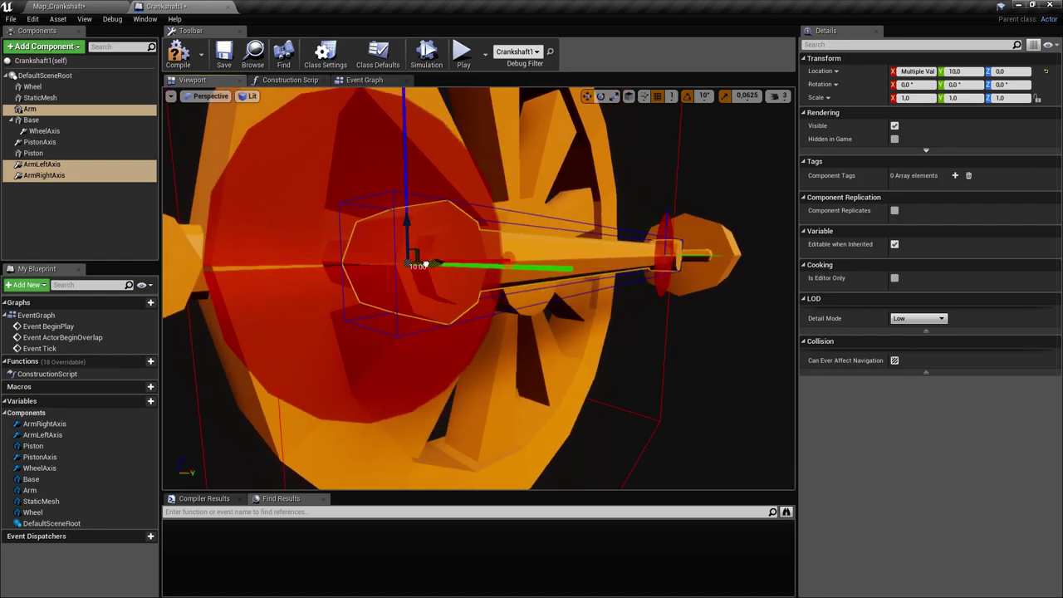
Step: Move the Piston and PistonAxis together to a Y location of 12 to line up with the arm, and save the Blueprint
{"action": "right_click_drag", "start_coordinate": [423, 264], "coordinate": [526, 195]}
{"action": "key", "text": "d"}
{"action": "key", "text": "s"}
{"action": "key", "text": "w"}
{"action": "key", "text": "d"}
{"action": "key", "text": "w"}
{"action": "left_click", "coordinate": [33, 153]}
{"action": "left_click", "coordinate": [38, 142], "text": "ctrl"}
{"action": "left_click_drag", "start_coordinate": [562, 272], "coordinate": [542, 274]}
{"action": "key", "text": "a"}
{"action": "right_click_drag", "start_coordinate": [529, 299], "coordinate": [563, 281]}
{"action": "key", "text": "d"}
{"action": "left_click_drag", "start_coordinate": [515, 277], "coordinate": [507, 275]}
{"action": "key", "text": "ctrl+s"}
Step: Set the Component Name 1 of the ArmRightAxis constraint to Piston
{"action": "right_click_drag", "start_coordinate": [508, 275], "coordinate": [465, 264]}
{"action": "key", "text": "s"}
{"action": "right_click_drag", "start_coordinate": [573, 287], "coordinate": [598, 291]}
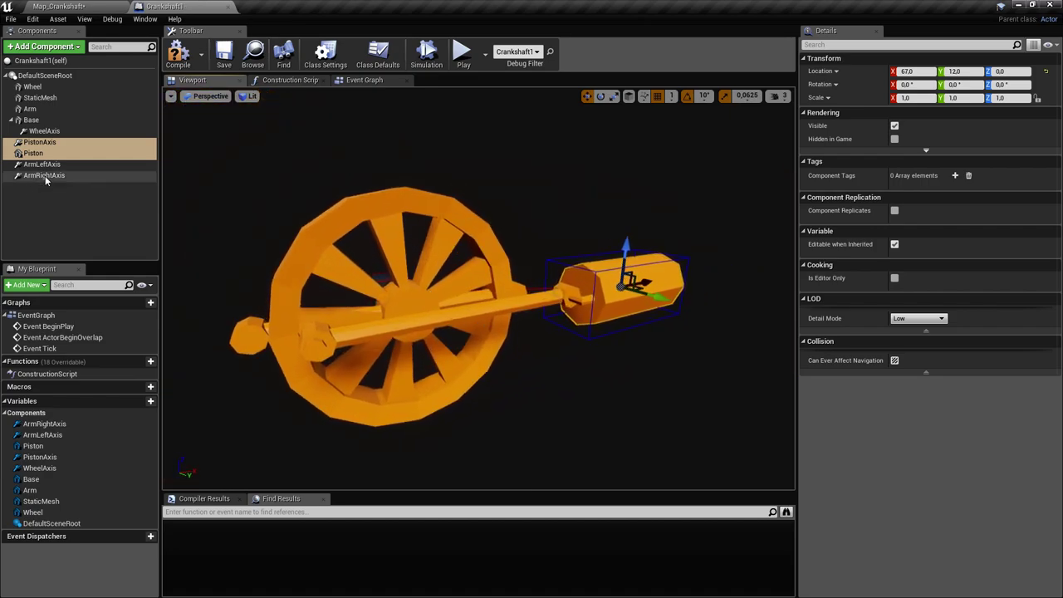
{"action": "left_click", "coordinate": [42, 164]}
{"action": "right_click_drag", "start_coordinate": [499, 282], "coordinate": [467, 273]}
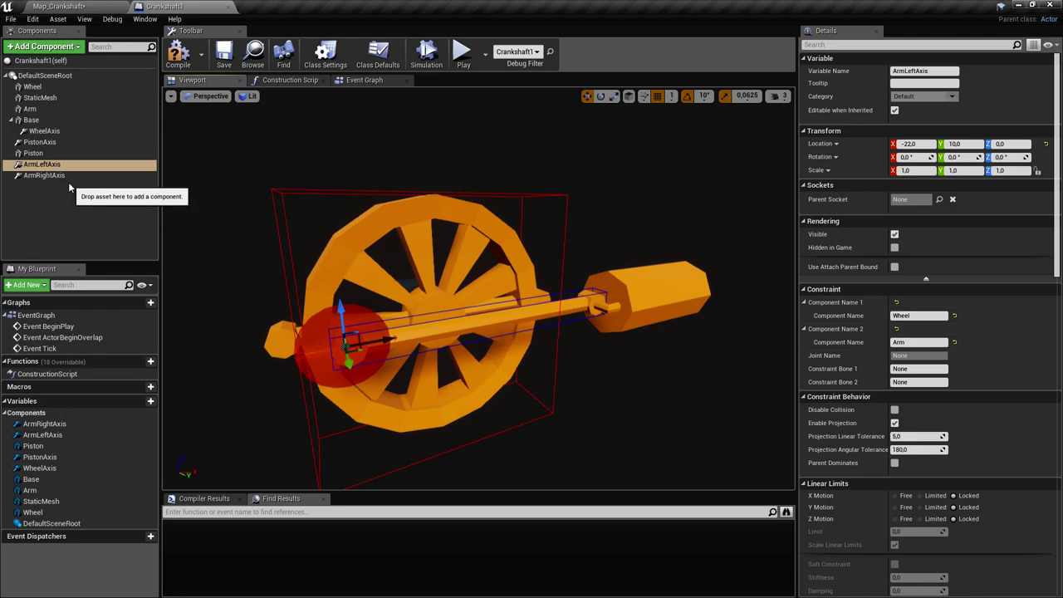
{"action": "left_click", "coordinate": [46, 176]}
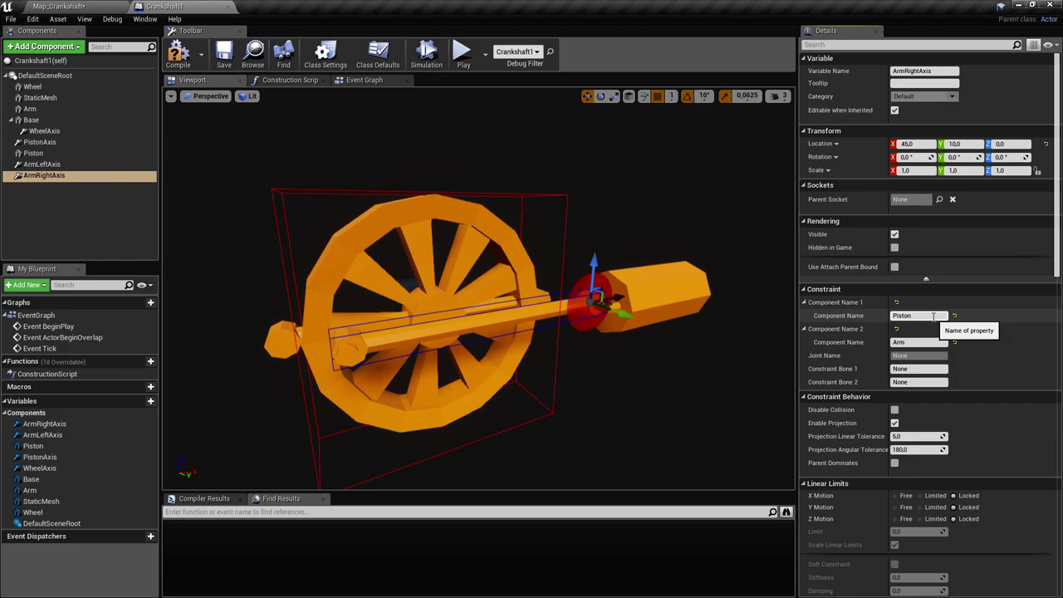
{"action": "right_click_drag", "start_coordinate": [570, 388], "coordinate": [595, 347]}
{"action": "right_click_drag", "start_coordinate": [602, 402], "coordinate": [590, 406]}
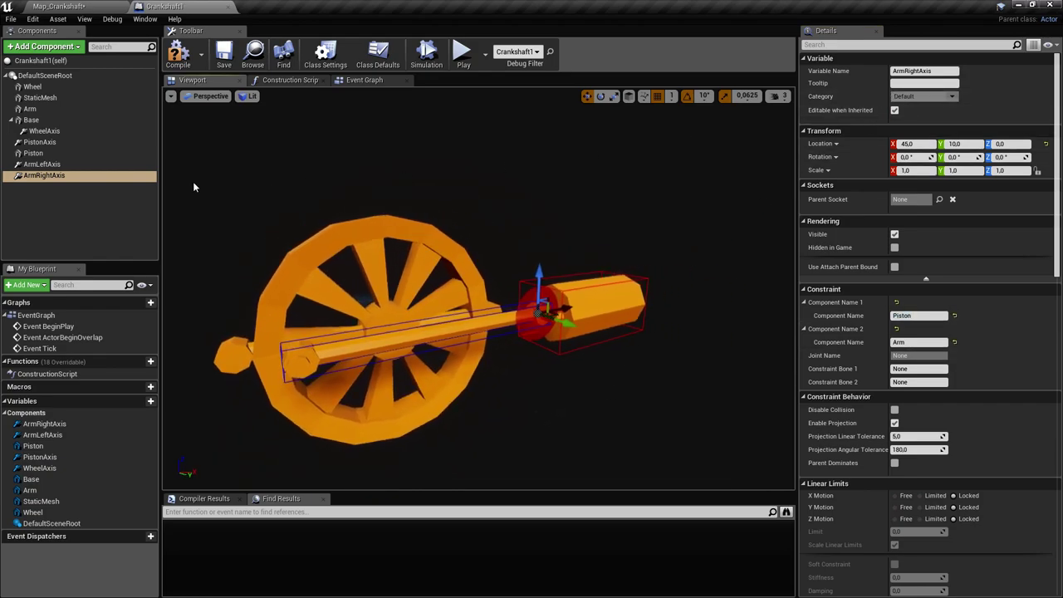
Step: Turn on Disable Collision for both ArmLeftAxis and ArmRightAxis, and save the Blueprint
{"action": "left_click", "coordinate": [74, 165], "text": "ctrl"}
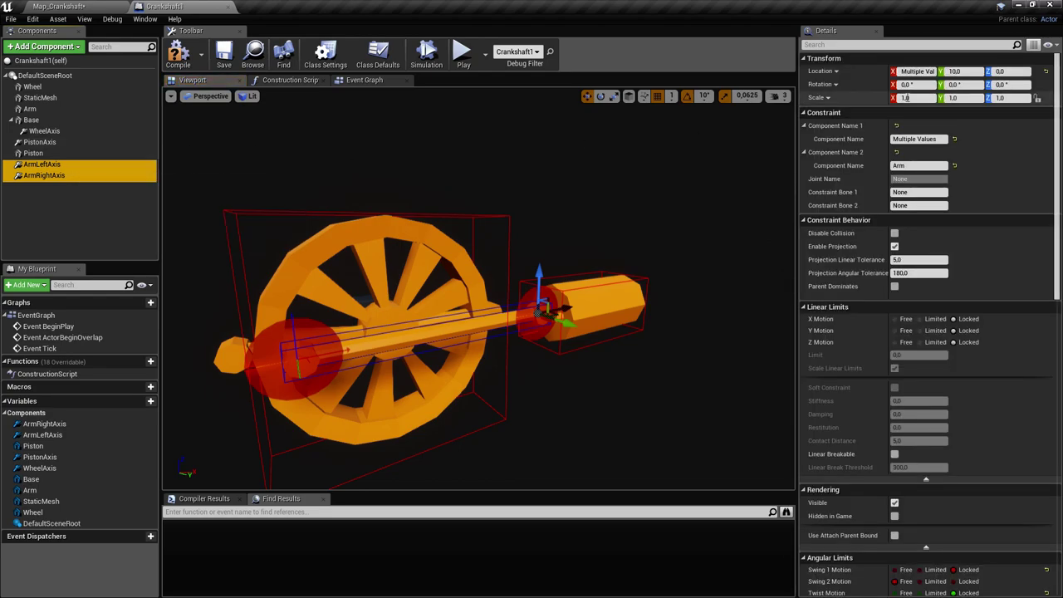
{"action": "left_click", "coordinate": [875, 46]}
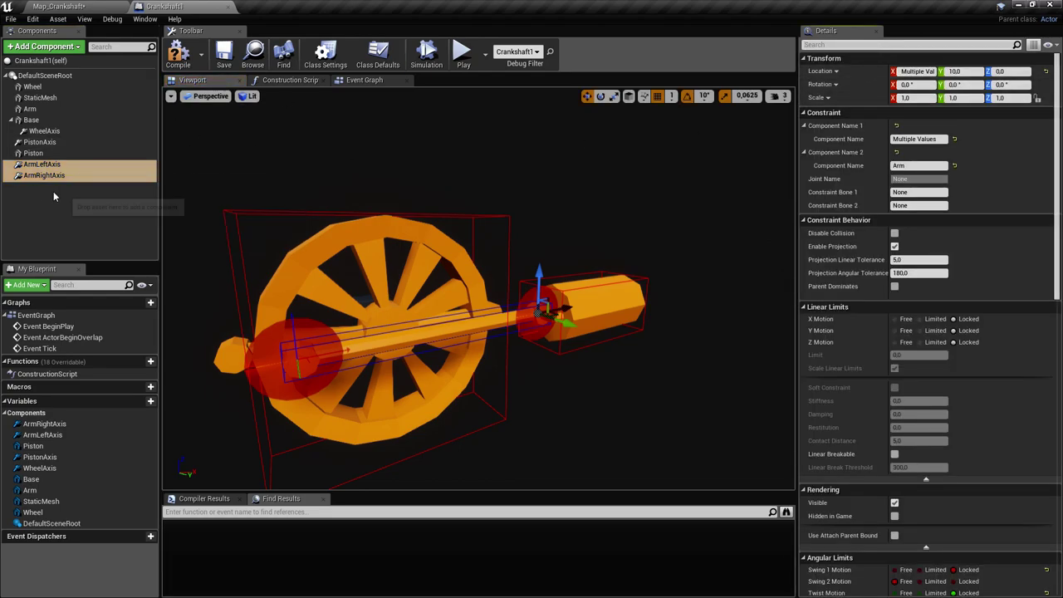
{"action": "type", "text": "collis"}
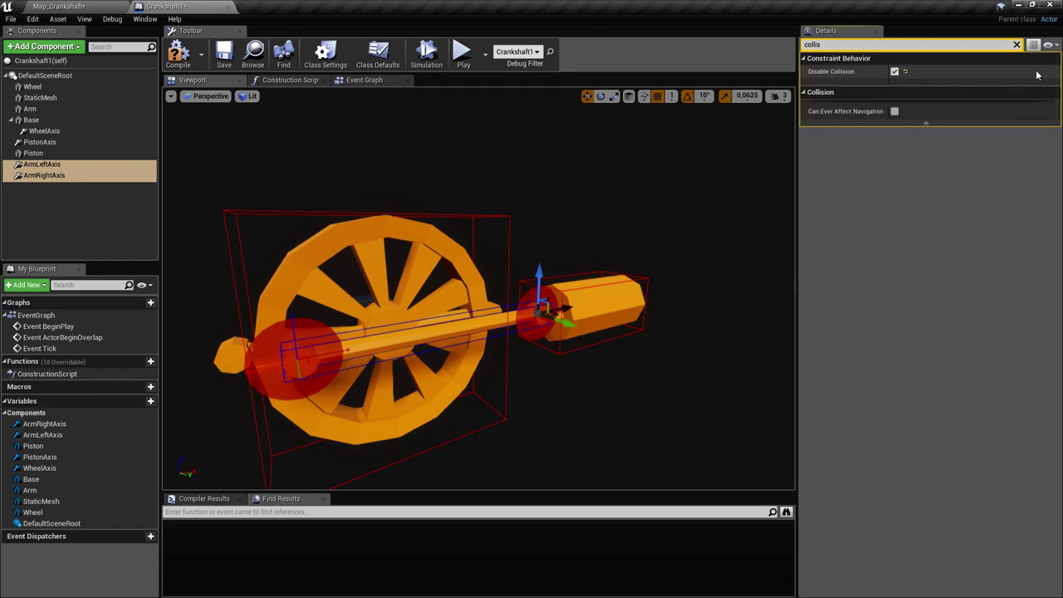
{"action": "left_click", "coordinate": [1017, 46]}
{"action": "right_click_drag", "start_coordinate": [622, 290], "coordinate": [673, 283]}
{"action": "left_click_drag", "start_coordinate": [622, 290], "coordinate": [548, 357]}
{"action": "key", "text": "ctrl+s"}
Step: Check the Simulate Physics setting of the Piston and the Arm
{"action": "left_click", "coordinate": [66, 154]}
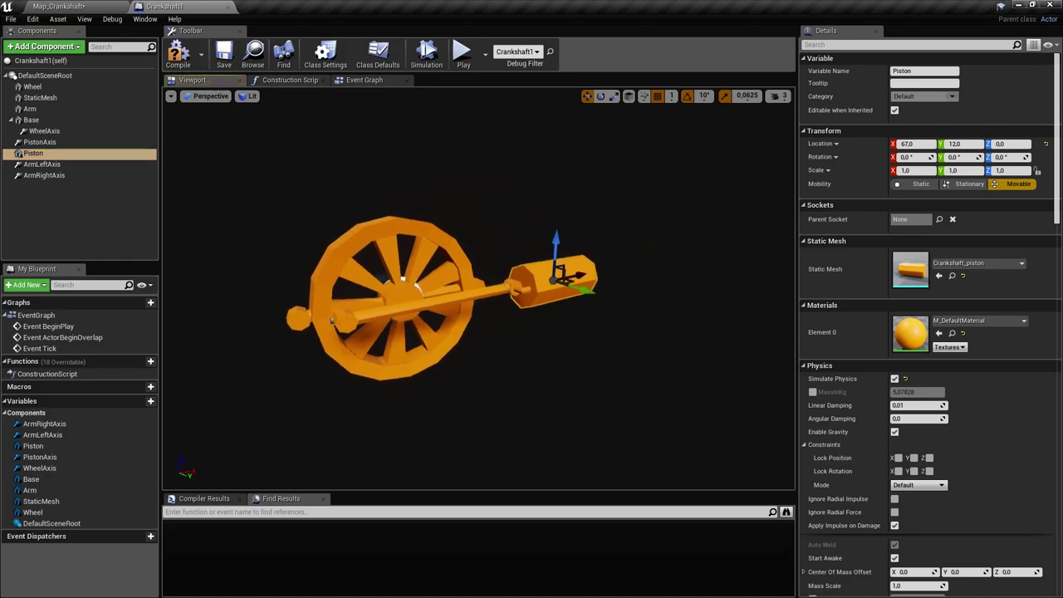
{"action": "left_click", "coordinate": [18, 109]}
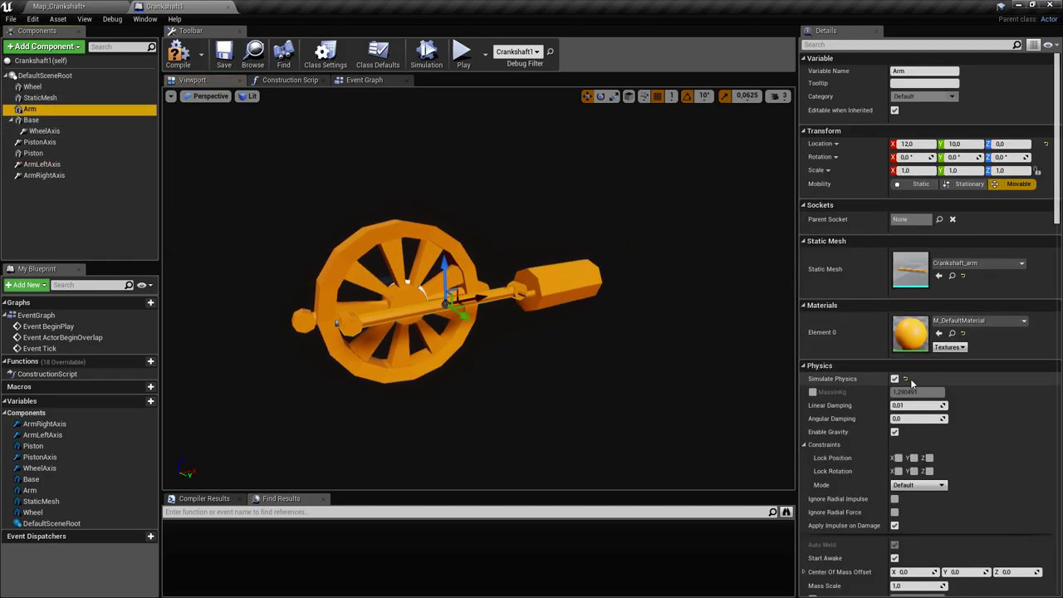
{"action": "scroll", "coordinate": [511, 242], "scroll_direction": "up", "scroll_amount": 5}
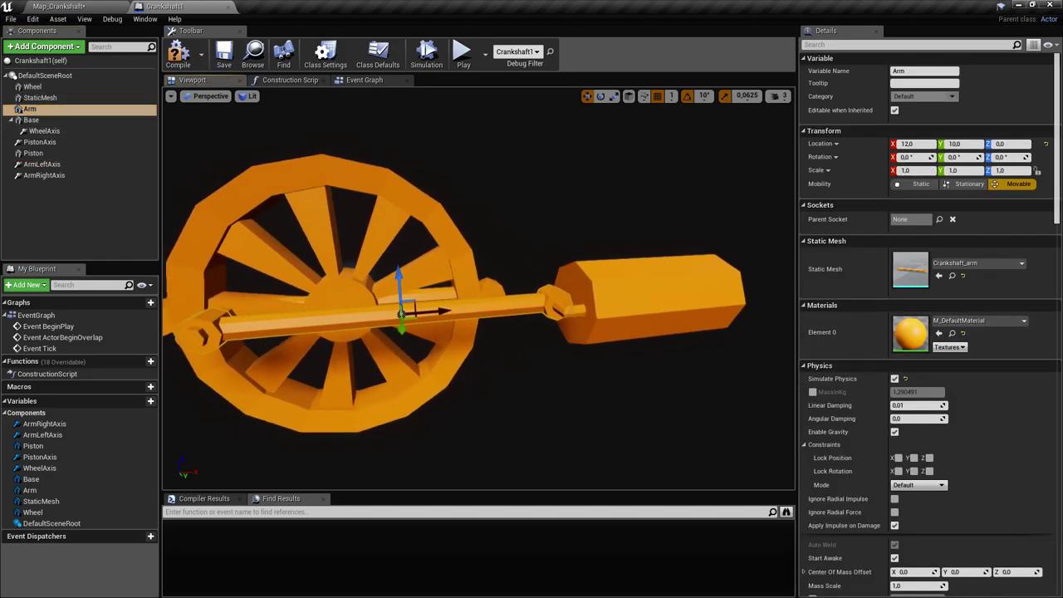
Step: Delete the leftover StaticMesh component holding the extra arm mesh behind the wheel
{"action": "right_click_drag", "start_coordinate": [511, 243], "coordinate": [631, 241]}
{"action": "right_click_drag", "start_coordinate": [511, 274], "coordinate": [302, 295]}
{"action": "left_click", "coordinate": [287, 304]}
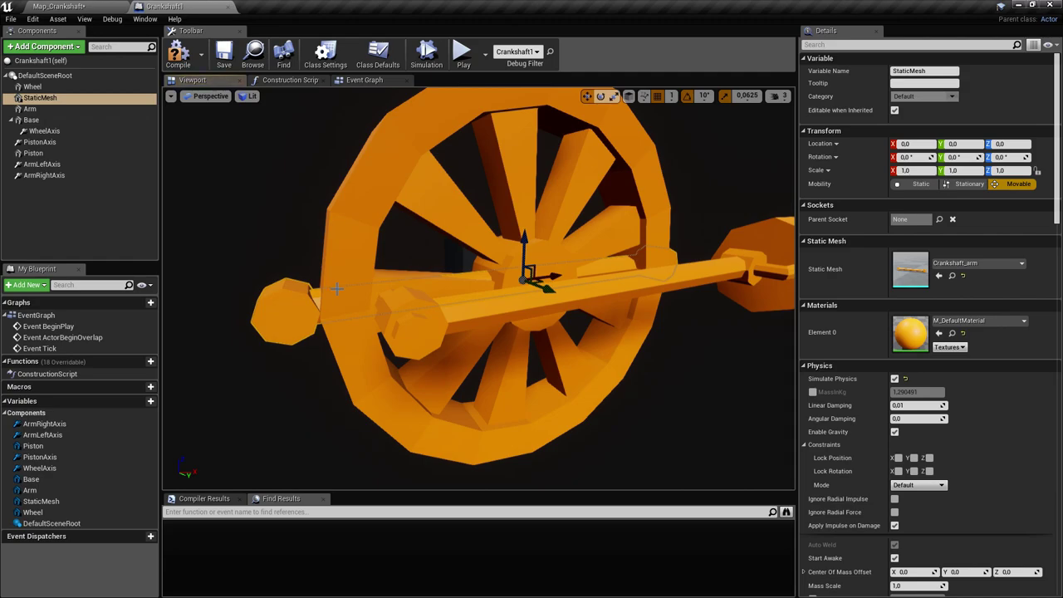
{"action": "right_click", "coordinate": [53, 98]}
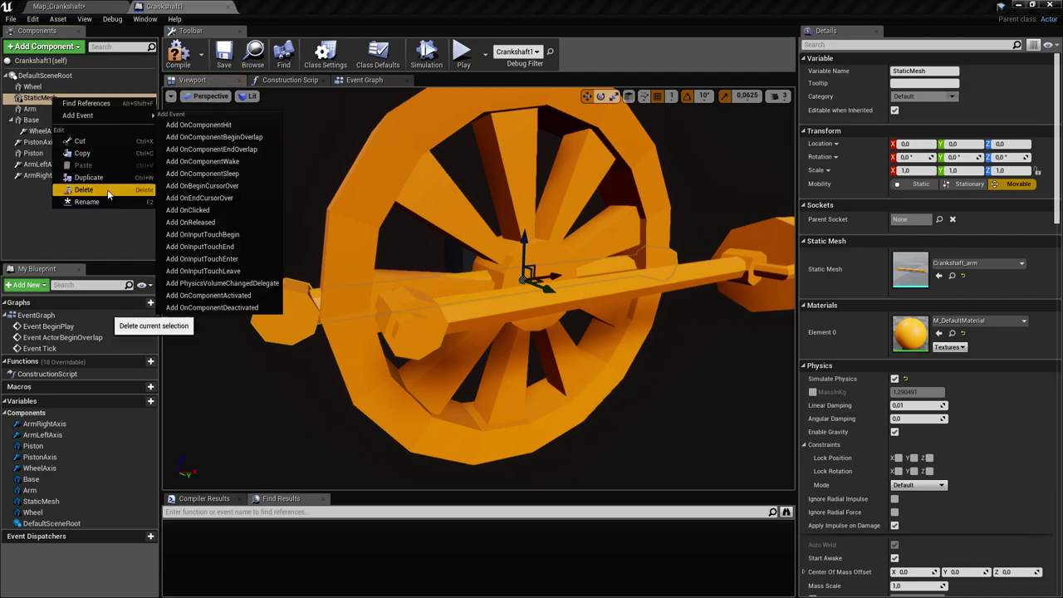
{"action": "left_click", "coordinate": [84, 190]}
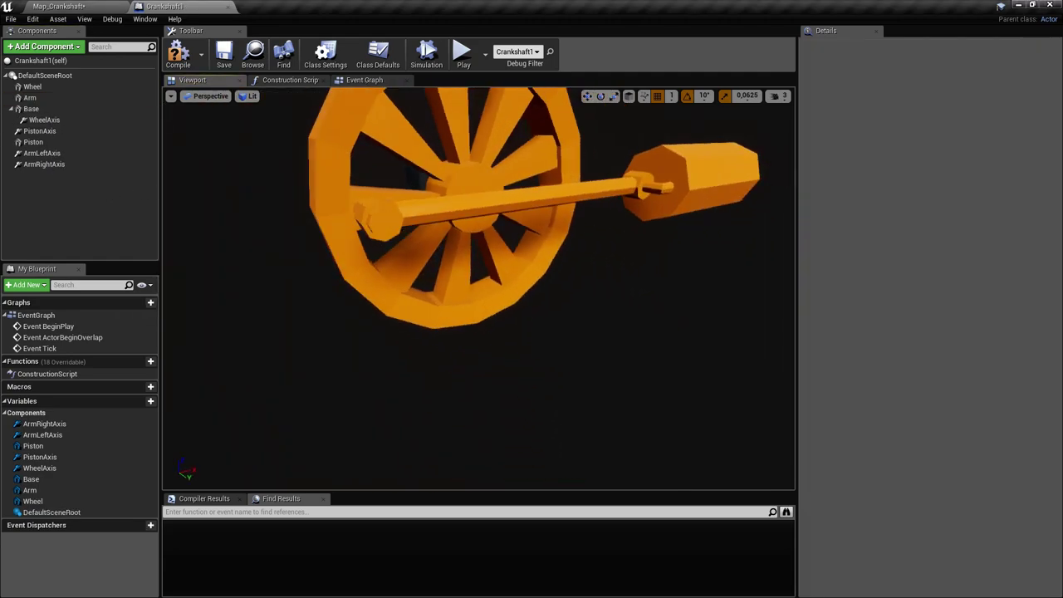
Step: Play the Map_Crankshaft level to test the crankshaft's motion, stop it and inspect the placed mechanism
{"action": "right_click_drag", "start_coordinate": [479, 288], "coordinate": [595, 230]}
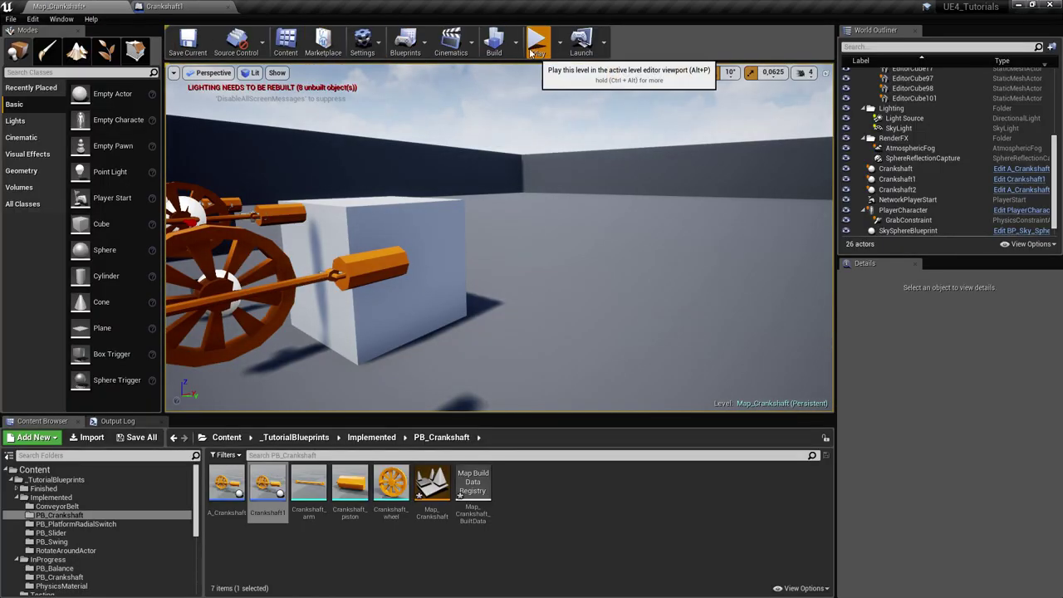
{"action": "left_click", "coordinate": [536, 43]}
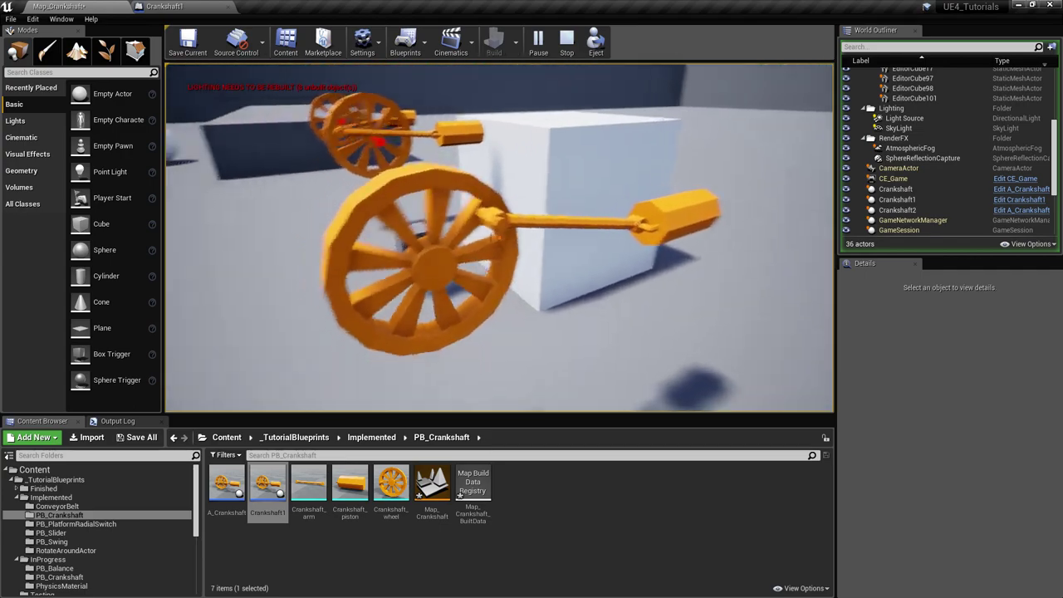
{"action": "key", "text": "Escape"}
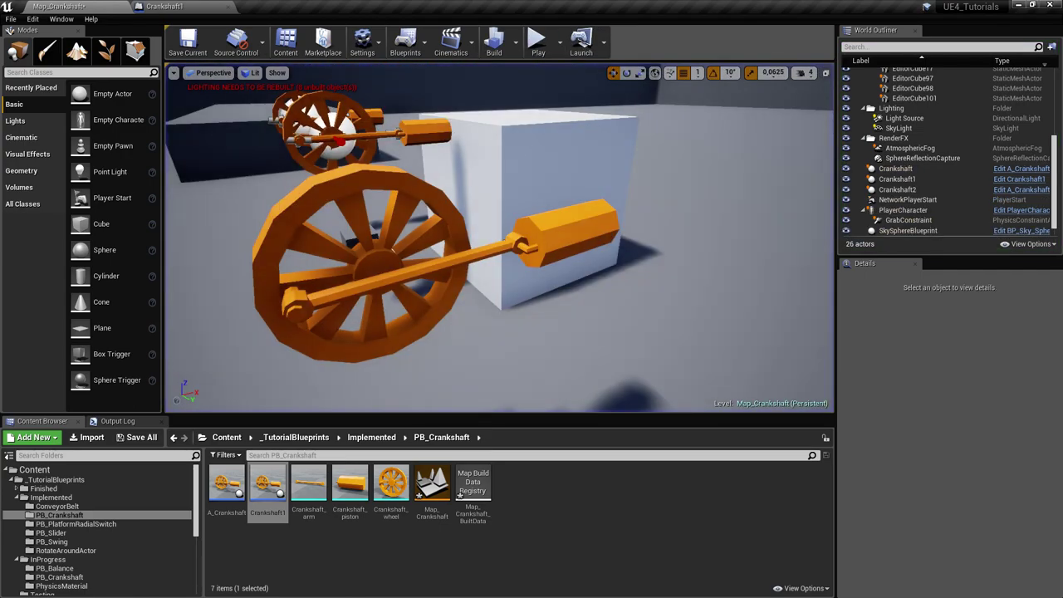
{"action": "right_click_drag", "start_coordinate": [339, 270], "coordinate": [366, 264]}
{"action": "mouse_move", "coordinate": [427, 238]}
{"action": "right_mouse_down"}
{"action": "mouse_move", "coordinate": [382, 245]}
{"action": "mouse_move", "coordinate": [415, 249]}
{"action": "right_mouse_up"}
{"action": "mouse_move", "coordinate": [539, 140]}
{"action": "right_mouse_down"}
{"action": "mouse_move", "coordinate": [515, 150]}
{"action": "mouse_move", "coordinate": [530, 132]}
{"action": "right_mouse_up"}
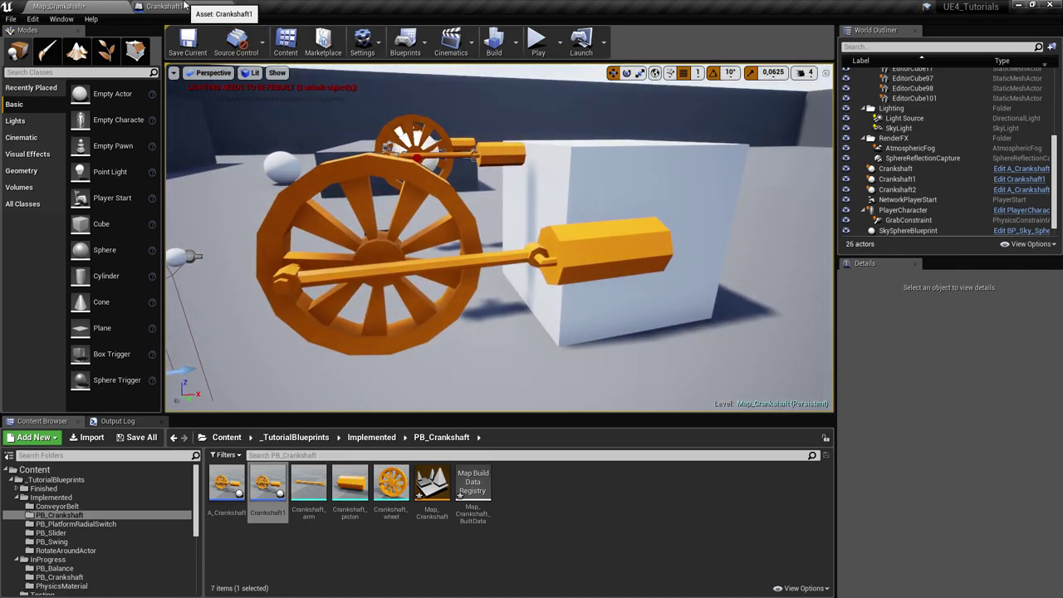
Step: Return to the Crankshaft1 Blueprint and set the Angular Drive Mode of WheelAxis, ArmLeftAxis and ArmRightAxis to Twist and Swing
{"action": "left_click", "coordinate": [185, 6]}
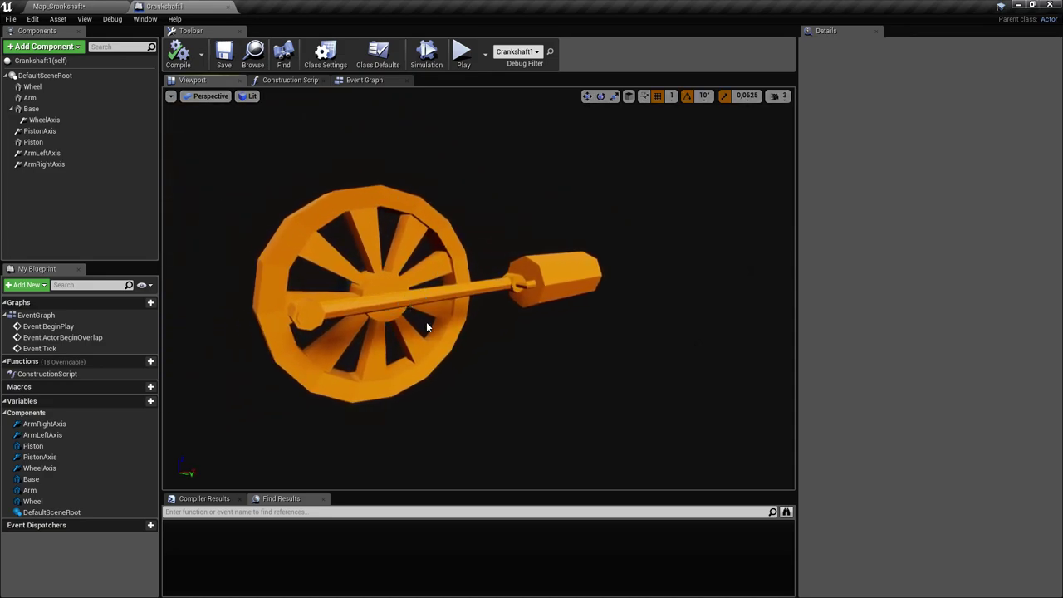
{"action": "right_click_drag", "start_coordinate": [304, 275], "coordinate": [283, 276]}
{"action": "scroll", "coordinate": [304, 276], "scroll_direction": "up", "scroll_amount": 2}
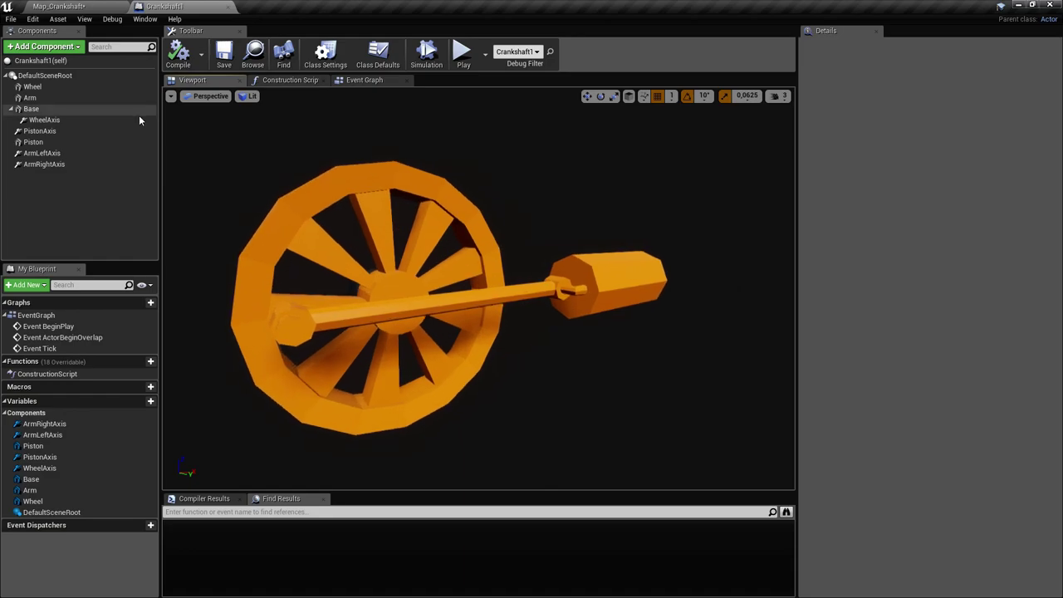
{"action": "left_click_drag", "start_coordinate": [380, 302], "coordinate": [422, 328]}
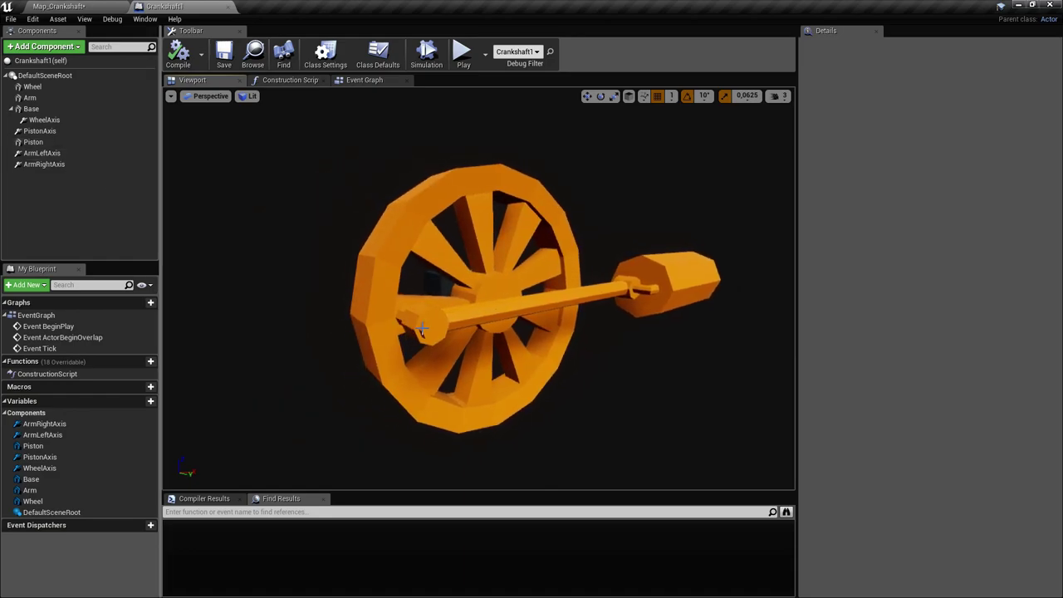
{"action": "left_click", "coordinate": [60, 165]}
{"action": "left_click", "coordinate": [70, 156], "text": "ctrl"}
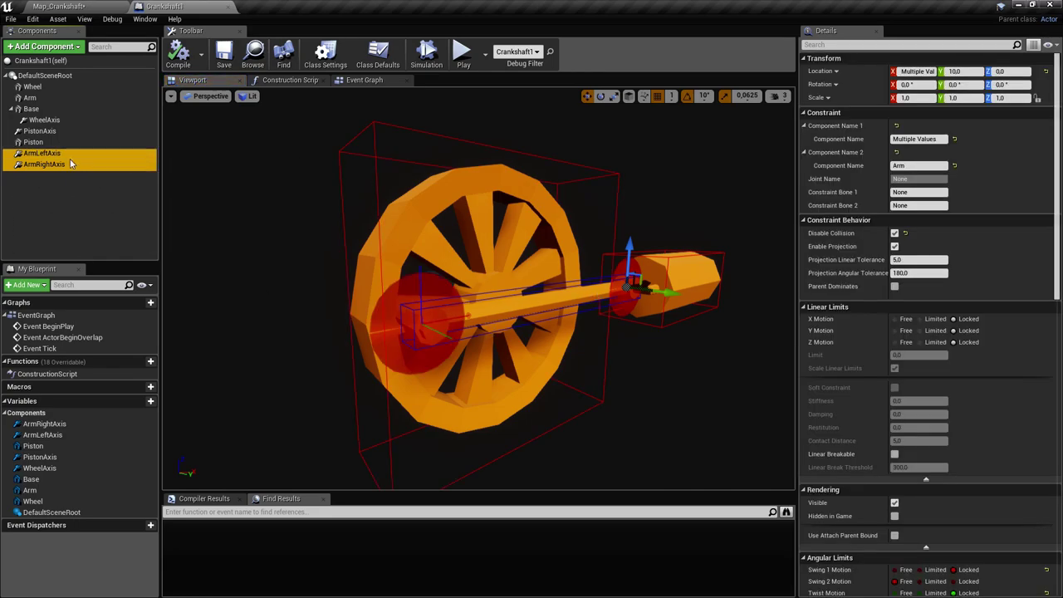
{"action": "left_click", "coordinate": [50, 119], "text": "ctrl"}
{"action": "left_click_drag", "start_coordinate": [1057, 177], "coordinate": [1057, 435]}
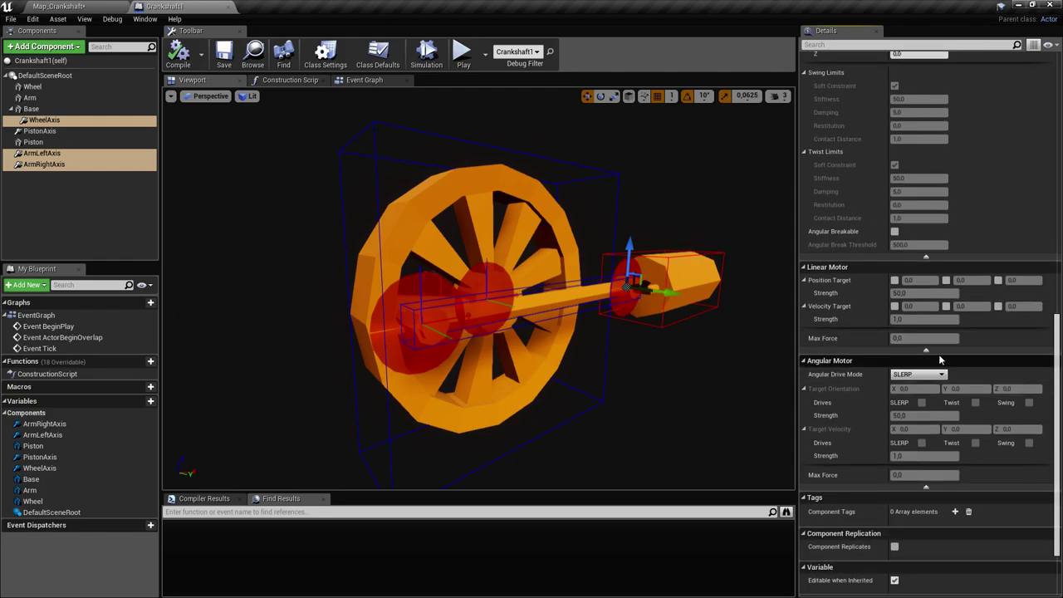
{"action": "left_click", "coordinate": [918, 374]}
{"action": "left_click", "coordinate": [918, 399]}
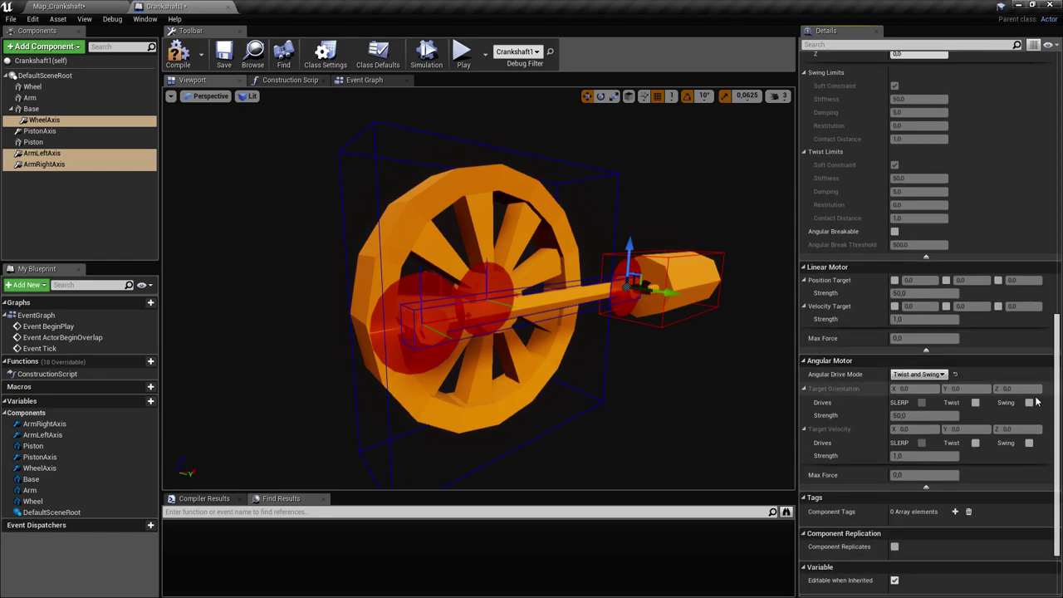
Step: Enable the Swing drive for Target Velocity on the three selected constraints with a strength of 0.1, and compile the Blueprint
{"action": "scroll", "coordinate": [1038, 402], "scroll_direction": "down", "scroll_amount": 2}
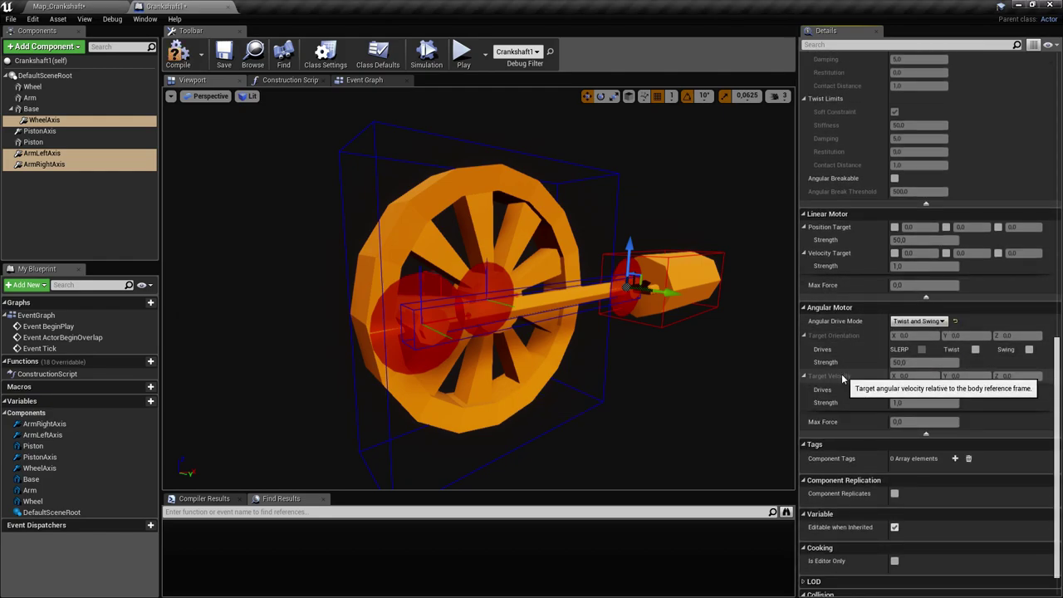
{"action": "left_click", "coordinate": [1029, 390]}
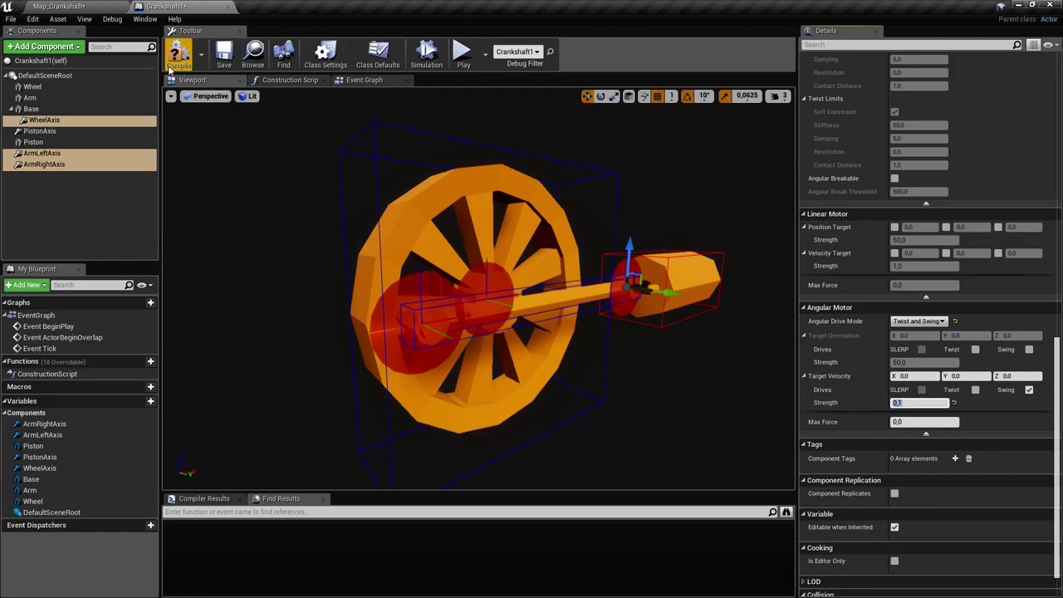
{"action": "left_click_drag", "start_coordinate": [555, 296], "coordinate": [594, 299], "text": "alt"}
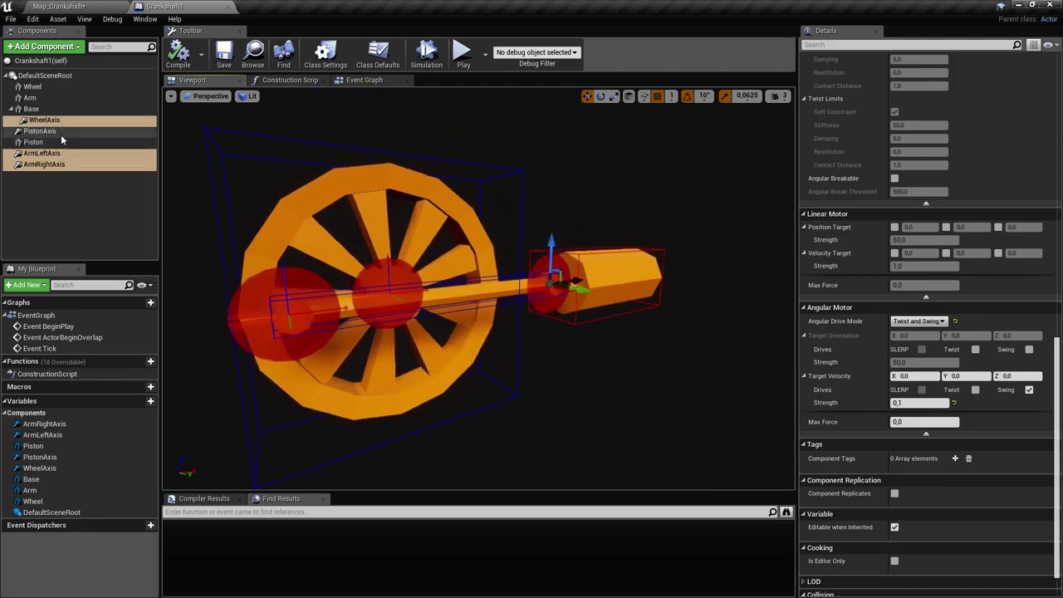
Step: Enable the Linear Motor's X Velocity Target on PistonAxis with a strength of 0.1, and return to the Map_Crankshaft level
{"action": "left_click", "coordinate": [32, 133]}
{"action": "scroll", "coordinate": [928, 415], "scroll_direction": "down", "scroll_amount": 4}
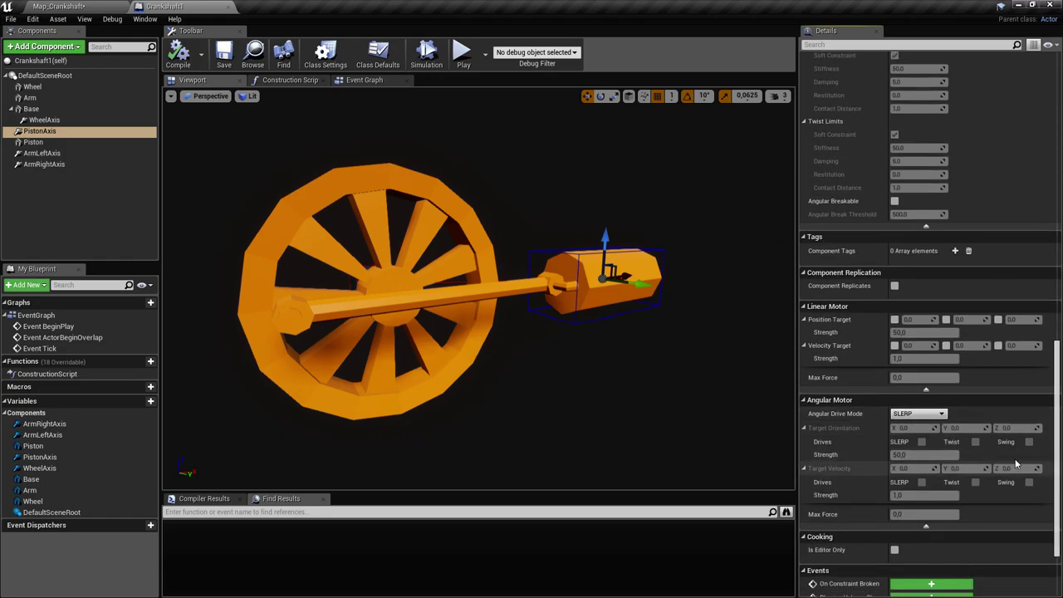
{"action": "left_click", "coordinate": [937, 414]}
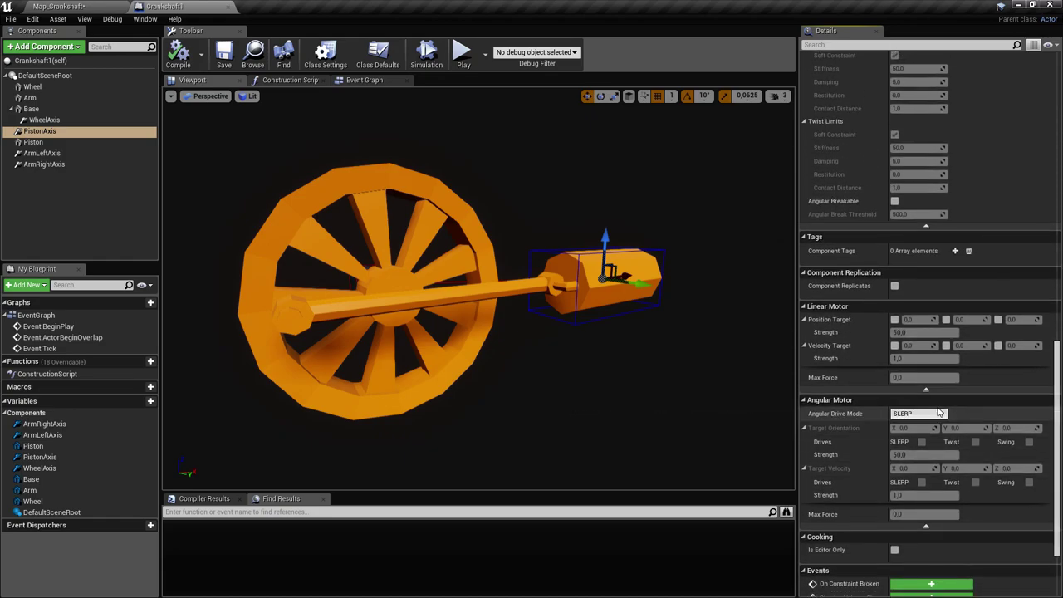
{"action": "scroll", "coordinate": [909, 307], "scroll_direction": "up", "scroll_amount": 2}
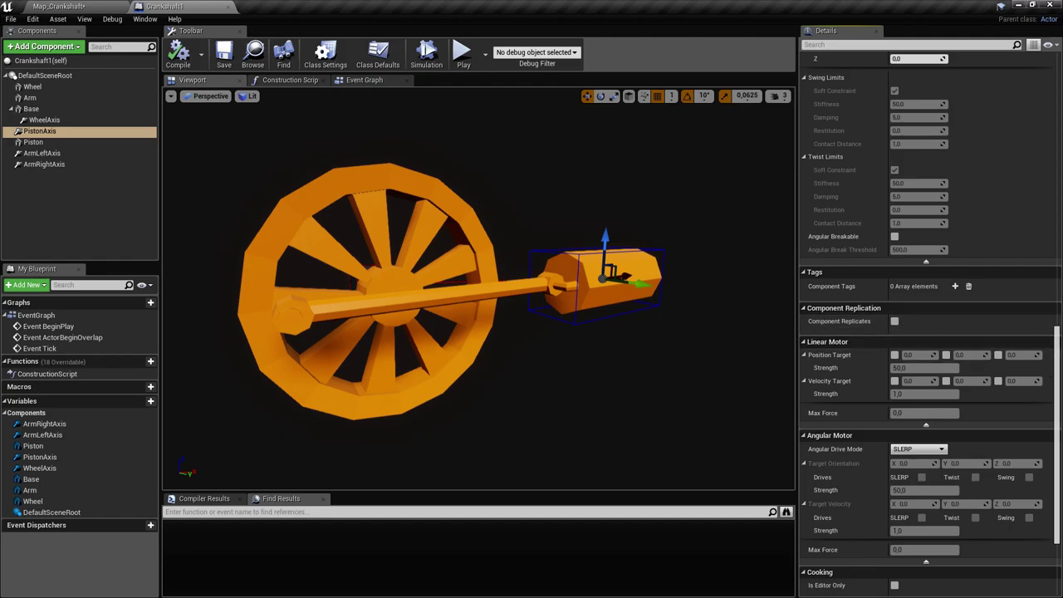
{"action": "scroll", "coordinate": [924, 303], "scroll_direction": "up", "scroll_amount": 20}
{"action": "left_click_drag", "start_coordinate": [1058, 280], "coordinate": [1060, 492]}
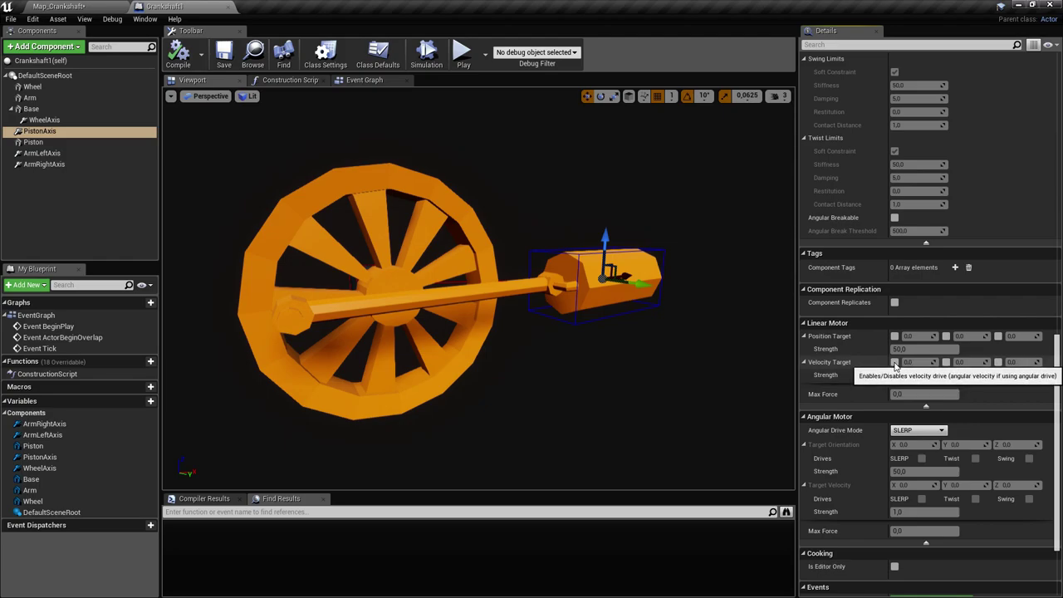
{"action": "key", "text": "f"}
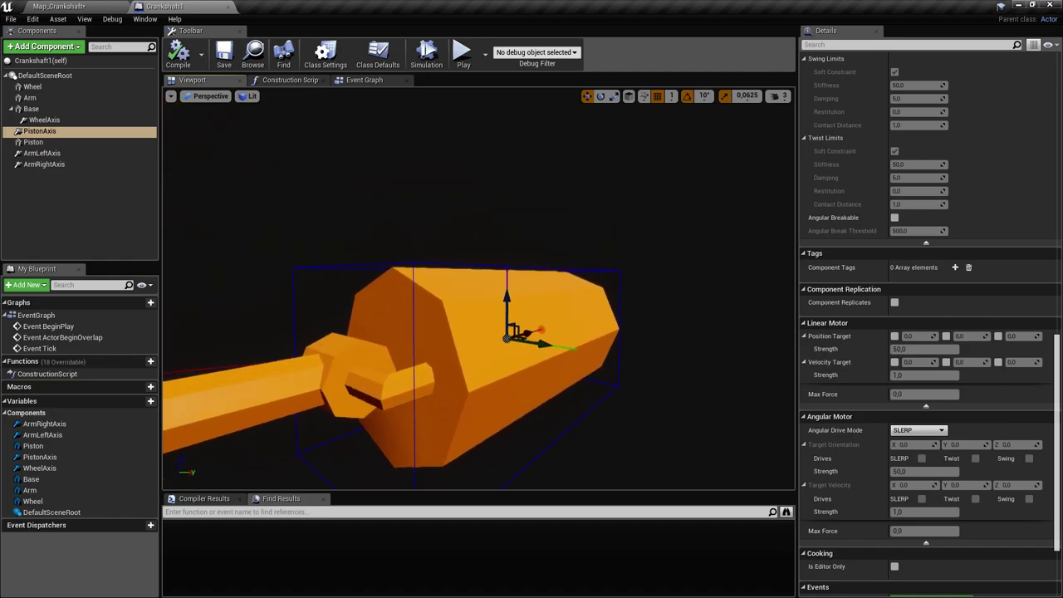
{"action": "left_click", "coordinate": [896, 363]}
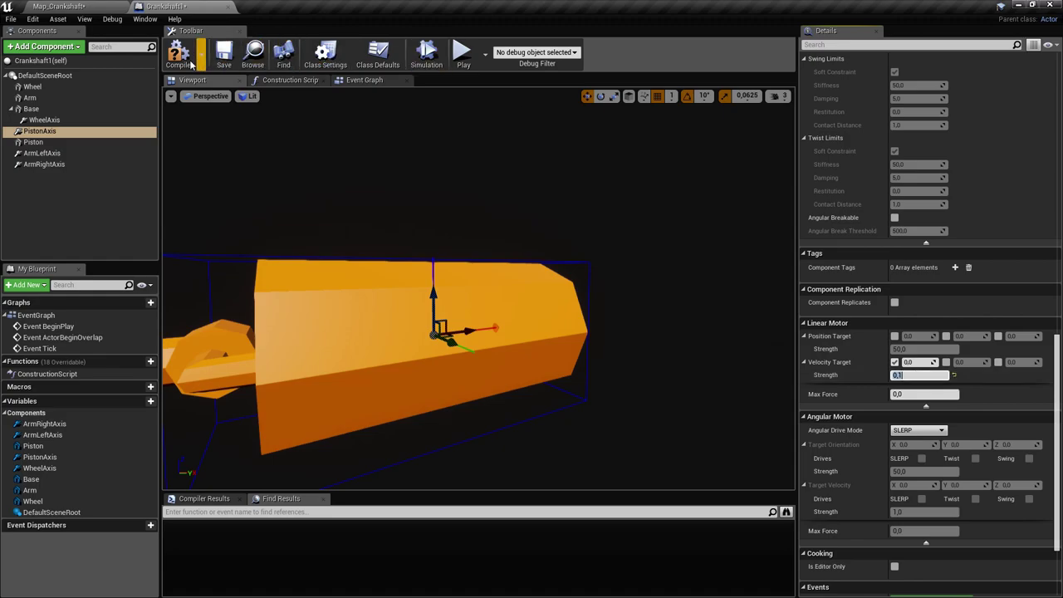
{"action": "left_click", "coordinate": [58, 6]}
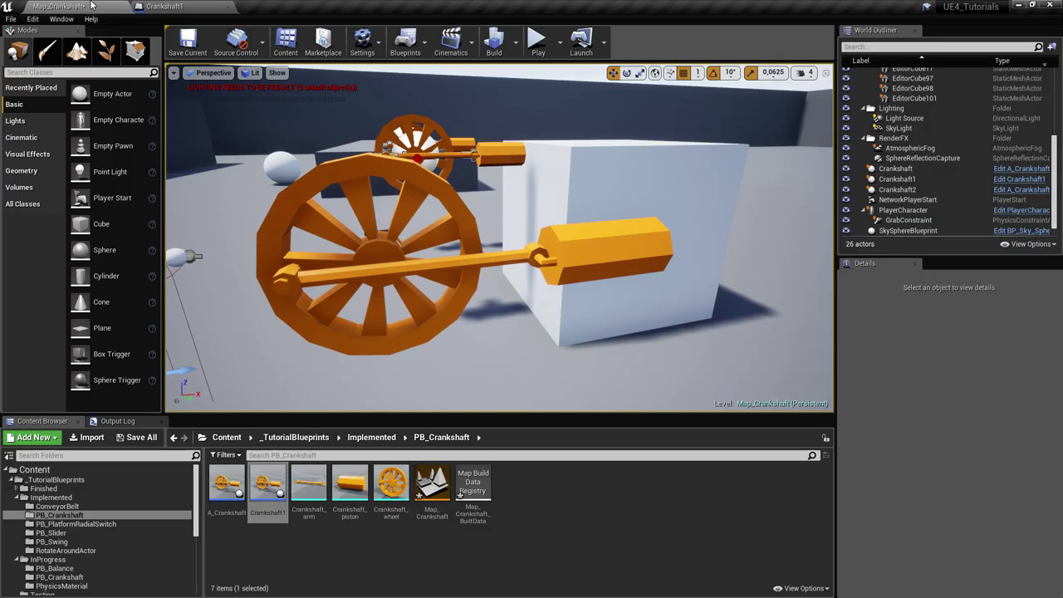
Step: Play the Map_Crankshaft level, view the damped crankshafts in motion from another angle, and stop the play session
{"action": "left_click", "coordinate": [540, 40]}
{"action": "key", "text": "d"}
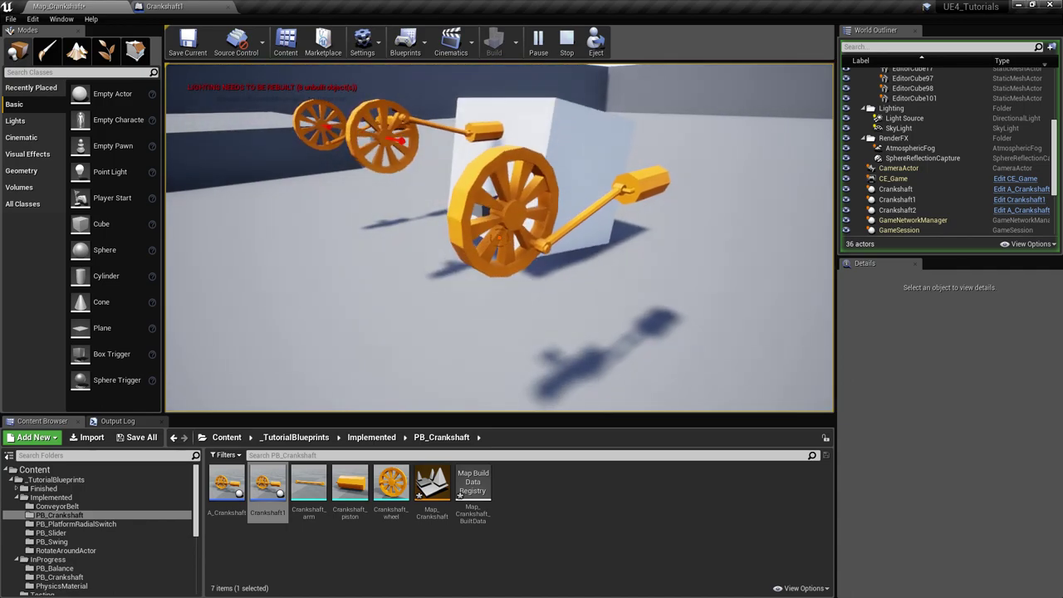
{"action": "key", "text": "d"}
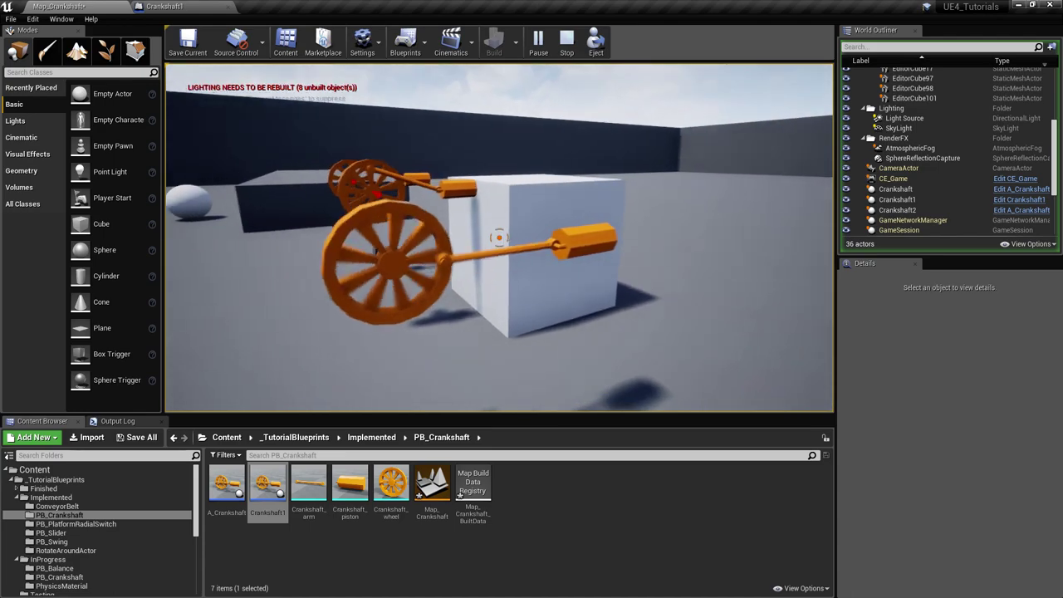
{"action": "key", "text": "Escape"}
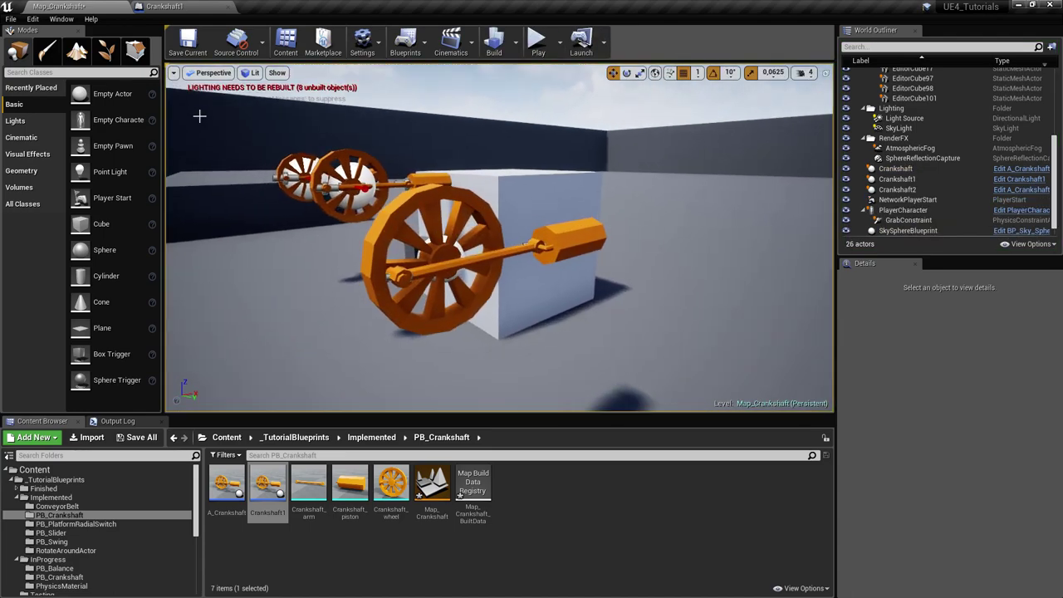
Step: Examine the WheelAxis constraint and its Angular Motor Target Velocity settings in the Crankshaft1 Blueprint
{"action": "left_click", "coordinate": [183, 6]}
{"action": "mouse_move", "coordinate": [381, 308]}
{"action": "right_mouse_down"}
{"action": "mouse_move", "coordinate": [316, 291]}
{"action": "mouse_move", "coordinate": [381, 308]}
{"action": "right_mouse_up"}
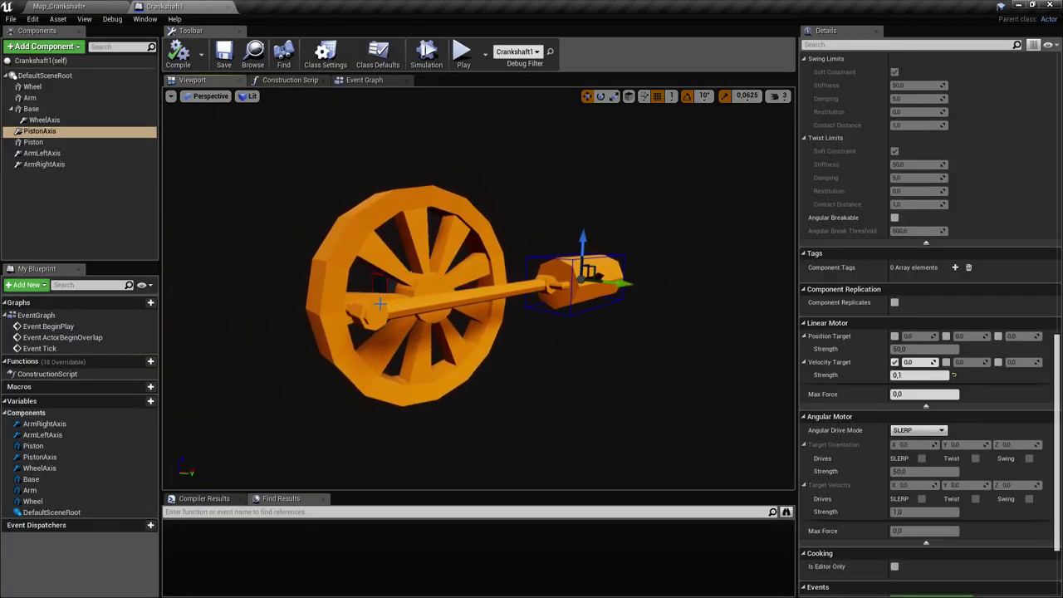
{"action": "left_click", "coordinate": [119, 6]}
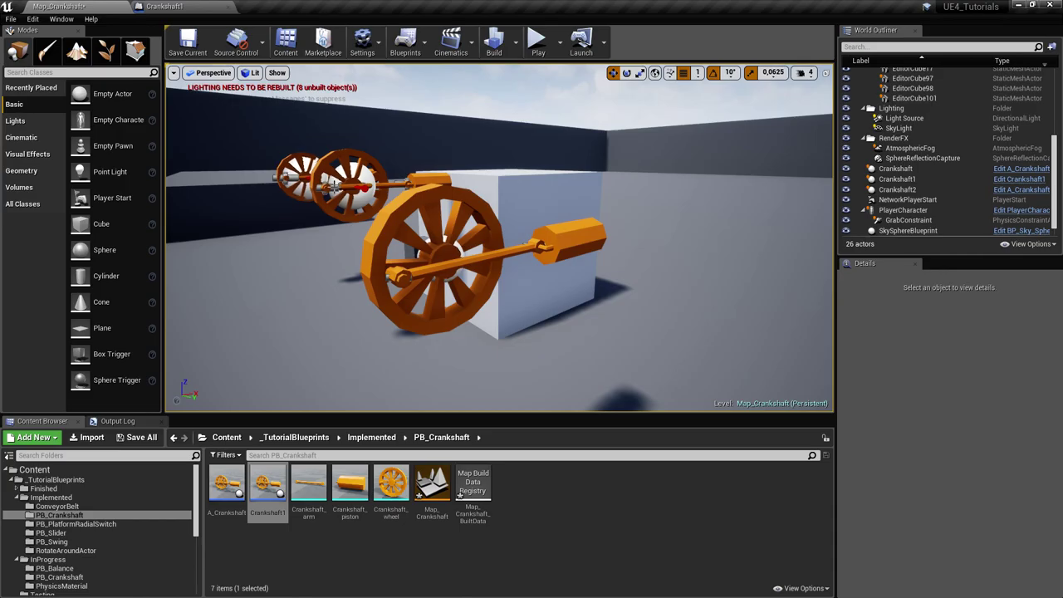
{"action": "left_click", "coordinate": [167, 6]}
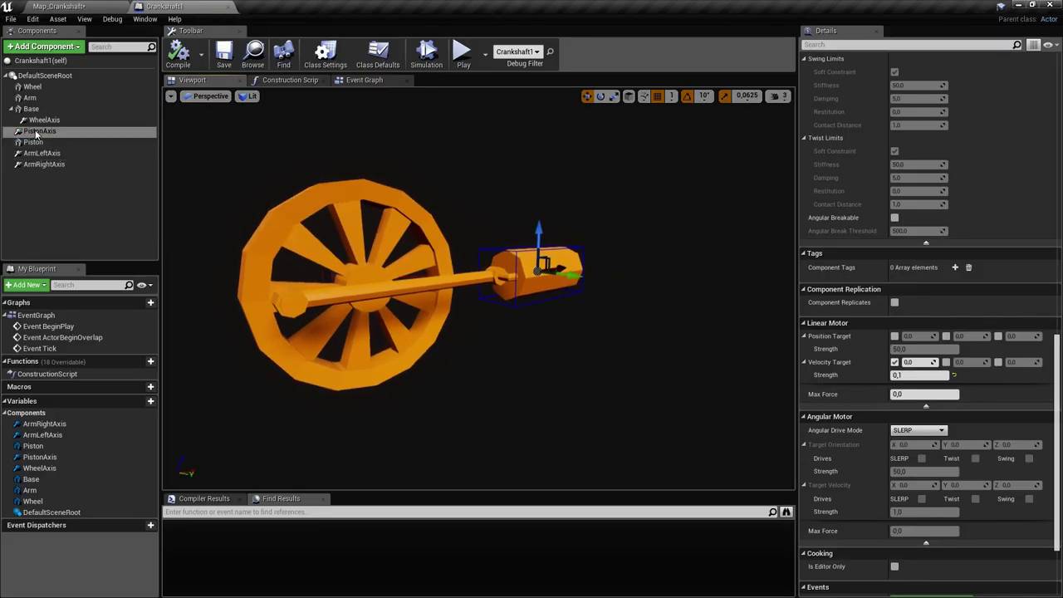
{"action": "left_click", "coordinate": [71, 121]}
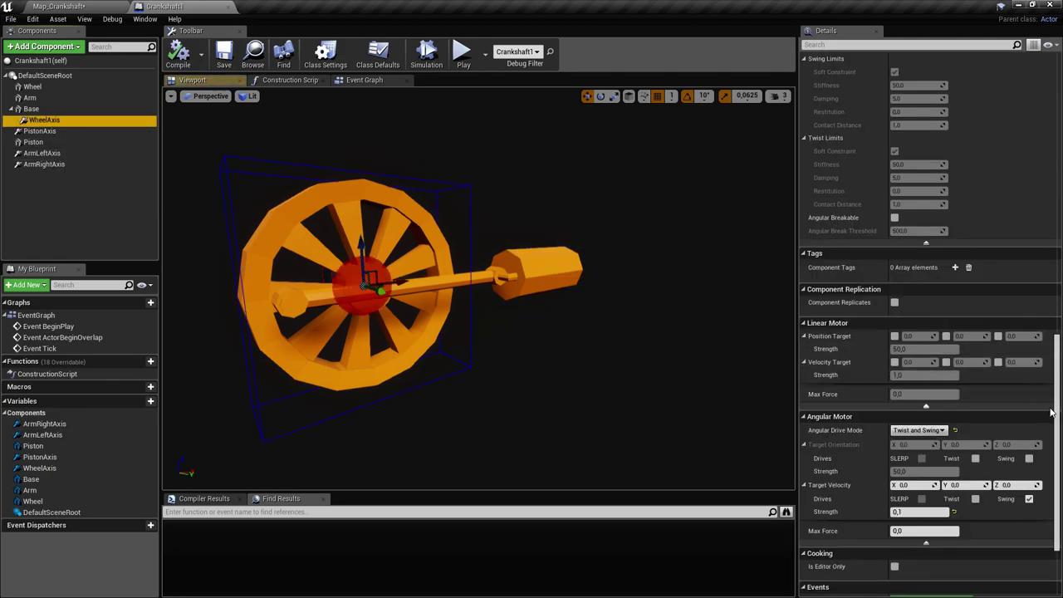
{"action": "scroll", "coordinate": [879, 328], "scroll_direction": "down", "scroll_amount": 3}
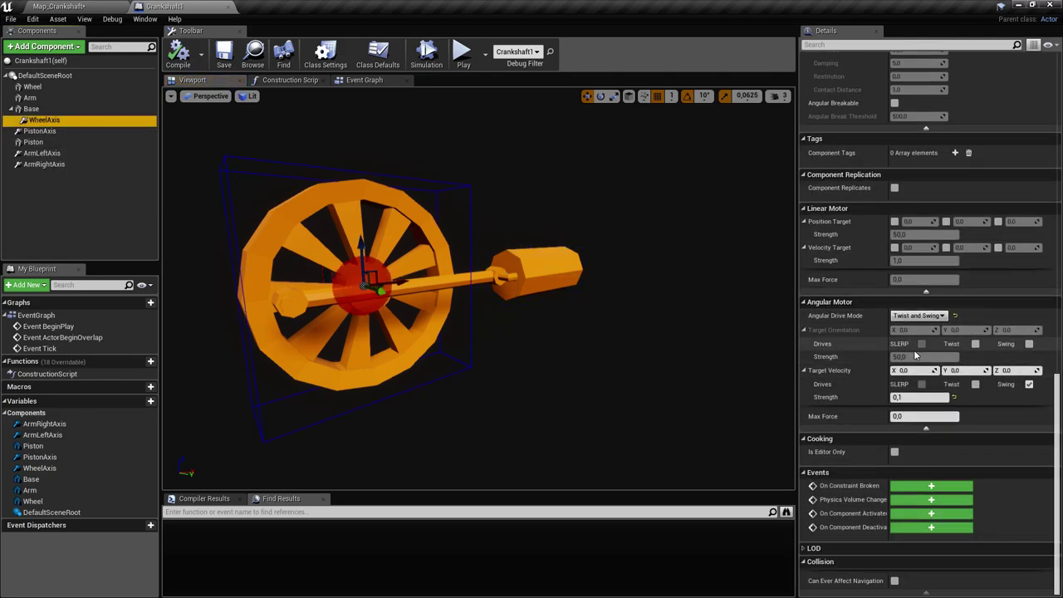
{"action": "left_click", "coordinate": [924, 397]}
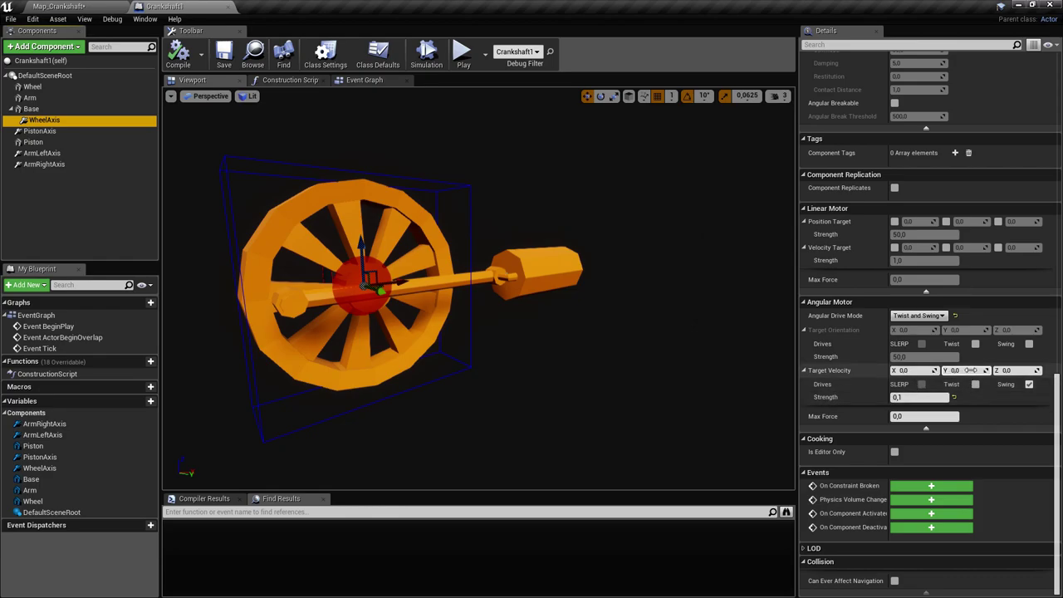
{"action": "double_click", "coordinate": [923, 397]}
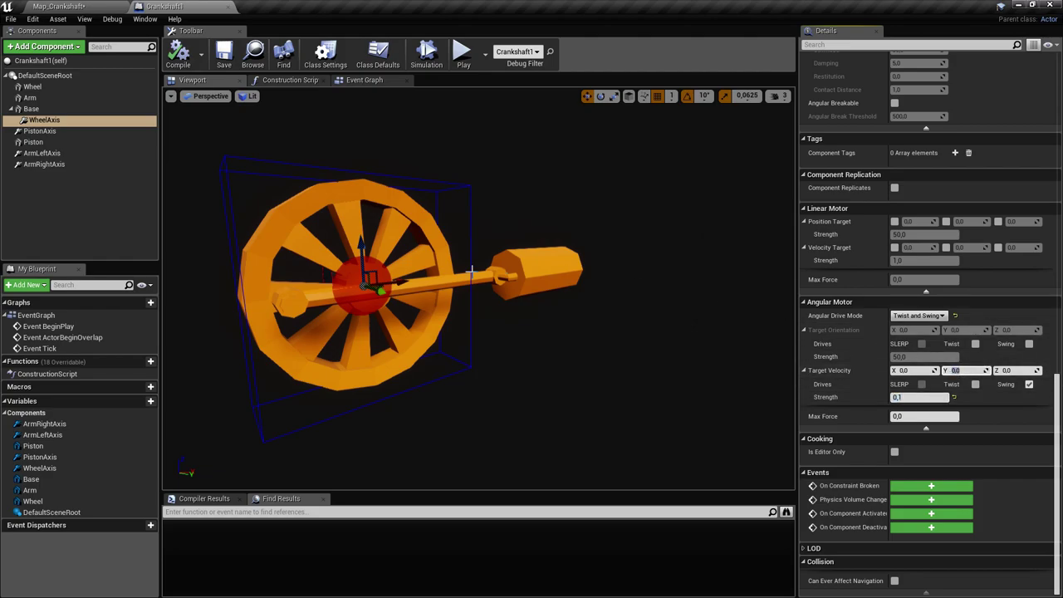
{"action": "right_click_drag", "start_coordinate": [472, 271], "coordinate": [404, 304]}
{"action": "scroll", "coordinate": [542, 331], "scroll_direction": "down", "scroll_amount": 6}
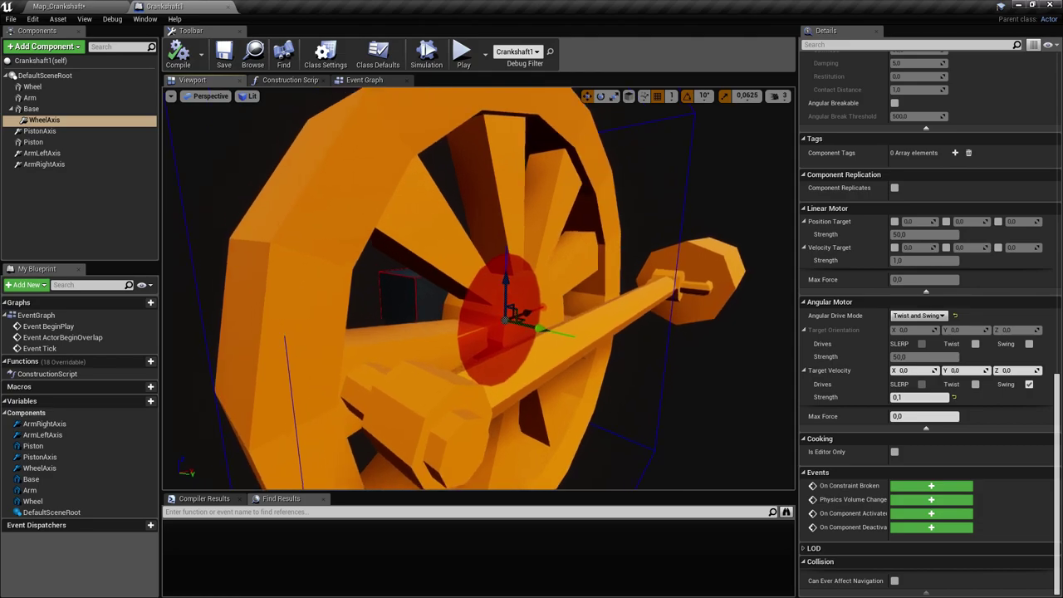
Step: Open the Construction Script of Crankshaft1, and examine the exposed motor settings of Crankshaft2 in the Map_Crankshaft level
{"action": "left_click", "coordinate": [288, 81]}
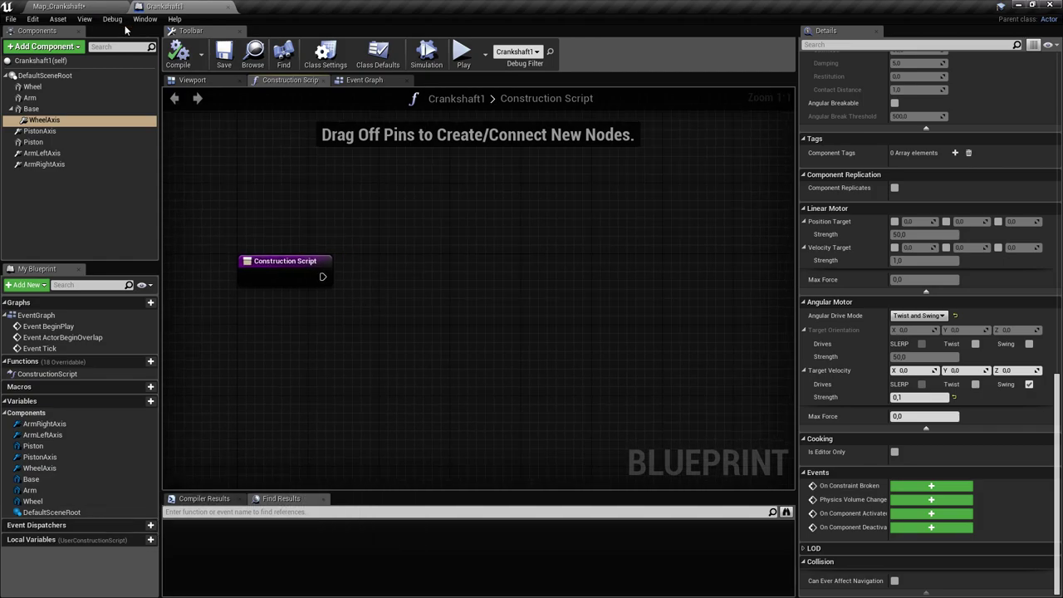
{"action": "left_click", "coordinate": [93, 6]}
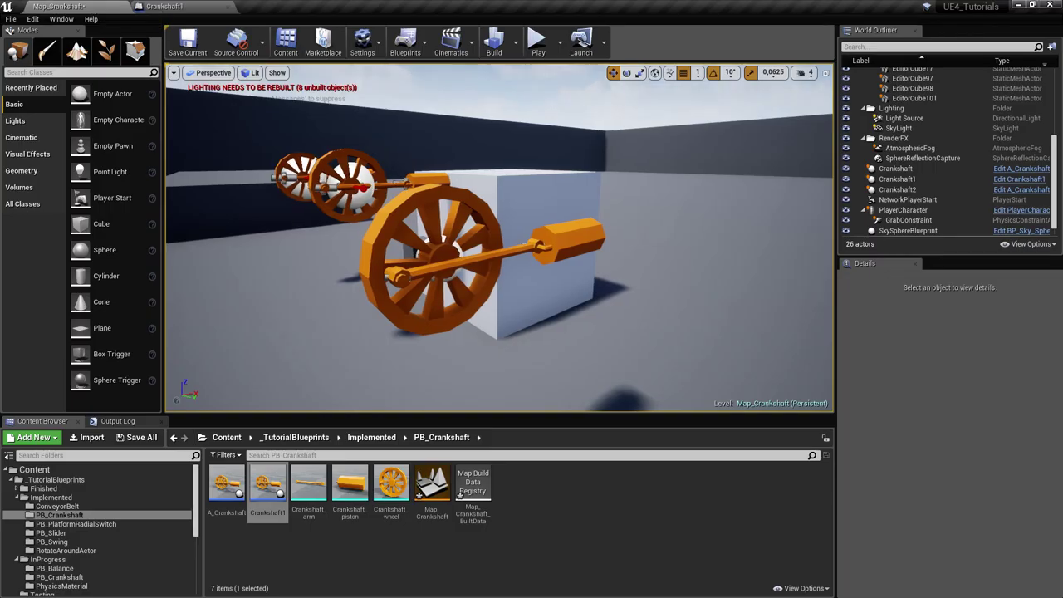
{"action": "right_click_drag", "start_coordinate": [320, 213], "coordinate": [379, 254]}
{"action": "left_click", "coordinate": [410, 176]}
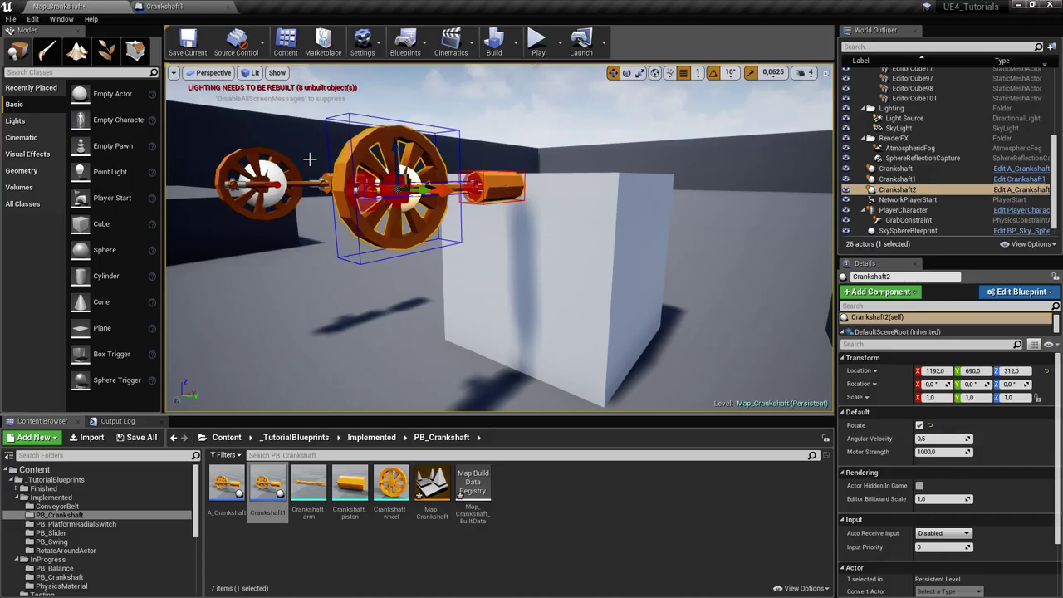
Step: Return to the Crankshaft1 Blueprint and add an instance-editable Boolean variable named Rotate
{"action": "left_click", "coordinate": [158, 6]}
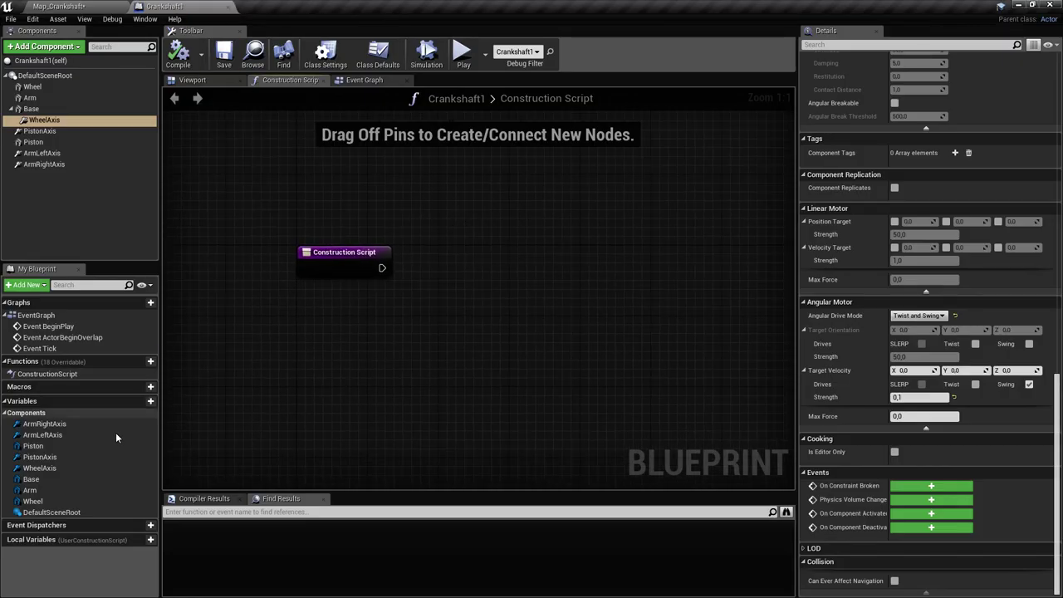
{"action": "left_click", "coordinate": [141, 402]}
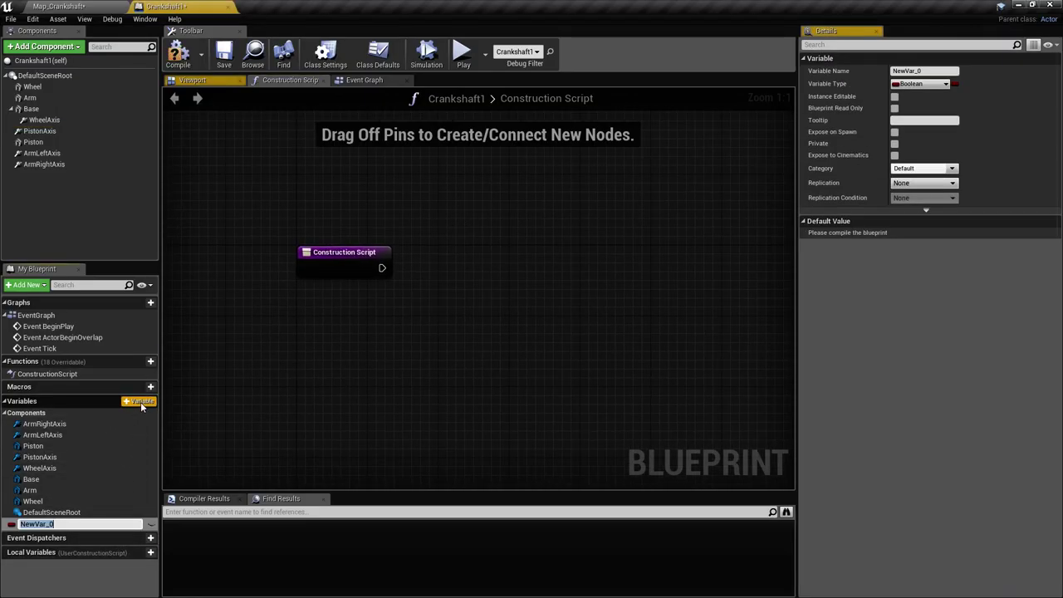
{"action": "type", "text": "R"}
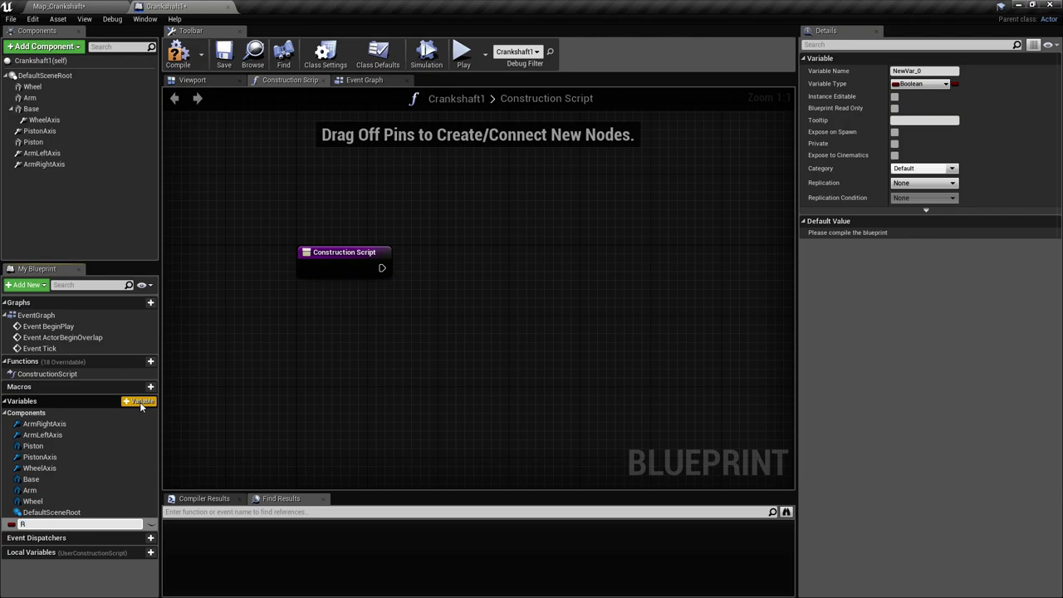
{"action": "type", "text": "otate"}
{"action": "key", "text": "Return"}
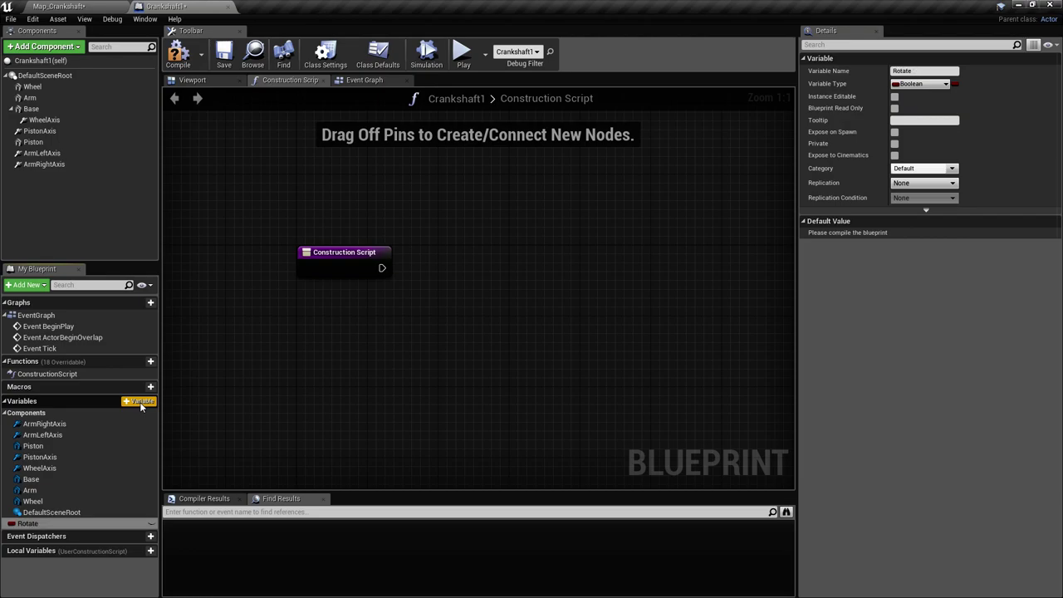
{"action": "left_click", "coordinate": [150, 524]}
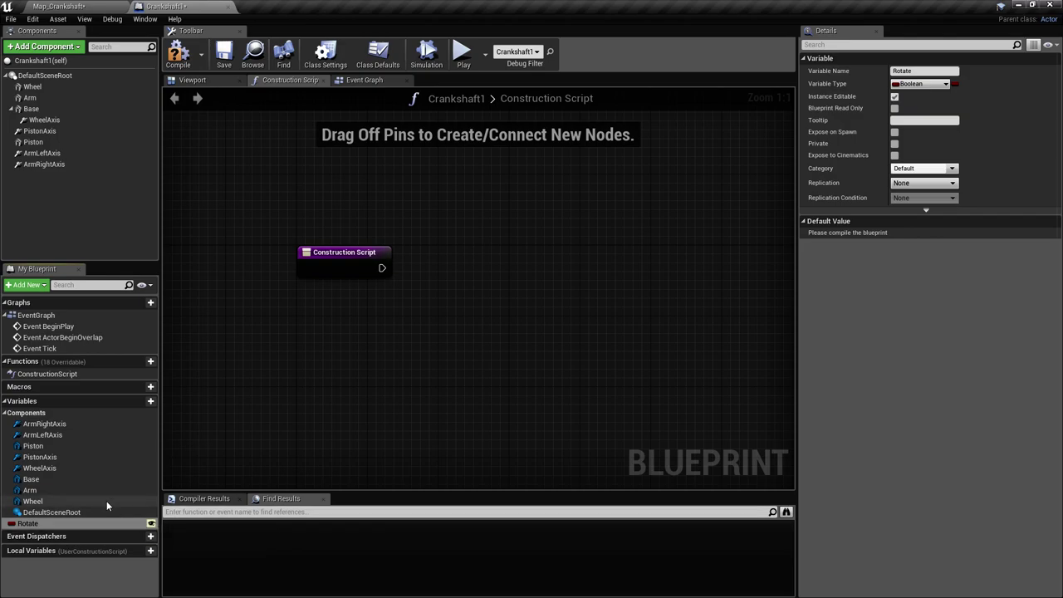
Step: Add an instance-editable Float variable named Angular Velocity
{"action": "left_click", "coordinate": [150, 400]}
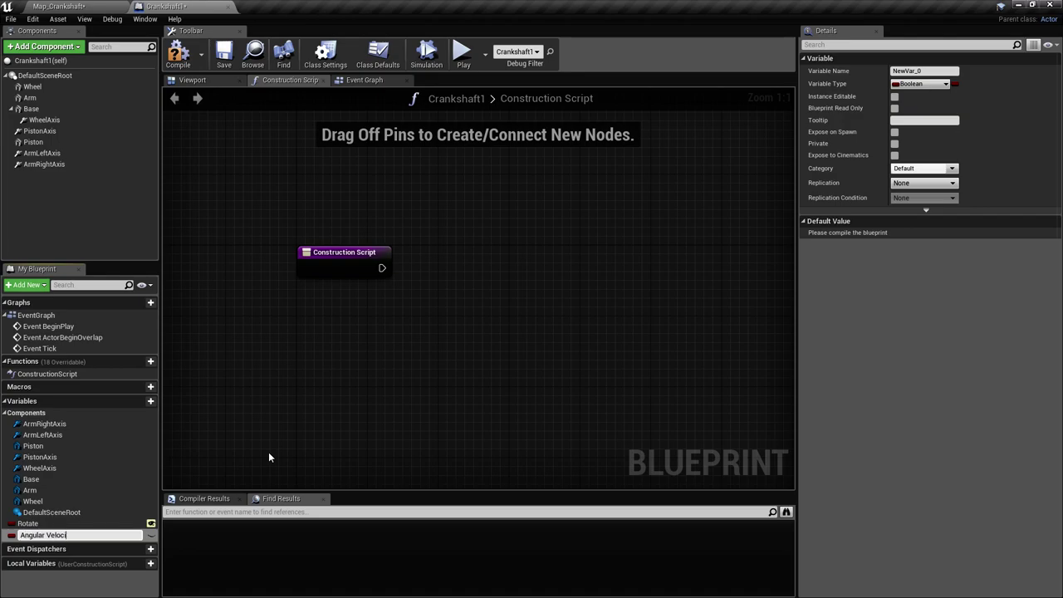
{"action": "type", "text": "Angular Velocity"}
{"action": "key", "text": "Return"}
{"action": "left_click", "coordinate": [924, 84]}
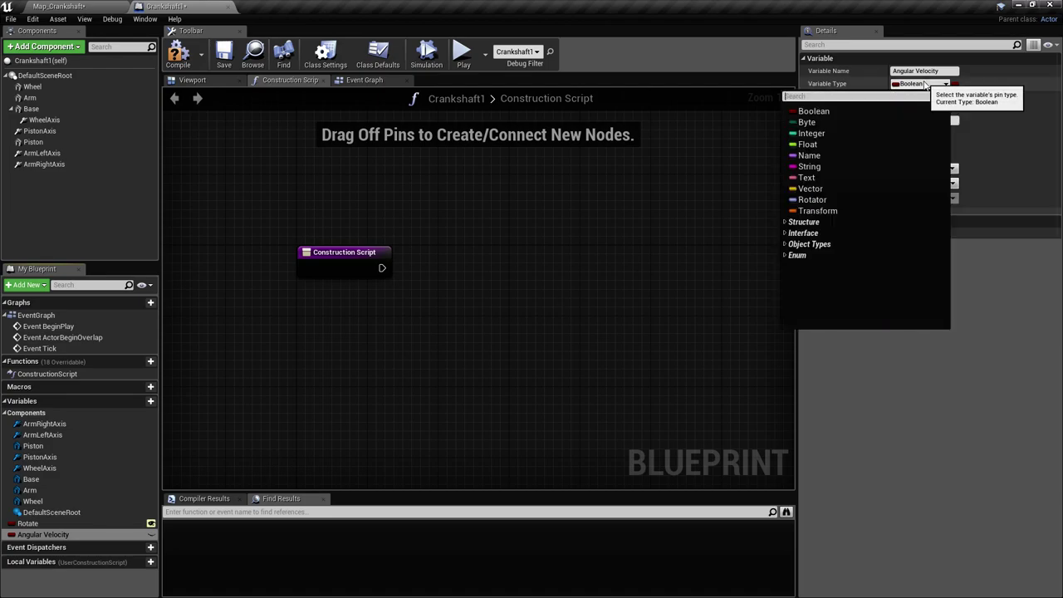
{"action": "type", "text": "fl"}
{"action": "key", "text": "Return"}
{"action": "right_click_drag", "start_coordinate": [266, 464], "coordinate": [318, 401]}
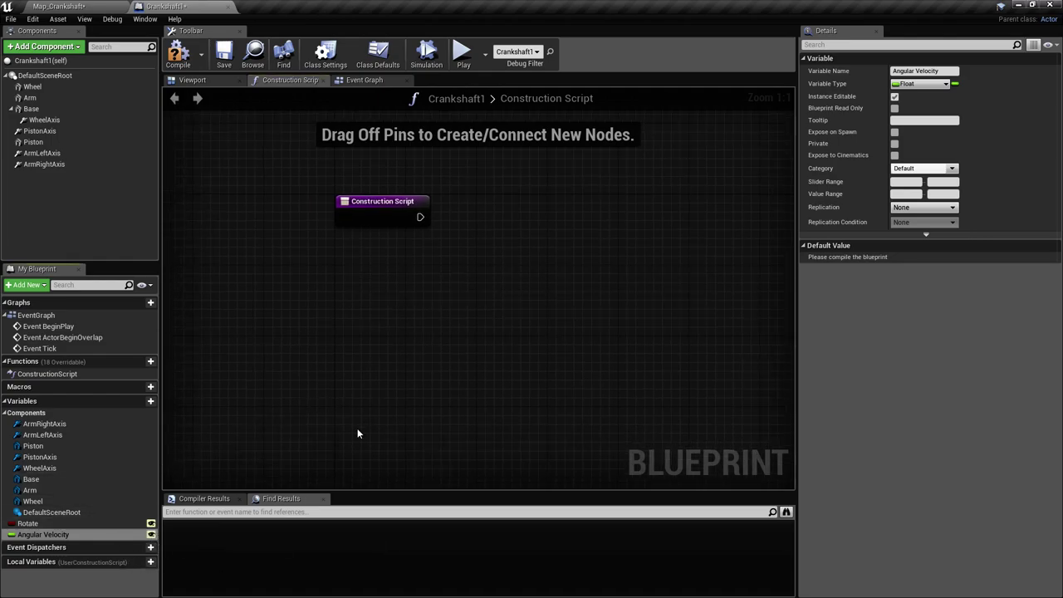
{"action": "right_click_drag", "start_coordinate": [355, 438], "coordinate": [351, 417]}
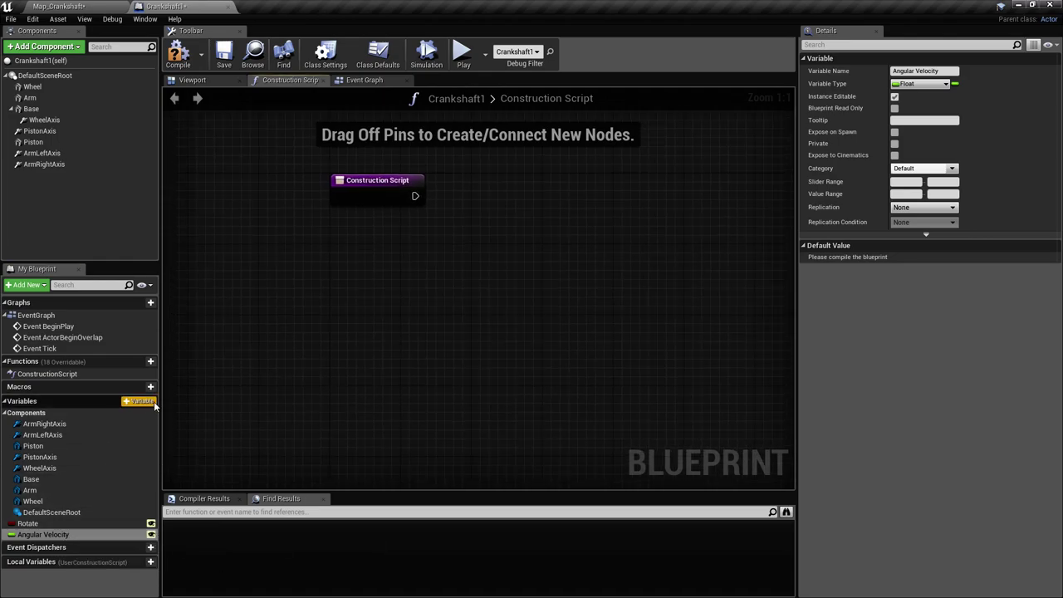
Step: Add another instance-editable Float variable and name it MotorStrength
{"action": "left_click", "coordinate": [150, 401]}
{"action": "type", "text": "Stre"}
{"action": "key", "text": "BackSpace"}
{"action": "key", "text": "BackSpace"}
{"action": "key", "text": "BackSpace"}
{"action": "key", "text": "BackSpace"}
{"action": "type", "text": "Rotation"}
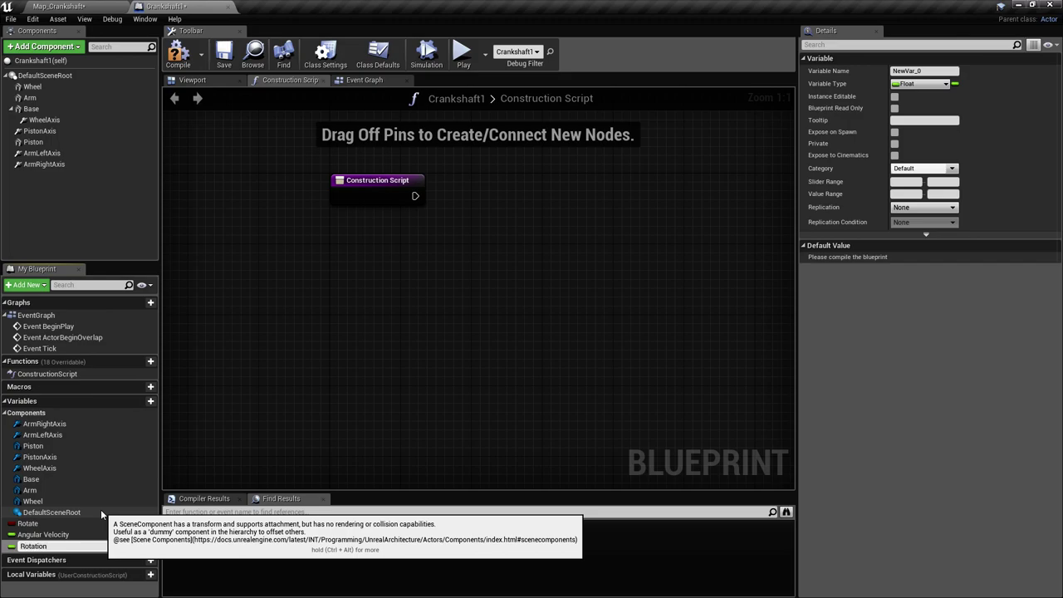
{"action": "key", "text": "BackSpace"}
{"action": "key", "text": "BackSpace"}
{"action": "key", "text": "BackSpace"}
{"action": "key", "text": "BackSpace"}
{"action": "key", "text": "BackSpace"}
{"action": "key", "text": "BackSpace"}
{"action": "type", "text": "MotorStrength"}
{"action": "key", "text": "Return"}
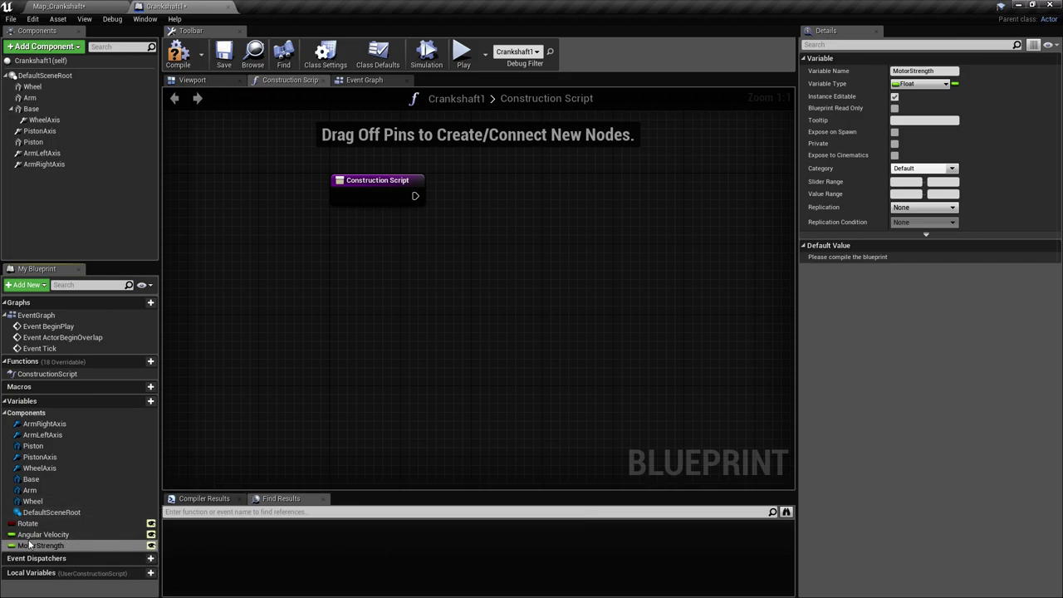
Step: Compile the Blueprint and set the default values of MotorStrength to 1000 and Angular Velocity to 0.5
{"action": "key", "text": "ctrl+s"}
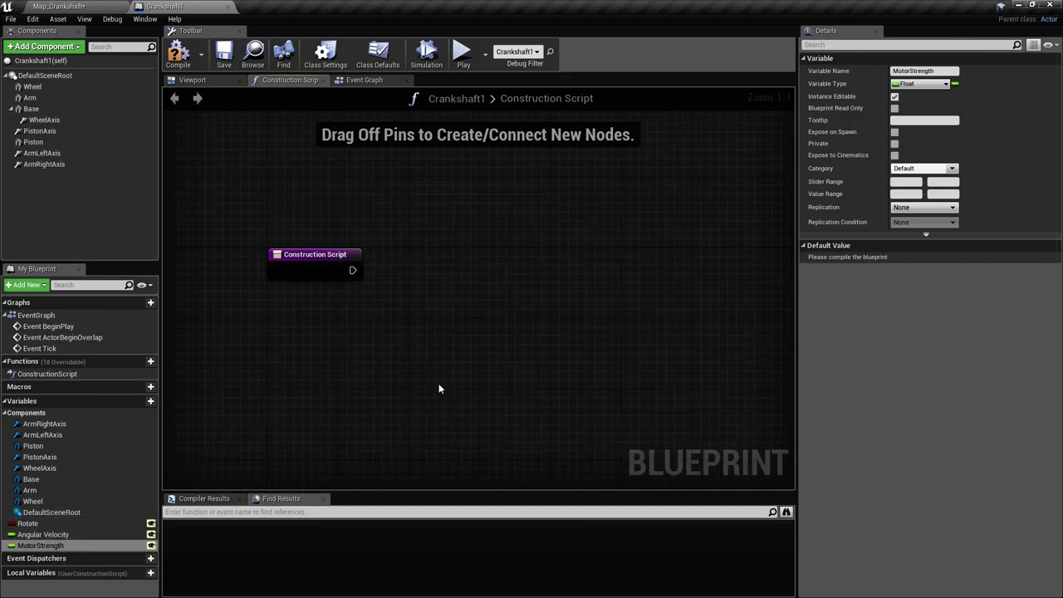
{"action": "left_click", "coordinate": [178, 53]}
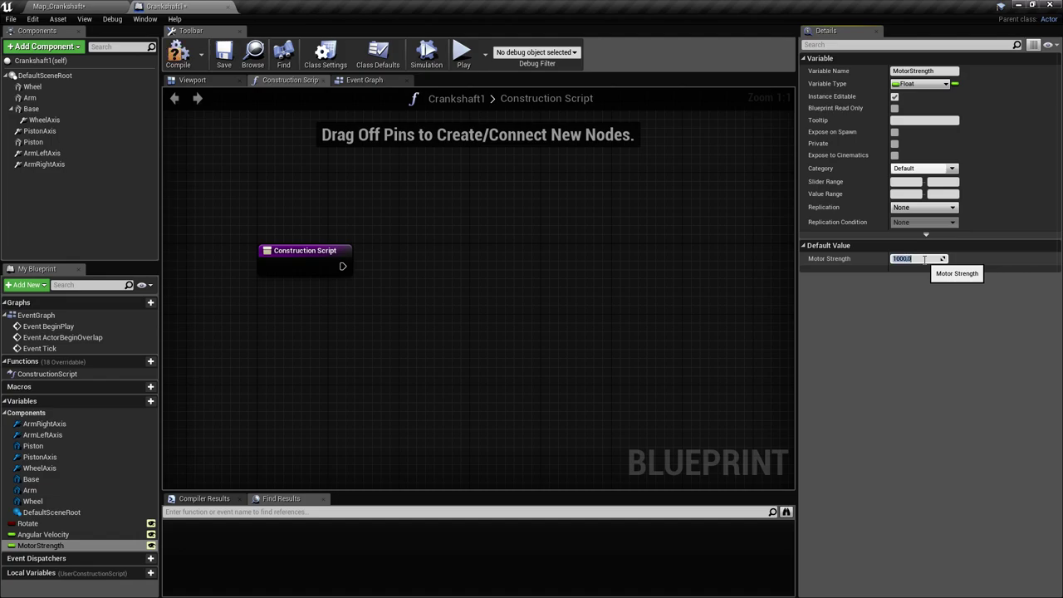
{"action": "left_click", "coordinate": [46, 535]}
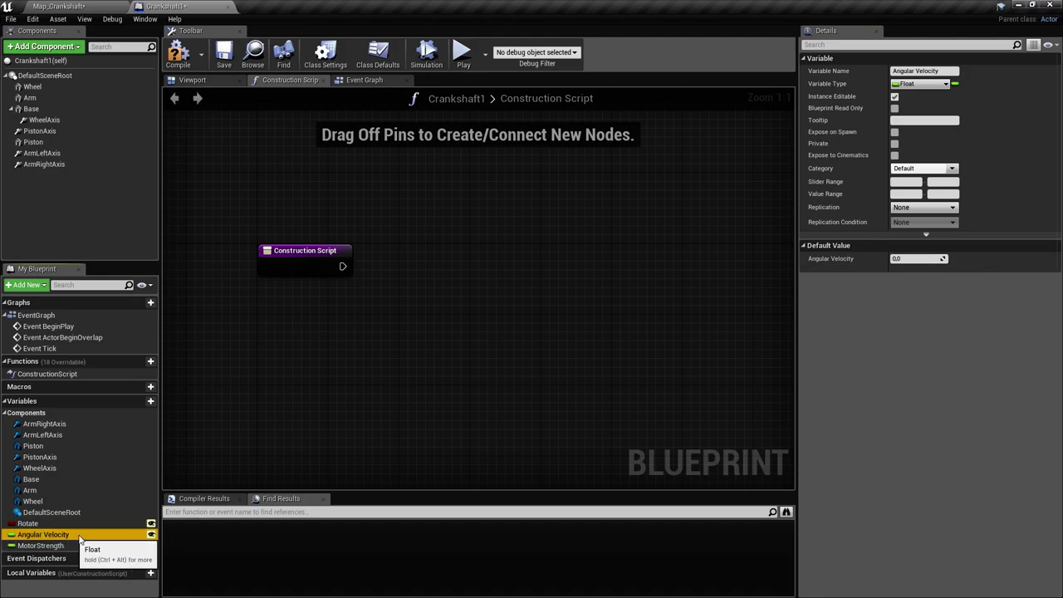
{"action": "left_click", "coordinate": [919, 259]}
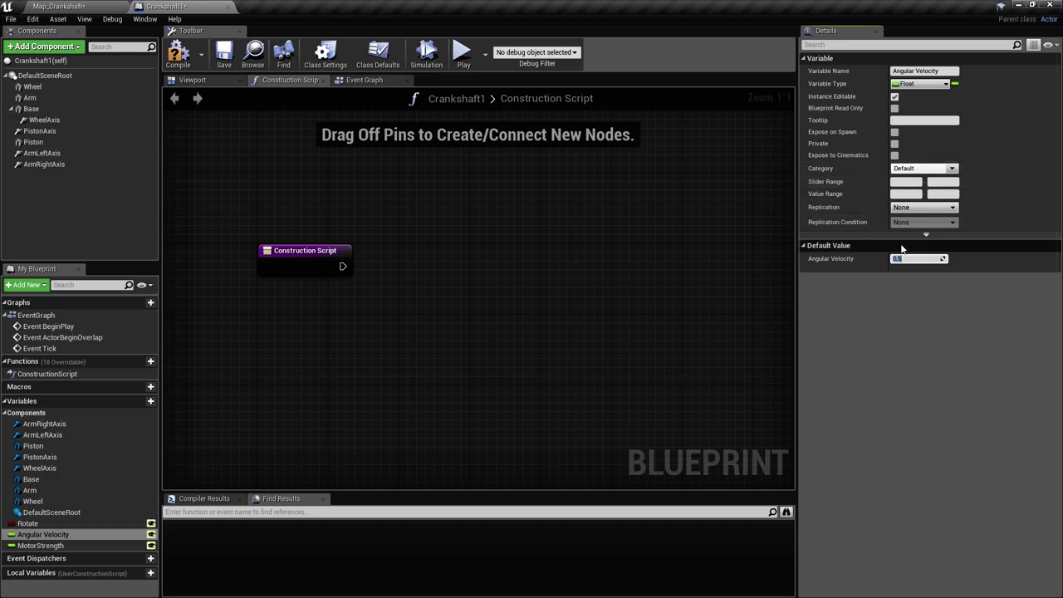
{"action": "right_click_drag", "start_coordinate": [461, 242], "coordinate": [535, 264]}
{"action": "right_click_drag", "start_coordinate": [604, 261], "coordinate": [471, 264]}
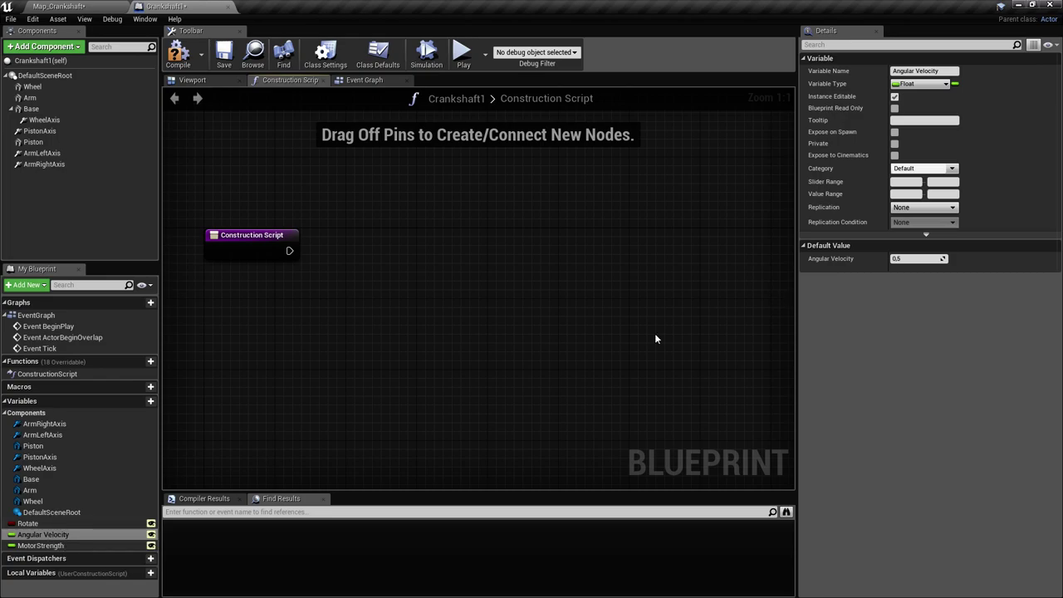
Step: Add a Branch node wired to the execution output of the Construction Script node
{"action": "left_click", "coordinate": [28, 523]}
{"action": "right_click_drag", "start_coordinate": [455, 329], "coordinate": [488, 340]}
{"action": "right_click_drag", "start_coordinate": [335, 291], "coordinate": [361, 285]}
{"action": "left_click_drag", "start_coordinate": [349, 257], "coordinate": [425, 278]}
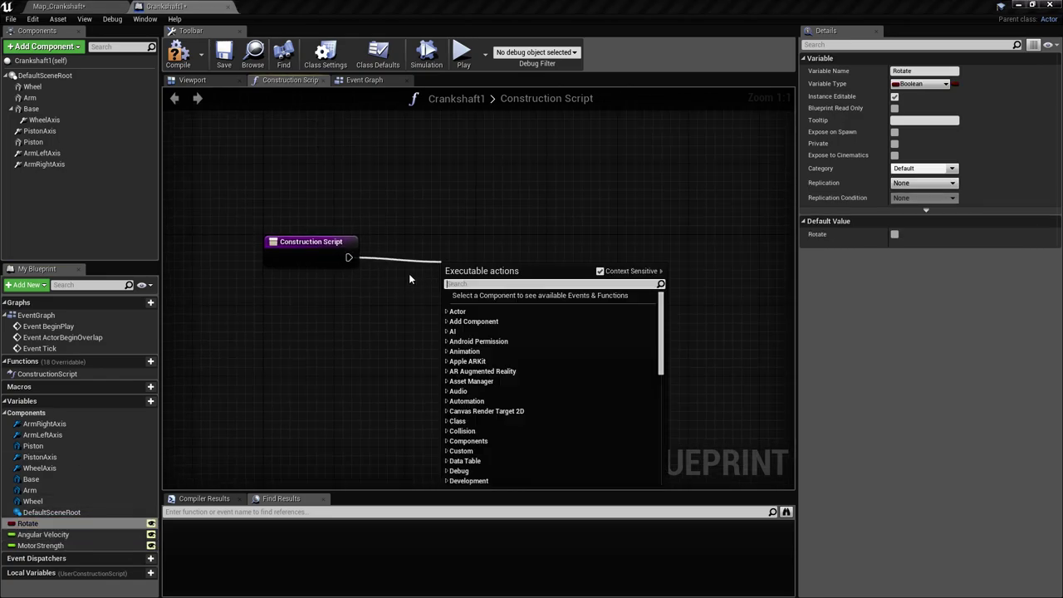
{"action": "type", "text": "branch"}
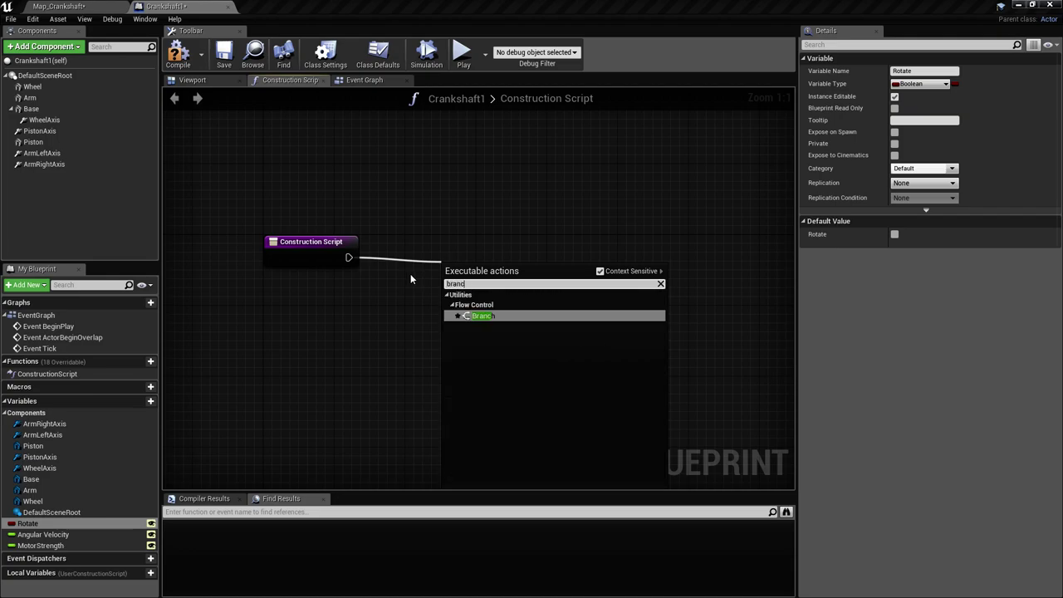
{"action": "key", "text": "Return"}
Step: Place a getter for the Rotate variable, wire it to the Branch Condition, and align the Construction Script node with the Branch
{"action": "left_click_drag", "start_coordinate": [28, 523], "coordinate": [336, 341]}
{"action": "left_click", "coordinate": [309, 381]}
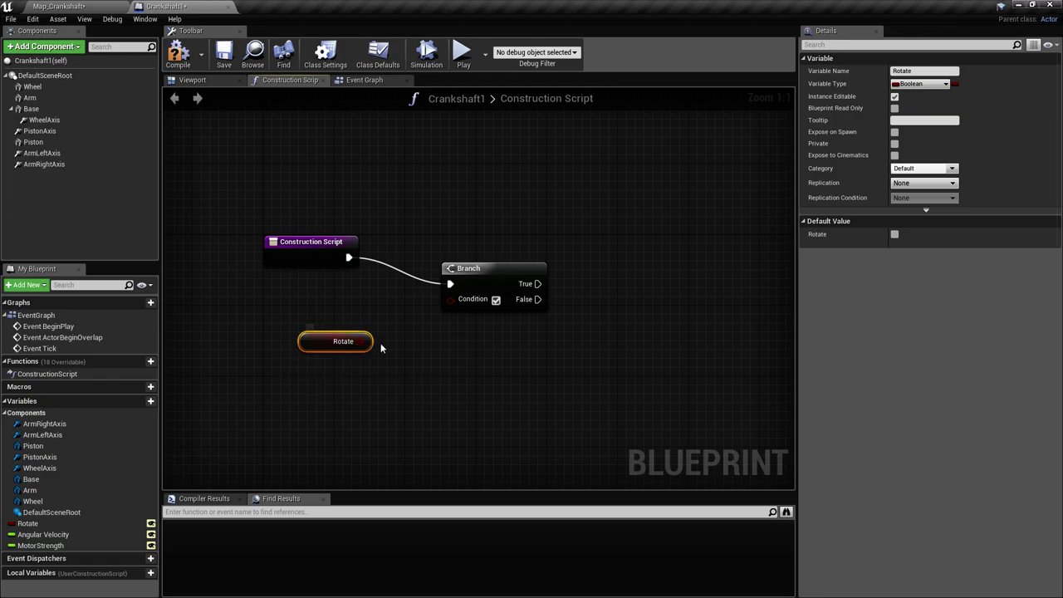
{"action": "right_click_drag", "start_coordinate": [510, 323], "coordinate": [420, 285]}
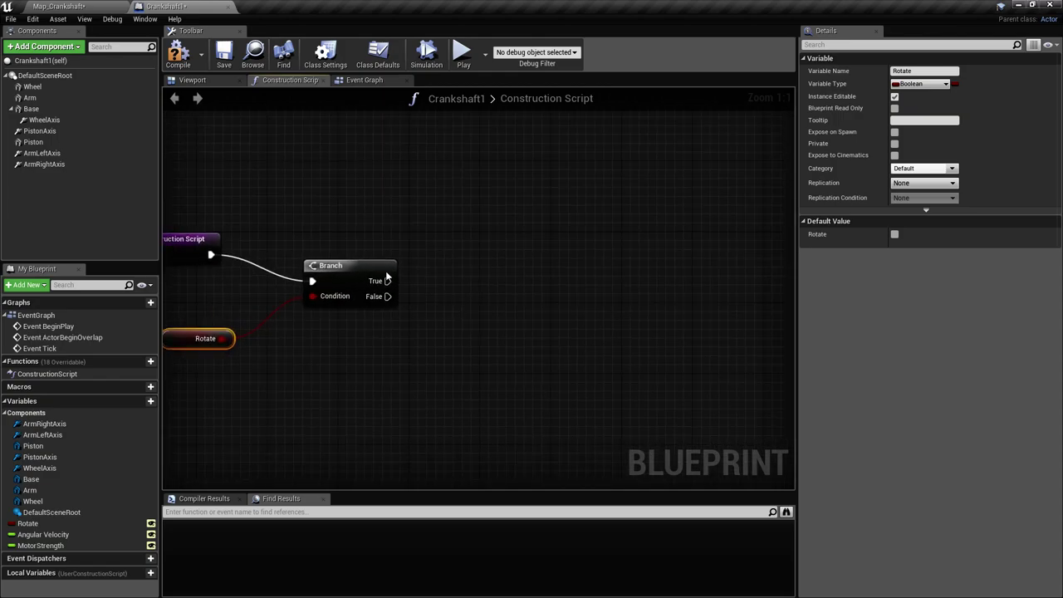
{"action": "left_click_drag", "start_coordinate": [178, 243], "coordinate": [165, 268]}
{"action": "right_click_drag", "start_coordinate": [570, 293], "coordinate": [426, 316]}
{"action": "right_click_drag", "start_coordinate": [355, 249], "coordinate": [412, 230]}
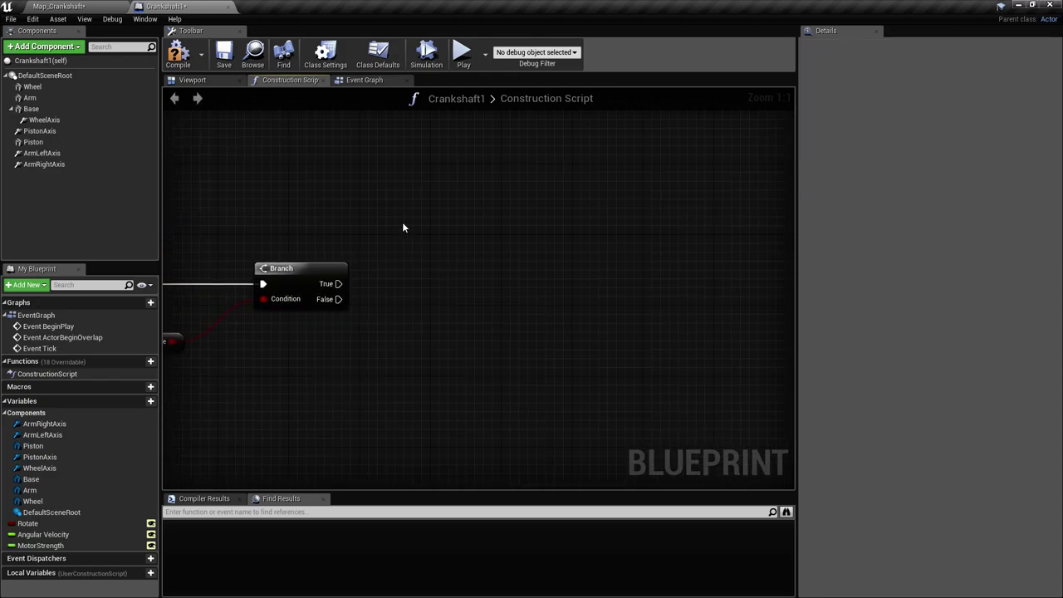
Step: Place a getter for the WheelAxis component and add a Set Angular Drive Params node that targets it
{"action": "left_click_drag", "start_coordinate": [44, 122], "coordinate": [427, 271]}
{"action": "left_click", "coordinate": [218, 80]}
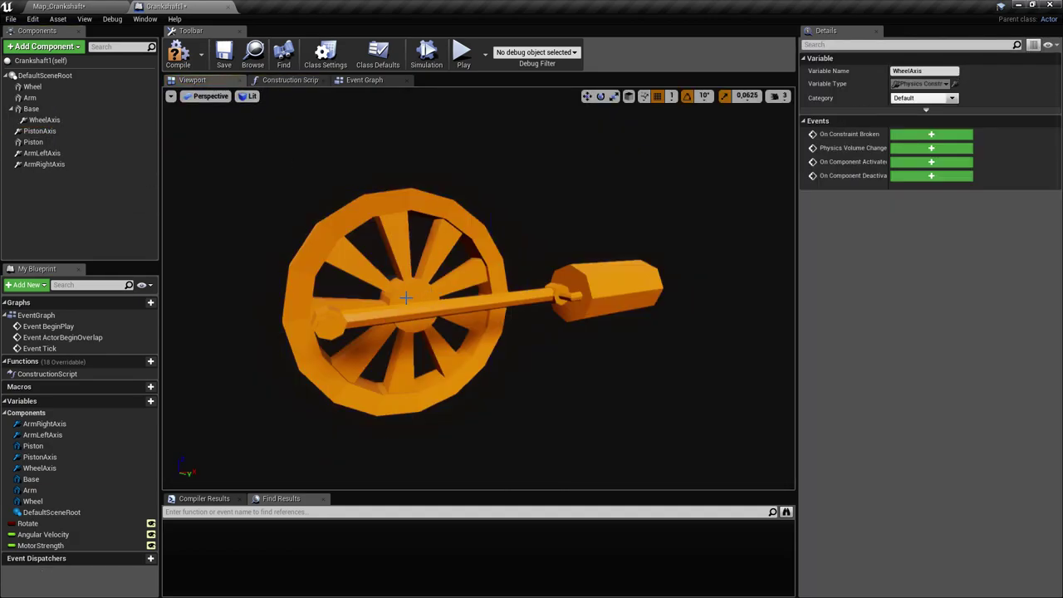
{"action": "left_click", "coordinate": [360, 81]}
{"action": "left_click", "coordinate": [309, 81]}
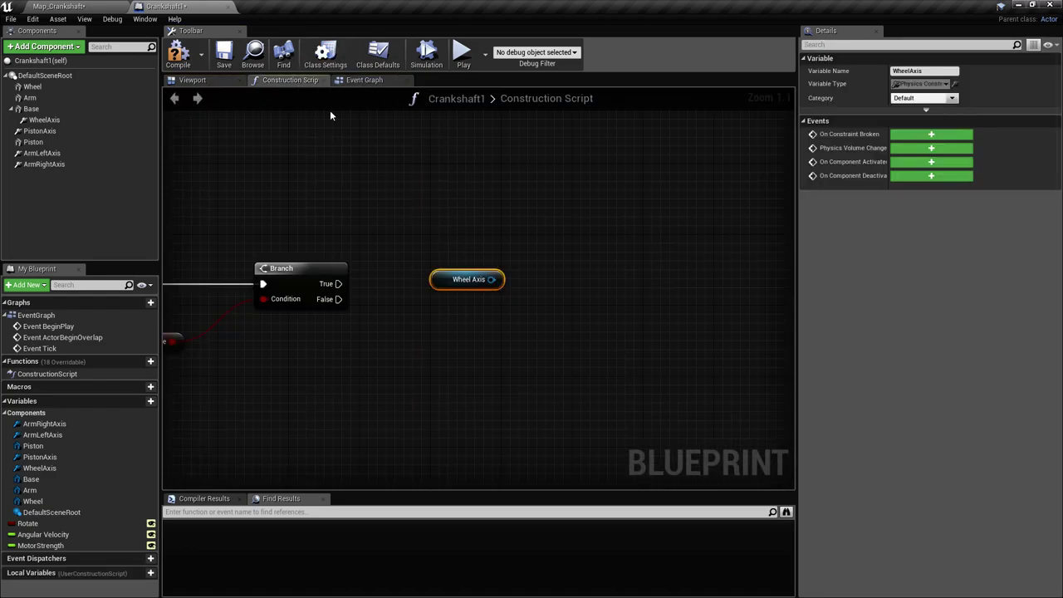
{"action": "left_click_drag", "start_coordinate": [396, 282], "coordinate": [447, 271]}
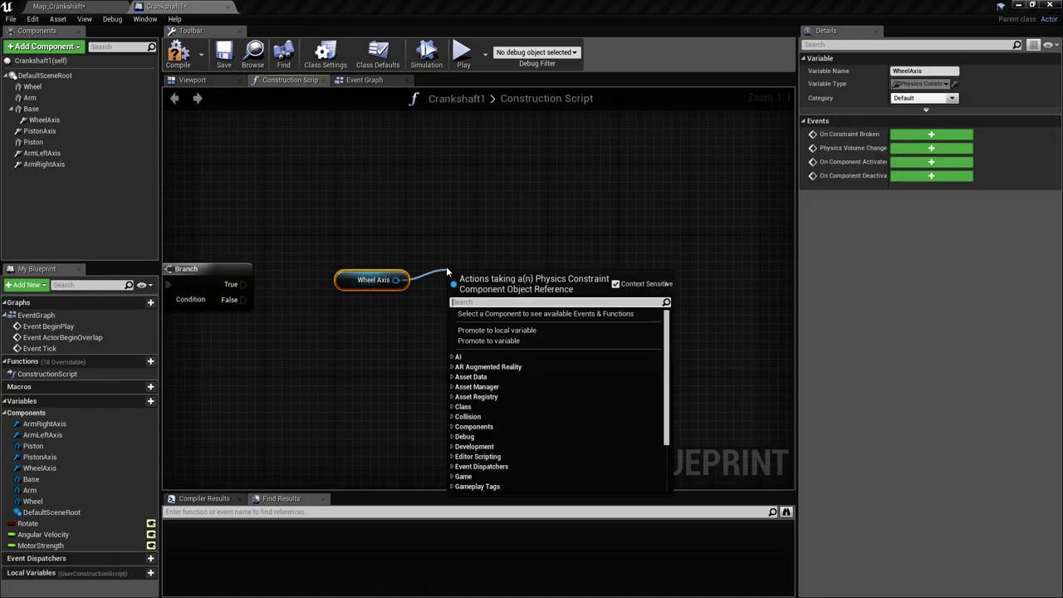
{"action": "type", "text": "set ang"}
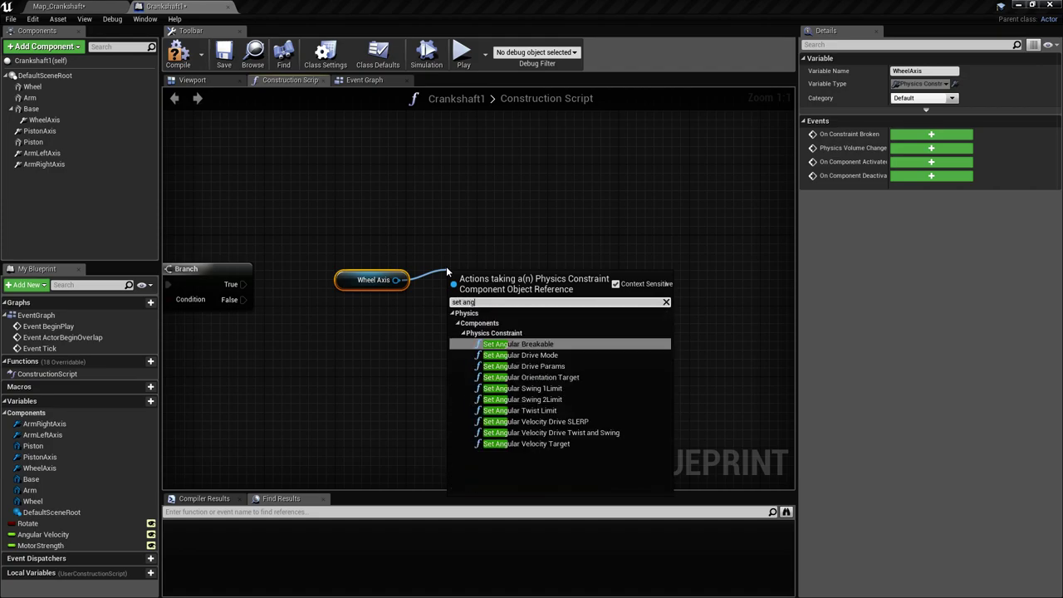
{"action": "type", "text": "ular"}
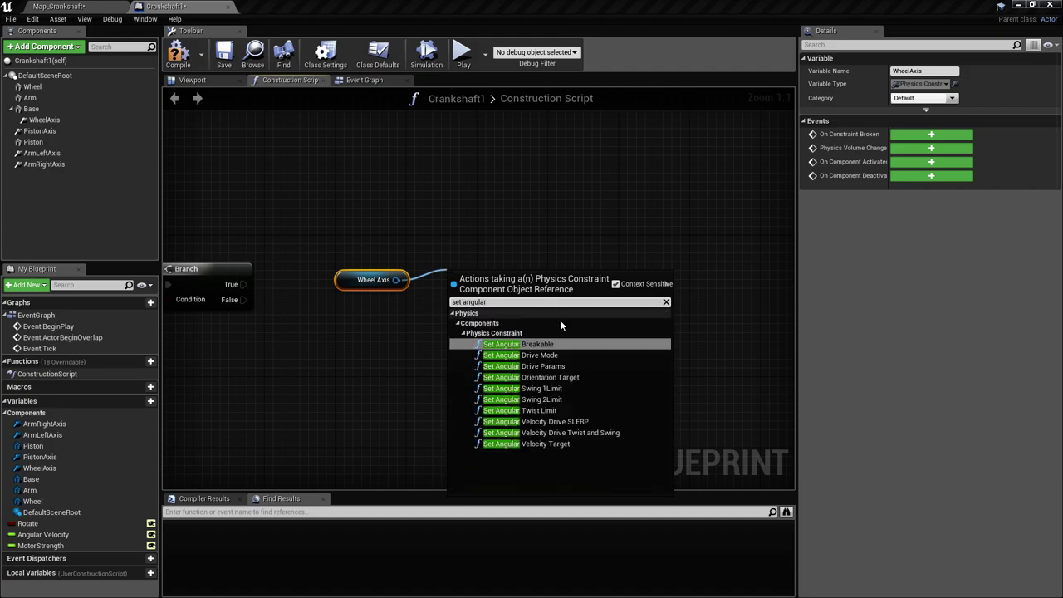
{"action": "left_click", "coordinate": [569, 366]}
{"action": "left_click_drag", "start_coordinate": [524, 288], "coordinate": [508, 262]}
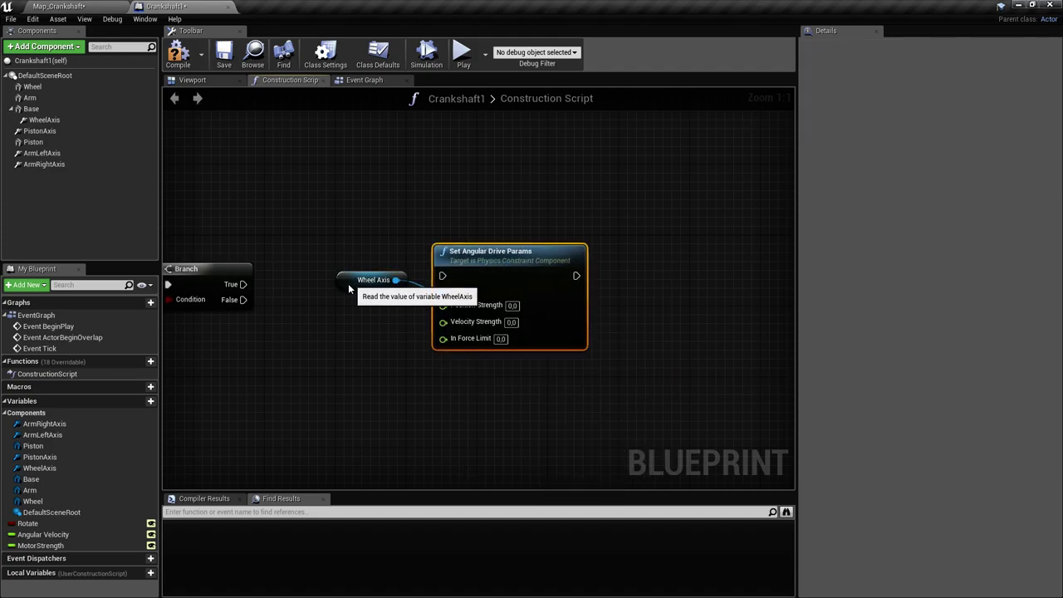
Step: Wire the Branch True output to Set Angular Drive Params and arrange the Wheel Axis getter below that wire
{"action": "left_click_drag", "start_coordinate": [350, 282], "coordinate": [245, 361]}
{"action": "left_click_drag", "start_coordinate": [311, 290], "coordinate": [443, 276]}
{"action": "right_click_drag", "start_coordinate": [407, 377], "coordinate": [401, 396]}
{"action": "left_click_drag", "start_coordinate": [239, 377], "coordinate": [283, 333]}
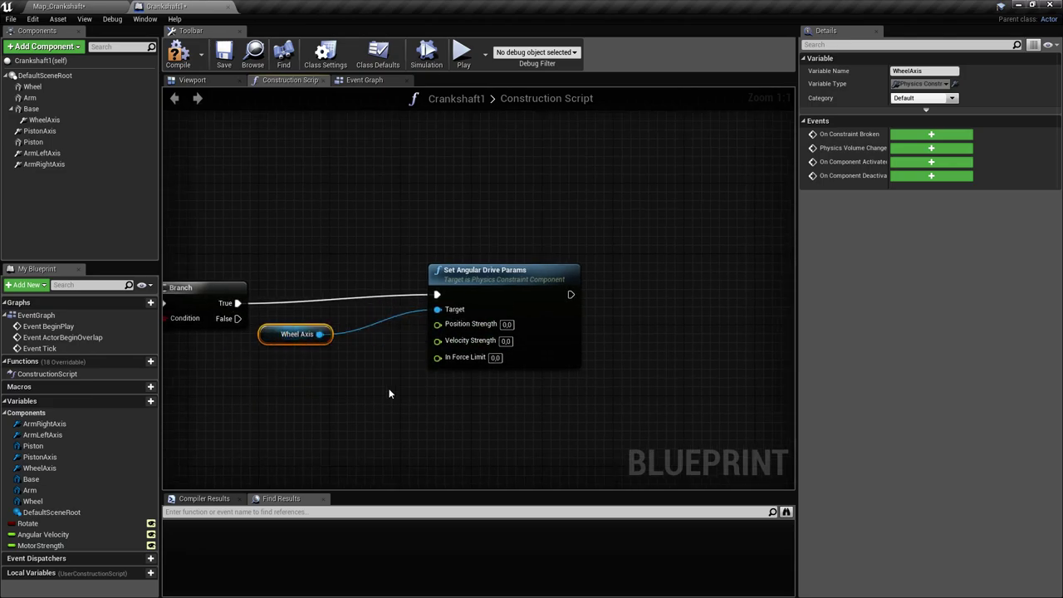
Step: Place a getter for MotorStrength and wire it to Velocity Strength on the Set Angular Drive Params node
{"action": "right_click_drag", "start_coordinate": [388, 388], "coordinate": [407, 374]}
{"action": "left_click_drag", "start_coordinate": [66, 544], "coordinate": [457, 327]}
{"action": "left_click", "coordinate": [357, 385]}
Step: Add a Set Angular Velocity Drive Twist and Swing node targeting Wheel Axis and wire it after Set Angular Drive Params
{"action": "right_click_drag", "start_coordinate": [617, 303], "coordinate": [499, 296]}
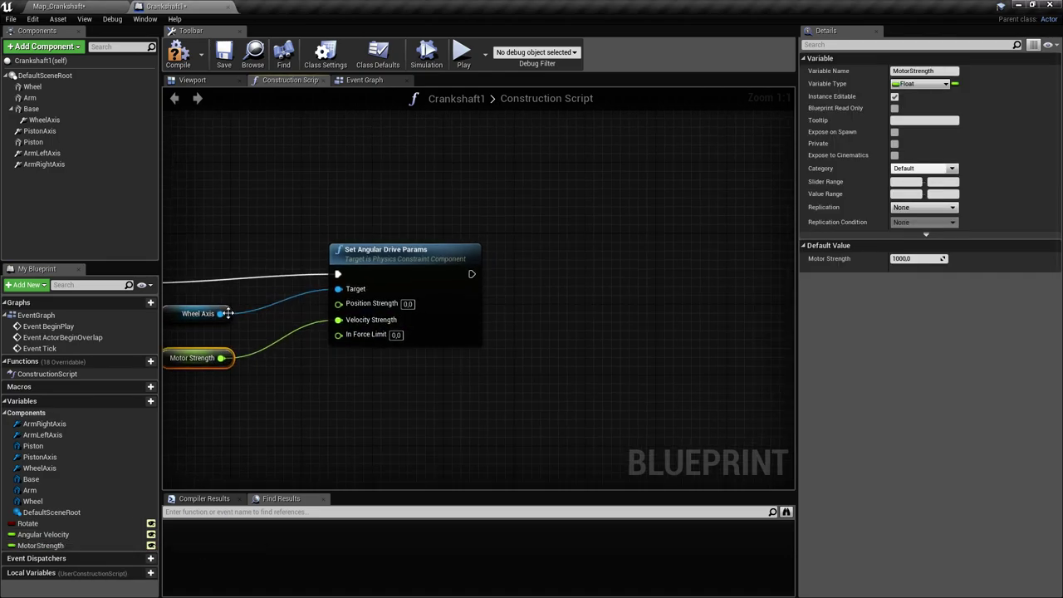
{"action": "left_click_drag", "start_coordinate": [228, 313], "coordinate": [529, 312]}
{"action": "type", "text": "set angular"}
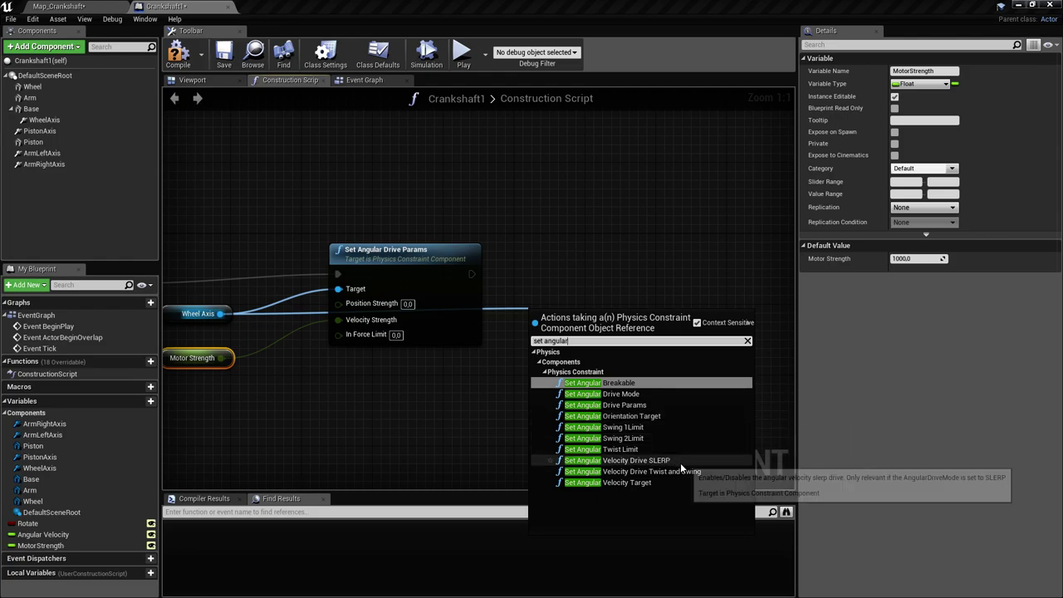
{"action": "key", "text": "Escape"}
{"action": "left_click_drag", "start_coordinate": [648, 330], "coordinate": [691, 277]}
{"action": "left_click_drag", "start_coordinate": [472, 274], "coordinate": [513, 281]}
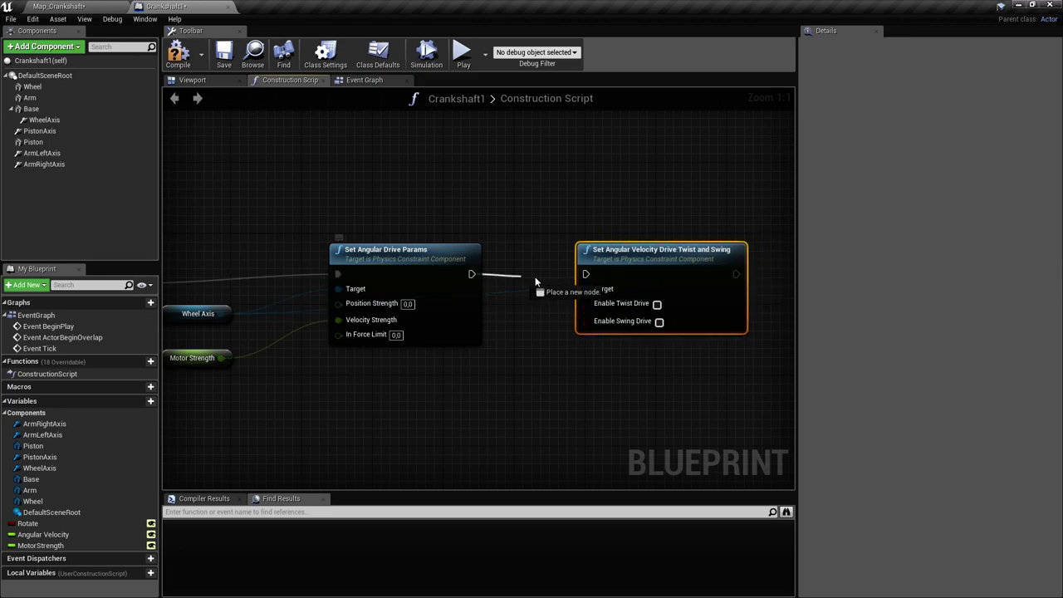
{"action": "left_click_drag", "start_coordinate": [585, 275], "coordinate": [585, 275]}
{"action": "right_click_drag", "start_coordinate": [634, 304], "coordinate": [502, 287]}
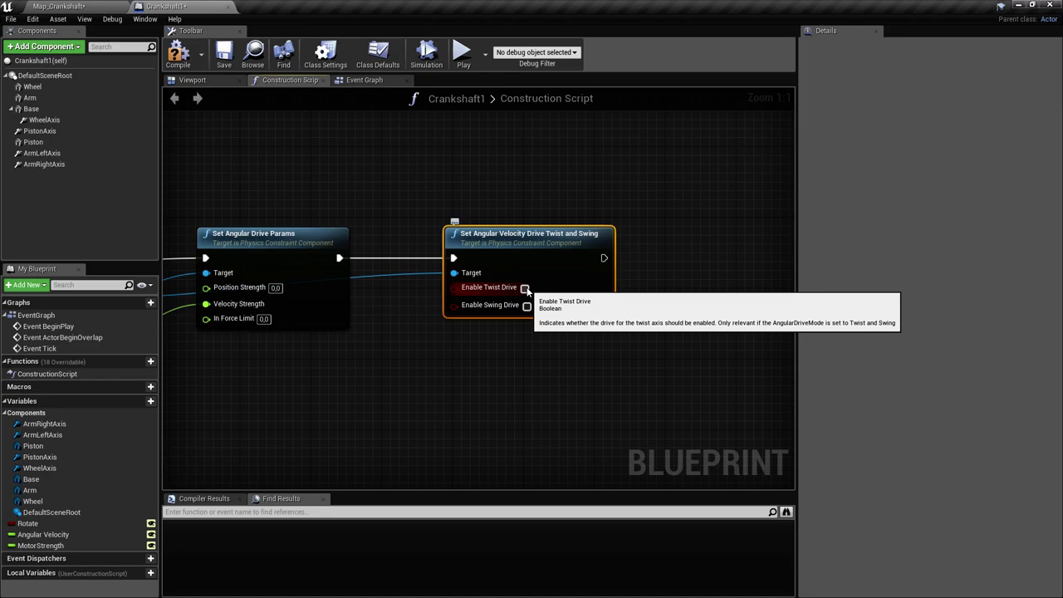
Step: Enable only Swing Drive on the Twist and Swing node, matching the WheelAxis component's Angular Motor settings
{"action": "left_click", "coordinate": [525, 288]}
{"action": "right_click_drag", "start_coordinate": [485, 360], "coordinate": [542, 361]}
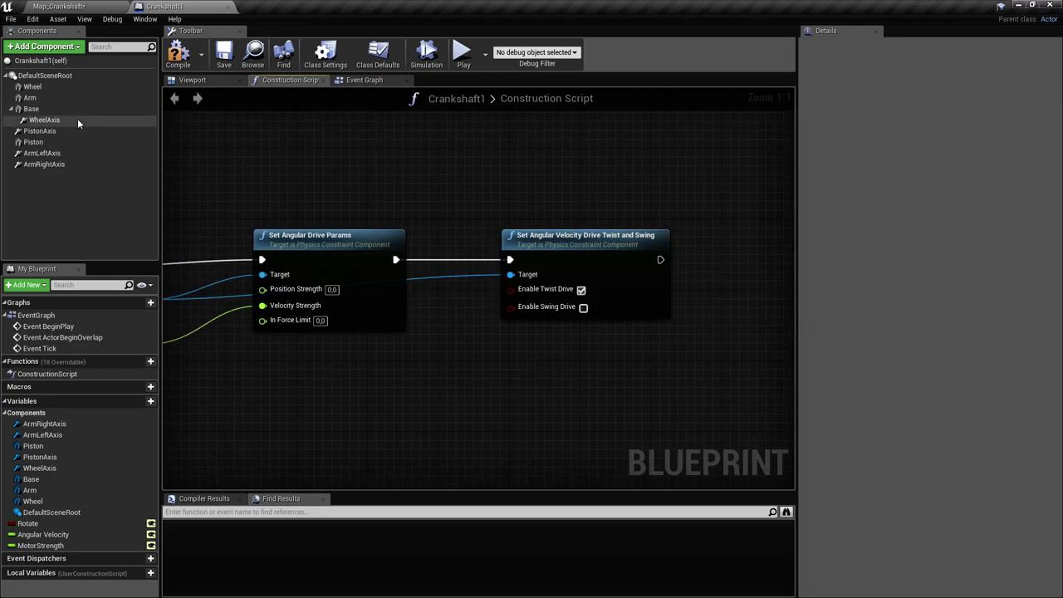
{"action": "left_click", "coordinate": [44, 120]}
{"action": "scroll", "coordinate": [1013, 291], "scroll_direction": "down", "scroll_amount": 5}
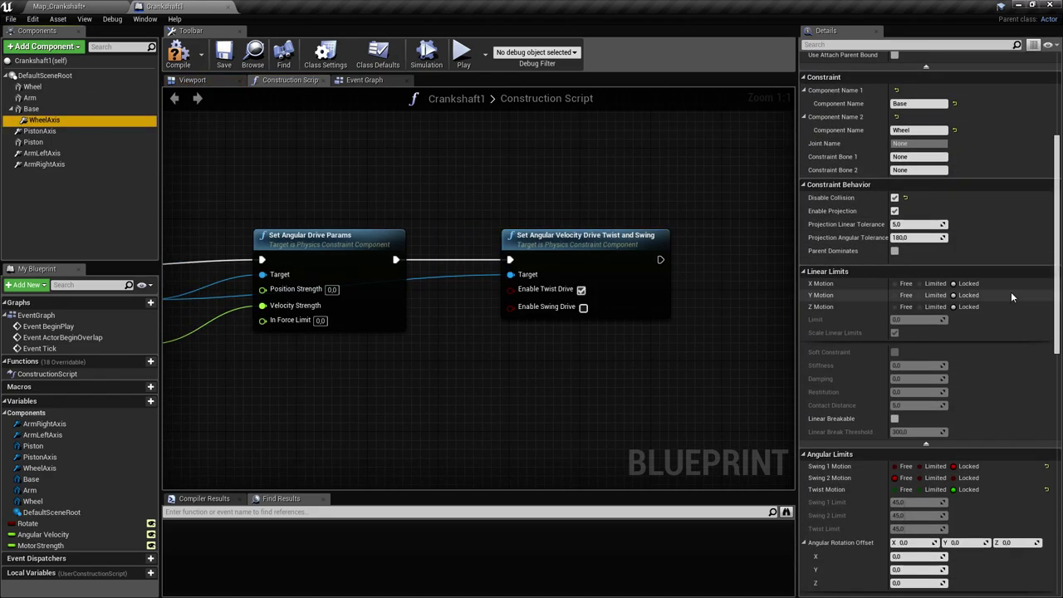
{"action": "scroll", "coordinate": [1012, 292], "scroll_direction": "down", "scroll_amount": 3}
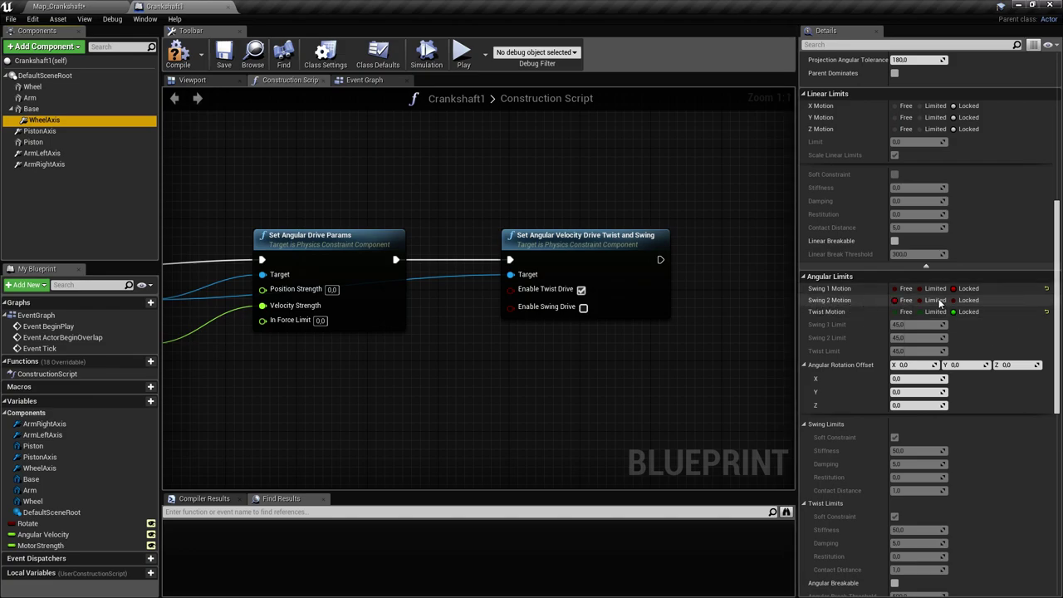
{"action": "scroll", "coordinate": [918, 300], "scroll_direction": "down", "scroll_amount": 6}
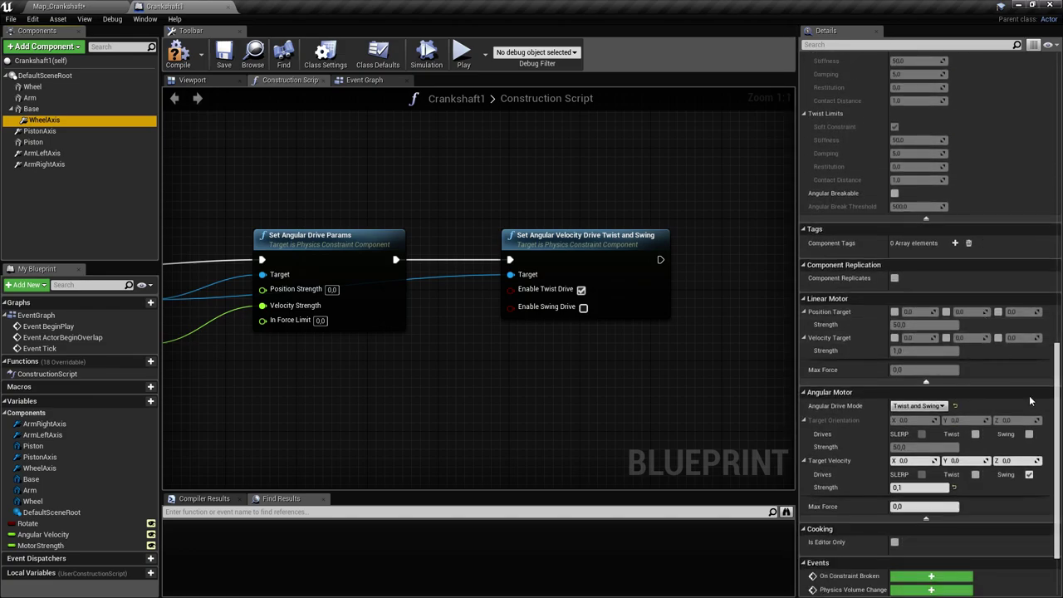
{"action": "left_click", "coordinate": [1028, 475]}
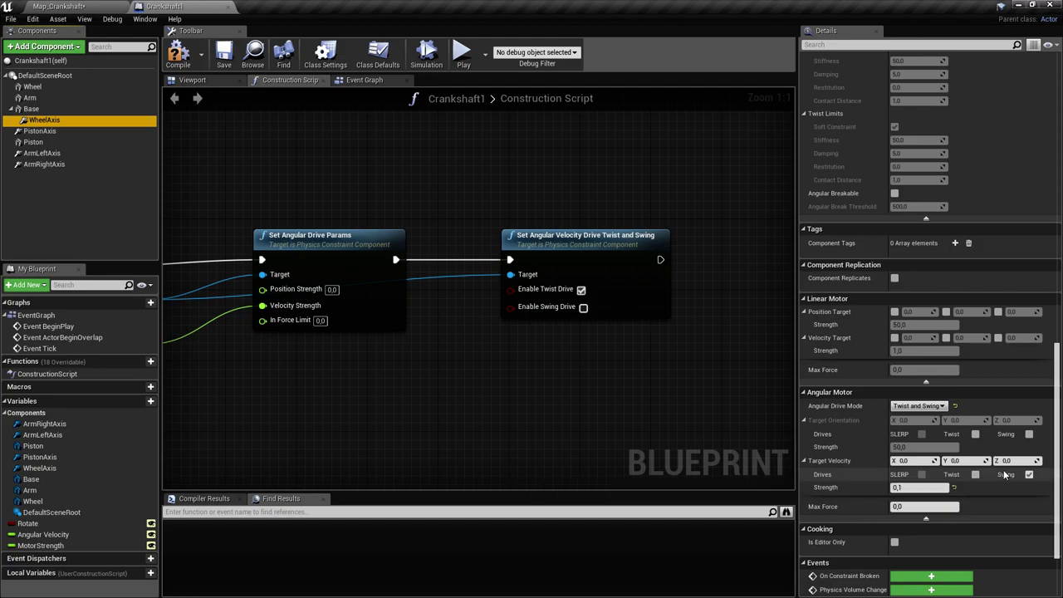
{"action": "right_click_drag", "start_coordinate": [541, 350], "coordinate": [530, 366]}
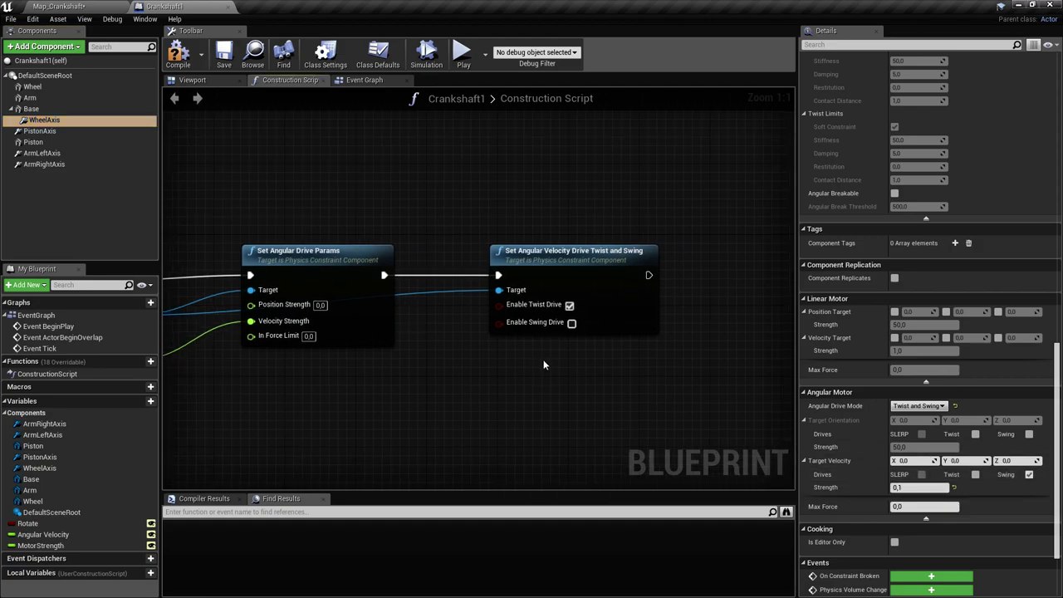
{"action": "left_click", "coordinate": [572, 324]}
Step: Add a Set Angular Velocity Target node targeting Wheel Axis and chain it after the Twist and Swing node
{"action": "right_click_drag", "start_coordinate": [587, 334], "coordinate": [645, 300]}
{"action": "scroll", "coordinate": [490, 337], "scroll_direction": "down", "scroll_amount": 1}
{"action": "left_click_drag", "start_coordinate": [229, 288], "coordinate": [710, 336]}
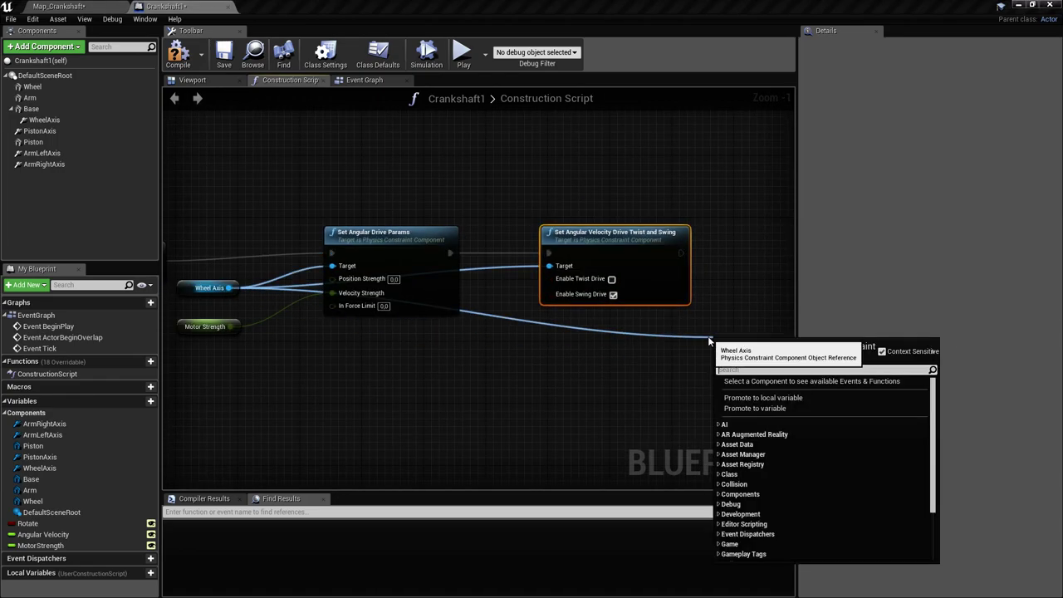
{"action": "type", "text": "set"}
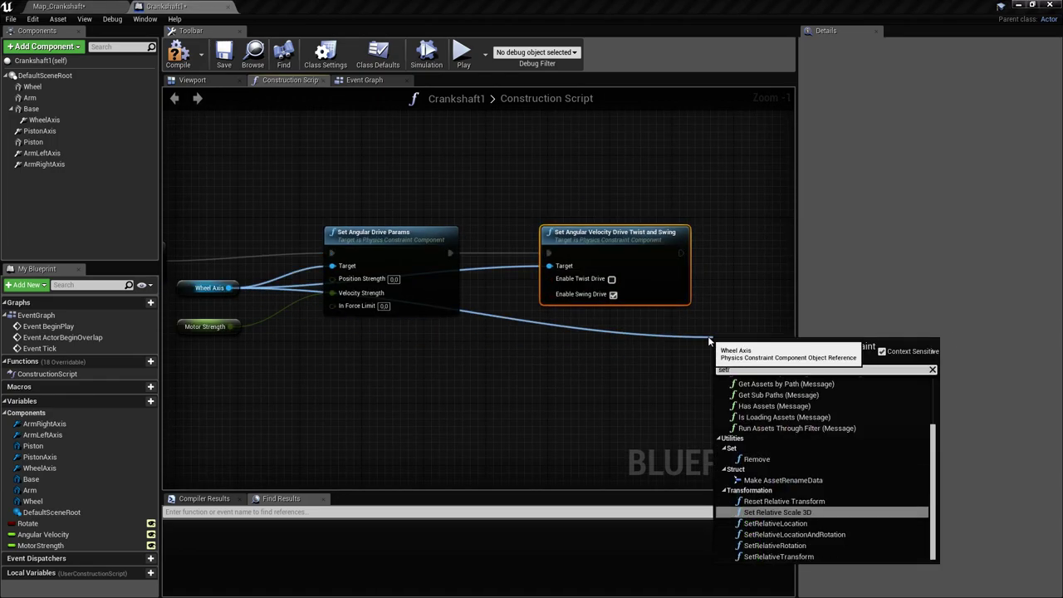
{"action": "key", "text": "BackSpace"}
{"action": "type", "text": "am"}
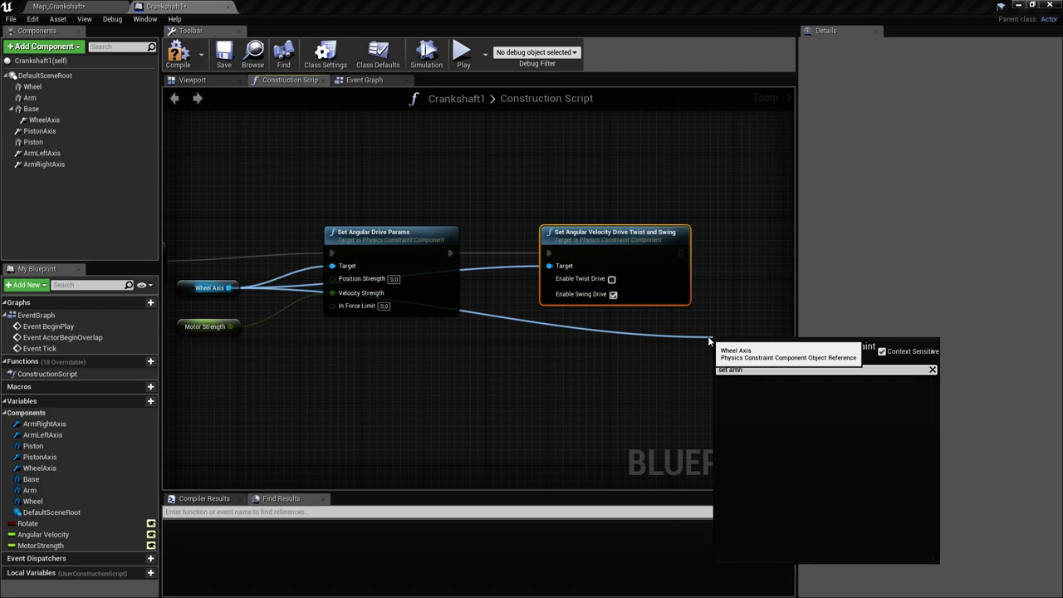
{"action": "type", "text": "ngula"}
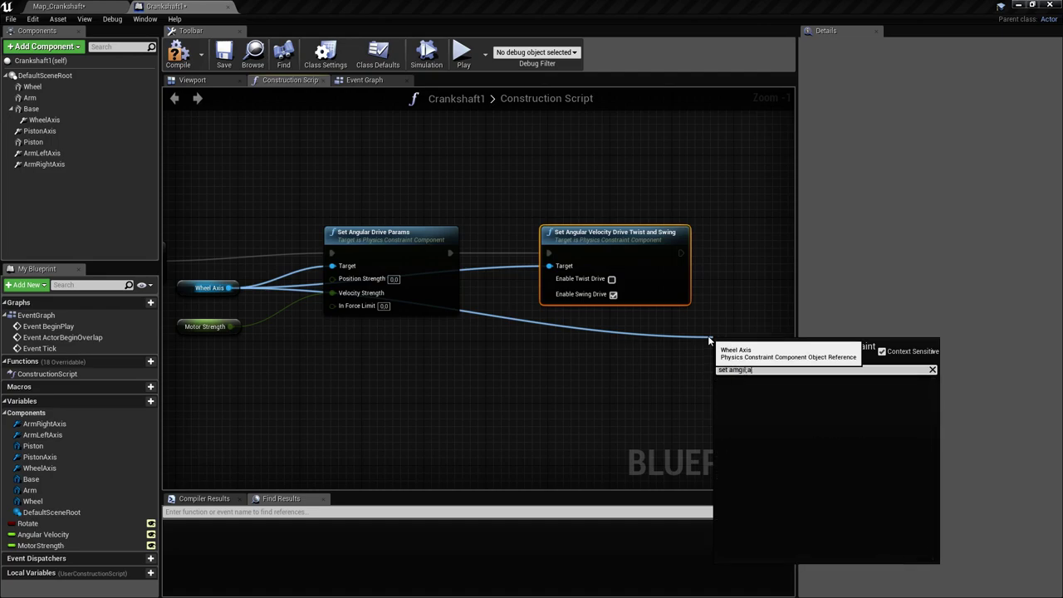
{"action": "key", "text": "BackSpace"}
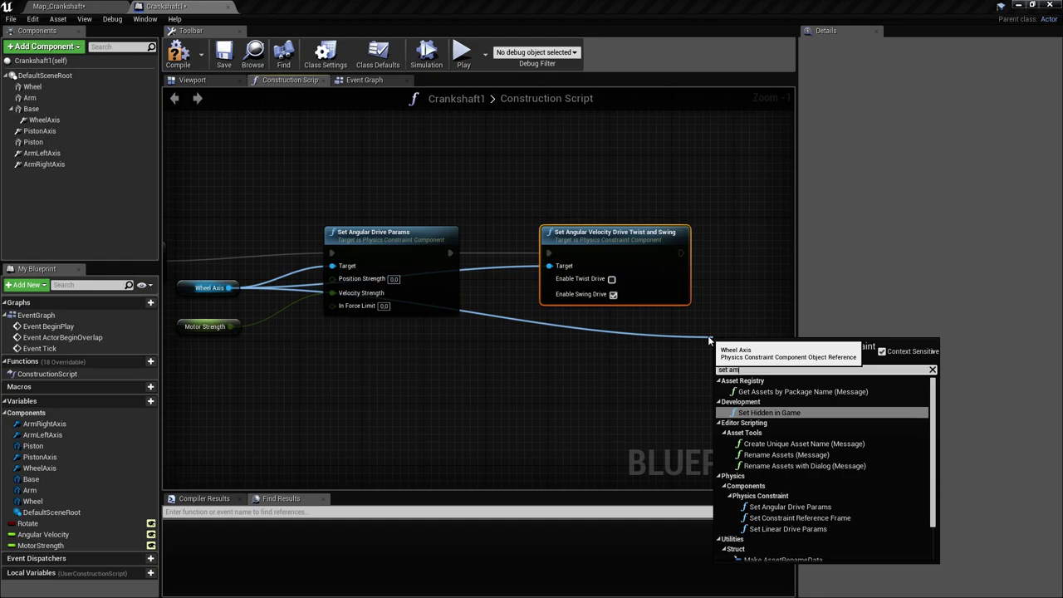
{"action": "type", "text": "gu"}
{"action": "key", "text": "BackSpace"}
{"action": "key", "text": "BackSpace"}
{"action": "type", "text": "ngular velo"}
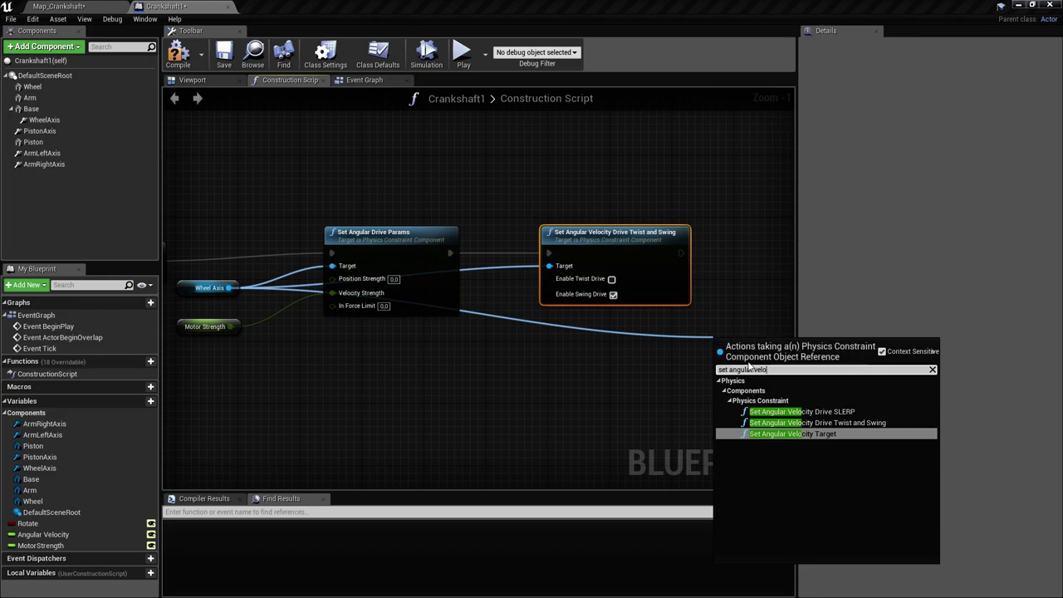
{"action": "left_click", "coordinate": [836, 436]}
{"action": "right_click_drag", "start_coordinate": [694, 377], "coordinate": [514, 380]}
{"action": "left_click_drag", "start_coordinate": [571, 347], "coordinate": [569, 262]}
Step: Place a getter for Angular Velocity and delete the float-to-vector conversion node between it and In Vel Target
{"action": "right_click_drag", "start_coordinate": [401, 391], "coordinate": [345, 391]}
{"action": "left_click_drag", "start_coordinate": [62, 536], "coordinate": [511, 287]}
{"action": "left_click", "coordinate": [385, 376]}
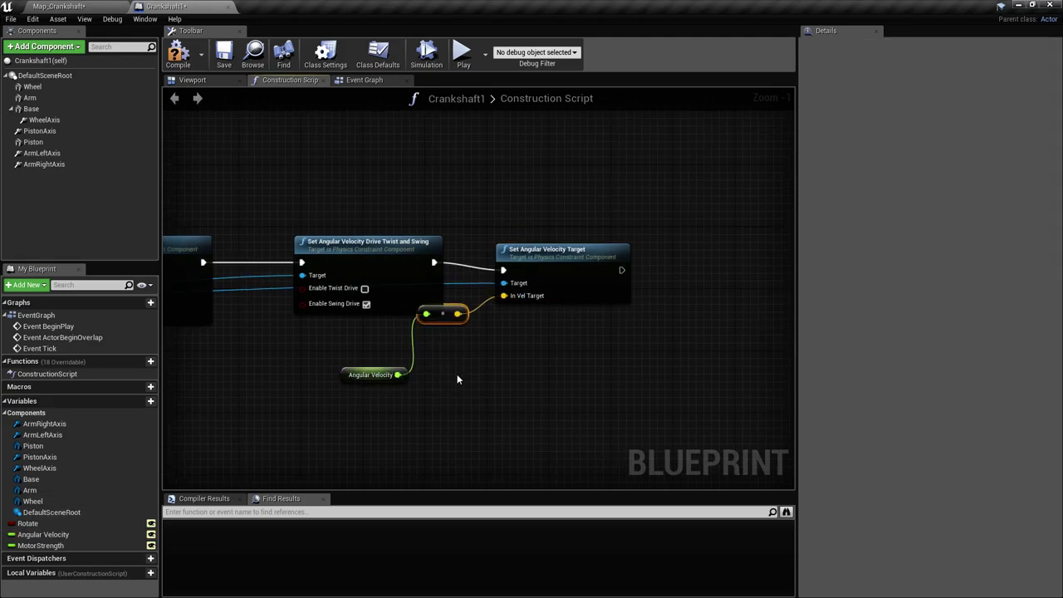
{"action": "left_click", "coordinate": [448, 324]}
Step: Split the In Vel Target pin into X, Y and Z and wire the Angular Velocity getter to its Y input
{"action": "right_click", "coordinate": [506, 295]}
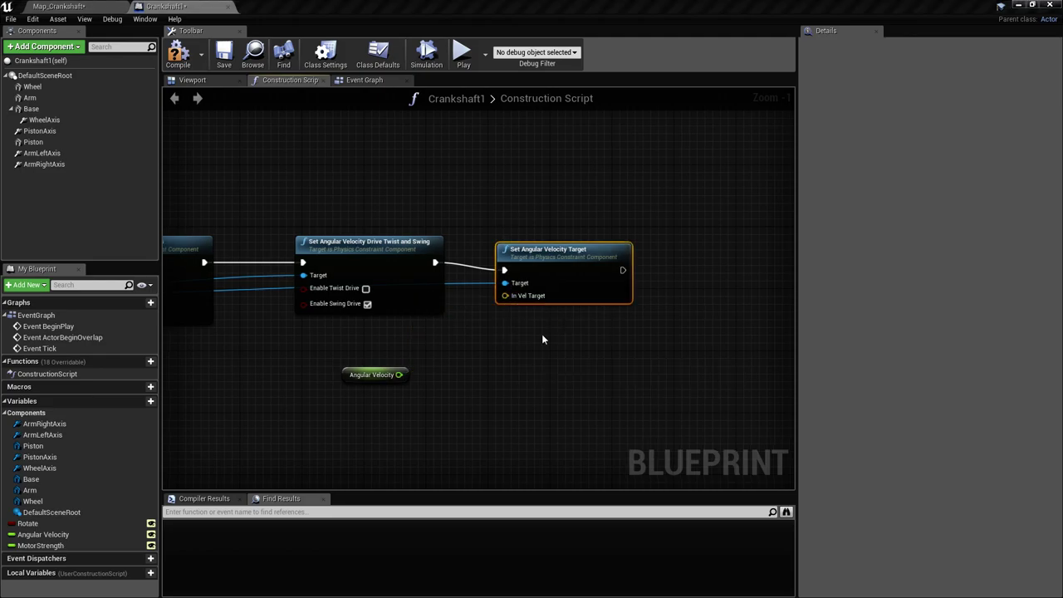
{"action": "left_click_drag", "start_coordinate": [367, 376], "coordinate": [405, 337]}
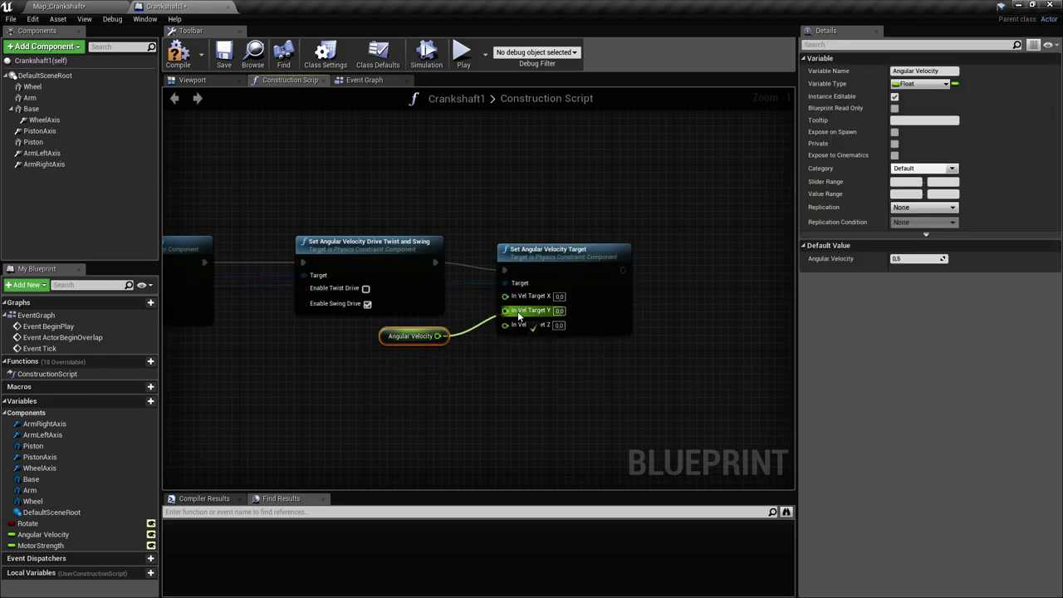
{"action": "left_click_drag", "start_coordinate": [518, 316], "coordinate": [519, 316]}
{"action": "scroll", "coordinate": [510, 355], "scroll_direction": "up", "scroll_amount": 1}
{"action": "right_click_drag", "start_coordinate": [525, 347], "coordinate": [544, 339]}
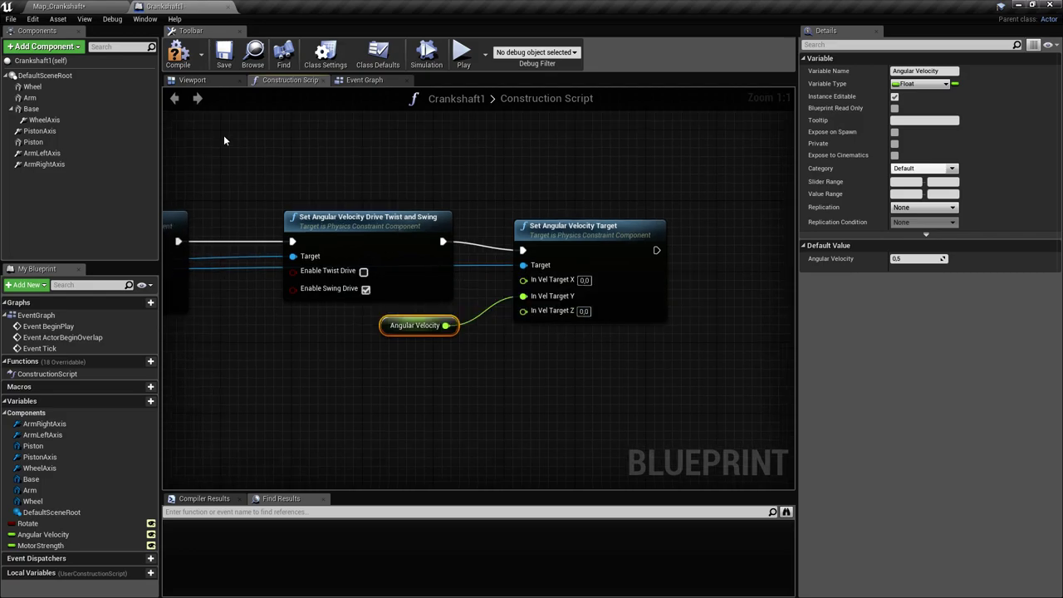
Step: Compare the Construction Script's drive nodes with the Angular Motor settings of the WheelAxis component
{"action": "scroll", "coordinate": [599, 248], "scroll_direction": "down", "scroll_amount": 2}
{"action": "right_click_drag", "start_coordinate": [283, 242], "coordinate": [462, 244]}
{"action": "right_click_drag", "start_coordinate": [329, 290], "coordinate": [353, 278]}
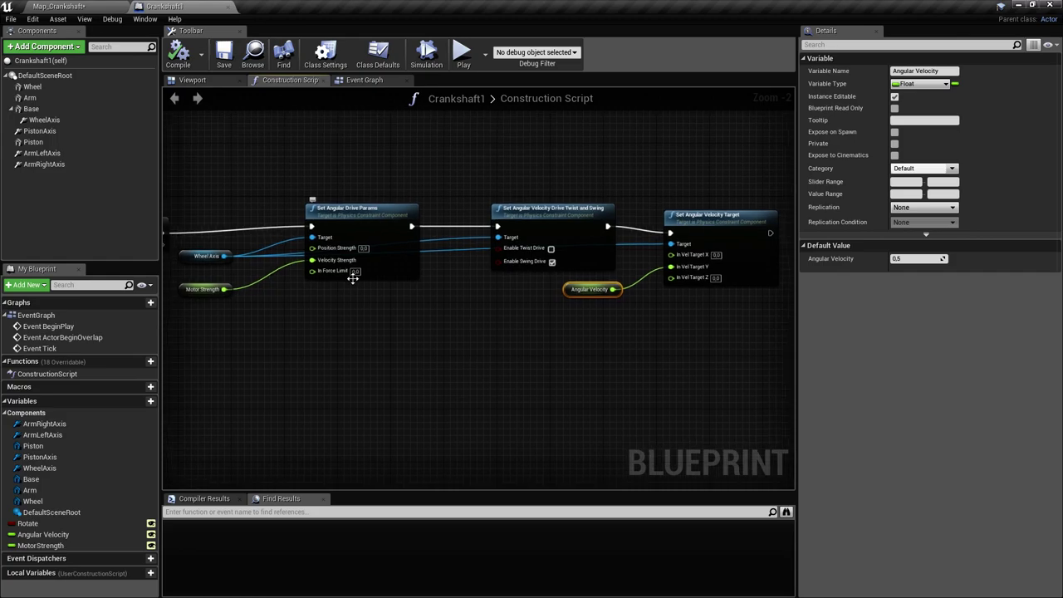
{"action": "left_click", "coordinate": [51, 121]}
{"action": "scroll", "coordinate": [984, 363], "scroll_direction": "down", "scroll_amount": 15}
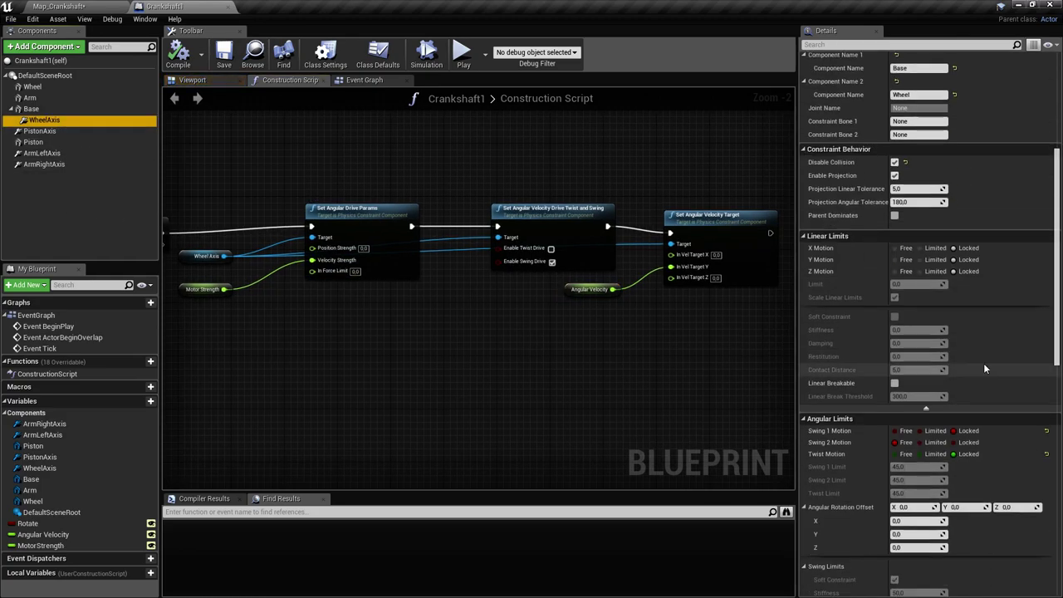
{"action": "scroll", "coordinate": [982, 392], "scroll_direction": "down", "scroll_amount": 4}
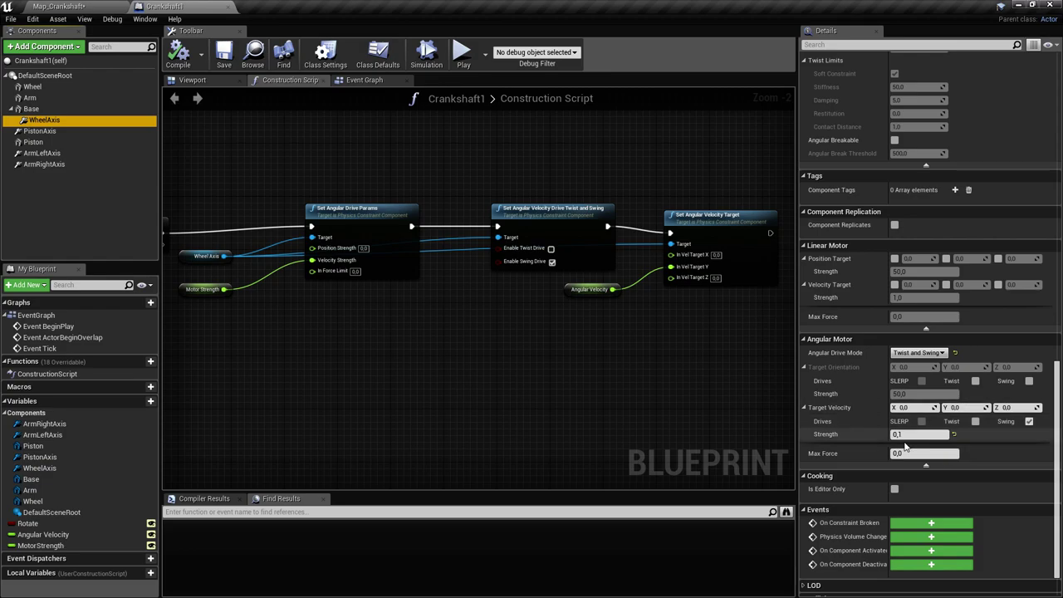
{"action": "right_click_drag", "start_coordinate": [398, 269], "coordinate": [451, 280]}
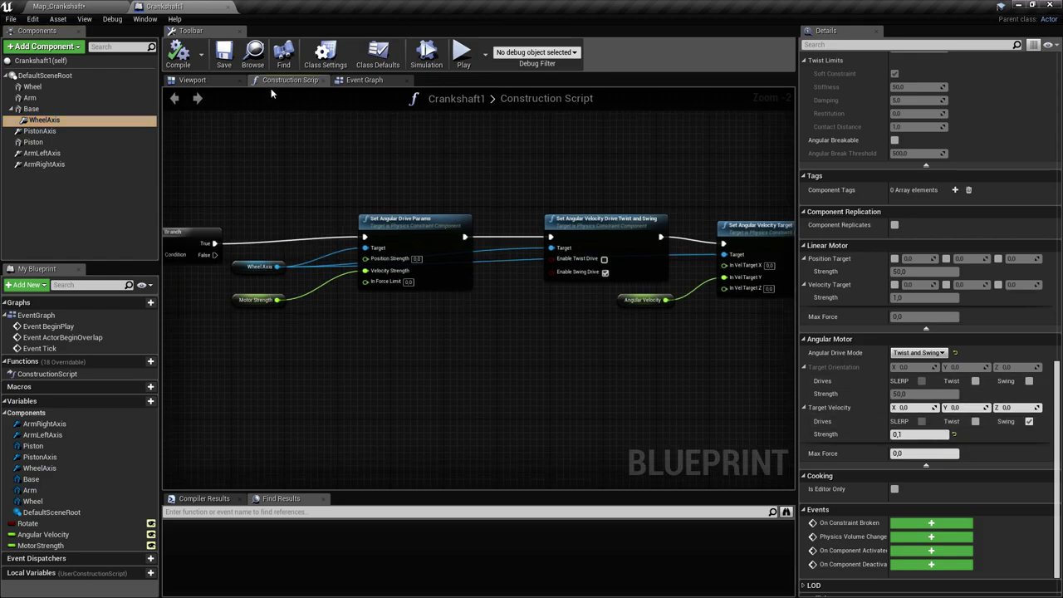
Step: Switch to the Map_Crankshaft level, frame the crankshafts, and run and stop a play test of their motion
{"action": "left_click", "coordinate": [108, 9]}
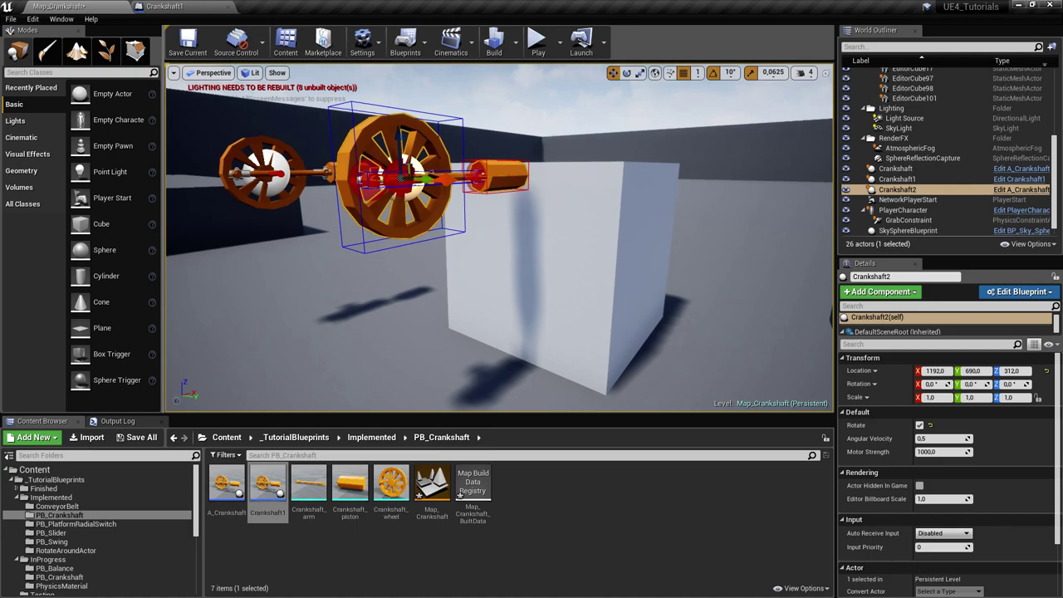
{"action": "key", "text": "s"}
{"action": "right_click_drag", "start_coordinate": [532, 267], "coordinate": [483, 249]}
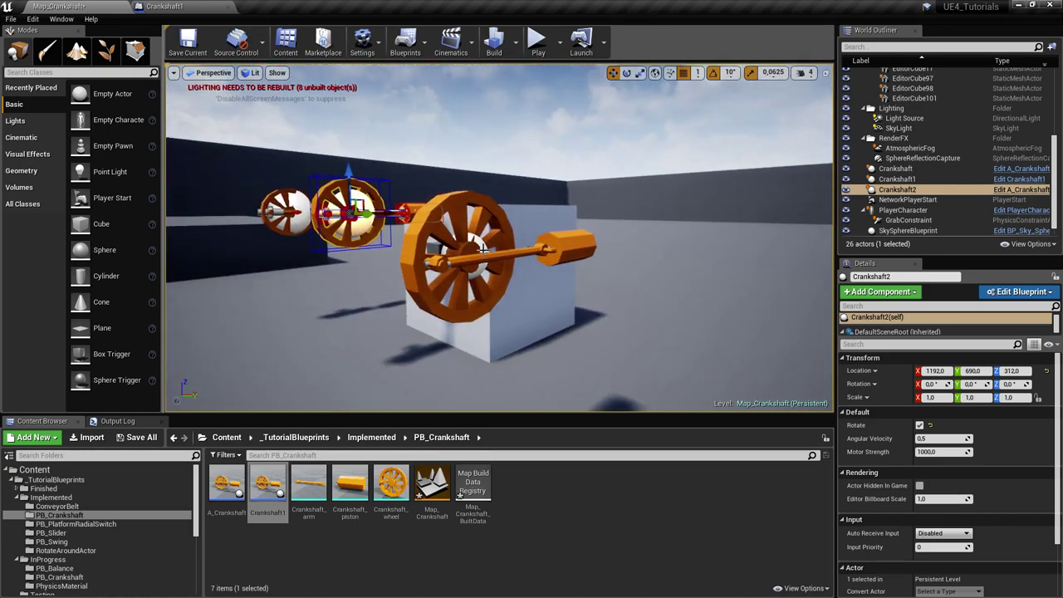
{"action": "right_click_drag", "start_coordinate": [510, 123], "coordinate": [510, 124]}
{"action": "left_click", "coordinate": [538, 41]}
{"action": "left_click", "coordinate": [523, 106]}
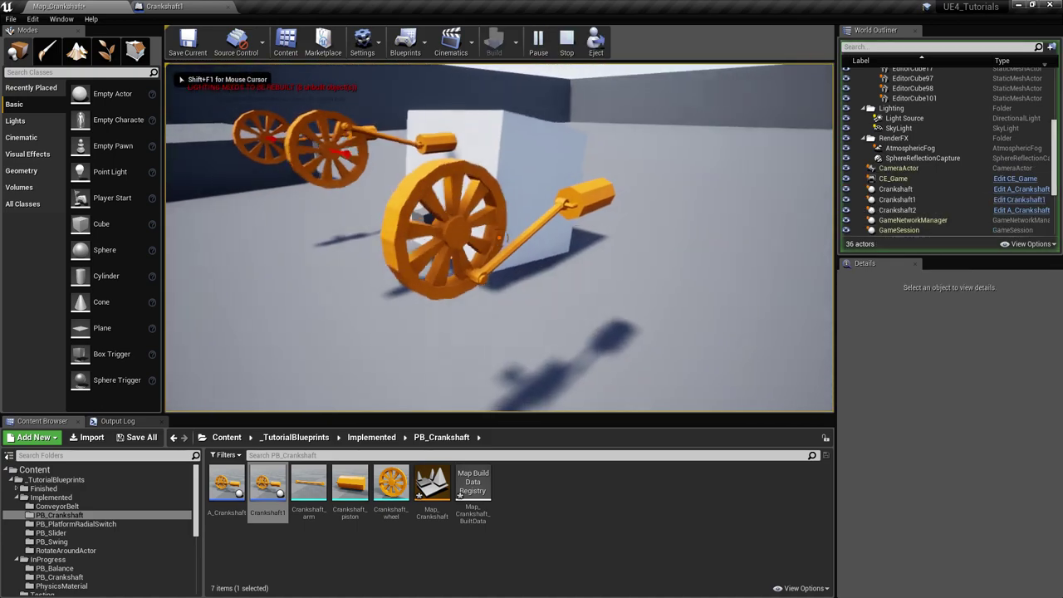
{"action": "key", "text": "Escape"}
Step: Run another play test of the level, walk around the moving crankshafts, and stop it
{"action": "left_click", "coordinate": [450, 224]}
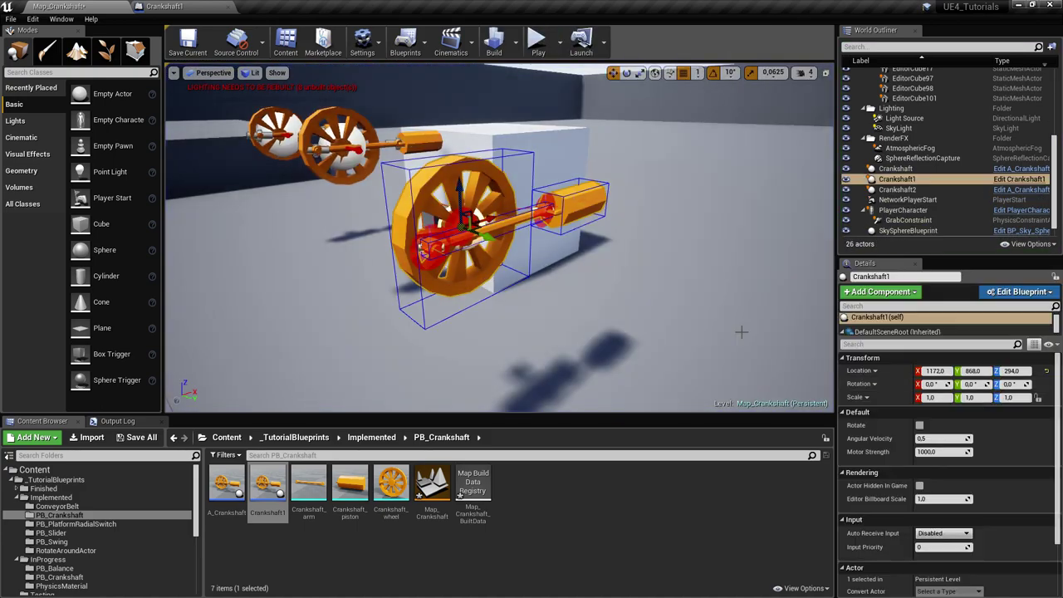
{"action": "left_click", "coordinate": [548, 56]}
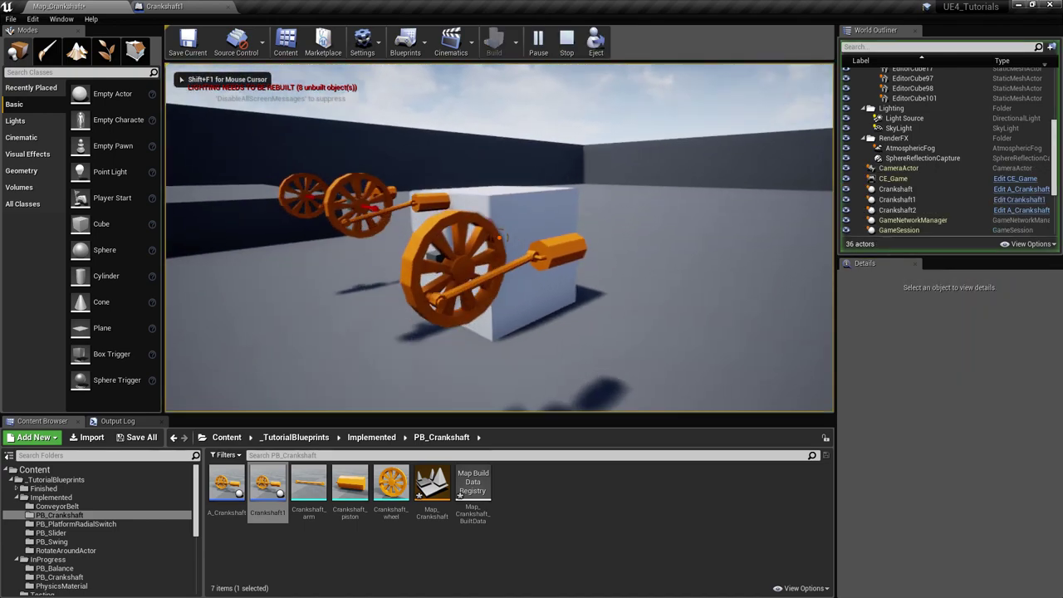
{"action": "key", "text": "d"}
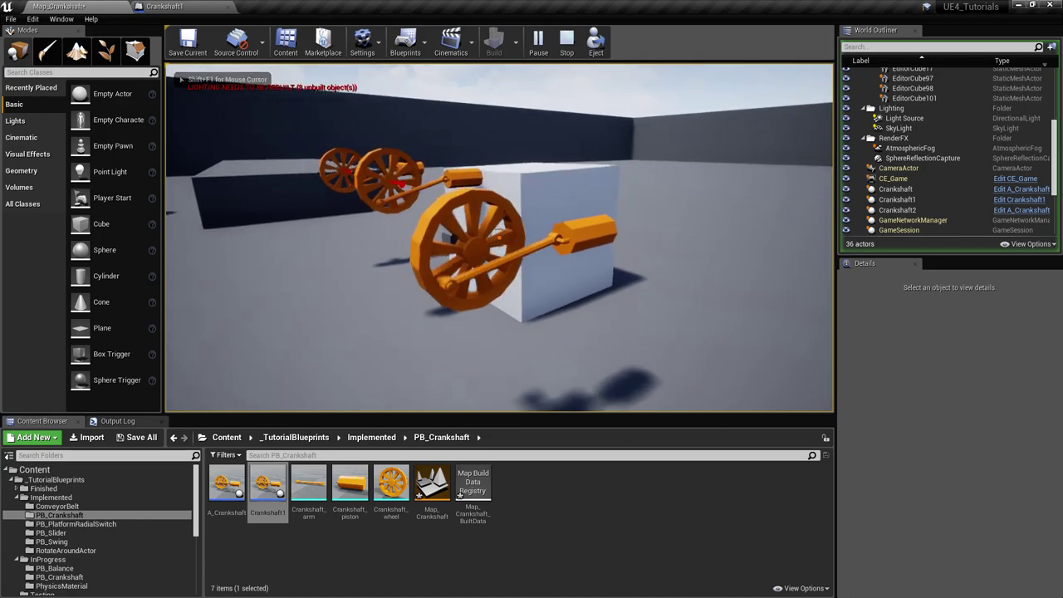
{"action": "key", "text": "w"}
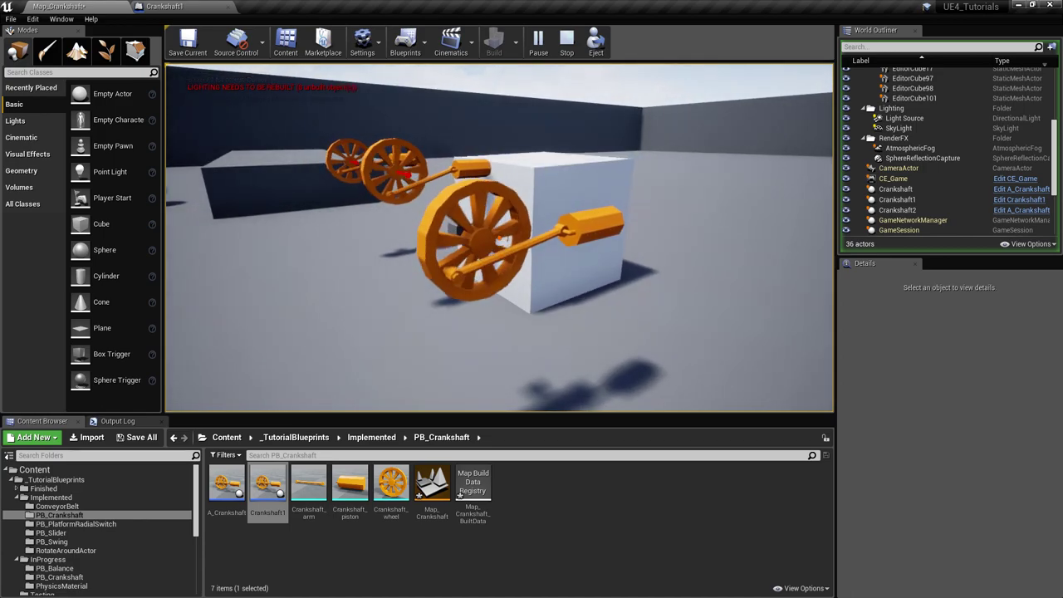
{"action": "key", "text": "Escape"}
{"action": "right_click_drag", "start_coordinate": [312, 268], "coordinate": [349, 261]}
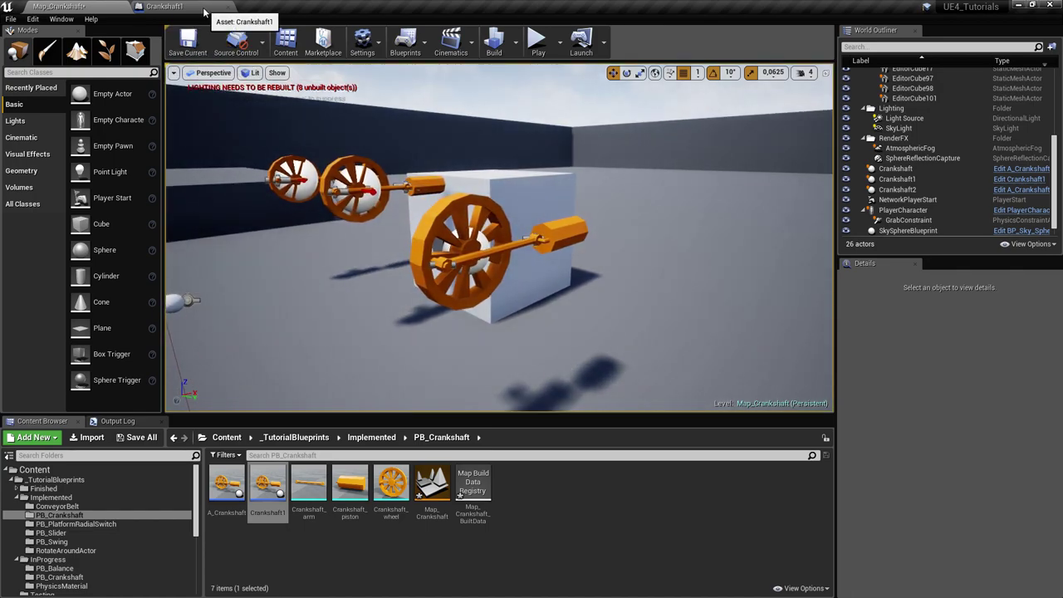
Step: Return to the Crankshaft1 Blueprint, select the Wheel component, bring its physics properties into view and show the 3D model
{"action": "left_click", "coordinate": [203, 10]}
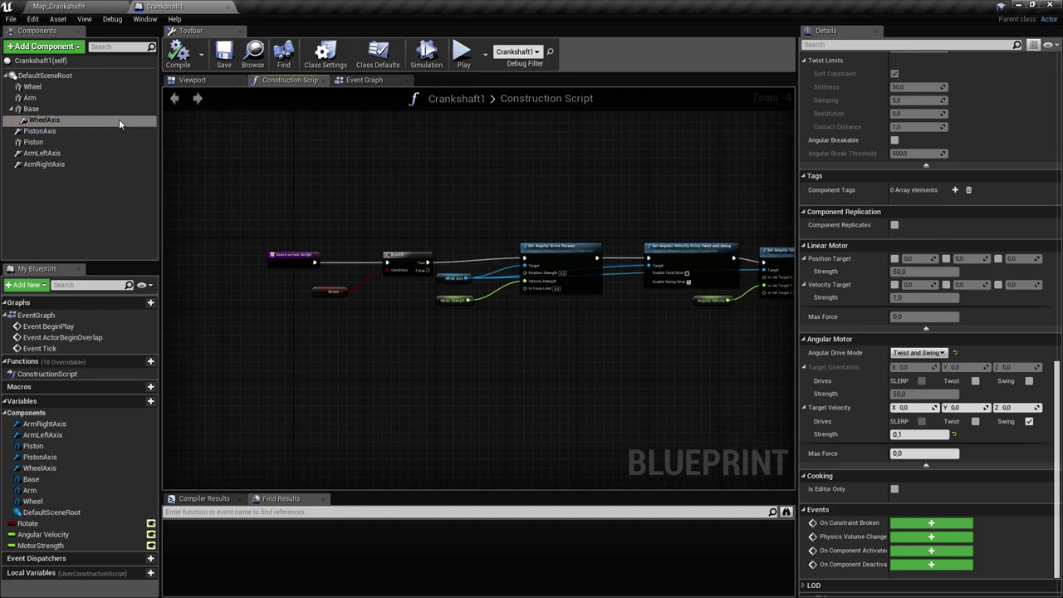
{"action": "left_click", "coordinate": [69, 89]}
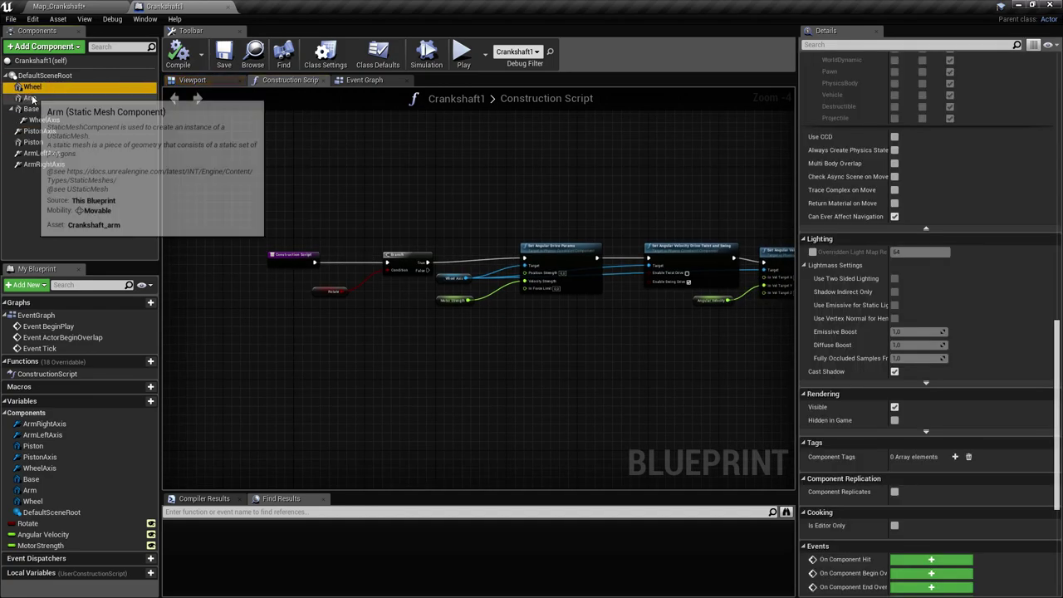
{"action": "left_click_drag", "start_coordinate": [1057, 368], "coordinate": [1029, 88]}
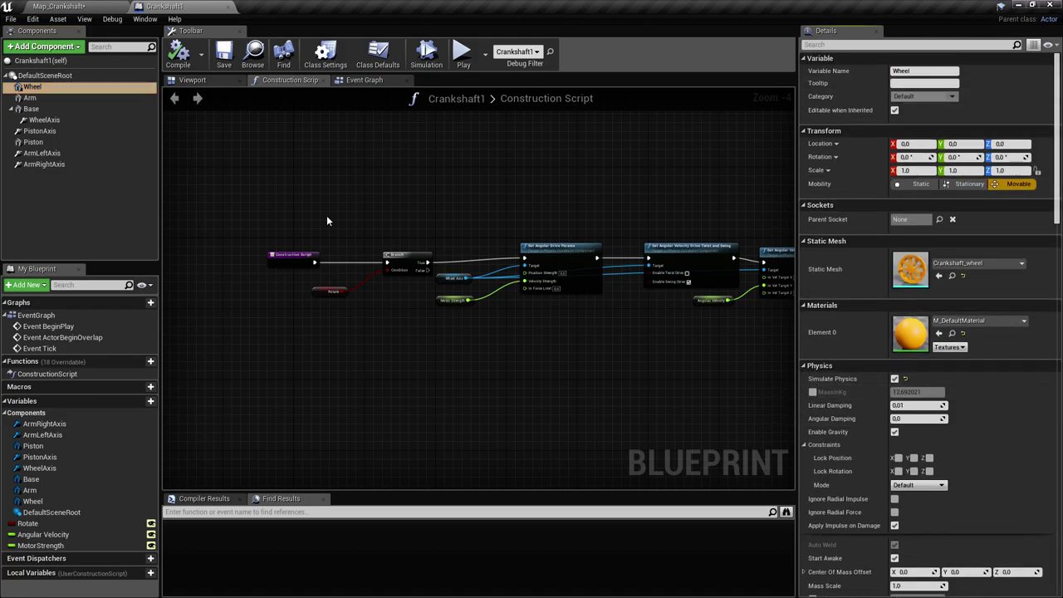
{"action": "left_click", "coordinate": [196, 80]}
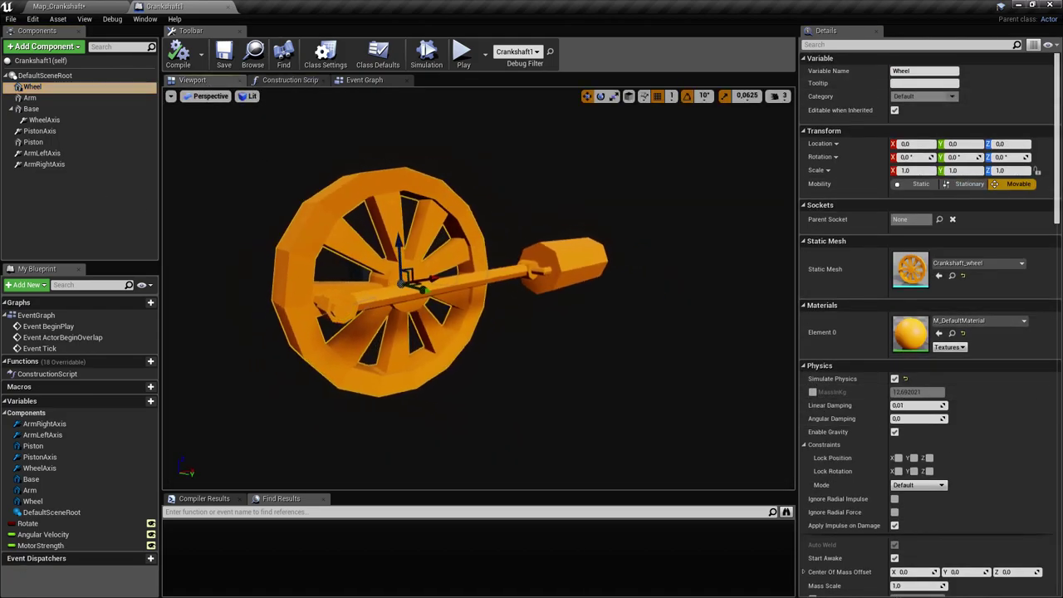
Step: Examine how the wheel, arm and piston of the crankshaft fit together from several angles
{"action": "right_click_drag", "start_coordinate": [478, 288], "coordinate": [462, 274]}
{"action": "key", "text": "a"}
{"action": "right_click_drag", "start_coordinate": [410, 301], "coordinate": [467, 293]}
{"action": "key", "text": "w"}
{"action": "key", "text": "s"}
{"action": "mouse_move", "coordinate": [415, 324]}
{"action": "right_mouse_down"}
{"action": "mouse_move", "coordinate": [403, 329]}
{"action": "mouse_move", "coordinate": [423, 320]}
{"action": "right_mouse_up"}
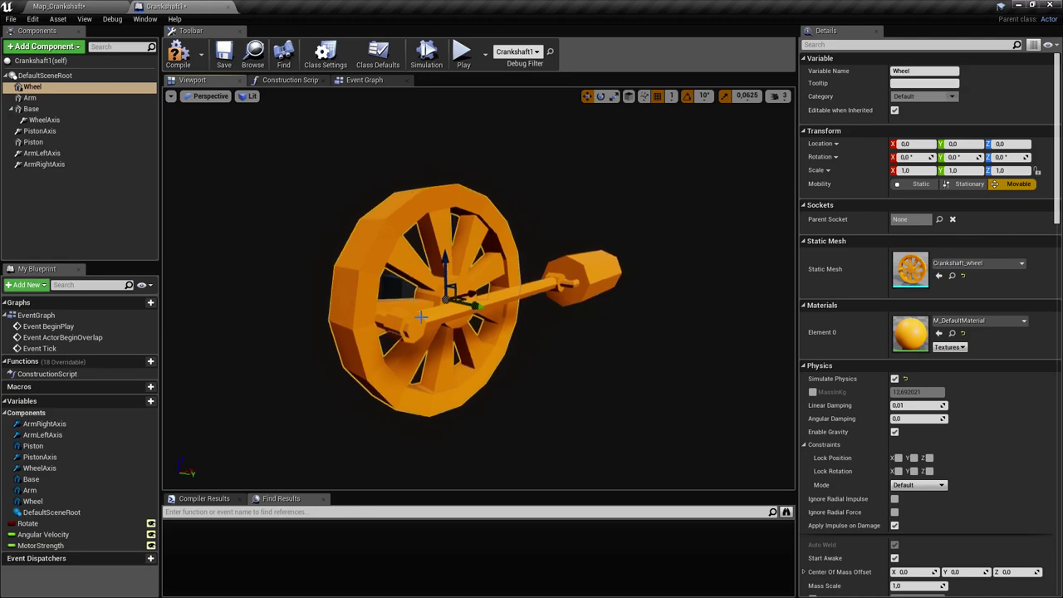
{"action": "key", "text": "d"}
{"action": "right_click_drag", "start_coordinate": [547, 283], "coordinate": [304, 309]}
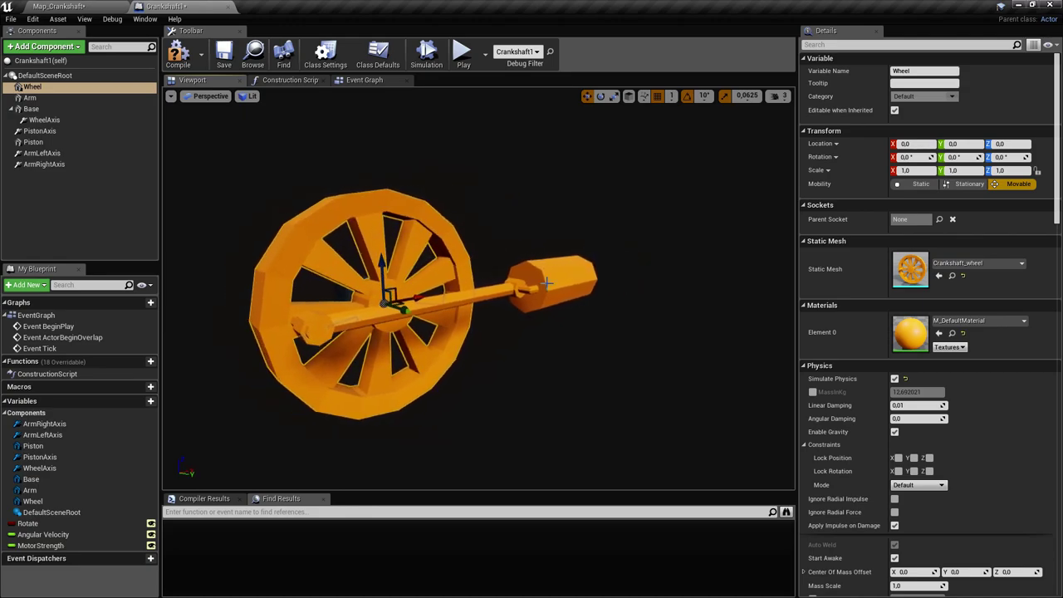
{"action": "mouse_move", "coordinate": [557, 274]}
{"action": "right_mouse_down"}
{"action": "mouse_move", "coordinate": [519, 274]}
{"action": "mouse_move", "coordinate": [545, 275]}
{"action": "right_mouse_up"}
{"action": "left_click_drag", "start_coordinate": [580, 271], "coordinate": [530, 290]}
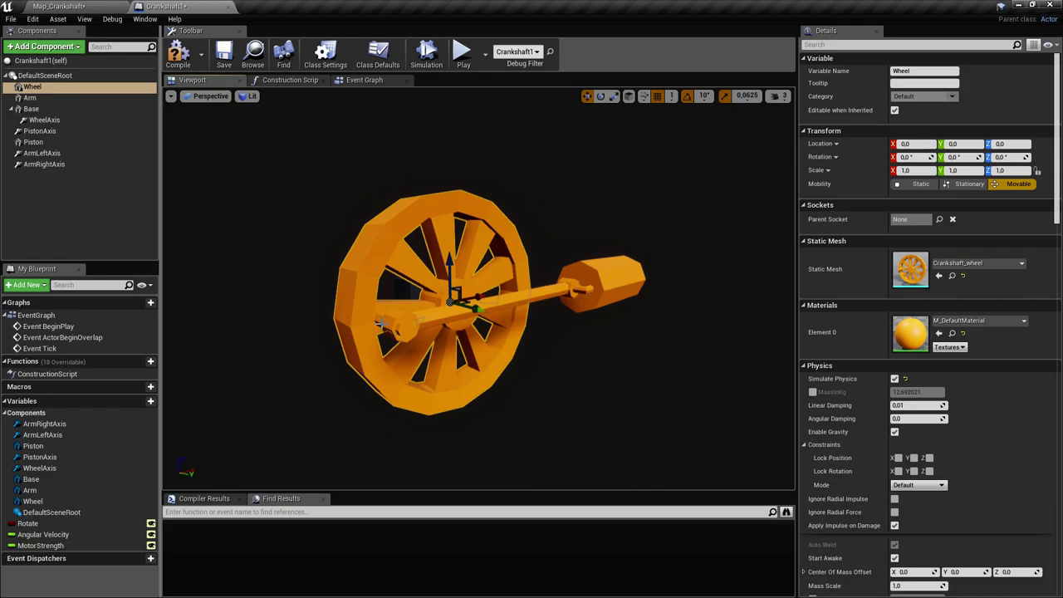
Step: Override the Wheel component's MassInKg with 1,0 and save the Blueprint
{"action": "right_click_drag", "start_coordinate": [526, 349], "coordinate": [524, 357]}
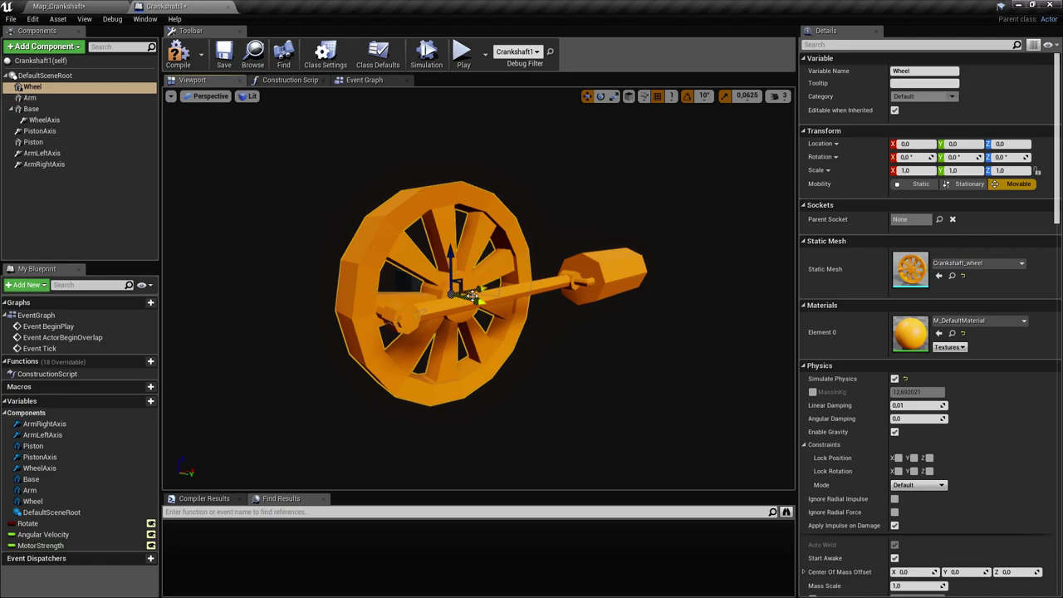
{"action": "right_click_drag", "start_coordinate": [501, 287], "coordinate": [420, 272]}
{"action": "left_click", "coordinate": [247, 318]}
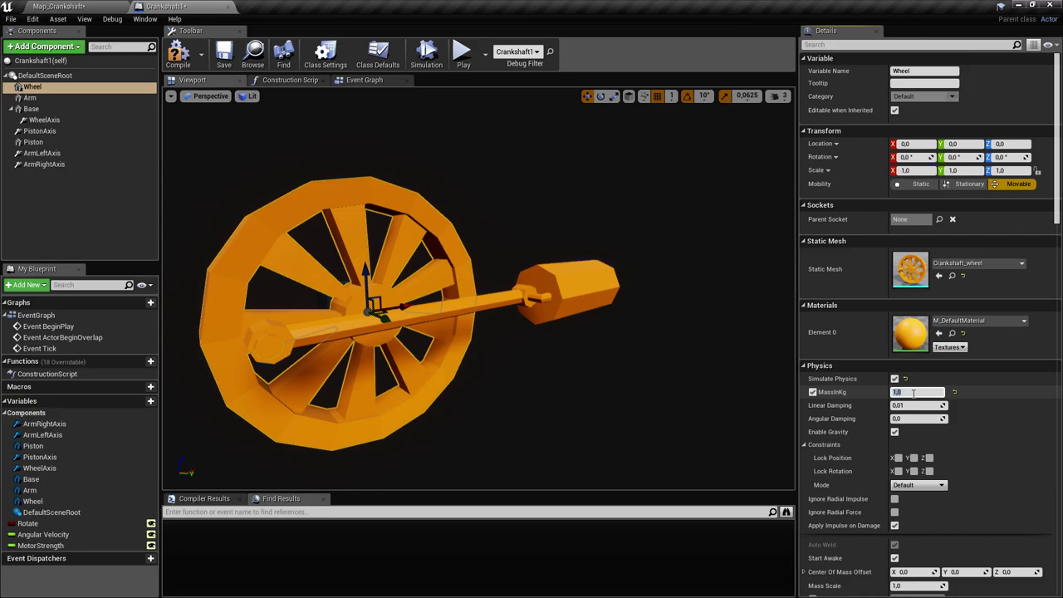
{"action": "left_click", "coordinate": [224, 57]}
Step: Play-test Map_Crankshaft with the overridden wheel mass, watch the crankshaft up close, and stop the test
{"action": "left_click", "coordinate": [95, 9]}
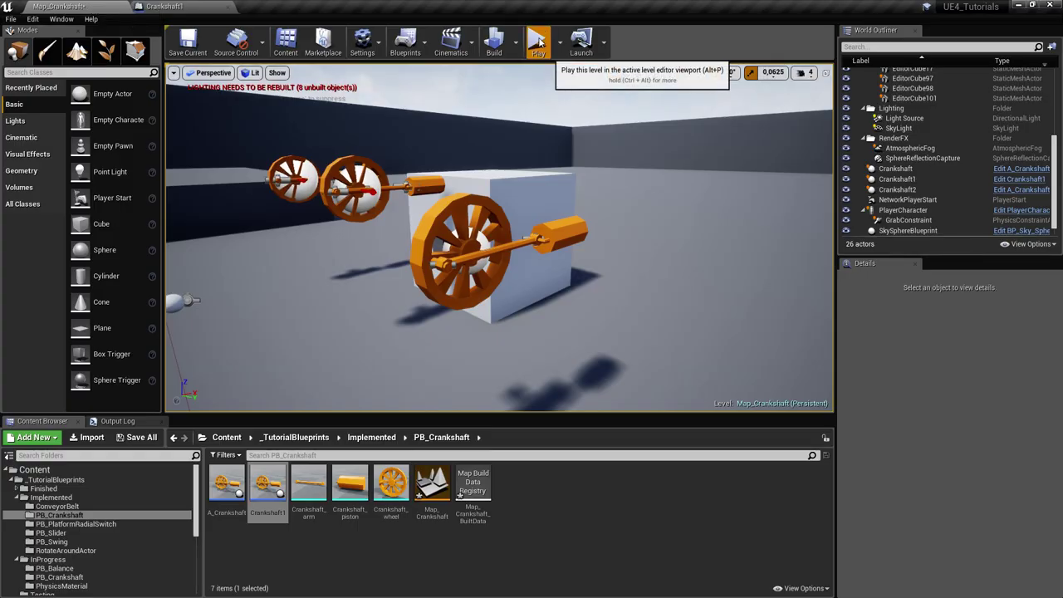
{"action": "left_click", "coordinate": [538, 43]}
{"action": "key", "text": "d"}
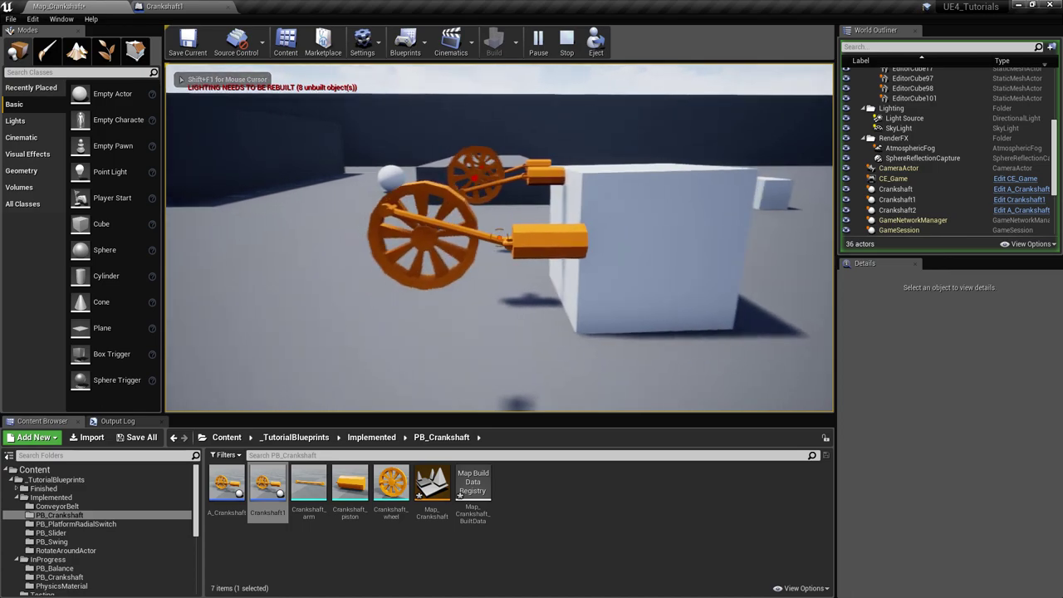
{"action": "key", "text": "w"}
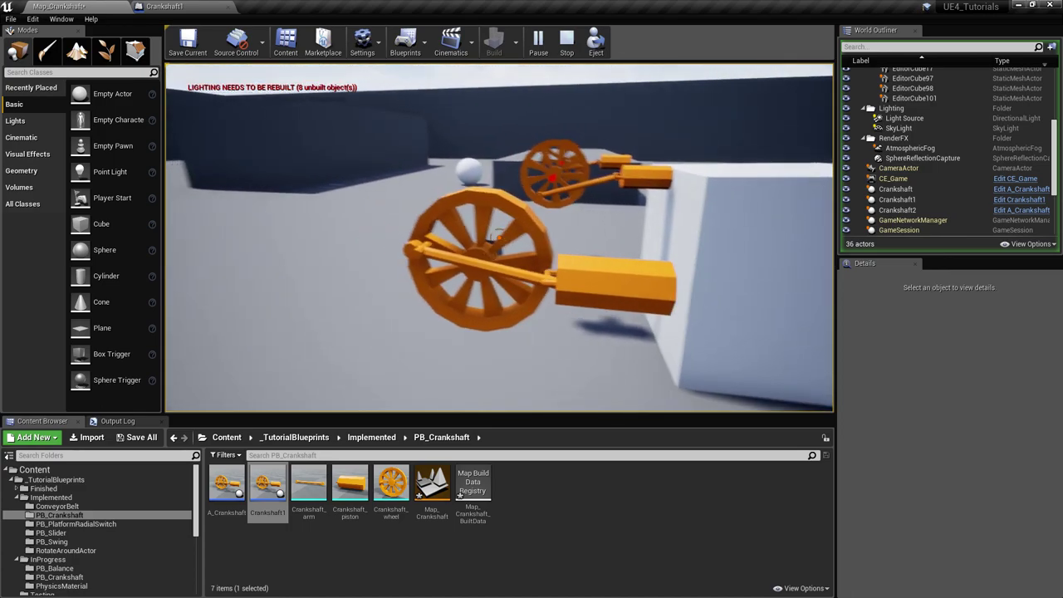
{"action": "key", "text": "a"}
{"action": "key", "text": "w"}
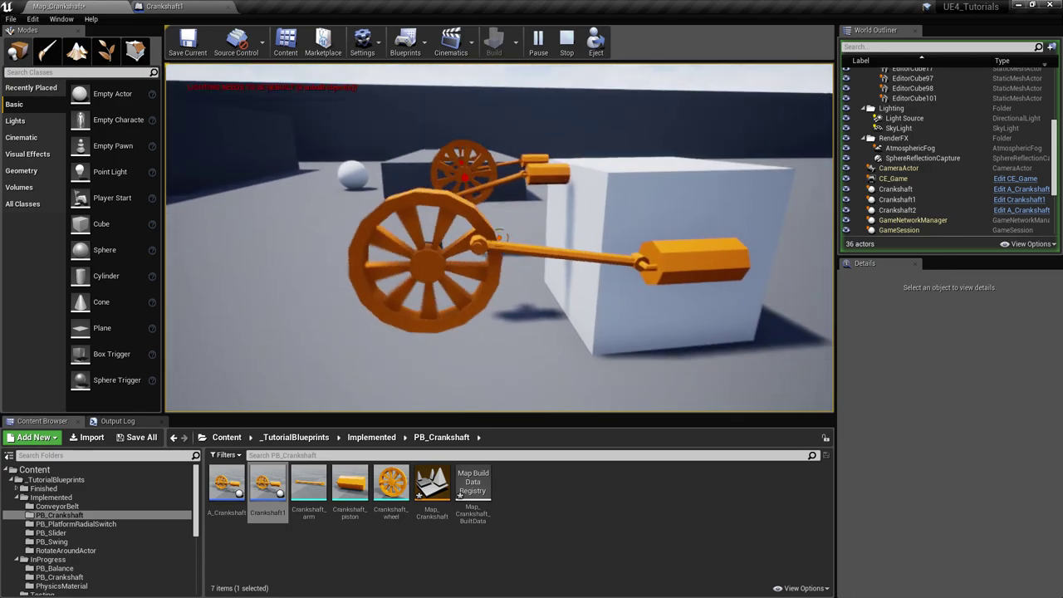
{"action": "key", "text": "a"}
{"action": "key", "text": "w"}
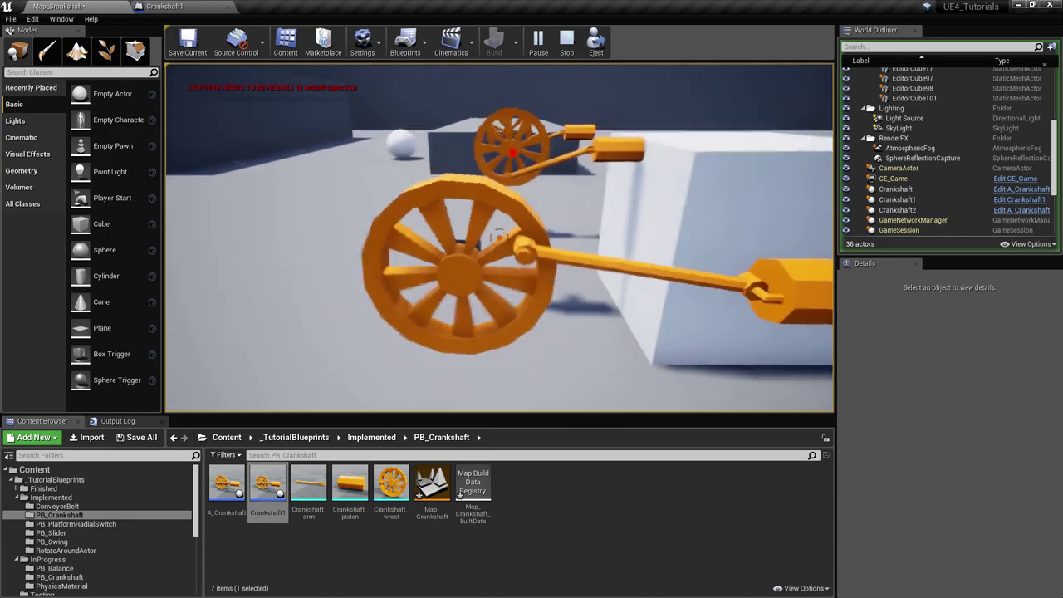
{"action": "key", "text": "Escape"}
Step: Override the Arm component's MassInKg with 0,001 in the Crankshaft1 Blueprint, then compile and save it
{"action": "left_click", "coordinate": [213, 6]}
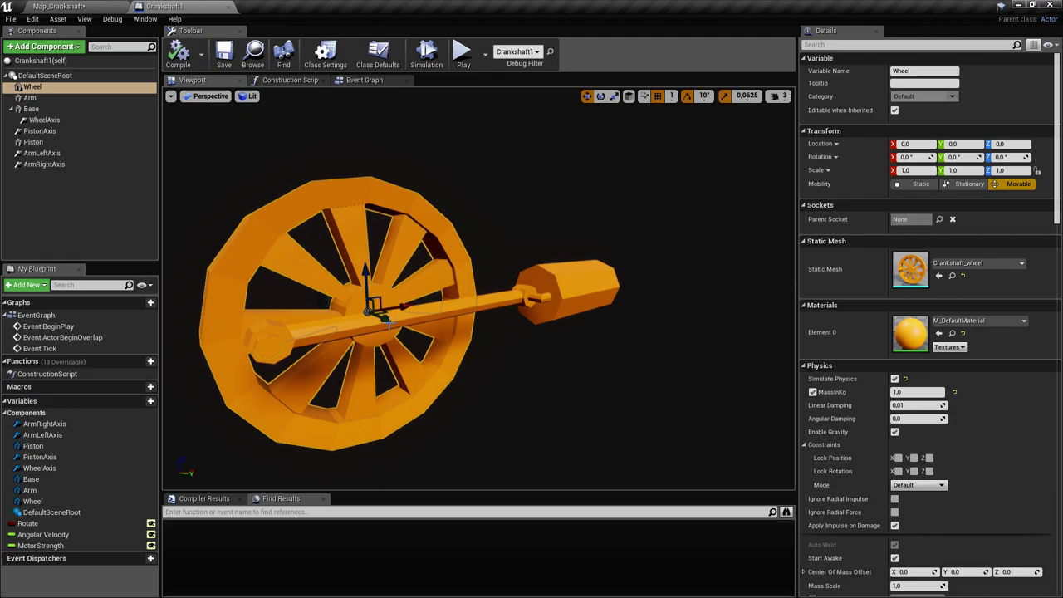
{"action": "left_click", "coordinate": [49, 98]}
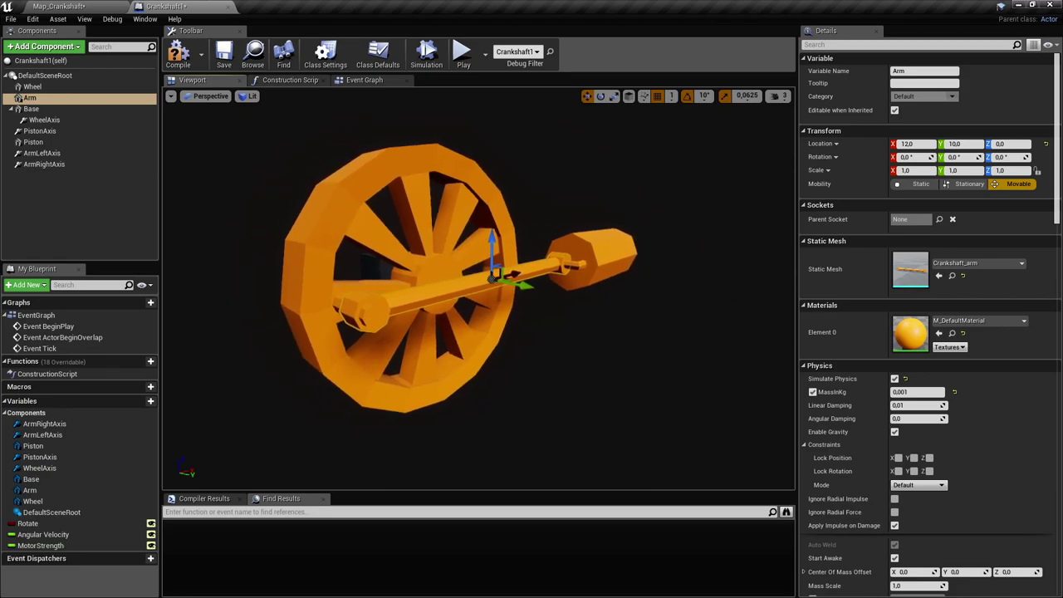
{"action": "right_click_drag", "start_coordinate": [414, 295], "coordinate": [396, 284]}
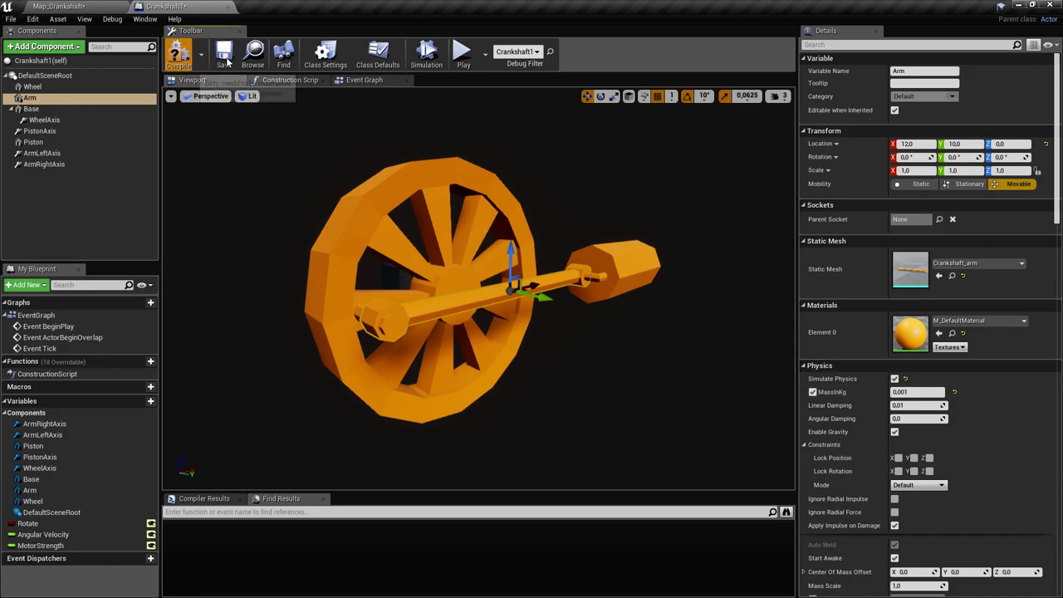
Step: Play-test the crankshaft with the lightened arm, observe the joint between arm and piston, and stop the test
{"action": "left_click", "coordinate": [463, 53]}
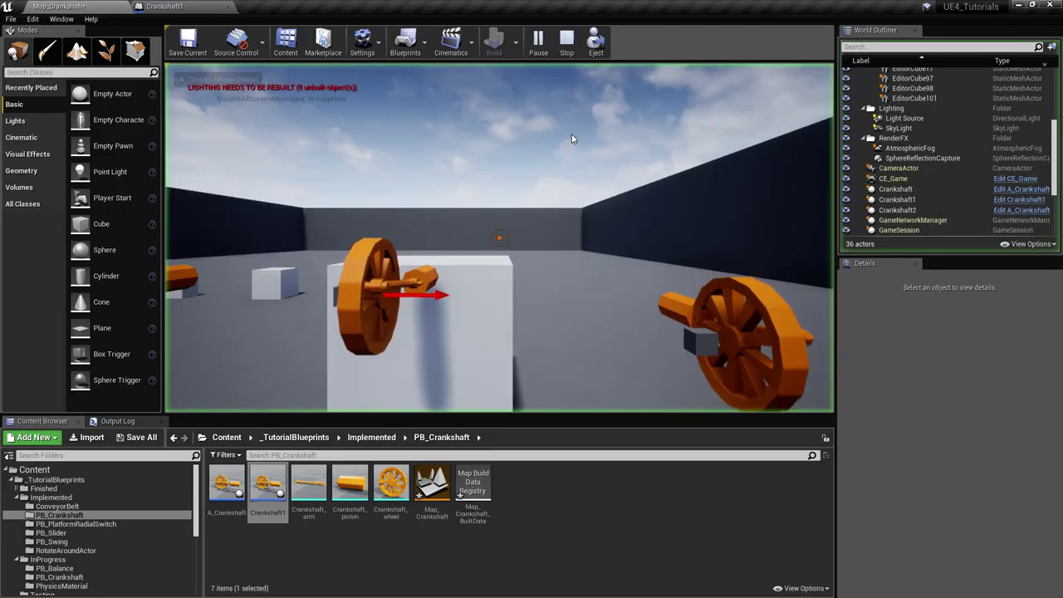
{"action": "left_click", "coordinate": [572, 139]}
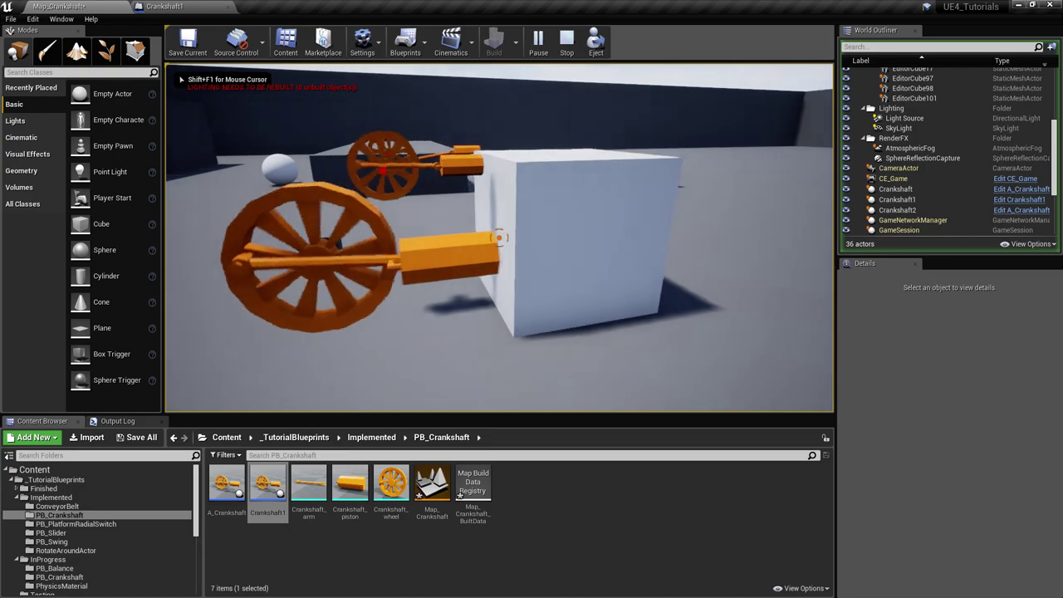
{"action": "key", "text": "d"}
{"action": "key", "text": "a"}
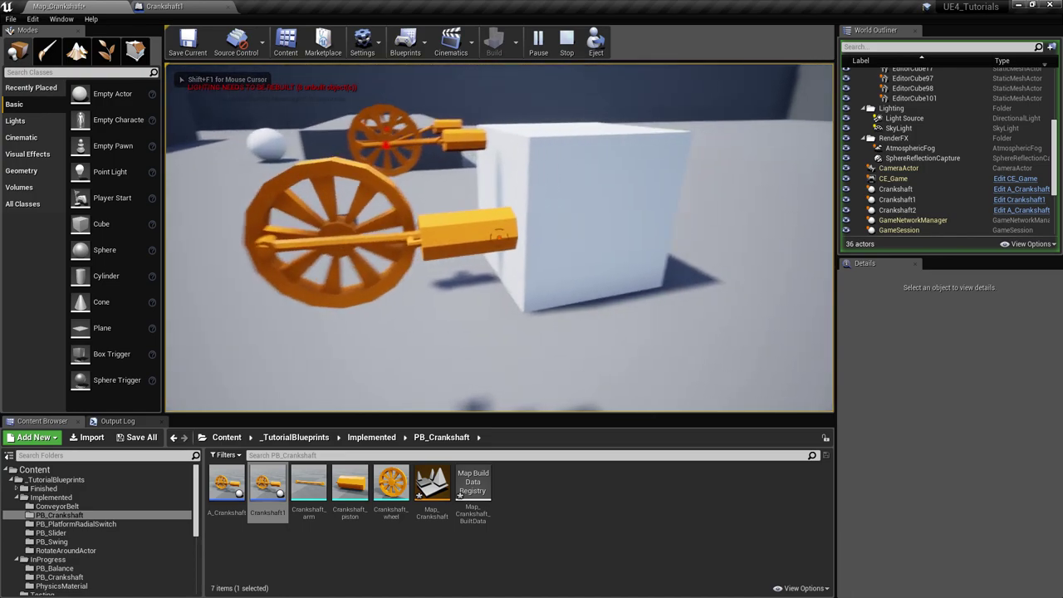
{"action": "key", "text": "d"}
{"action": "key", "text": "a"}
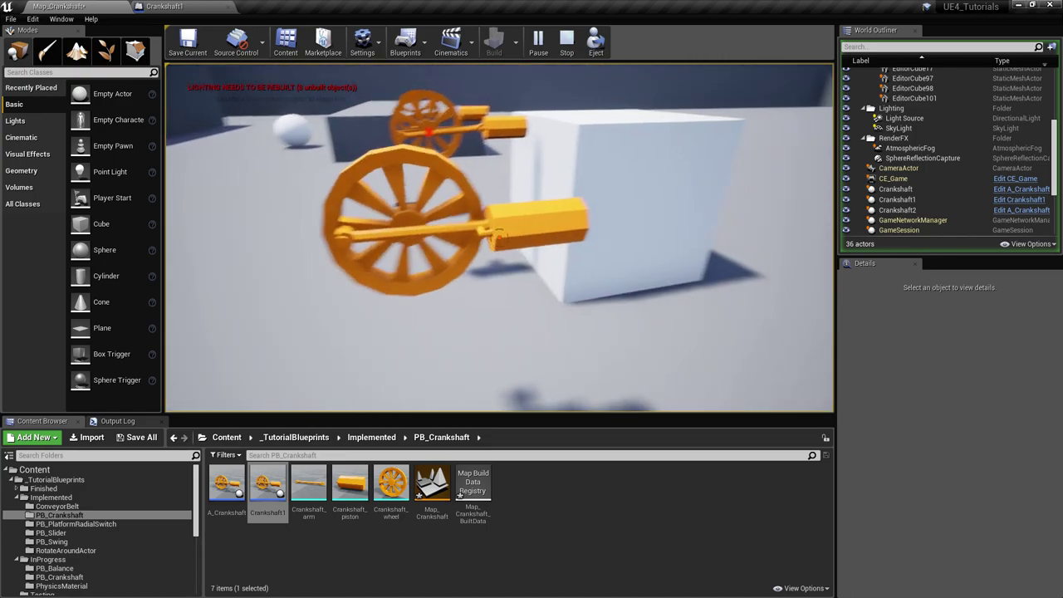
{"action": "key", "text": "a"}
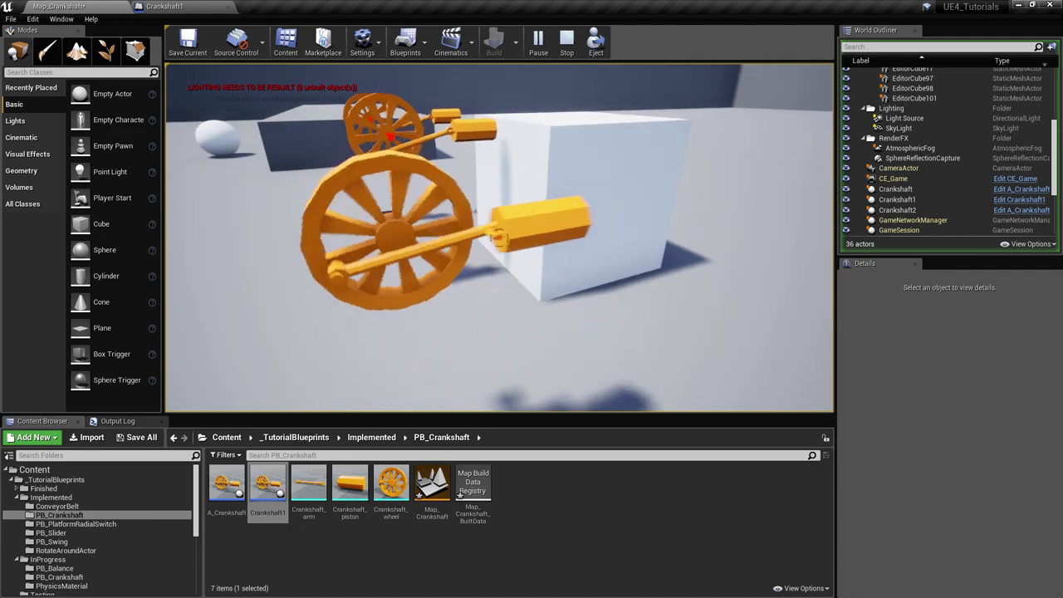
{"action": "key", "text": "a"}
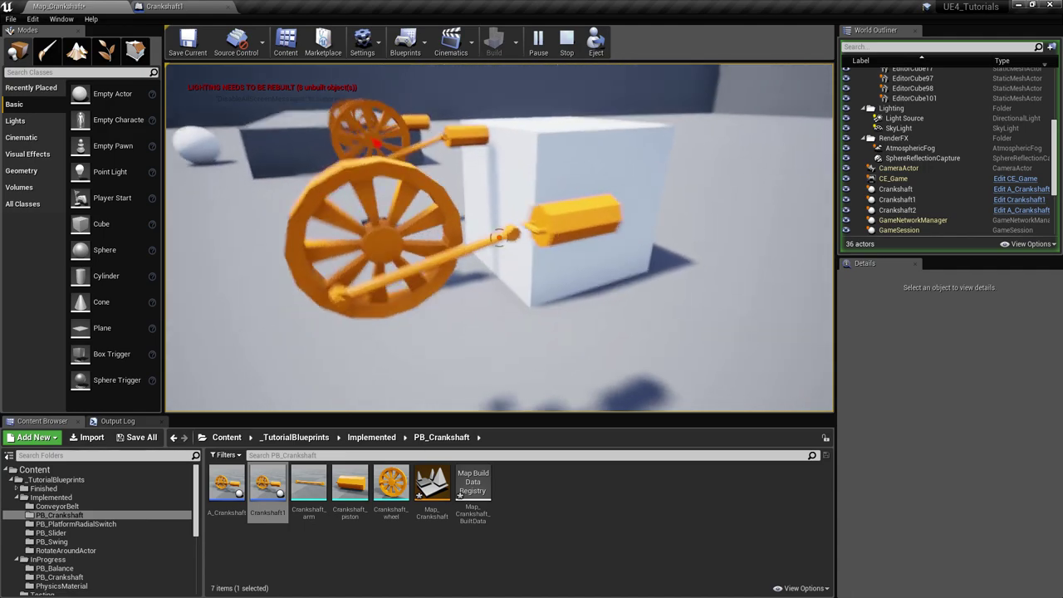
{"action": "key", "text": "a"}
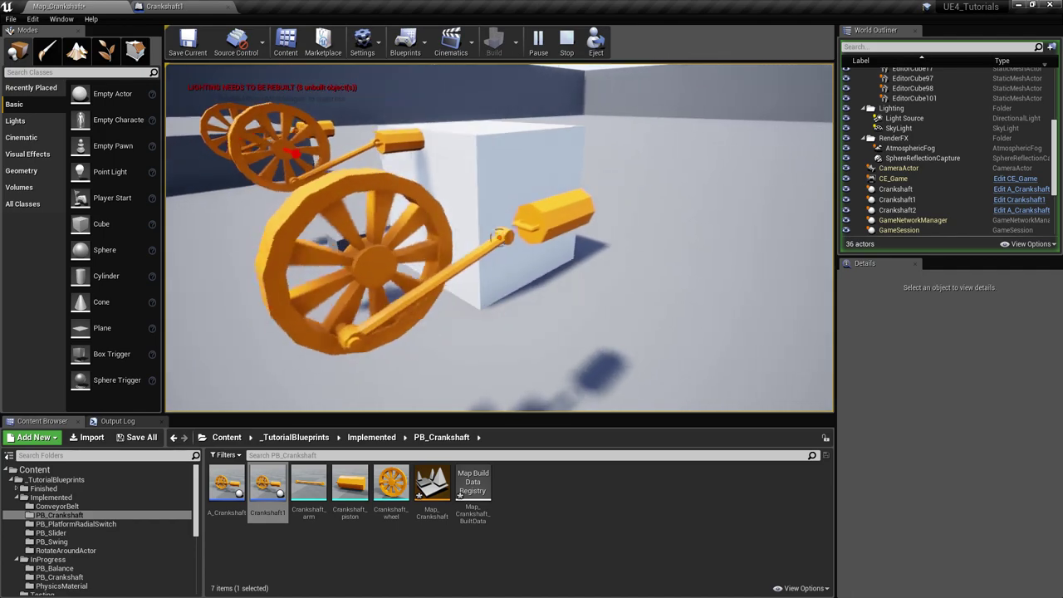
{"action": "key", "text": "Escape"}
Step: Check the mass settings of the Piston and Wheel components in the Crankshaft1 Blueprint
{"action": "left_click", "coordinate": [165, 7]}
{"action": "right_click_drag", "start_coordinate": [641, 348], "coordinate": [641, 349]}
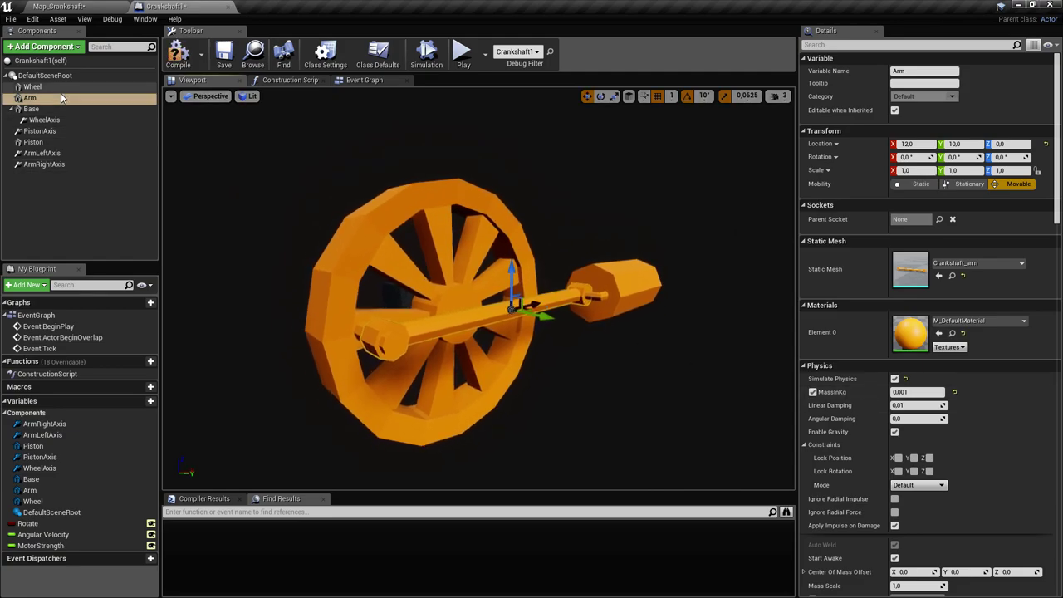
{"action": "right_click_drag", "start_coordinate": [736, 331], "coordinate": [515, 297]}
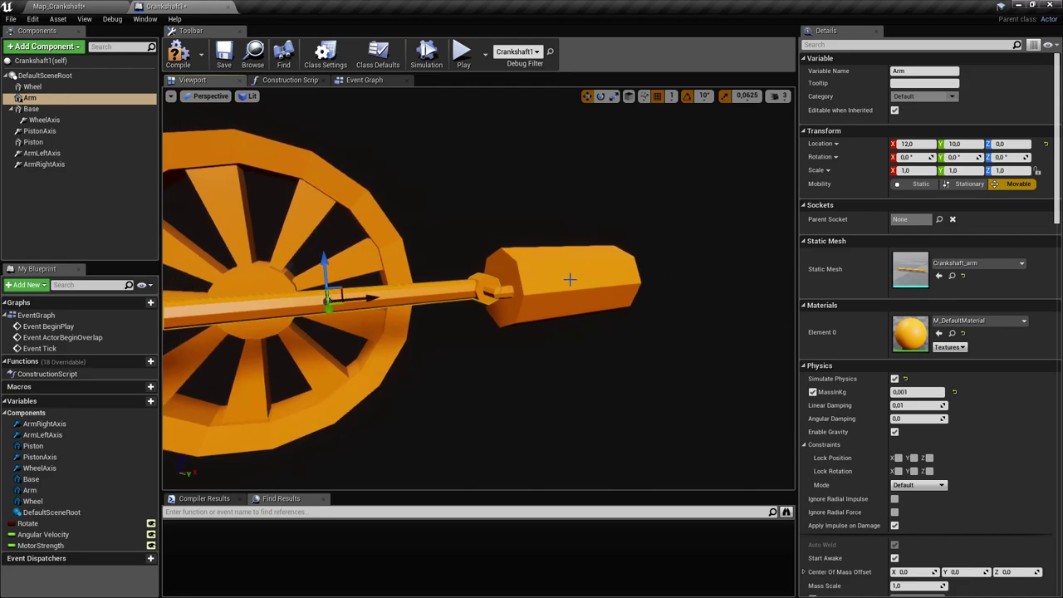
{"action": "left_click", "coordinate": [569, 280]}
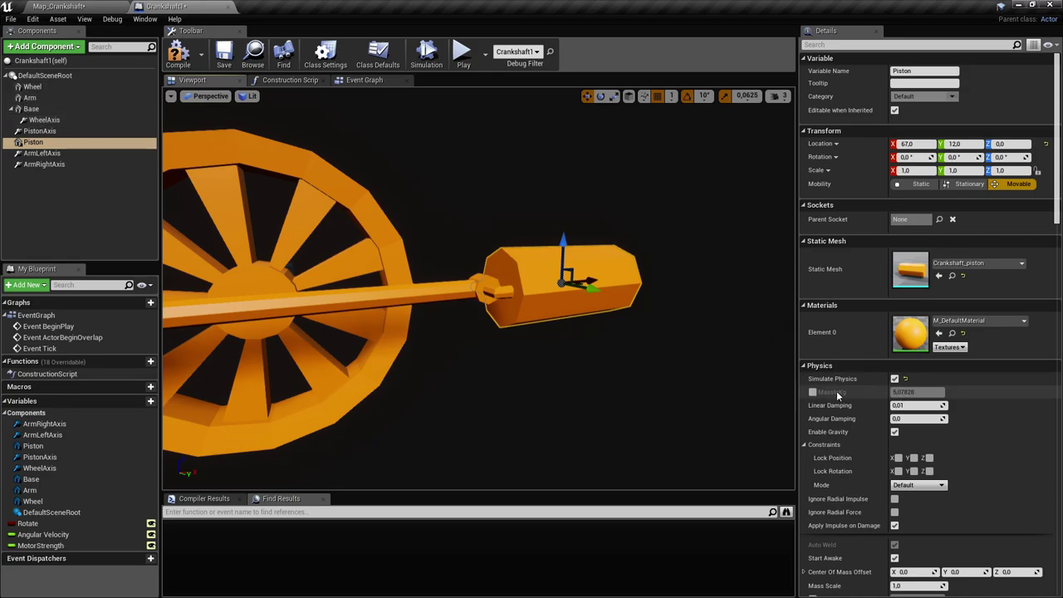
{"action": "key", "text": "Return"}
{"action": "mouse_move", "coordinate": [472, 242]}
{"action": "right_mouse_down"}
{"action": "mouse_move", "coordinate": [449, 243]}
{"action": "mouse_move", "coordinate": [453, 254]}
{"action": "mouse_move", "coordinate": [471, 242]}
{"action": "right_mouse_up"}
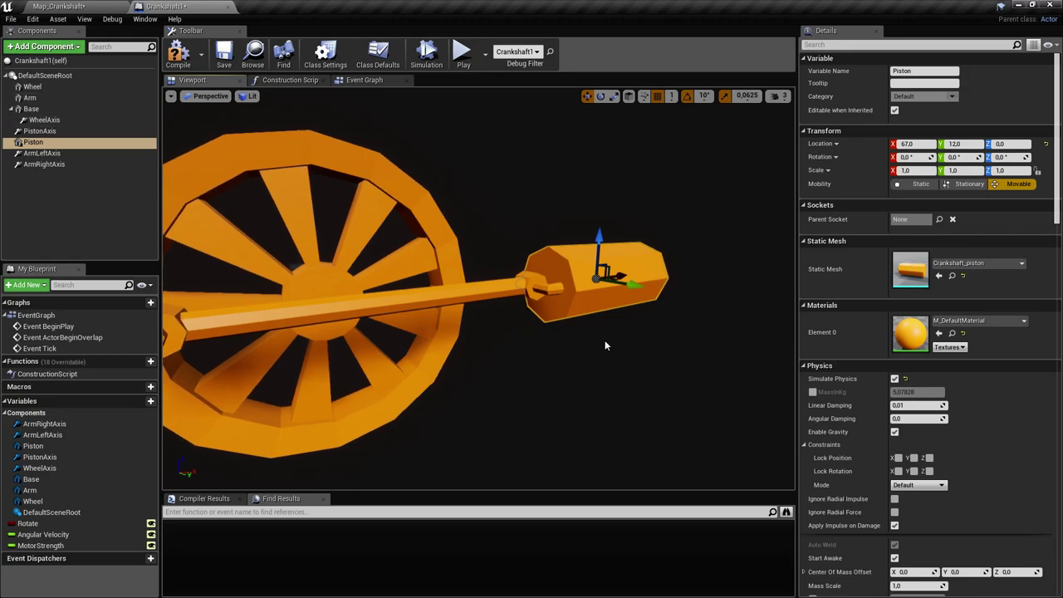
{"action": "right_click_drag", "start_coordinate": [531, 292], "coordinate": [368, 316]}
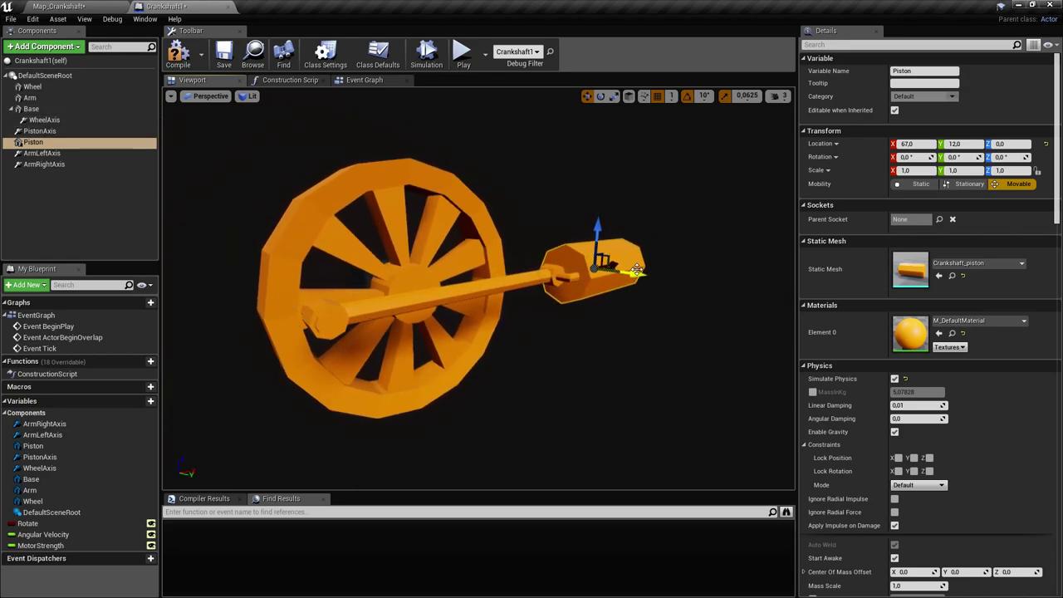
{"action": "left_click", "coordinate": [61, 91]}
{"action": "mouse_move", "coordinate": [452, 270]}
{"action": "left_mouse_down"}
{"action": "mouse_move", "coordinate": [469, 259]}
{"action": "mouse_move", "coordinate": [444, 280]}
{"action": "left_mouse_up"}
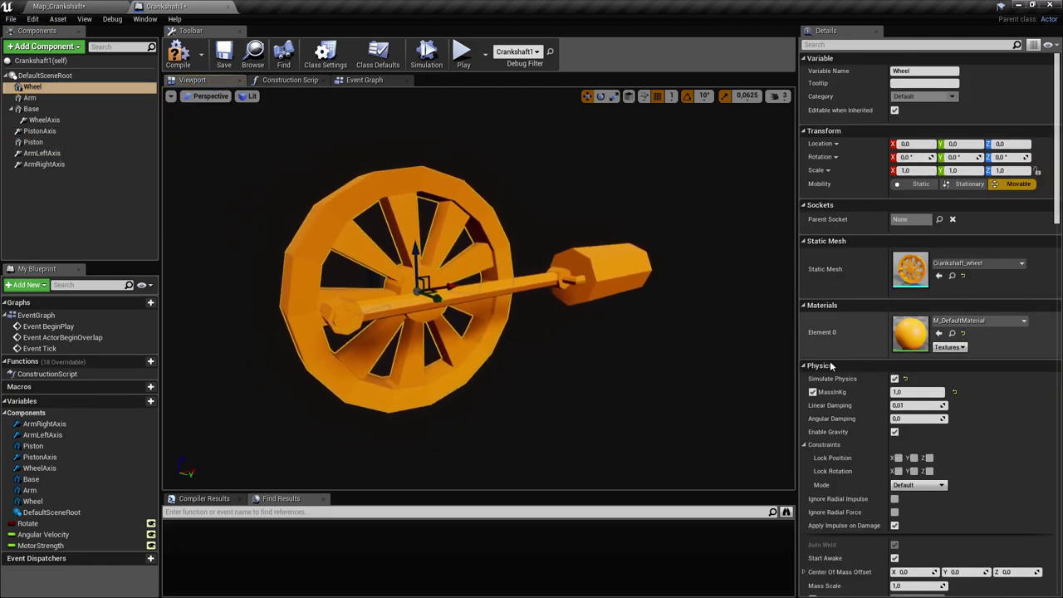
Step: Inspect the Arm and Piston components and their joint in the Crankshaft1 Blueprint's preview
{"action": "right_click_drag", "start_coordinate": [532, 291], "coordinate": [513, 284]}
{"action": "right_click_drag", "start_coordinate": [561, 331], "coordinate": [546, 333]}
{"action": "middle_click_drag", "start_coordinate": [382, 297], "coordinate": [345, 301]}
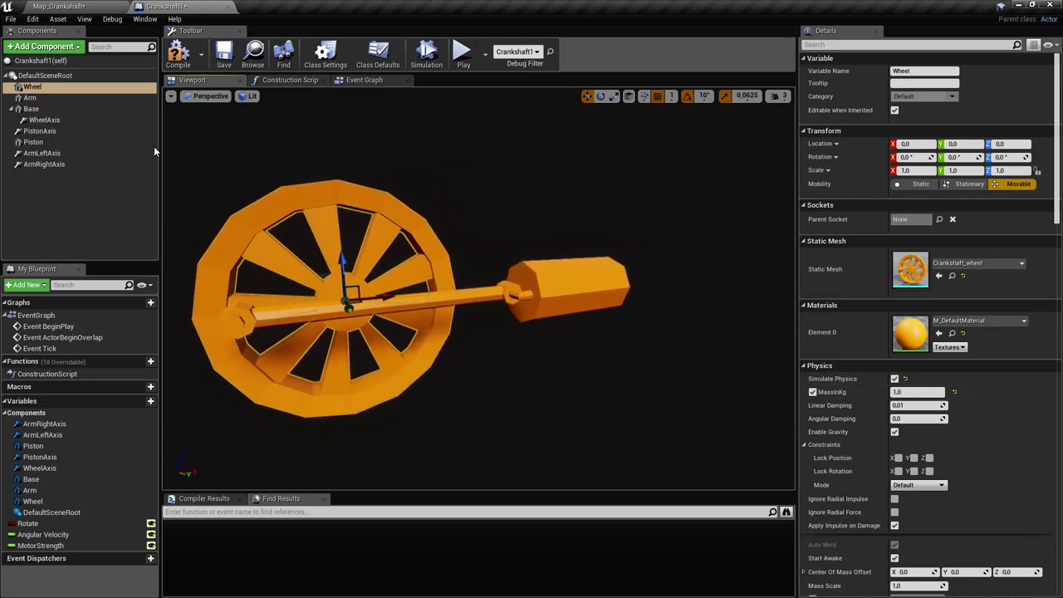
{"action": "left_click", "coordinate": [75, 100]}
{"action": "left_click_drag", "start_coordinate": [422, 332], "coordinate": [445, 334], "text": "alt"}
{"action": "left_click", "coordinate": [540, 316]}
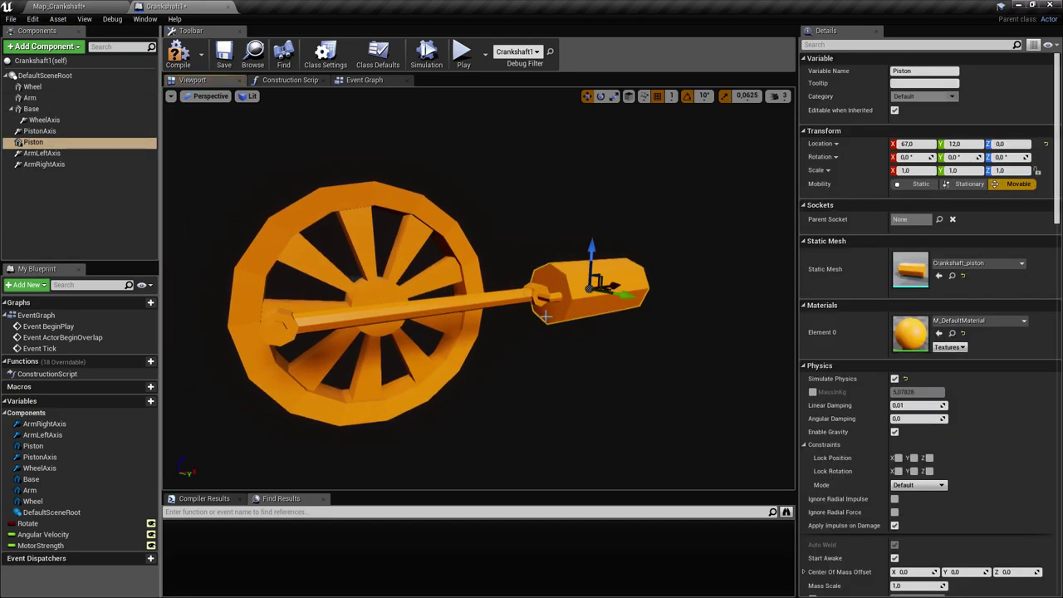
{"action": "right_click_drag", "start_coordinate": [559, 277], "coordinate": [552, 286]}
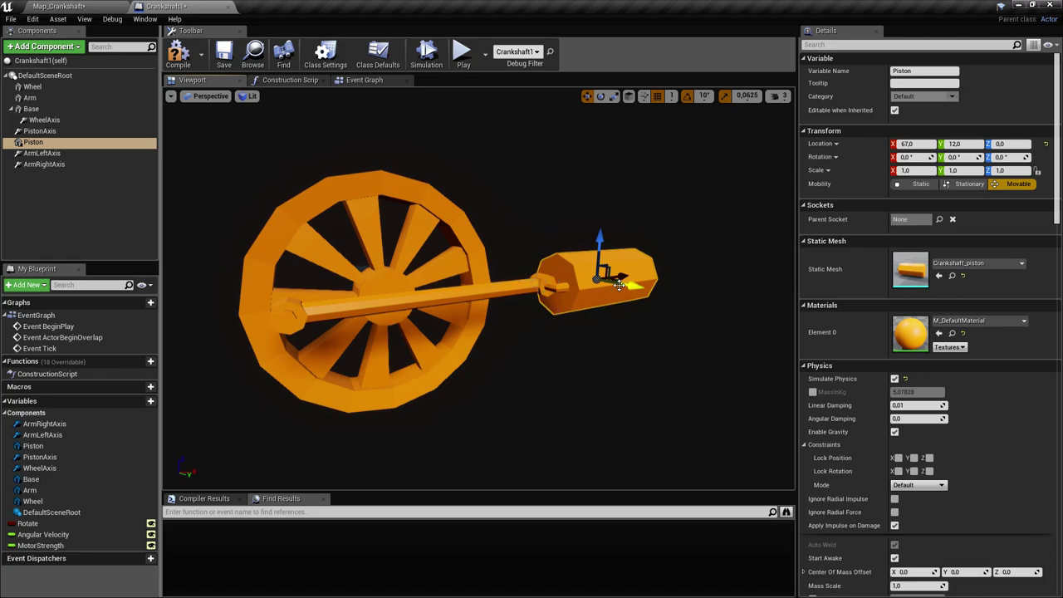
{"action": "right_click_drag", "start_coordinate": [566, 294], "coordinate": [555, 289]}
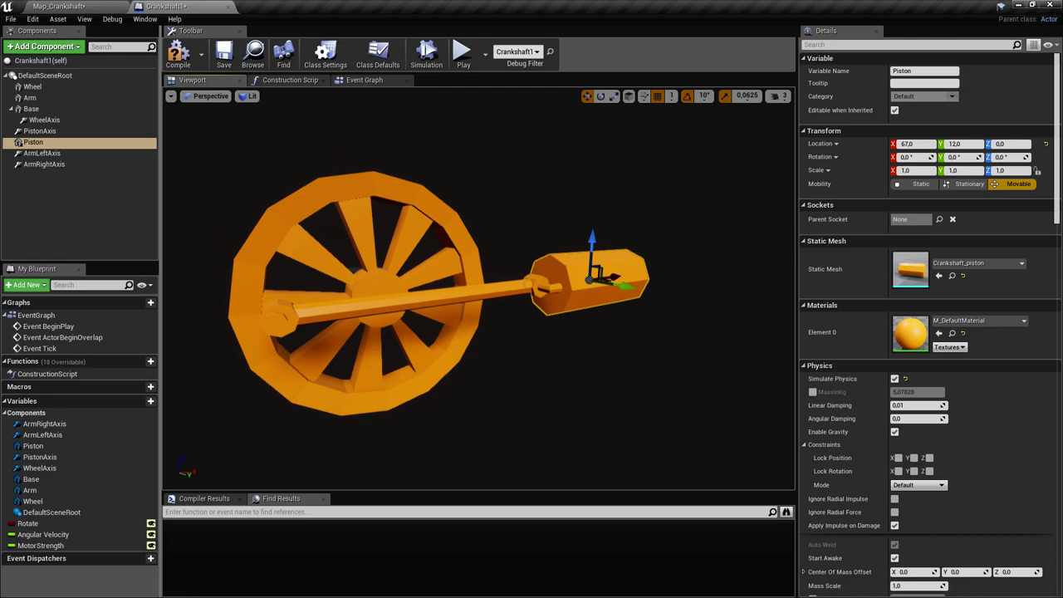
Step: Set MassInKg to 50 for the Wheel and 5 for the Arm, then compile and save the Crankshaft1 Blueprint
{"action": "left_click", "coordinate": [52, 87]}
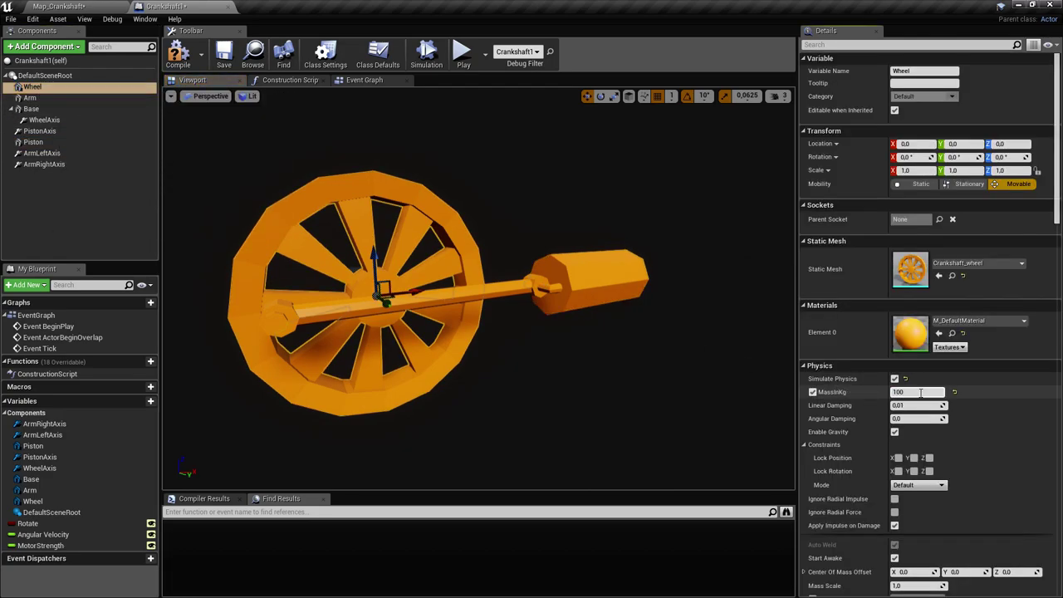
{"action": "left_click", "coordinate": [83, 98]}
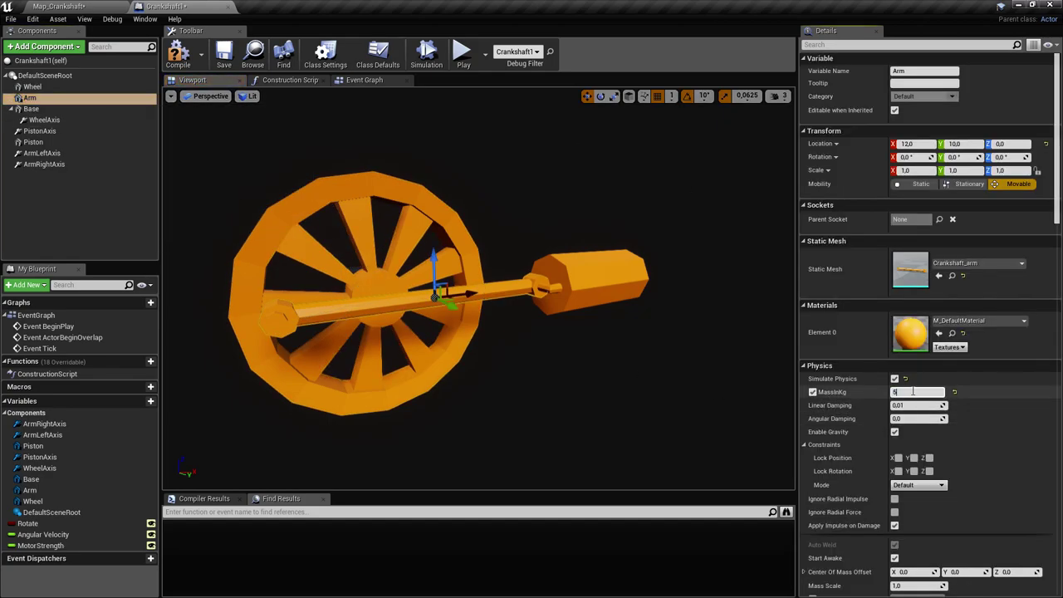
{"action": "left_click", "coordinate": [333, 260]}
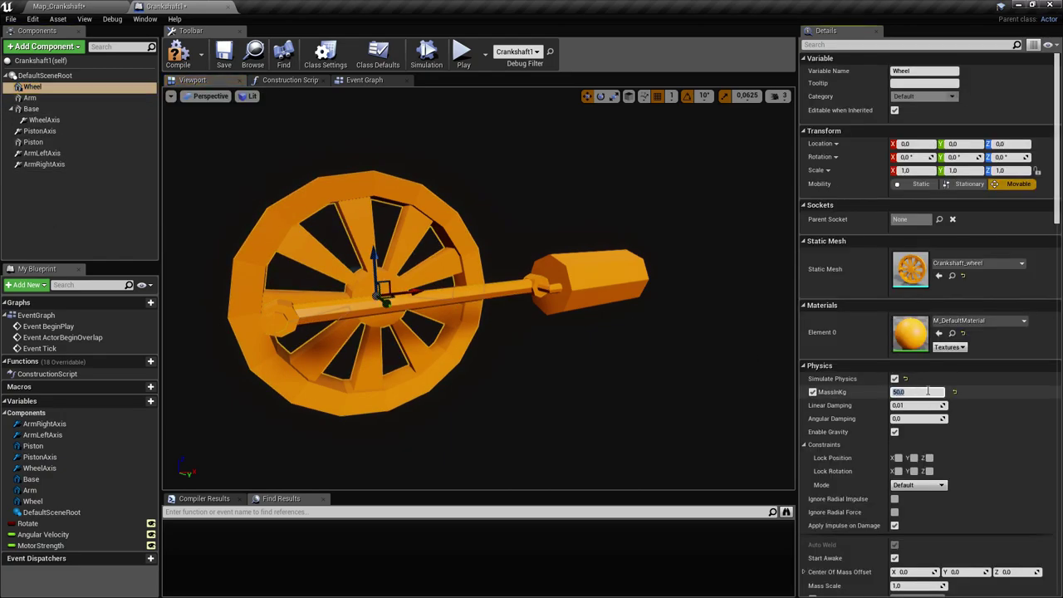
{"action": "left_click", "coordinate": [599, 270]}
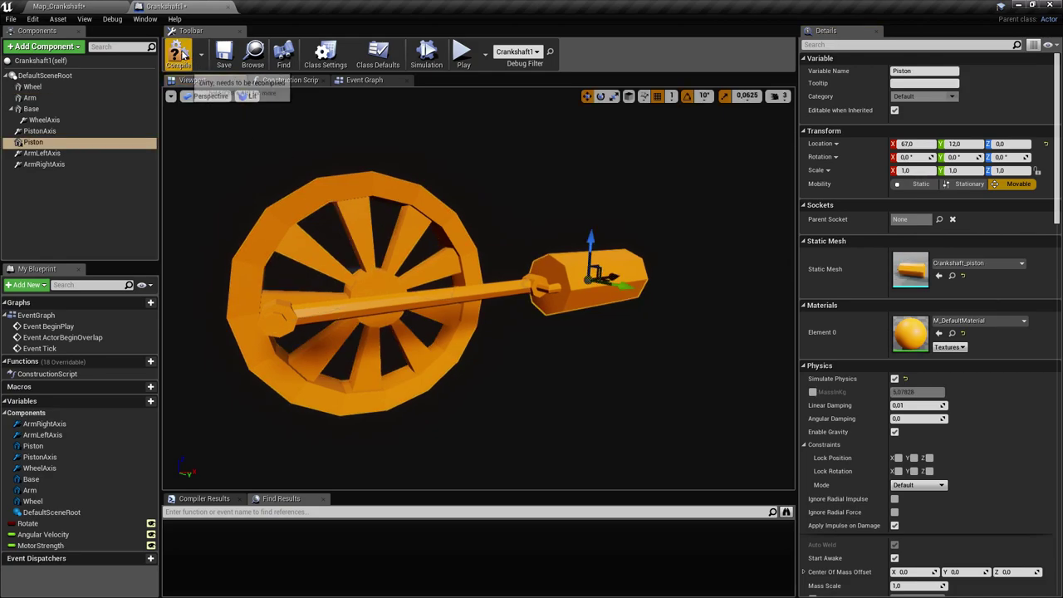
{"action": "left_click", "coordinate": [224, 56]}
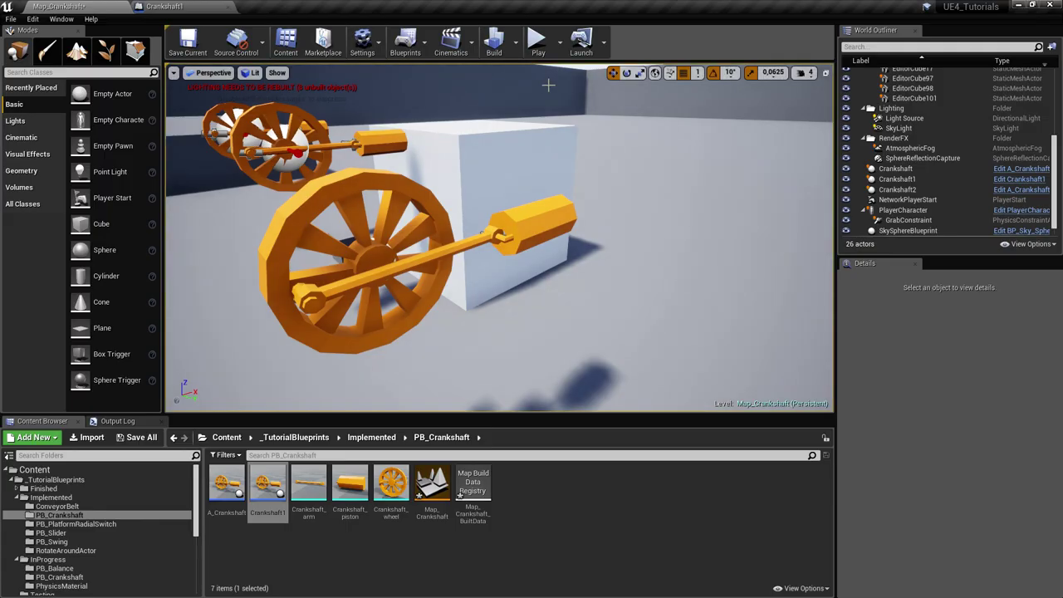
Step: Play-test Map_Crankshaft with the new wheel and arm masses, watch the piston push against the large cube, and stop the test
{"action": "left_click", "coordinate": [538, 43]}
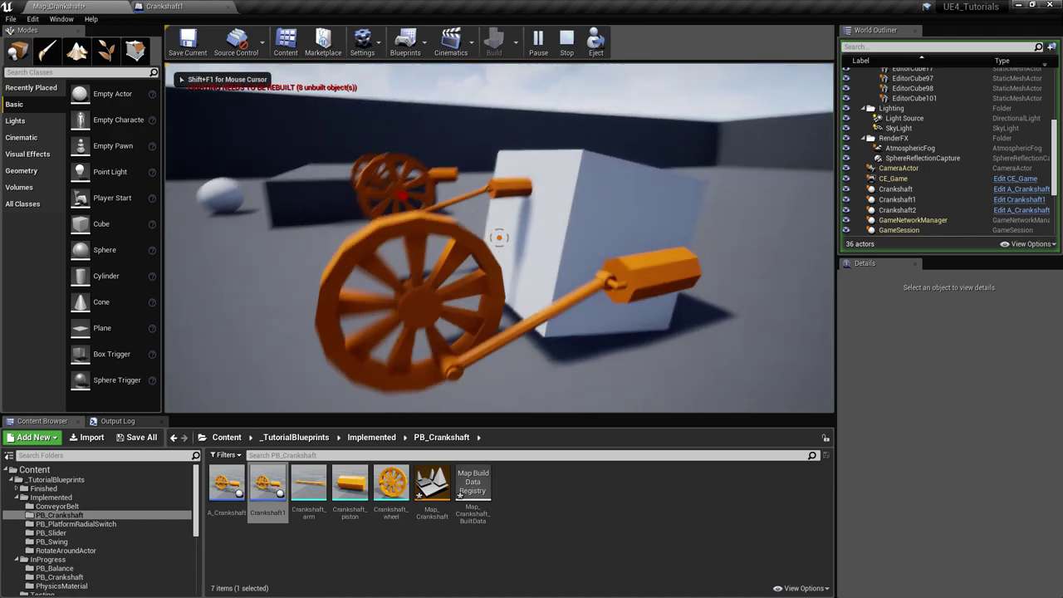
{"action": "key", "text": "w"}
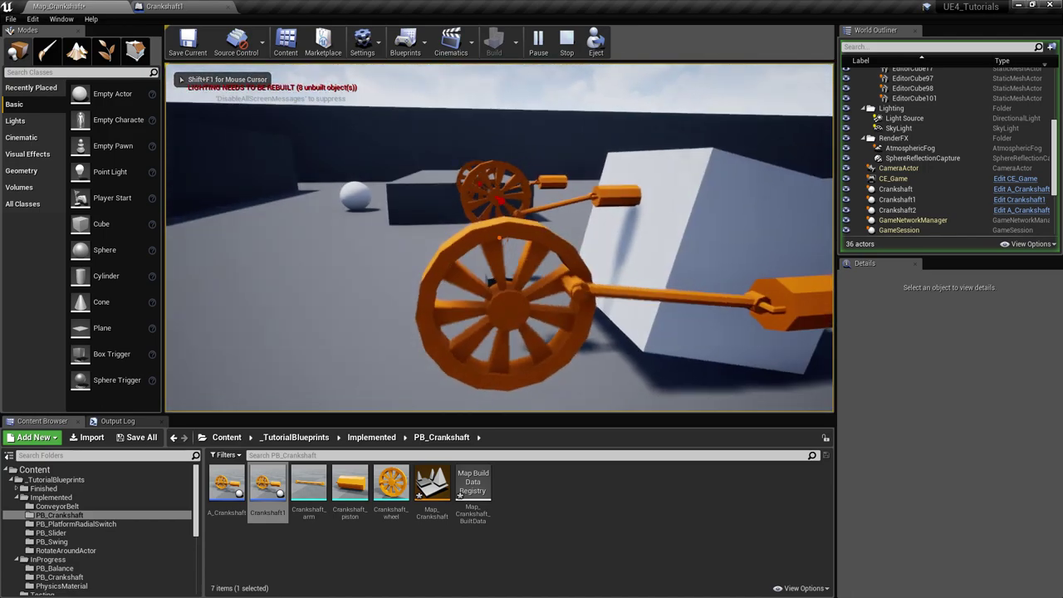
{"action": "key", "text": "d"}
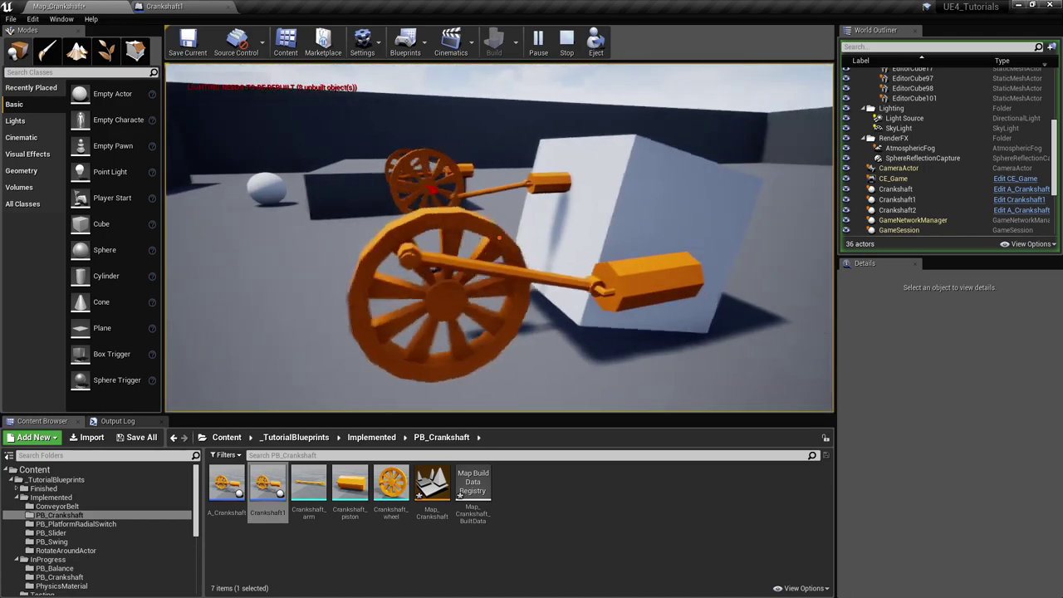
{"action": "key", "text": "d"}
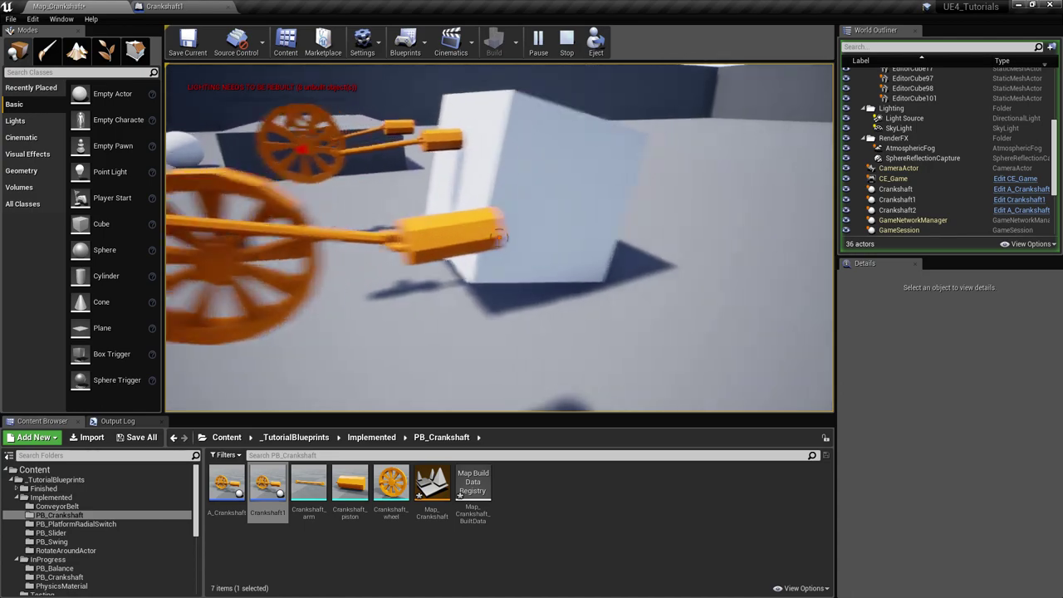
{"action": "key", "text": "w"}
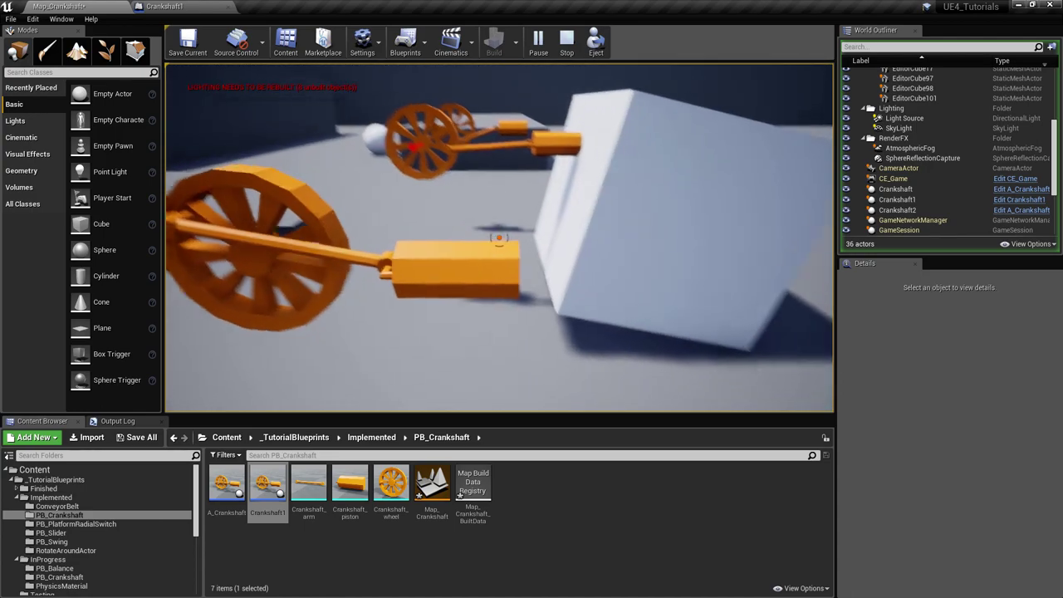
{"action": "key", "text": "s"}
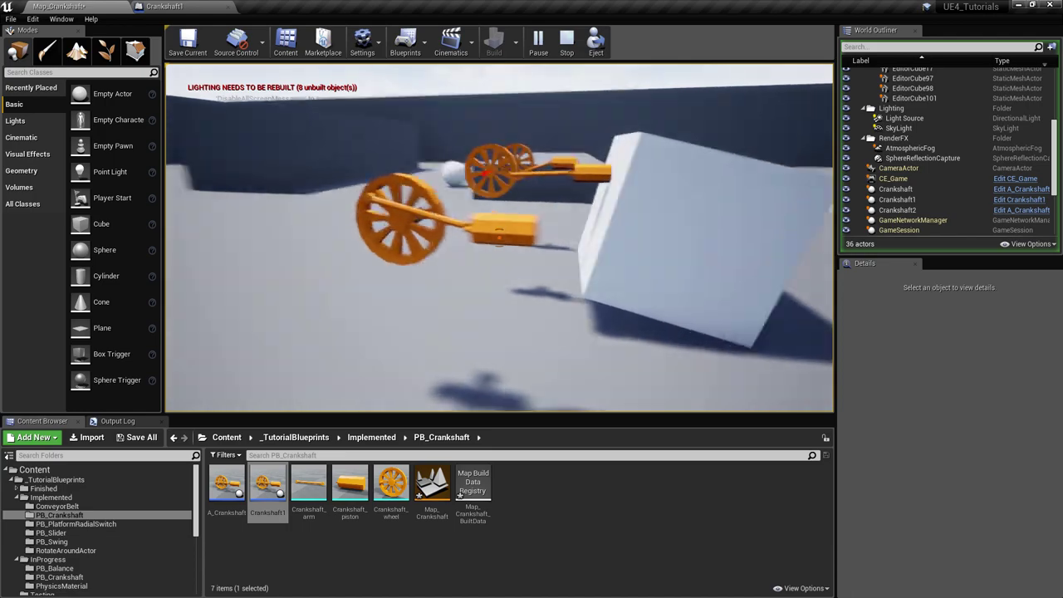
{"action": "key", "text": "w"}
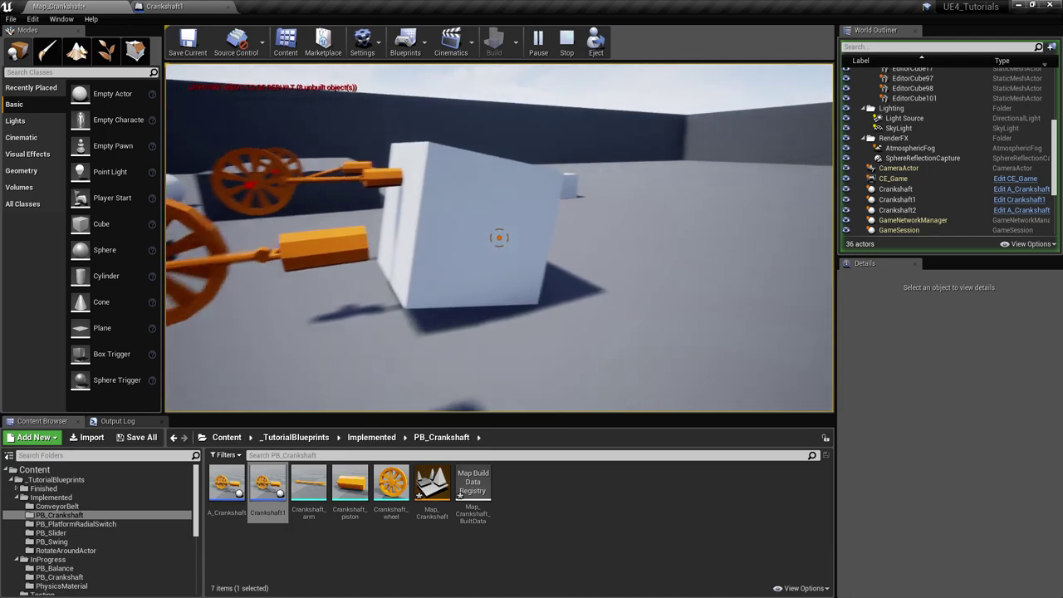
{"action": "key", "text": "s"}
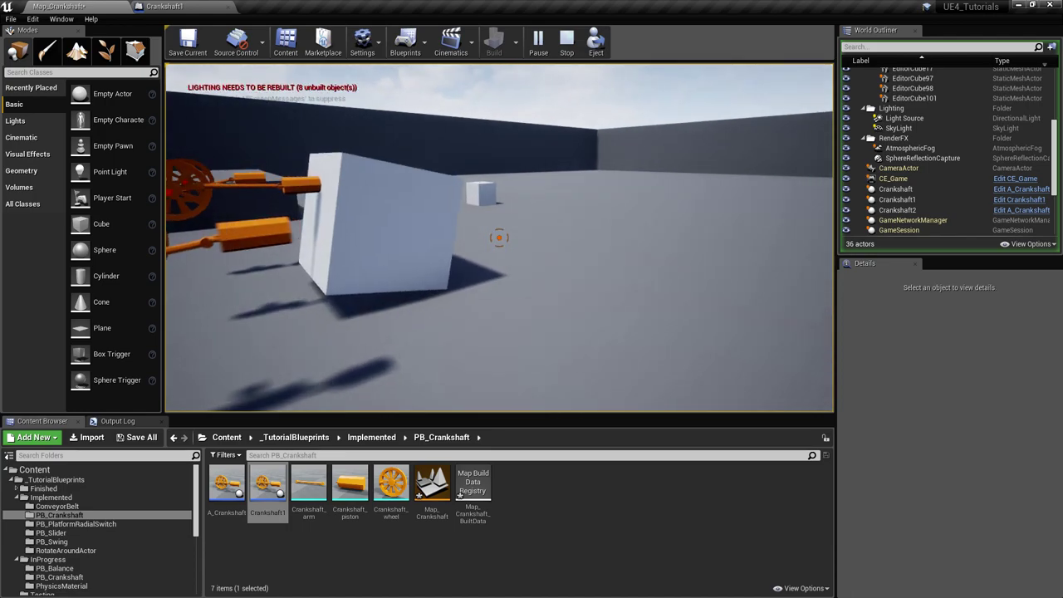
{"action": "key", "text": "d"}
{"action": "key", "text": "a"}
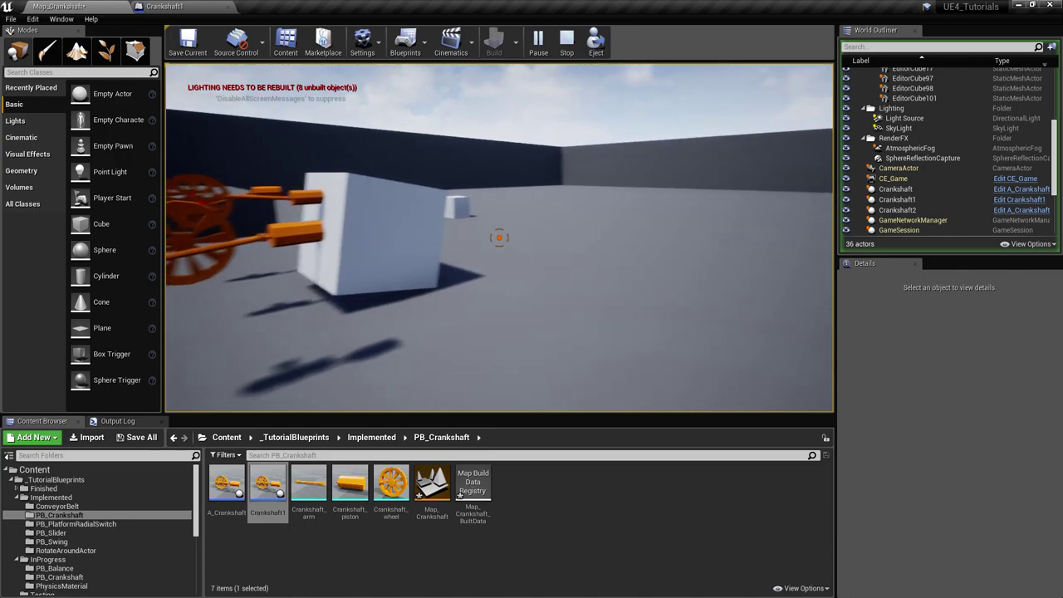
{"action": "key", "text": "d"}
{"action": "key", "text": "w"}
{"action": "key", "text": "a"}
{"action": "key", "text": "d"}
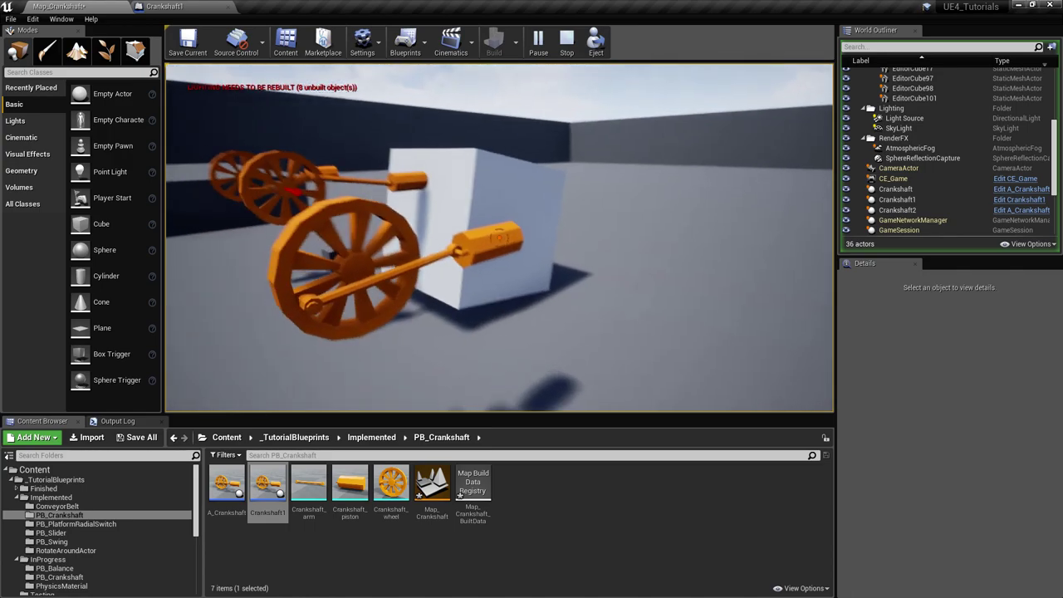
{"action": "key", "text": "w"}
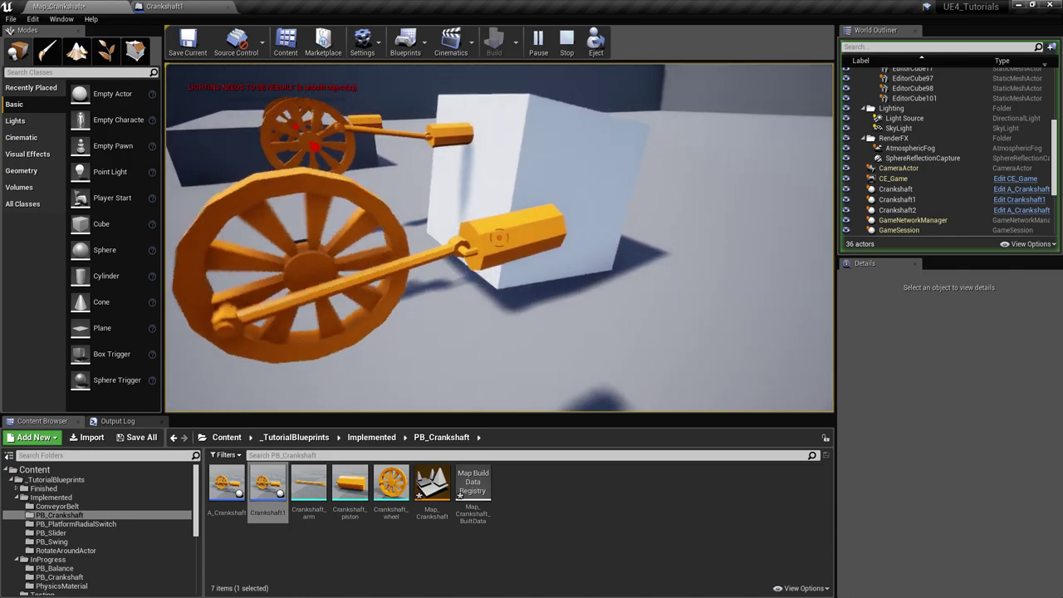
{"action": "key", "text": "Escape"}
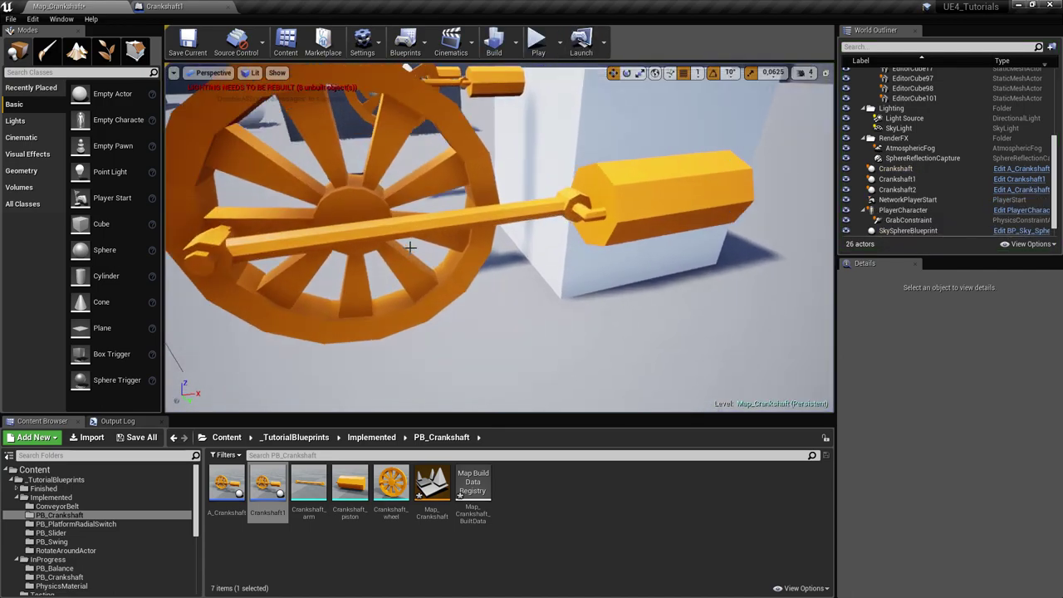
Step: Move the large cube EditorCube97 closer to the crankshaft, to X location 1330,998
{"action": "key", "text": "w"}
{"action": "right_click_drag", "start_coordinate": [656, 204], "coordinate": [632, 218]}
{"action": "key", "text": "d"}
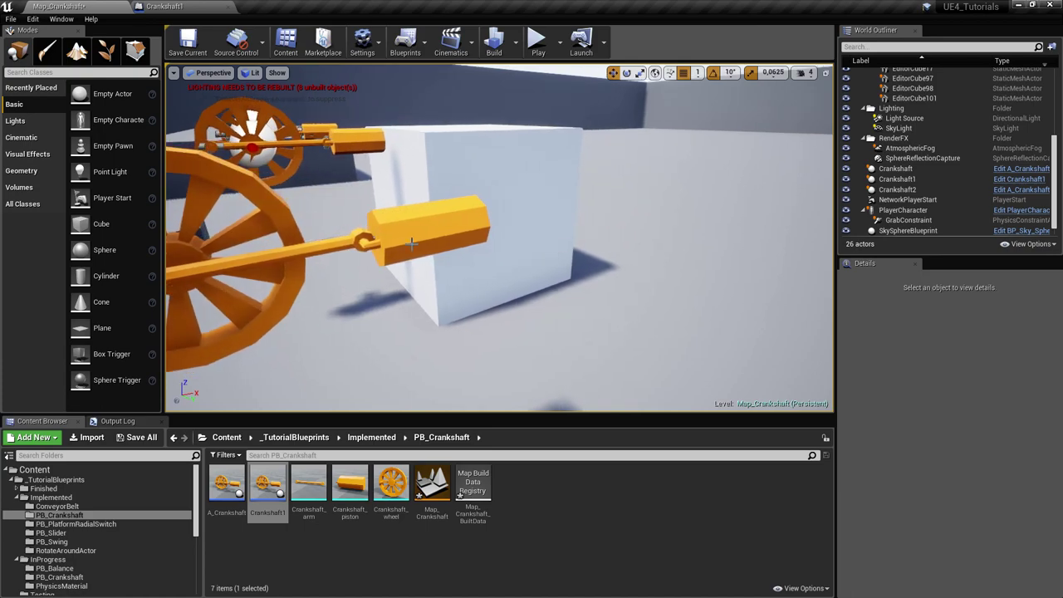
{"action": "key", "text": "s"}
{"action": "right_click_drag", "start_coordinate": [539, 216], "coordinate": [499, 207]}
{"action": "key", "text": "w"}
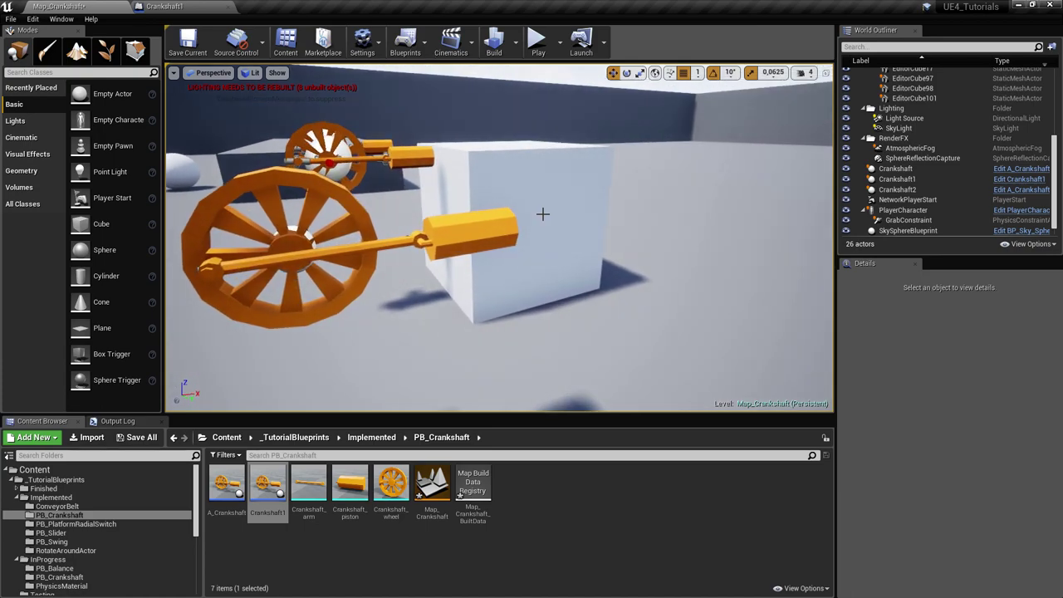
{"action": "key", "text": "a"}
{"action": "right_click_drag", "start_coordinate": [435, 241], "coordinate": [455, 236]}
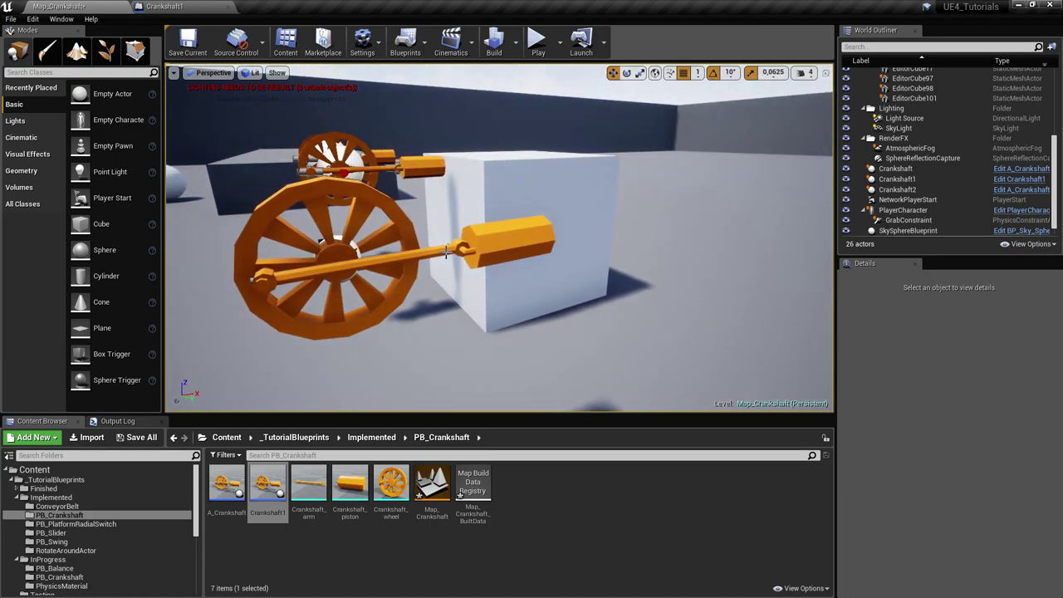
{"action": "key", "text": "d"}
{"action": "right_click_drag", "start_coordinate": [515, 264], "coordinate": [565, 235]}
{"action": "key", "text": "w"}
{"action": "key", "text": "s"}
{"action": "left_click", "coordinate": [532, 257]}
{"action": "key", "text": "w"}
{"action": "key", "text": "s"}
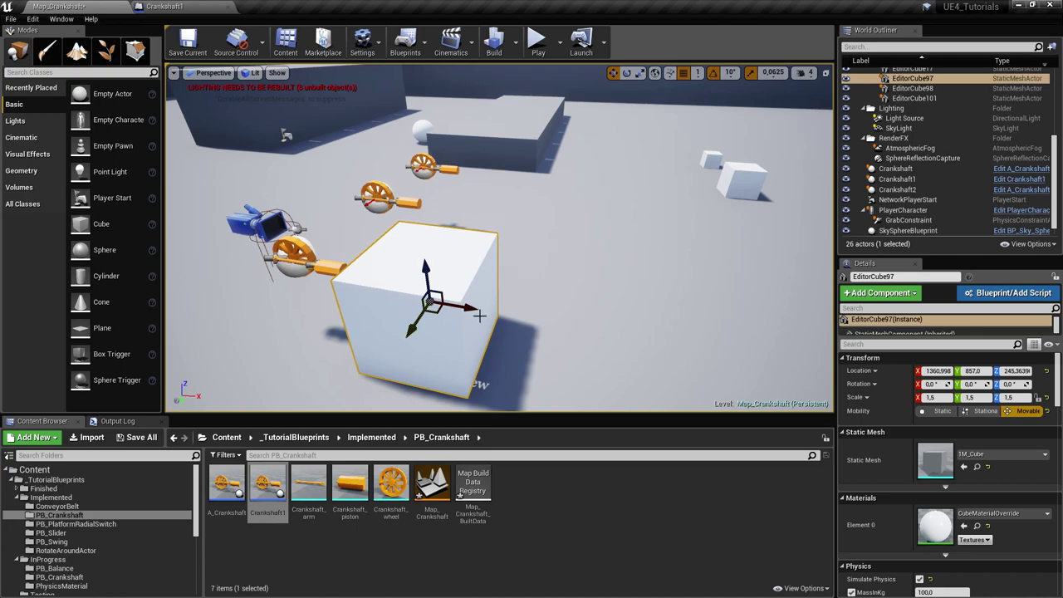
{"action": "left_click_drag", "start_coordinate": [460, 308], "coordinate": [442, 306]}
{"action": "key", "text": "w"}
{"action": "right_click_drag", "start_coordinate": [442, 306], "coordinate": [453, 283]}
{"action": "key", "text": "a"}
{"action": "key", "text": "s"}
{"action": "left_click_drag", "start_coordinate": [473, 282], "coordinate": [469, 252], "text": "alt"}
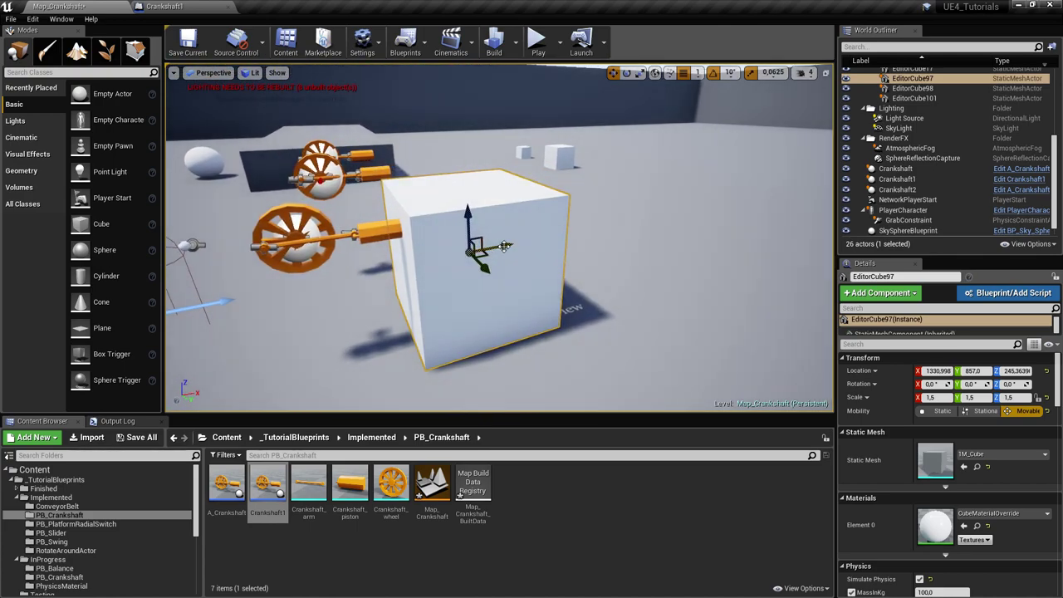
Step: Play-test the crankshaft against the repositioned cube, observe how the piston meets it, and stop the test
{"action": "left_click", "coordinate": [537, 46]}
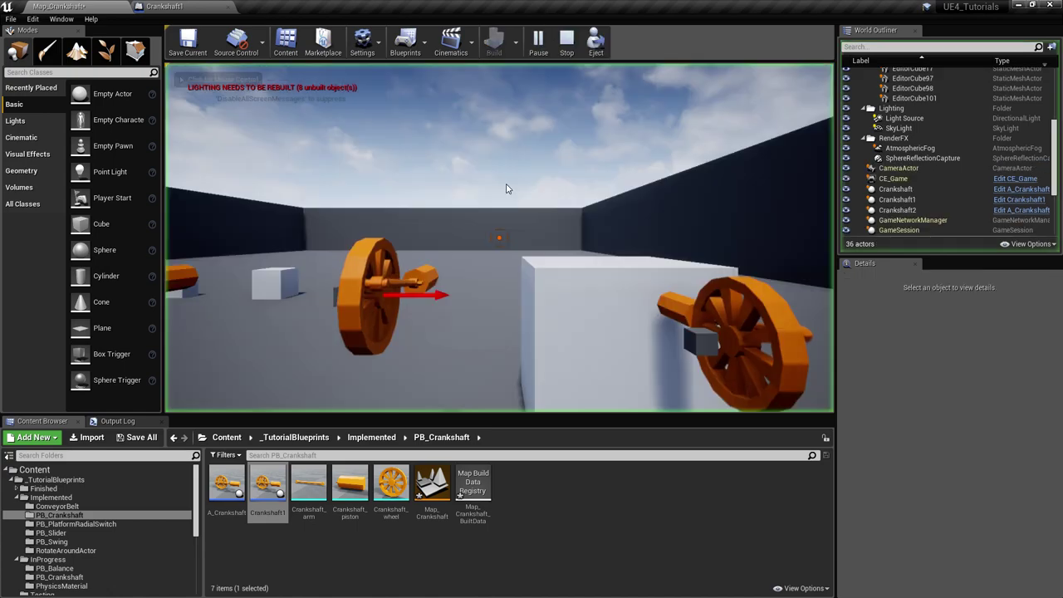
{"action": "key", "text": "s"}
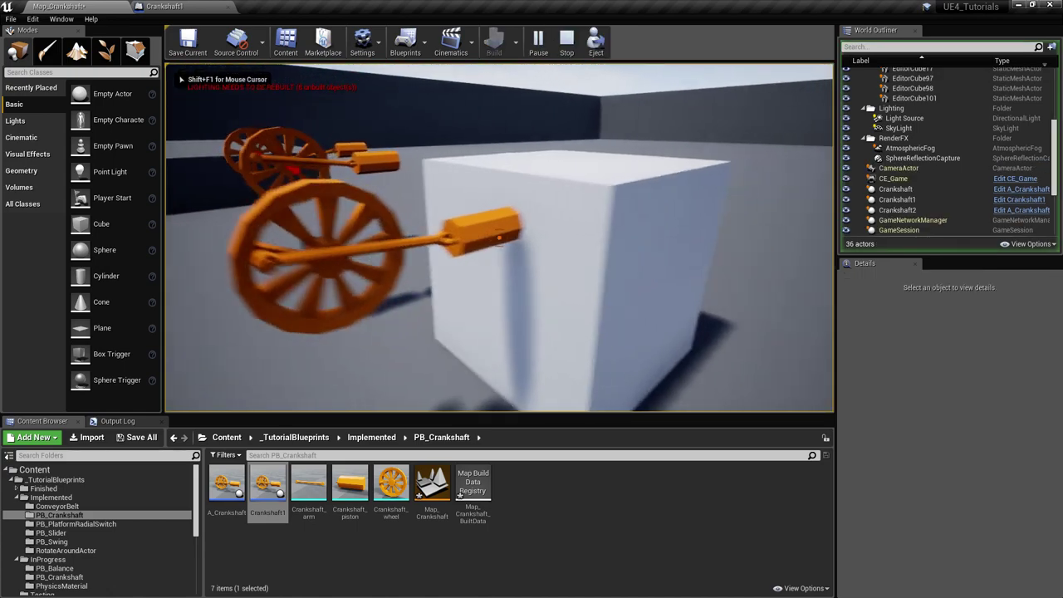
{"action": "key", "text": "a"}
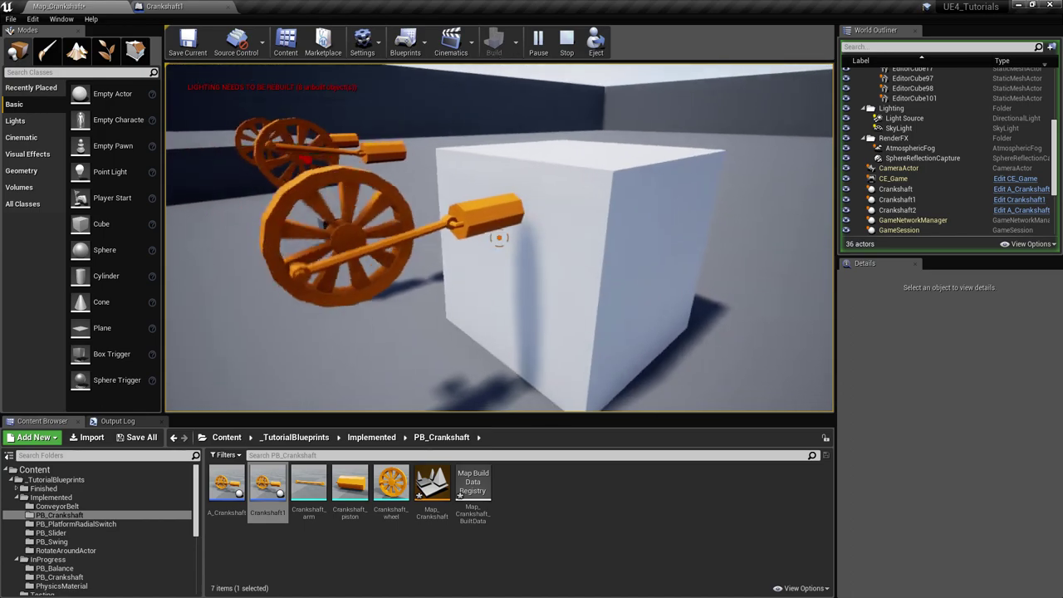
{"action": "key", "text": "s"}
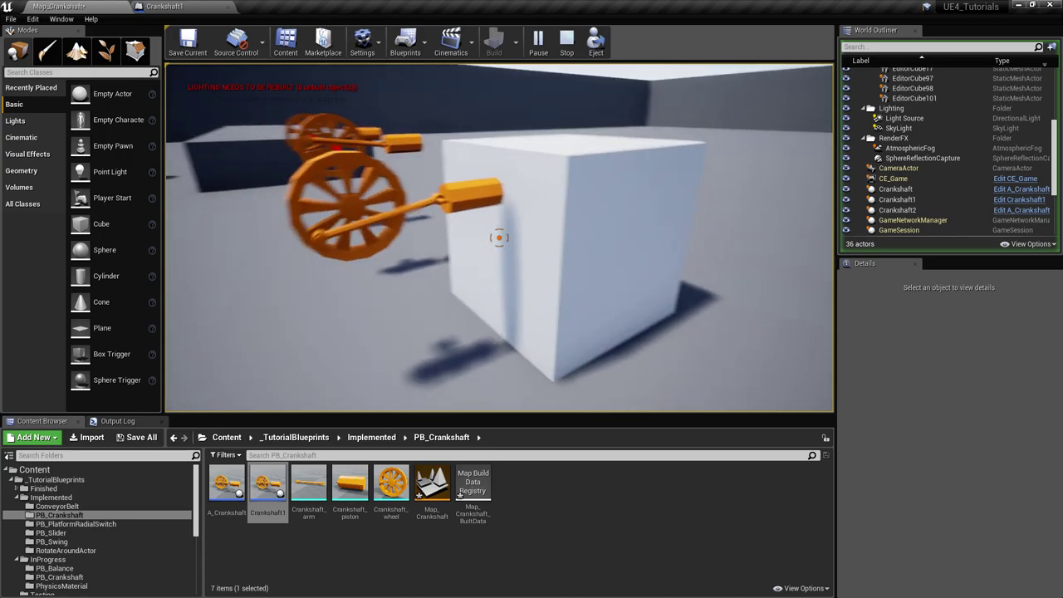
{"action": "key", "text": "a"}
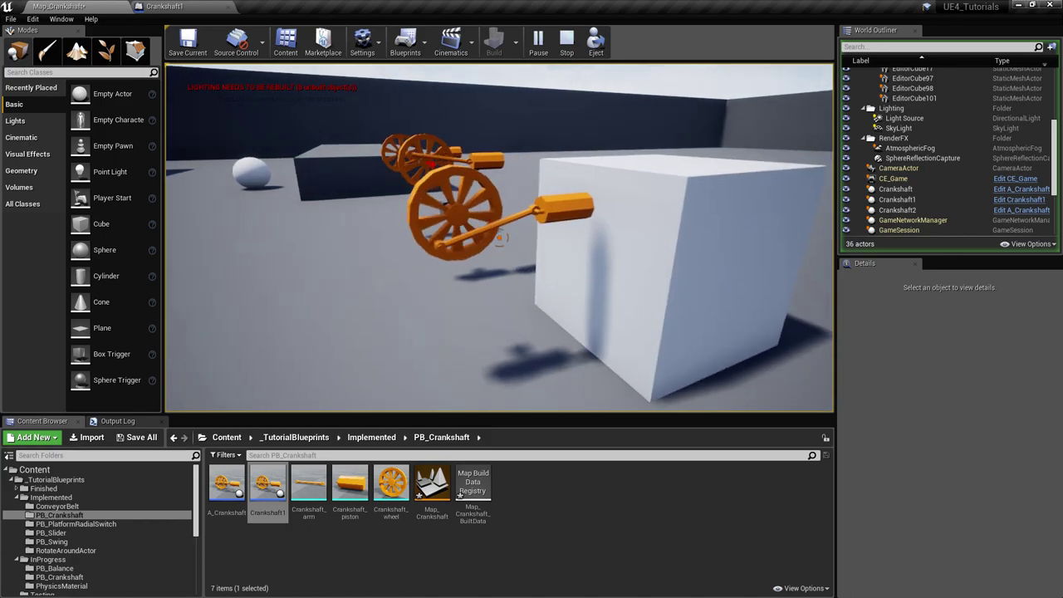
{"action": "key", "text": "Escape"}
Step: Select the Crankshaft1 actor in the level and examine its wheel, arm, piston and physics constraints up close
{"action": "right_click_drag", "start_coordinate": [270, 290], "coordinate": [270, 249]}
{"action": "key", "text": "w"}
{"action": "key", "text": "s"}
{"action": "right_click_drag", "start_coordinate": [446, 245], "coordinate": [443, 246]}
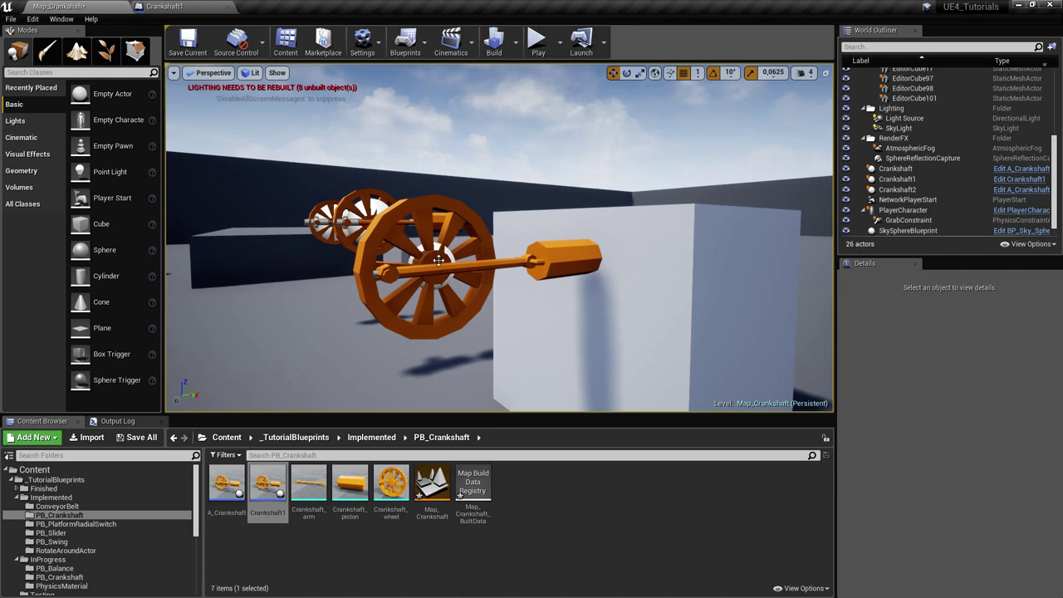
{"action": "left_click", "coordinate": [438, 261]}
{"action": "key", "text": "f"}
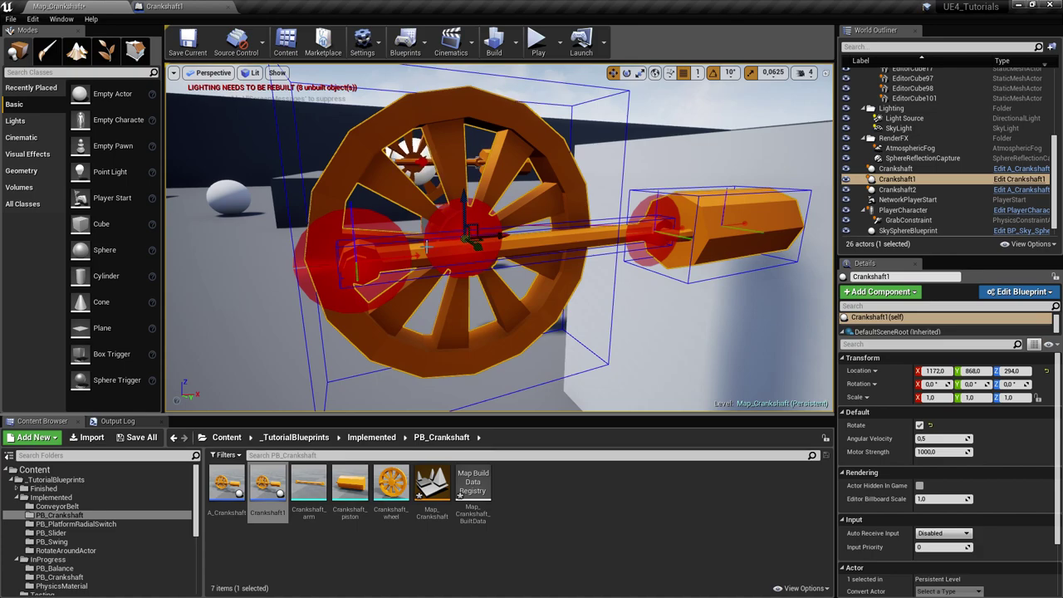
{"action": "right_click_drag", "start_coordinate": [415, 269], "coordinate": [449, 270]}
{"action": "key", "text": "s"}
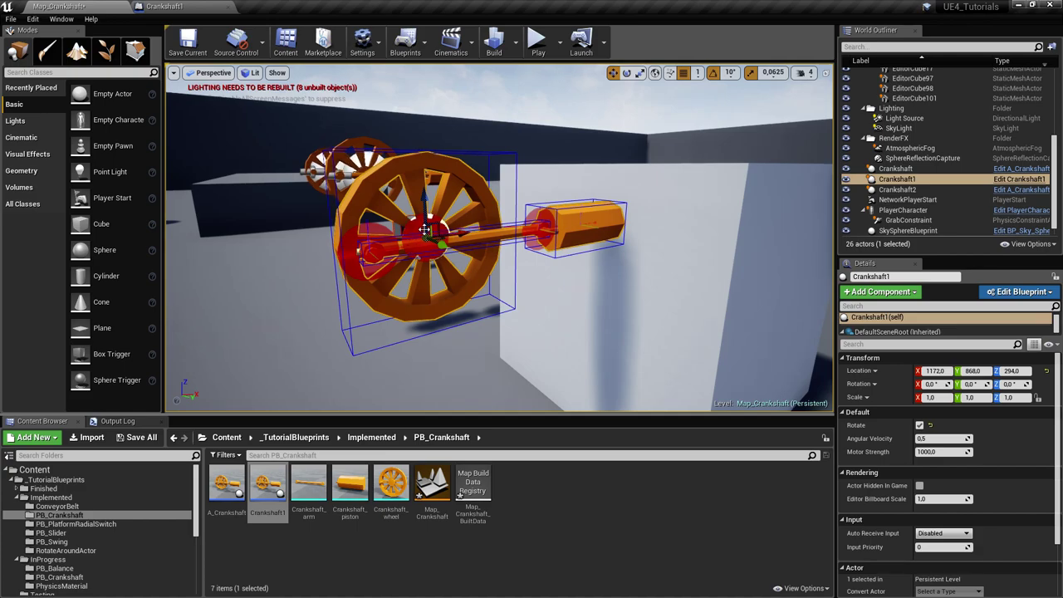
Step: Open the Crankshaft1 Blueprint's Event Graph and move the Event BeginPlay node clear of the other event nodes
{"action": "left_click", "coordinate": [200, 6]}
{"action": "scroll", "coordinate": [335, 110], "scroll_direction": "up", "scroll_amount": 3}
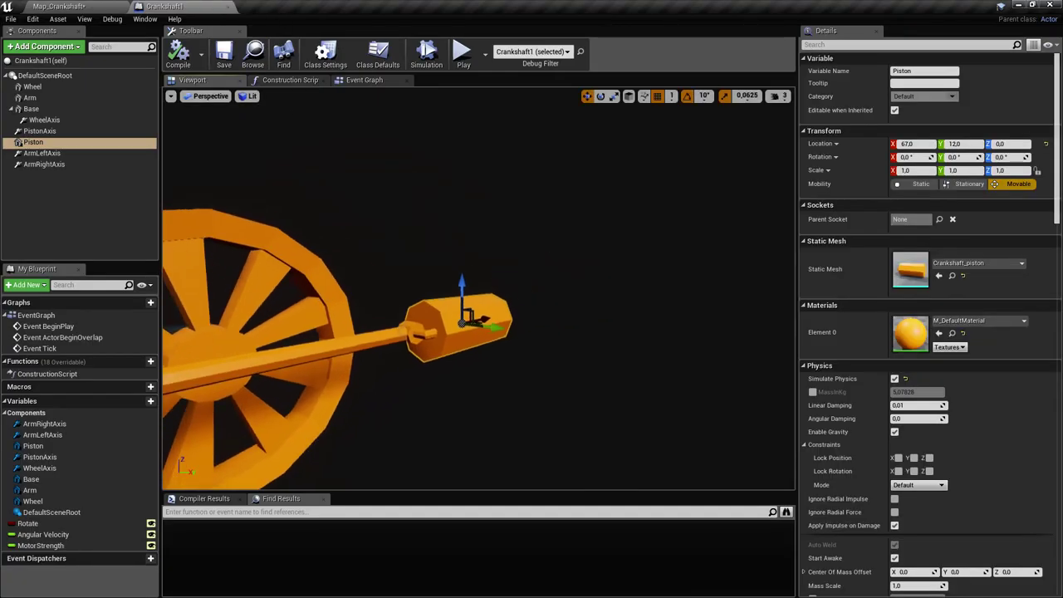
{"action": "left_click", "coordinate": [364, 80]}
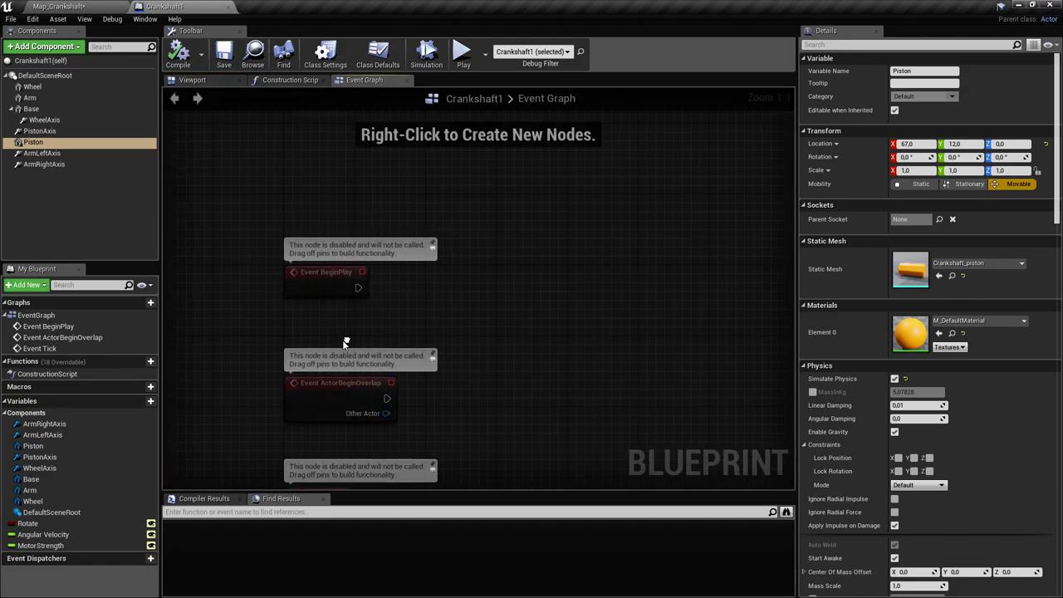
{"action": "left_click_drag", "start_coordinate": [325, 274], "coordinate": [431, 212]}
{"action": "right_click_drag", "start_coordinate": [495, 261], "coordinate": [336, 310]}
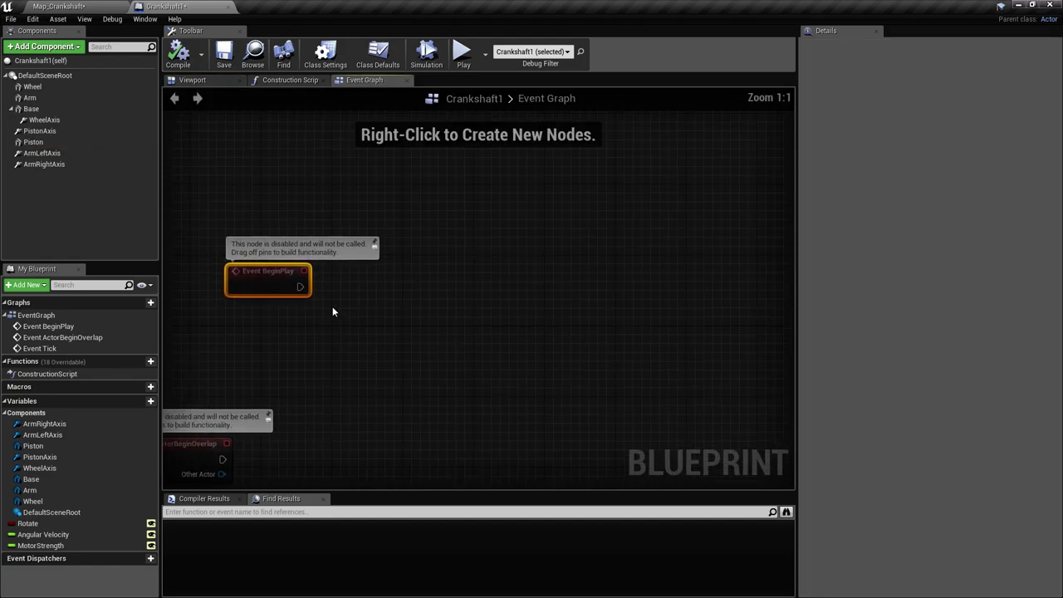
Step: Add a Wheel reference feeding a Get Center Of Mass node, and arrange it below Event BeginPlay
{"action": "left_click_drag", "start_coordinate": [33, 86], "coordinate": [406, 334]}
{"action": "type", "text": "get cen"}
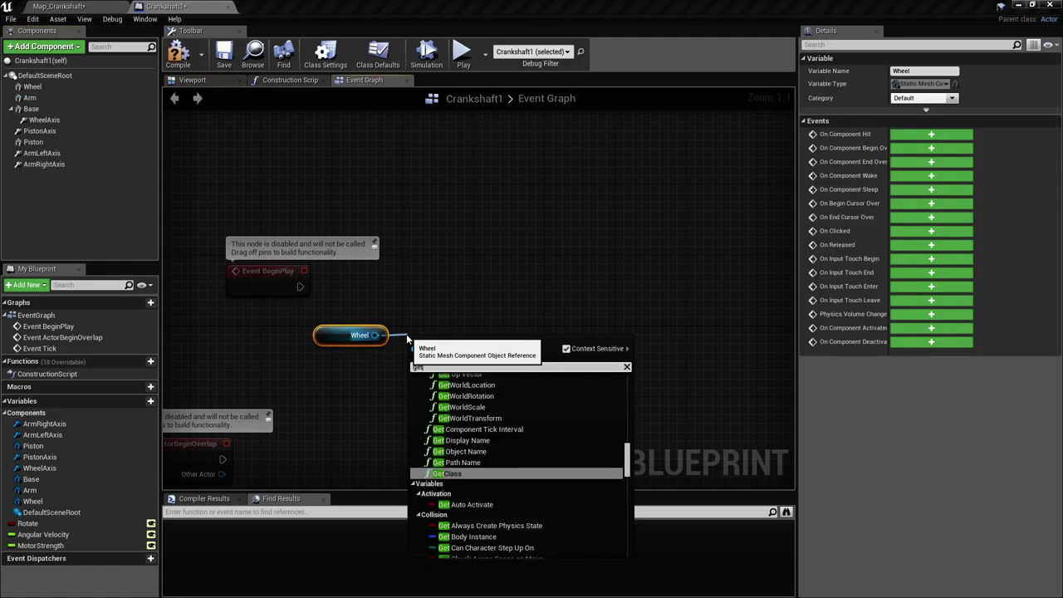
{"action": "key", "text": "Return"}
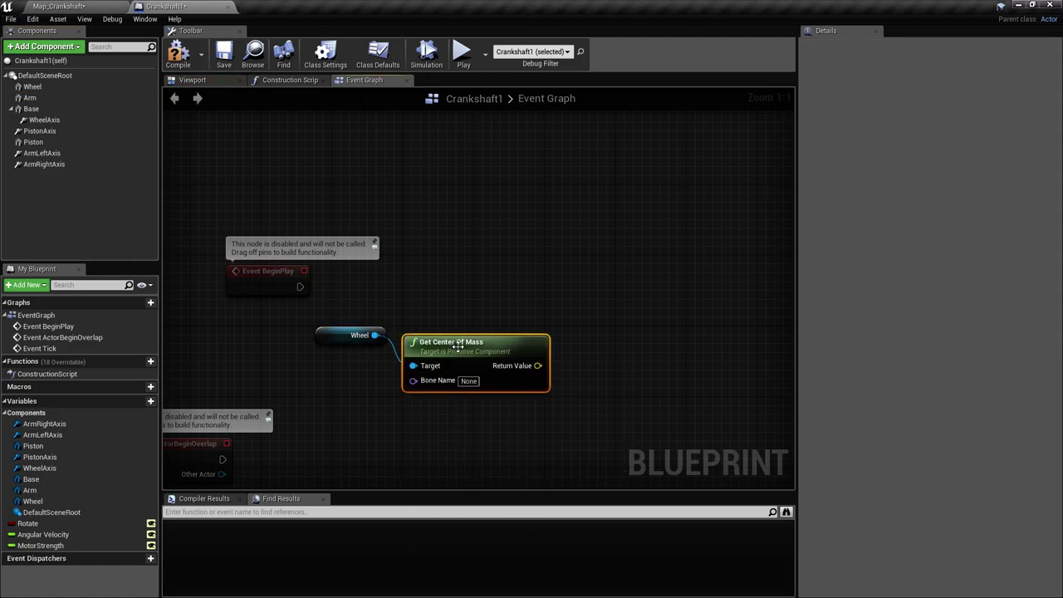
{"action": "left_click_drag", "start_coordinate": [458, 347], "coordinate": [469, 316]}
{"action": "right_click_drag", "start_coordinate": [561, 363], "coordinate": [495, 329]}
{"action": "right_click_drag", "start_coordinate": [465, 283], "coordinate": [472, 258]}
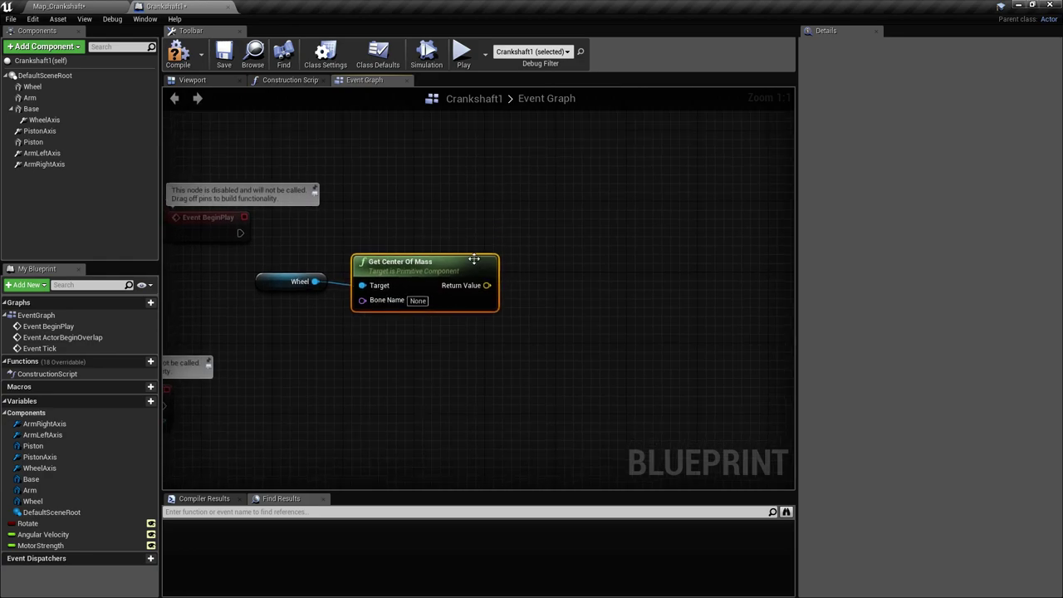
{"action": "right_click_drag", "start_coordinate": [525, 283], "coordinate": [506, 266]}
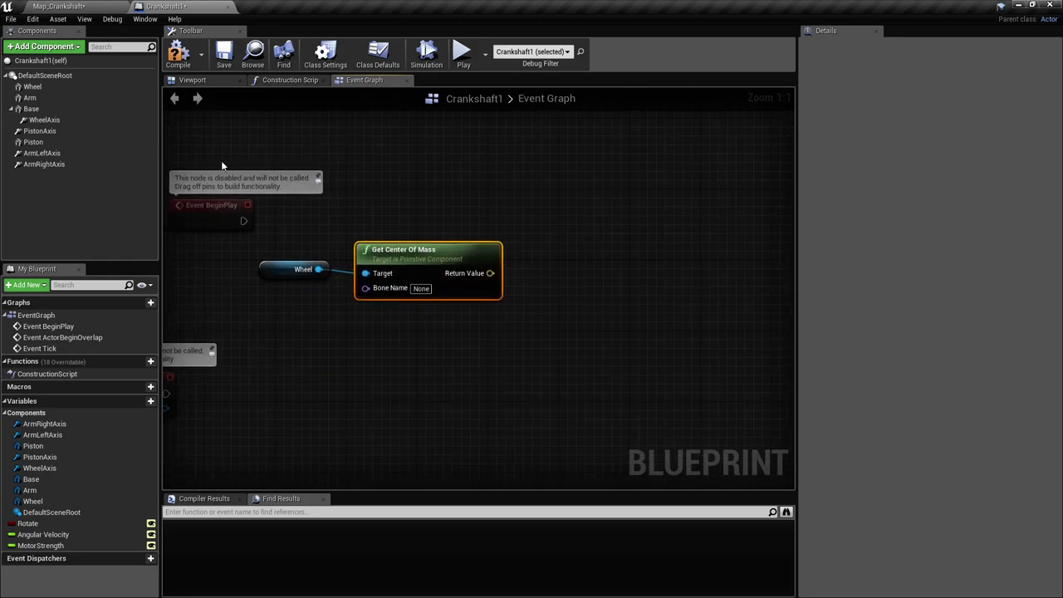
{"action": "left_click_drag", "start_coordinate": [229, 211], "coordinate": [315, 176]}
{"action": "right_click_drag", "start_coordinate": [583, 262], "coordinate": [482, 257]}
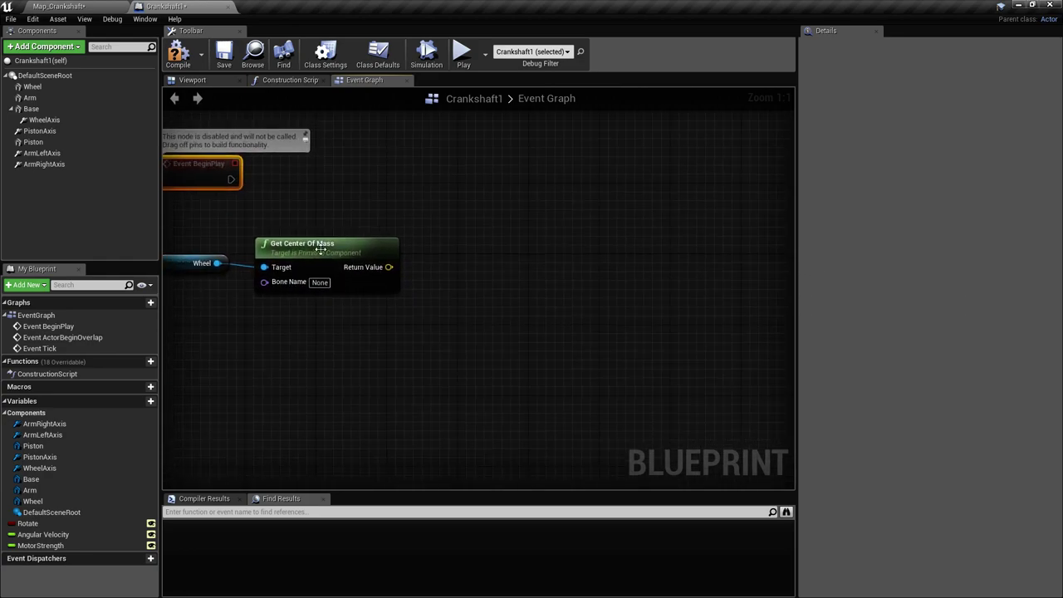
Step: Duplicate the Wheel reference and add a Set Center Of Mass node that targets it
{"action": "left_click", "coordinate": [199, 264]}
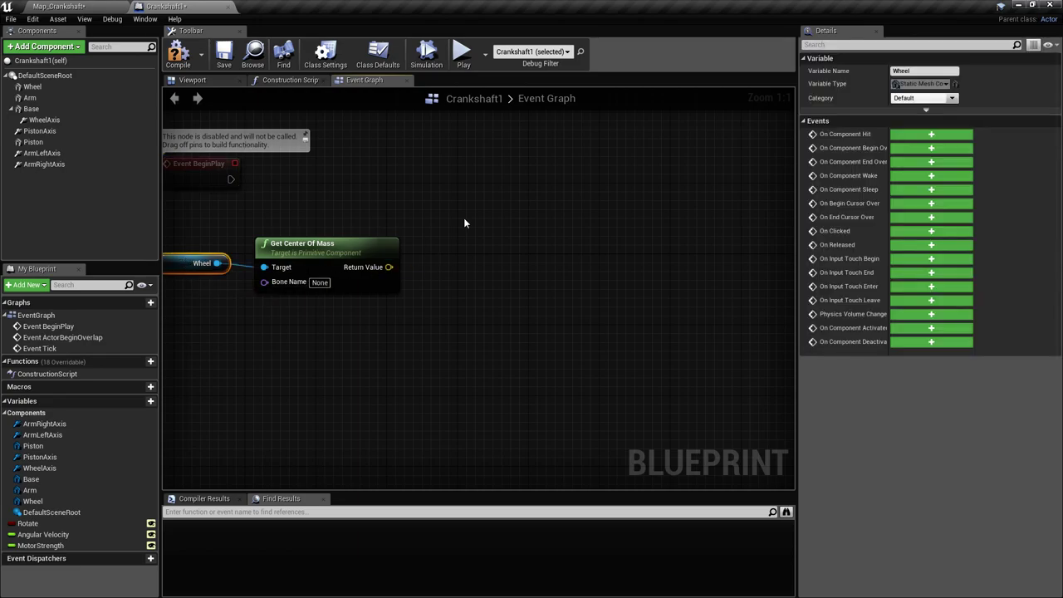
{"action": "key", "text": "ctrl+v"}
{"action": "left_click_drag", "start_coordinate": [572, 232], "coordinate": [575, 233]}
{"action": "type", "text": "center"}
{"action": "key", "text": "Return"}
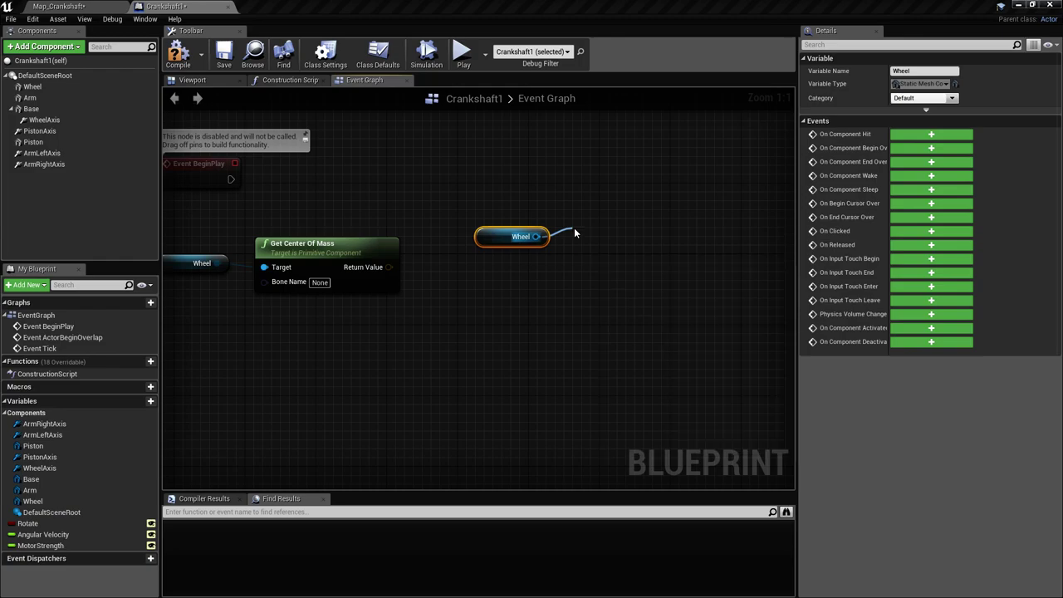
{"action": "left_click_drag", "start_coordinate": [629, 238], "coordinate": [609, 167]}
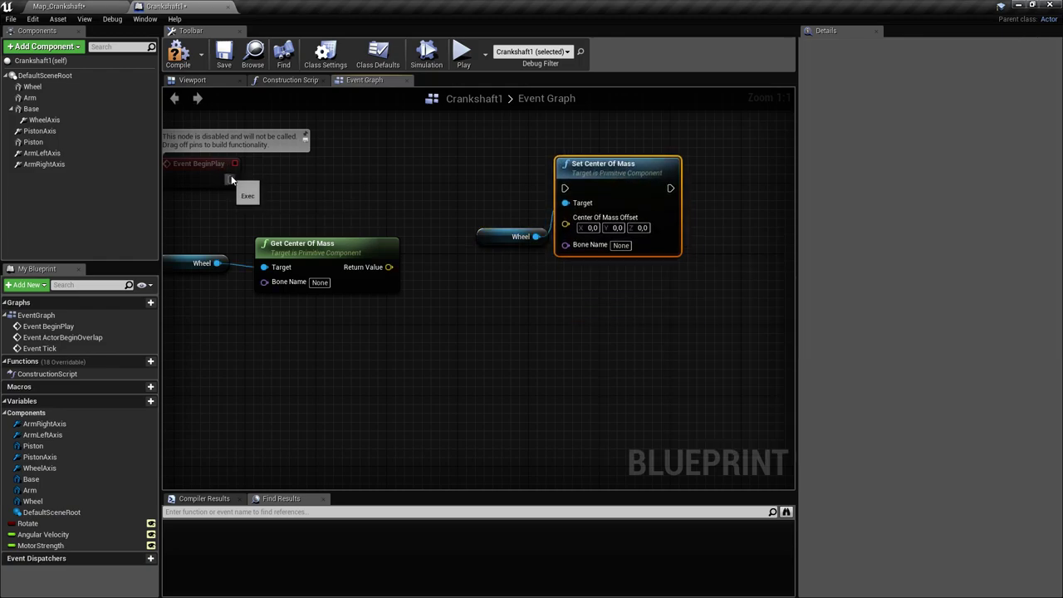
Step: Connect Event BeginPlay's execution to Set Center Of Mass and place the second Wheel reference beside that node
{"action": "left_click_drag", "start_coordinate": [554, 194], "coordinate": [567, 190]}
{"action": "left_click", "coordinate": [429, 204]}
{"action": "right_click_drag", "start_coordinate": [361, 223], "coordinate": [416, 212]}
{"action": "right_click_drag", "start_coordinate": [554, 252], "coordinate": [548, 252]}
{"action": "left_click_drag", "start_coordinate": [539, 230], "coordinate": [474, 212]}
{"action": "right_click_drag", "start_coordinate": [475, 214], "coordinate": [413, 253]}
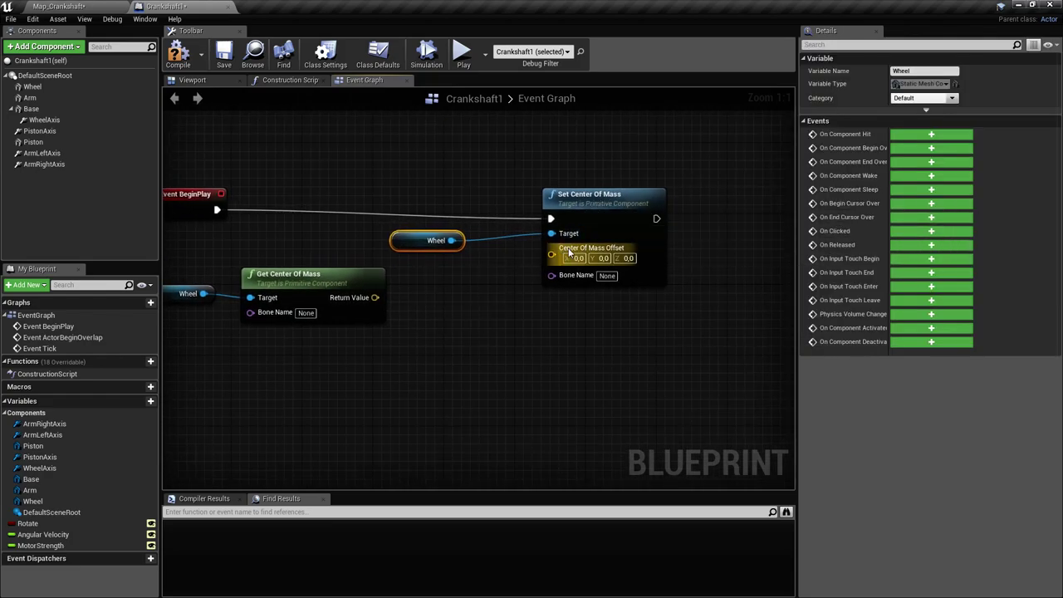
Step: Examine the Get Center Of Mass output and the Center Of Mass Offset input, reading the description of Get Center Of Mass
{"action": "right_click_drag", "start_coordinate": [482, 290], "coordinate": [512, 309]}
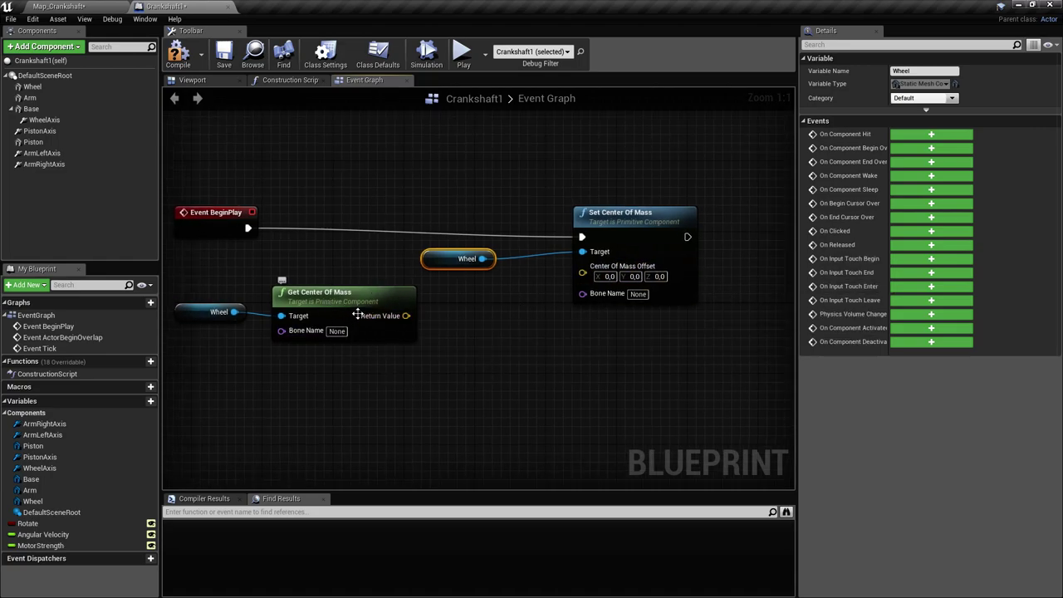
{"action": "right_click_drag", "start_coordinate": [334, 301], "coordinate": [320, 286]}
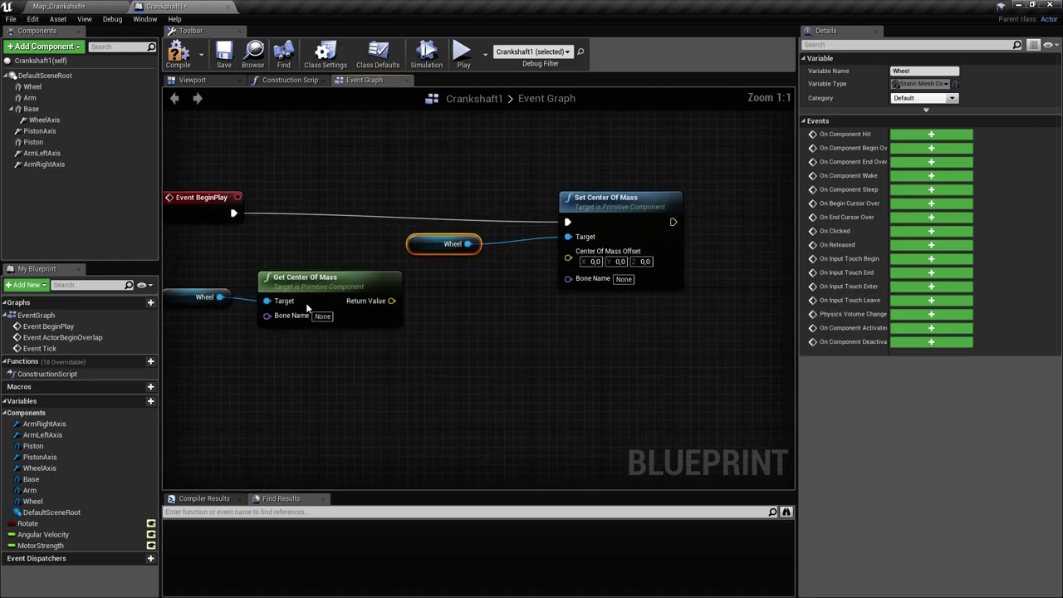
{"action": "right_click_drag", "start_coordinate": [607, 279], "coordinate": [676, 264]}
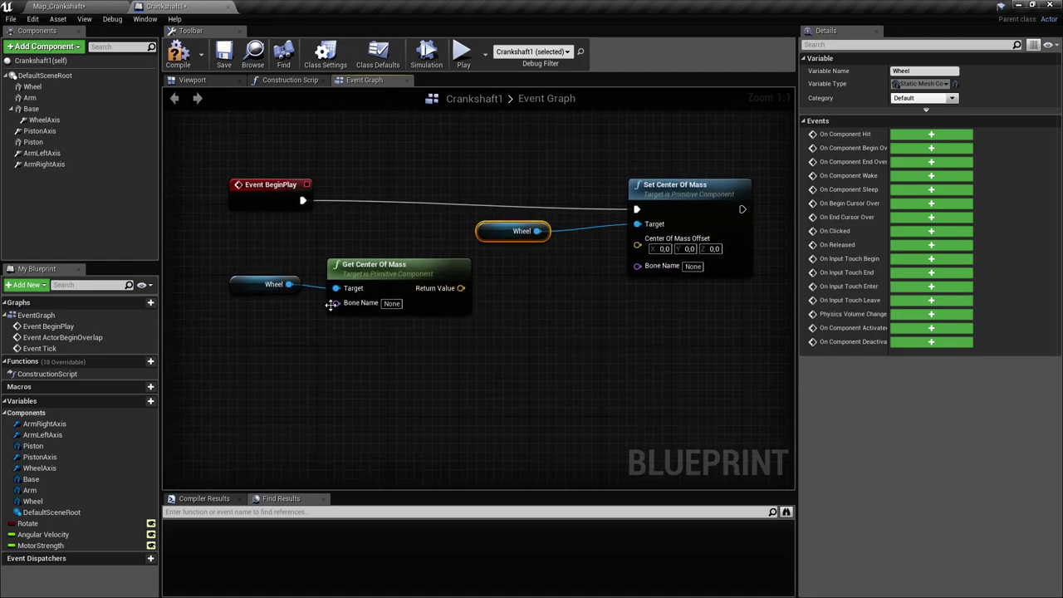
{"action": "right_click_drag", "start_coordinate": [395, 274], "coordinate": [381, 269]}
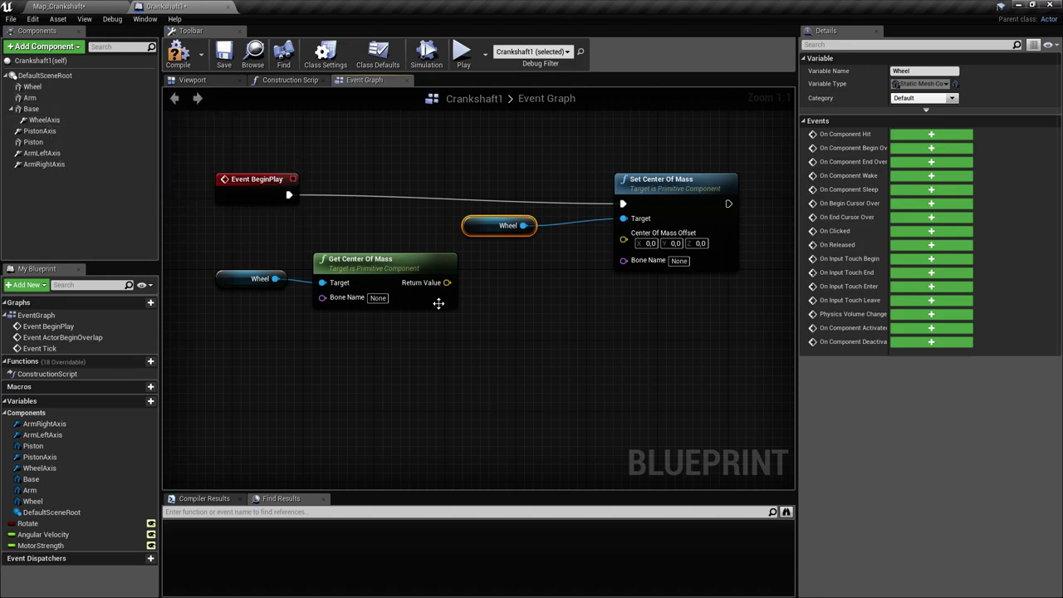
{"action": "right_click_drag", "start_coordinate": [443, 304], "coordinate": [431, 300]}
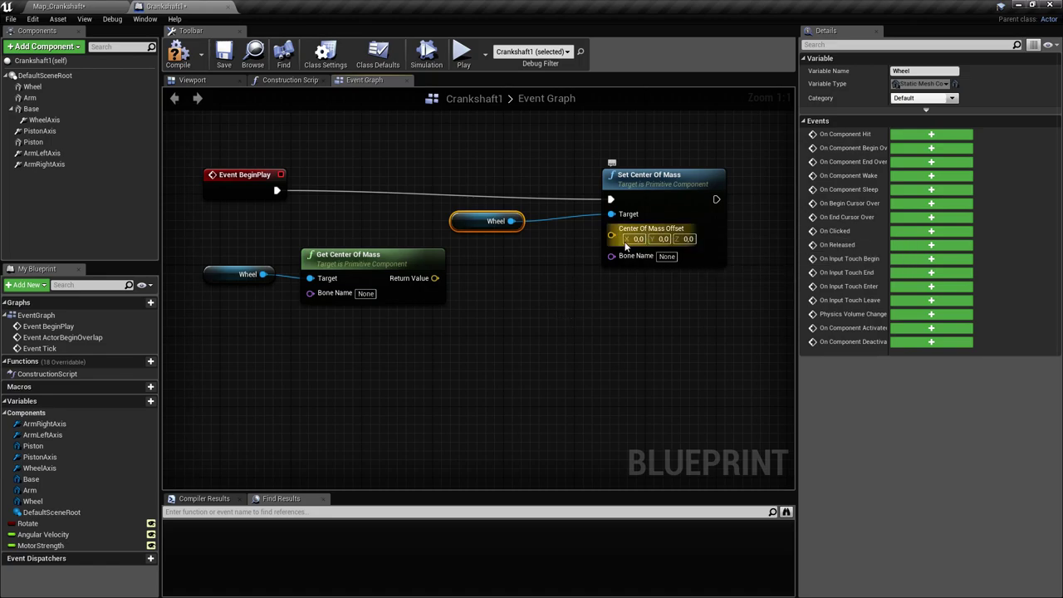
{"action": "right_click_drag", "start_coordinate": [621, 246], "coordinate": [606, 240]}
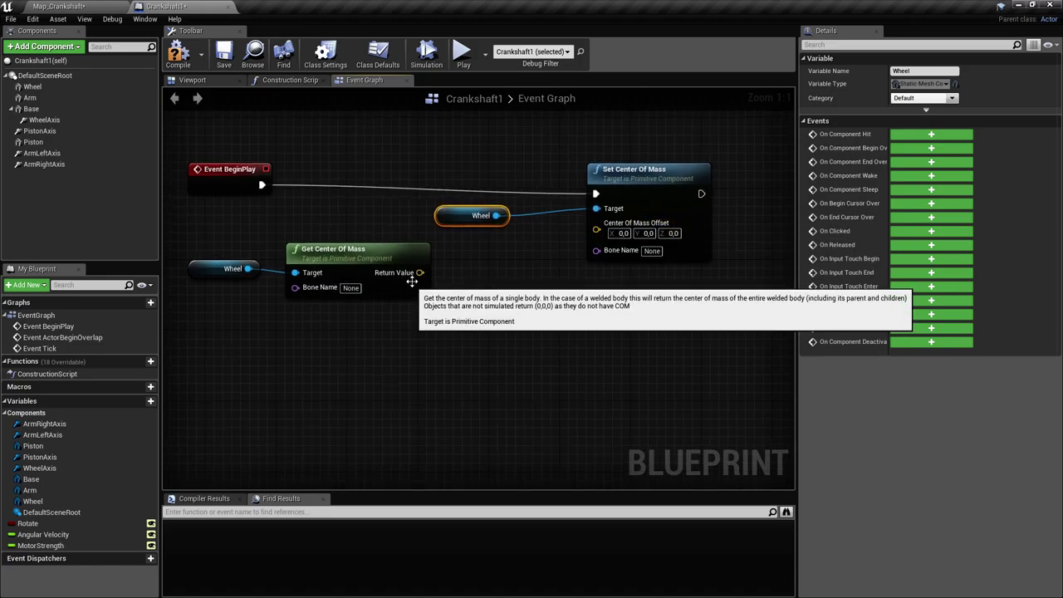
{"action": "right_click_drag", "start_coordinate": [567, 273], "coordinate": [623, 269]}
{"action": "right_click_drag", "start_coordinate": [582, 234], "coordinate": [503, 247]}
{"action": "left_click_drag", "start_coordinate": [242, 213], "coordinate": [362, 251]}
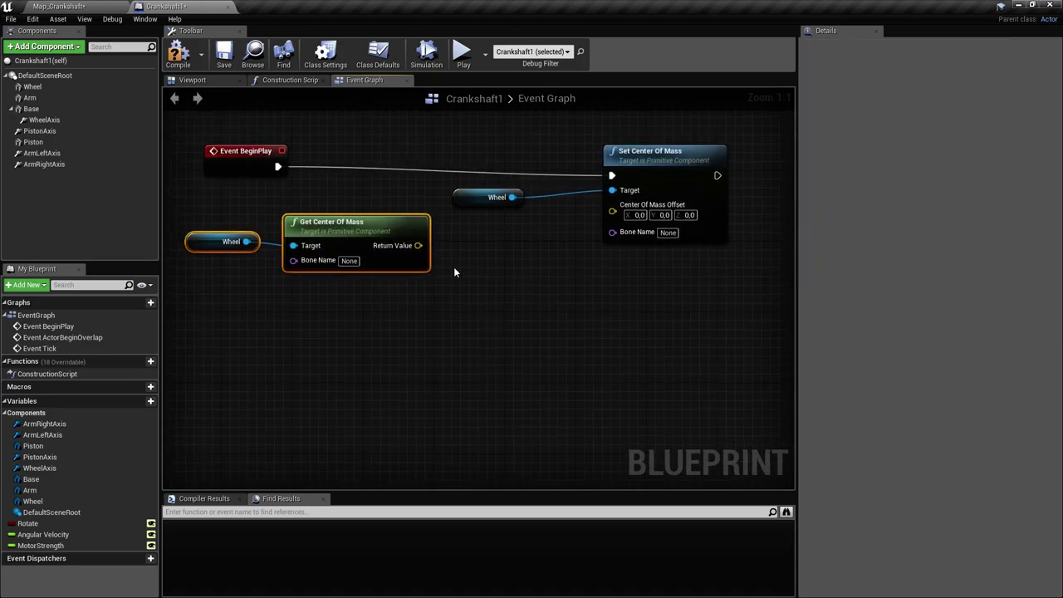
{"action": "right_click_drag", "start_coordinate": [466, 282], "coordinate": [459, 300]}
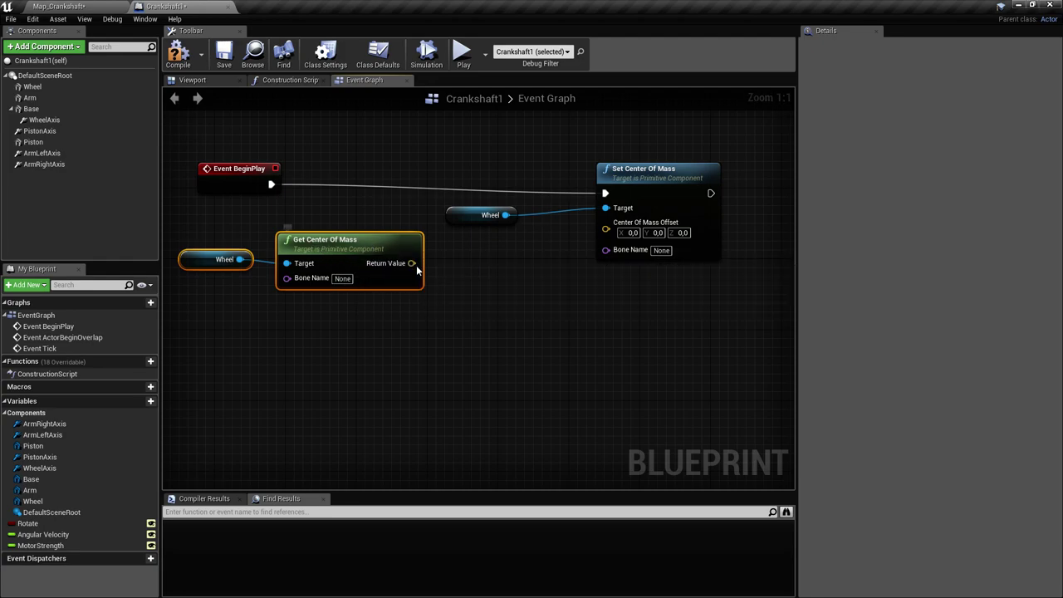
Step: Add a GetWorldTransform node from the first Wheel reference and place it below Get Center Of Mass
{"action": "right_click", "coordinate": [349, 336]}
{"action": "left_click", "coordinate": [86, 89]}
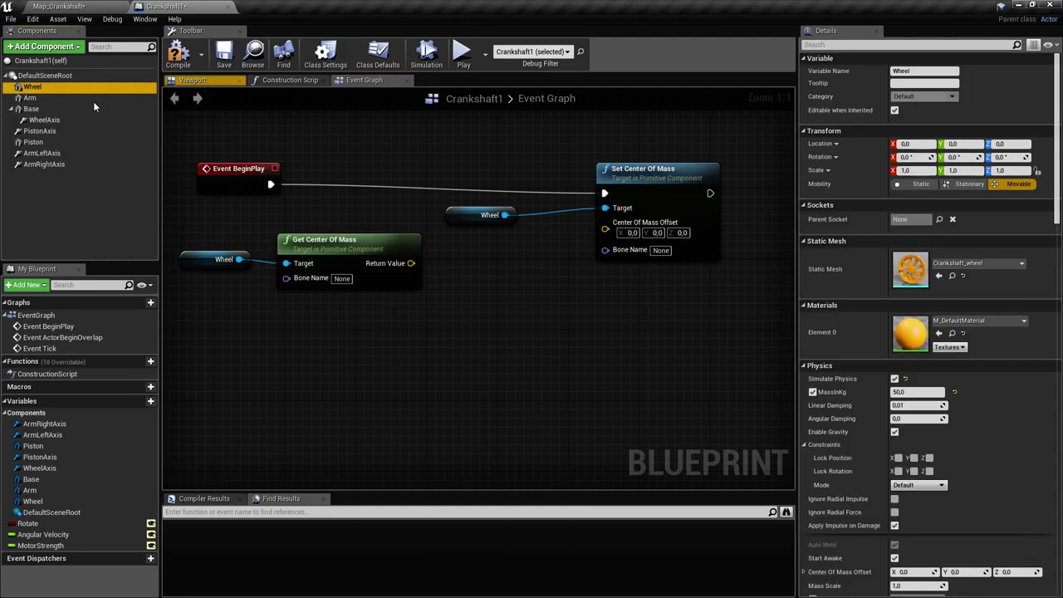
{"action": "left_click_drag", "start_coordinate": [239, 259], "coordinate": [413, 314]}
{"action": "type", "text": "ge"}
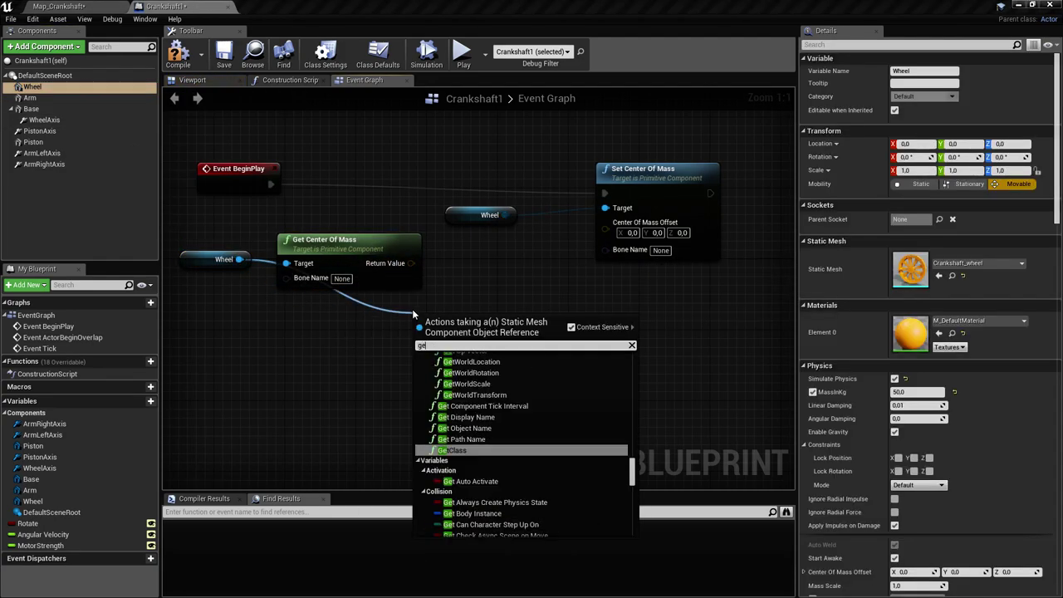
{"action": "type", "text": "t world"}
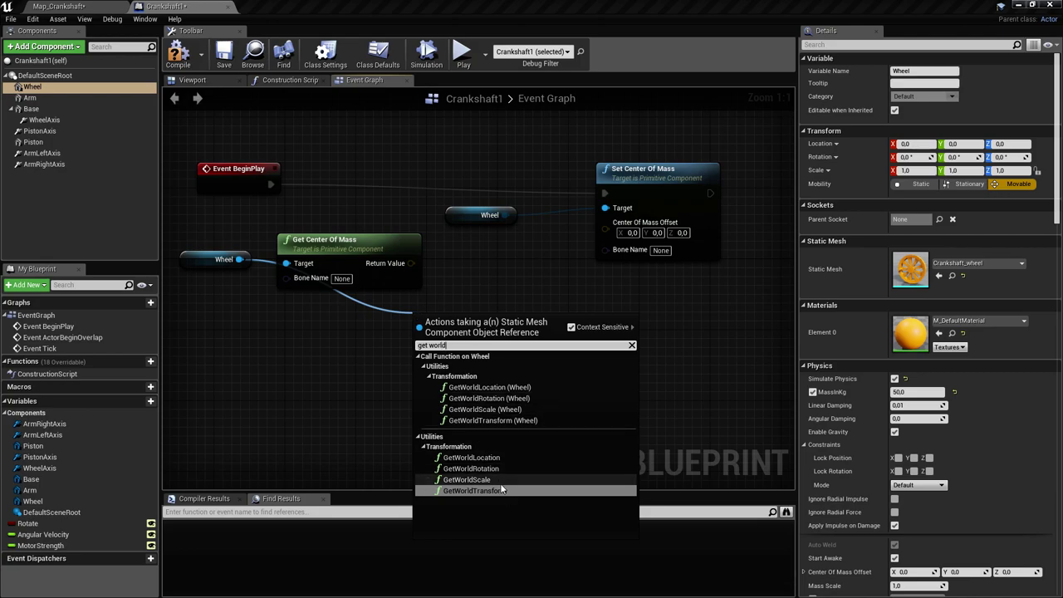
{"action": "left_click", "coordinate": [491, 491]}
{"action": "left_click_drag", "start_coordinate": [458, 315], "coordinate": [423, 307]}
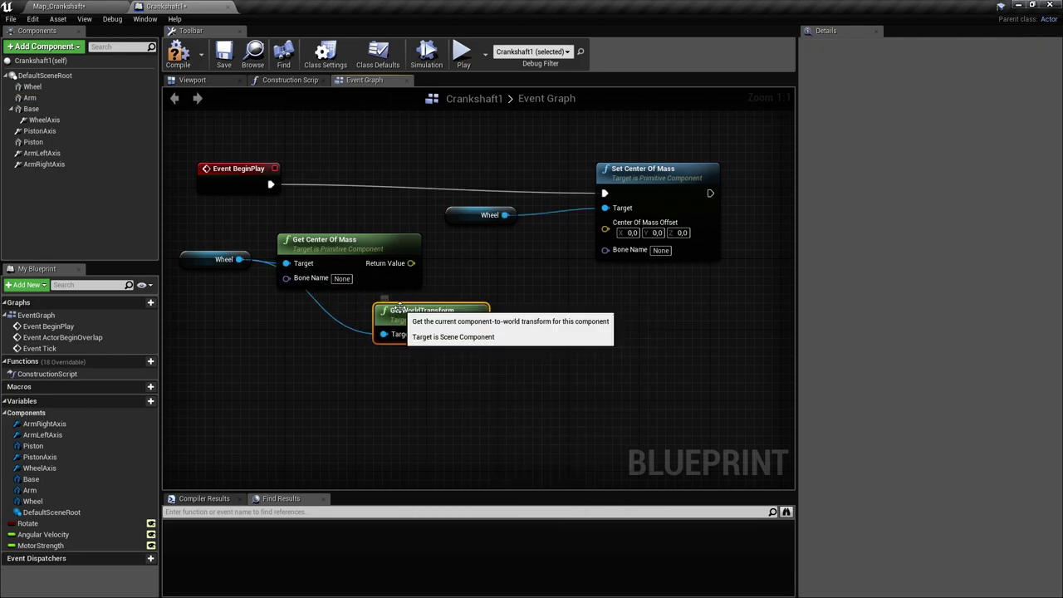
{"action": "left_click_drag", "start_coordinate": [398, 308], "coordinate": [335, 309]}
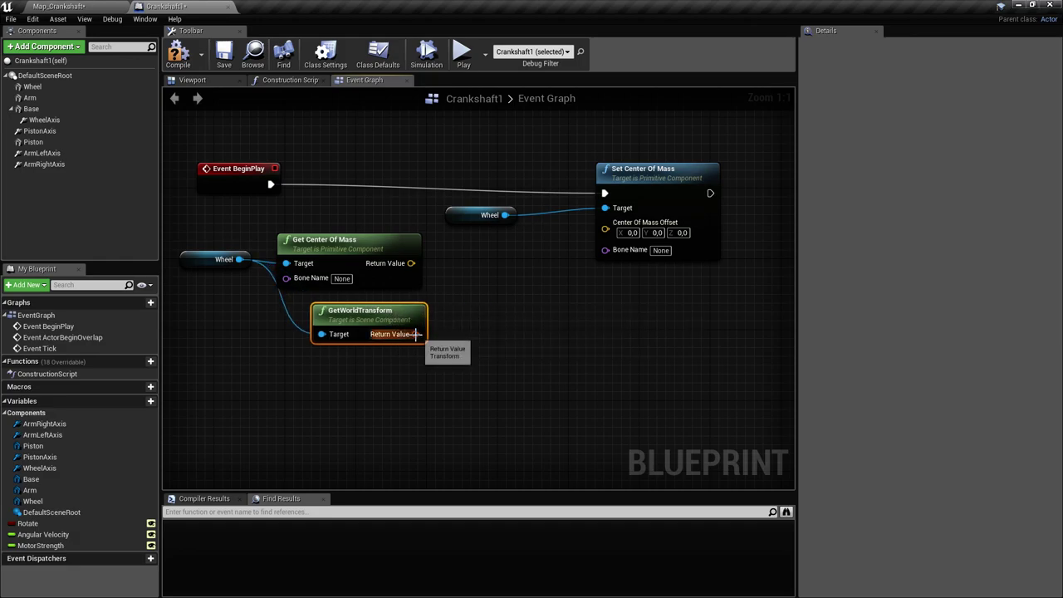
Step: Add an Inverse Transform Location node fed by the wheel's world transform, and connect the center of mass to its Location
{"action": "left_click_drag", "start_coordinate": [415, 334], "coordinate": [471, 296]}
{"action": "type", "text": "inver"}
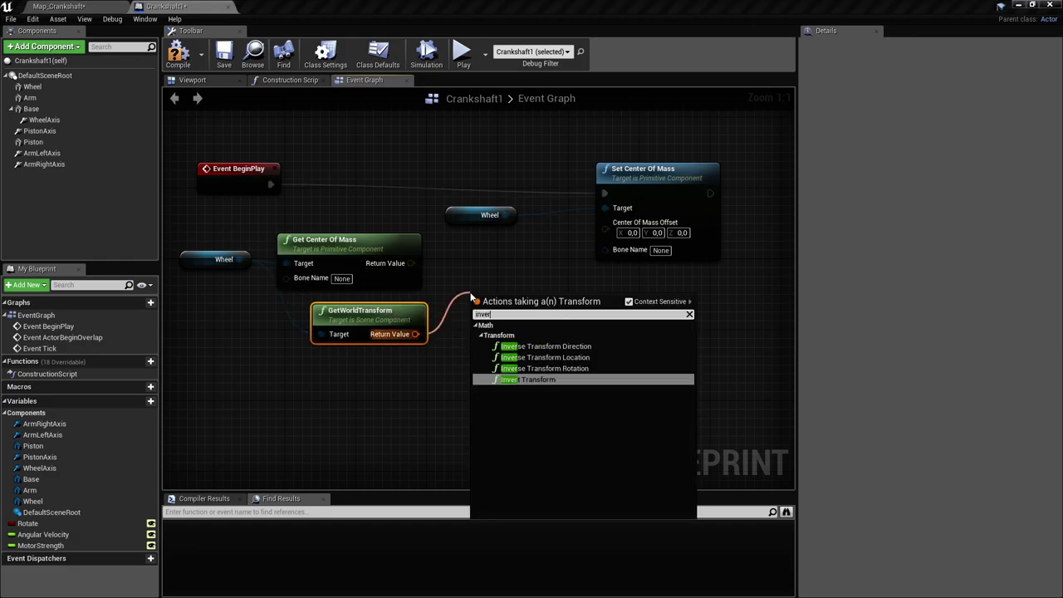
{"action": "type", "text": "se"}
{"action": "key", "text": "Up"}
{"action": "key", "text": "Return"}
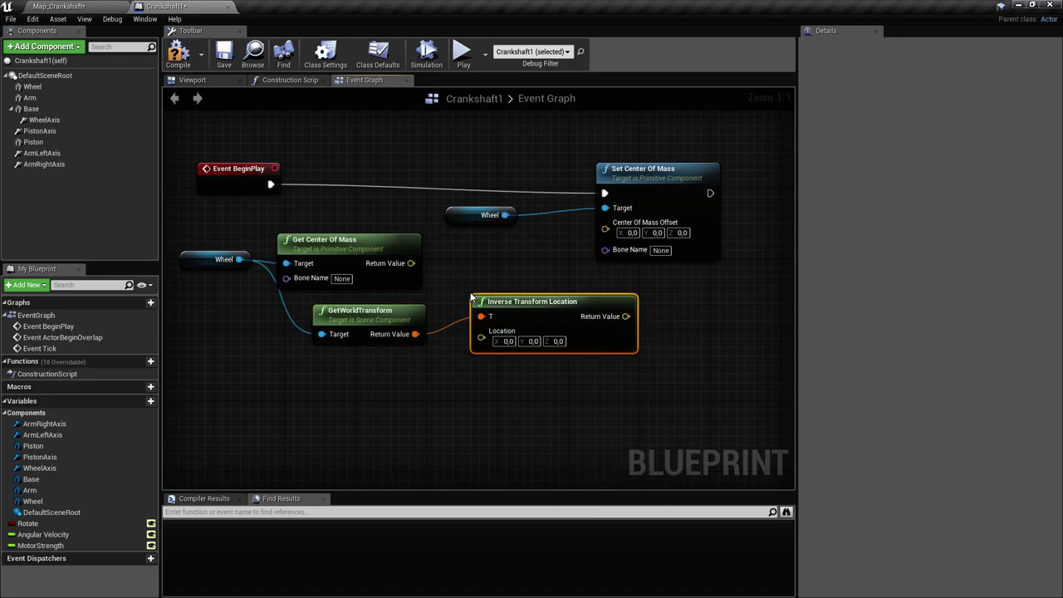
{"action": "left_click_drag", "start_coordinate": [459, 296], "coordinate": [443, 266]}
{"action": "left_click_drag", "start_coordinate": [438, 295], "coordinate": [462, 305]}
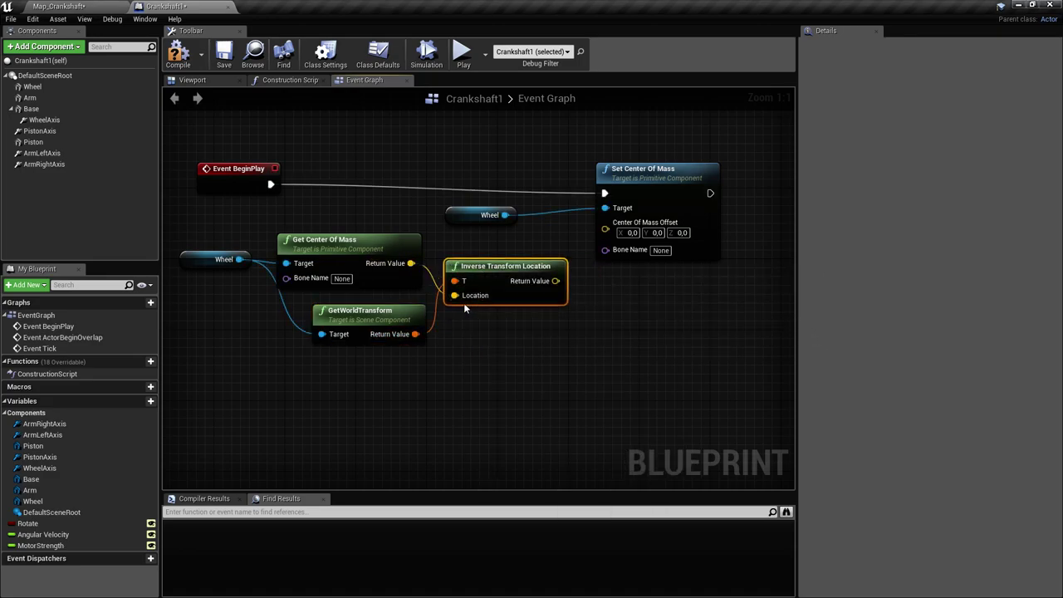
Step: Negate the inverse-transformed location with a Negate Vector node, feed it into Center Of Mass Offset, and tidy the Set Center Of Mass and Wheel nodes
{"action": "right_click_drag", "start_coordinate": [465, 304], "coordinate": [439, 304]}
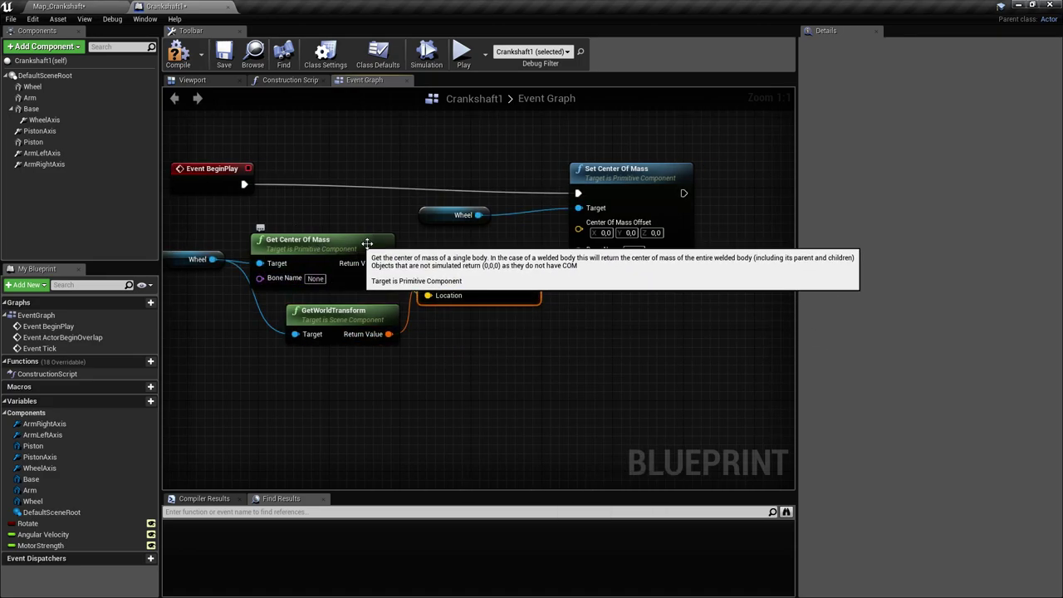
{"action": "right_click_drag", "start_coordinate": [505, 290], "coordinate": [393, 276]}
{"action": "left_click_drag", "start_coordinate": [586, 169], "coordinate": [708, 167]}
{"action": "left_click_drag", "start_coordinate": [463, 274], "coordinate": [515, 293]}
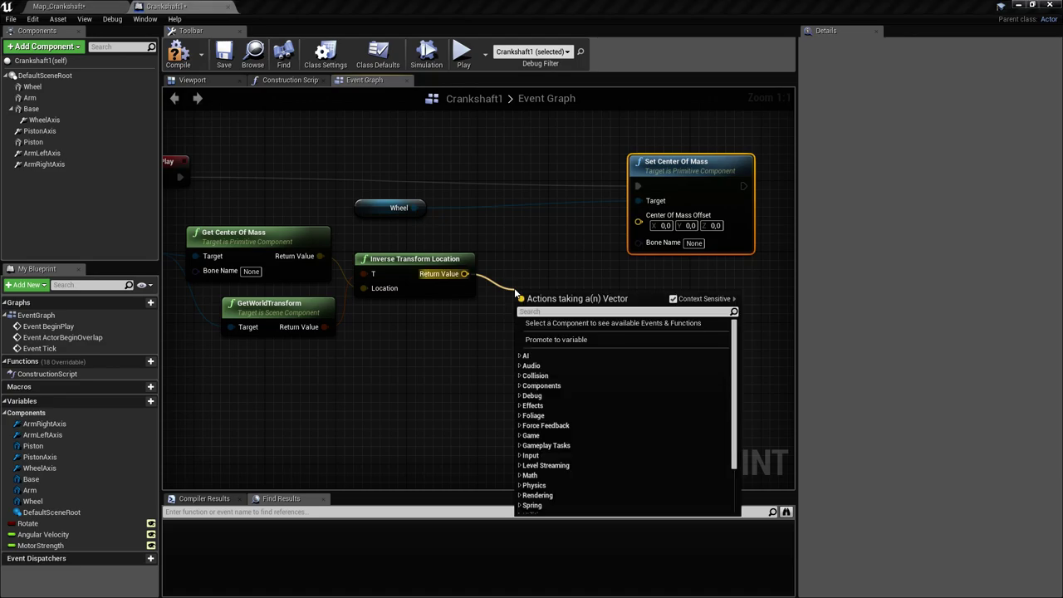
{"action": "type", "text": "neg"}
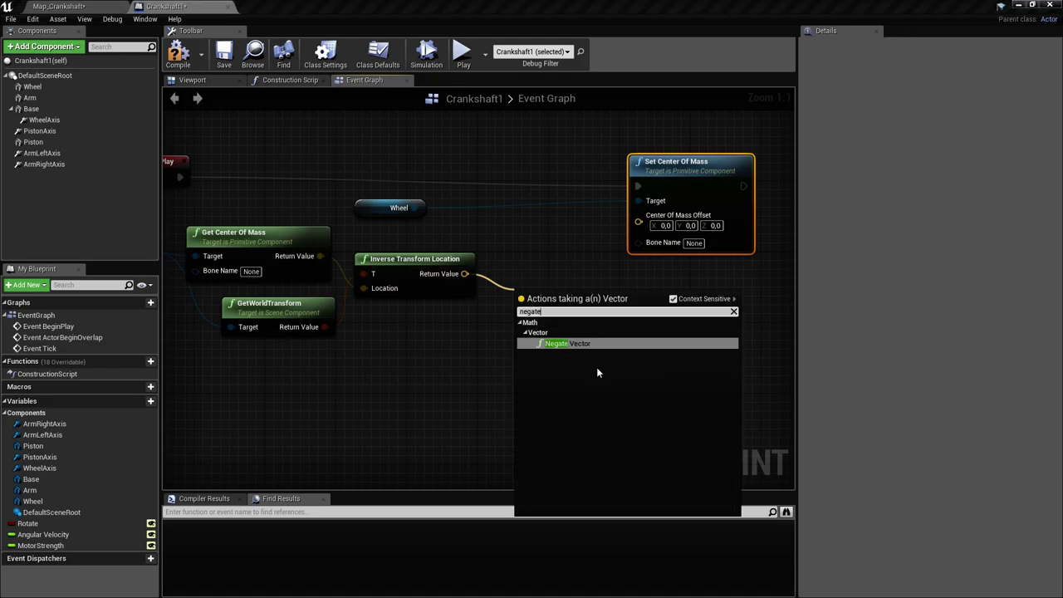
{"action": "type", "text": "ate"}
{"action": "left_click", "coordinate": [609, 344]}
{"action": "left_click_drag", "start_coordinate": [564, 310], "coordinate": [645, 226]}
{"action": "left_click_drag", "start_coordinate": [397, 208], "coordinate": [572, 199]}
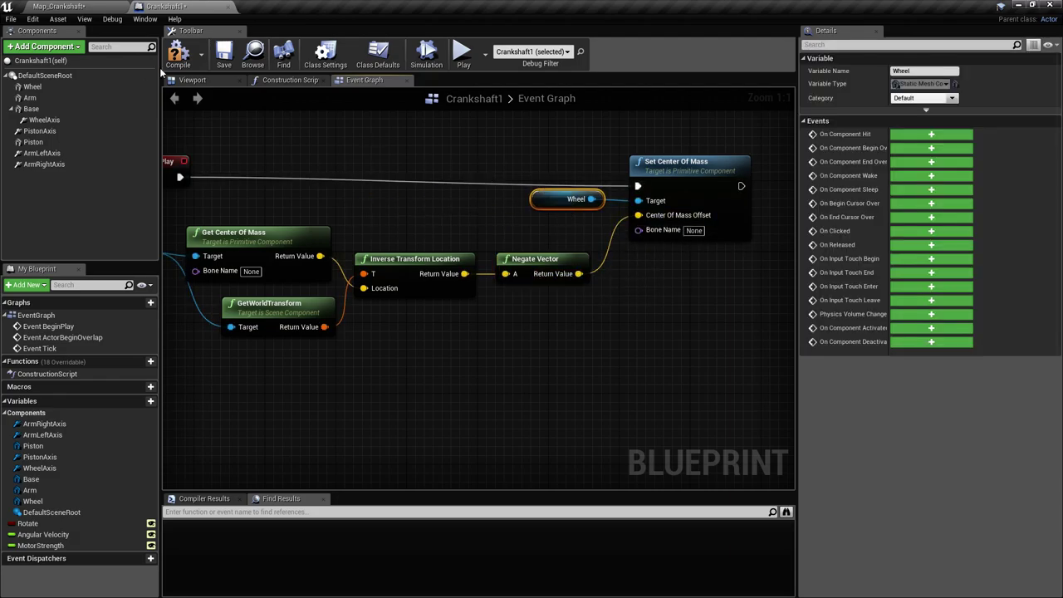
Step: Play-test the level to check how the crankshaft beside the cube runs with the corrected wheel center of mass, and end the session
{"action": "left_click", "coordinate": [463, 54]}
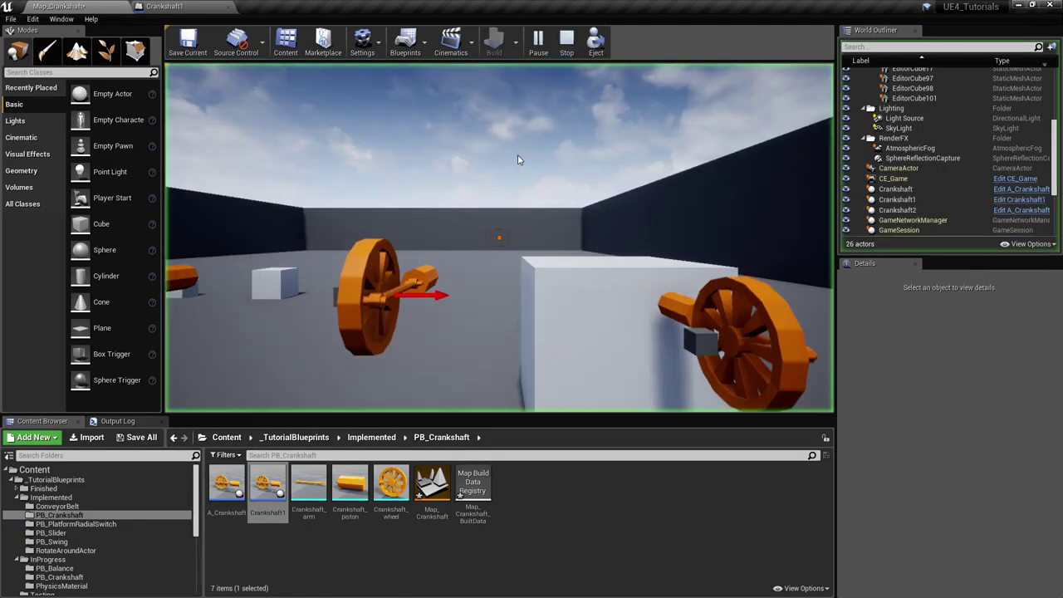
{"action": "left_click", "coordinate": [518, 159]}
{"action": "key", "text": "d"}
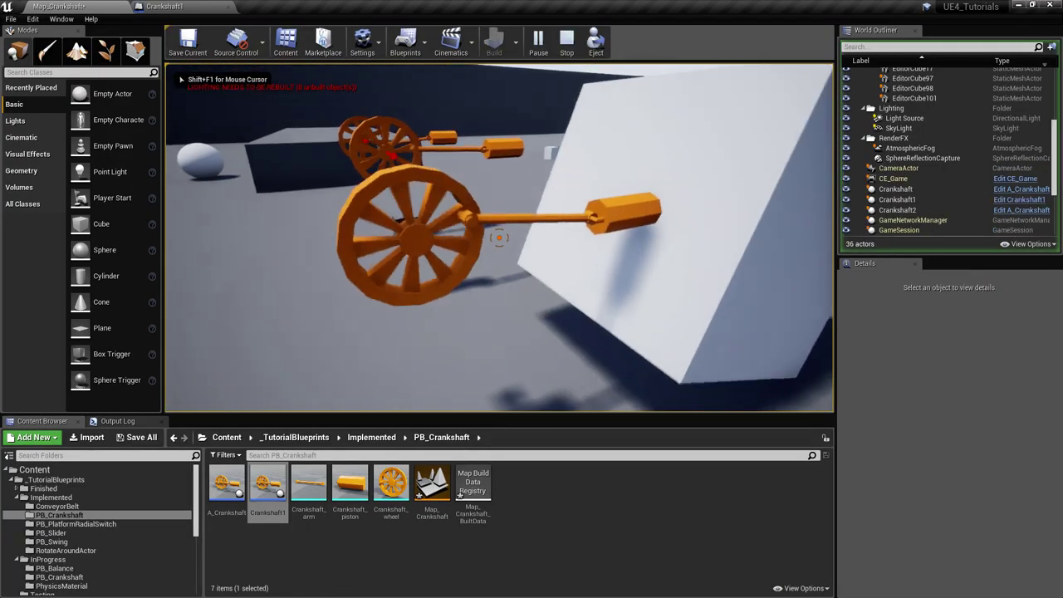
{"action": "key", "text": "a"}
{"action": "key", "text": "w"}
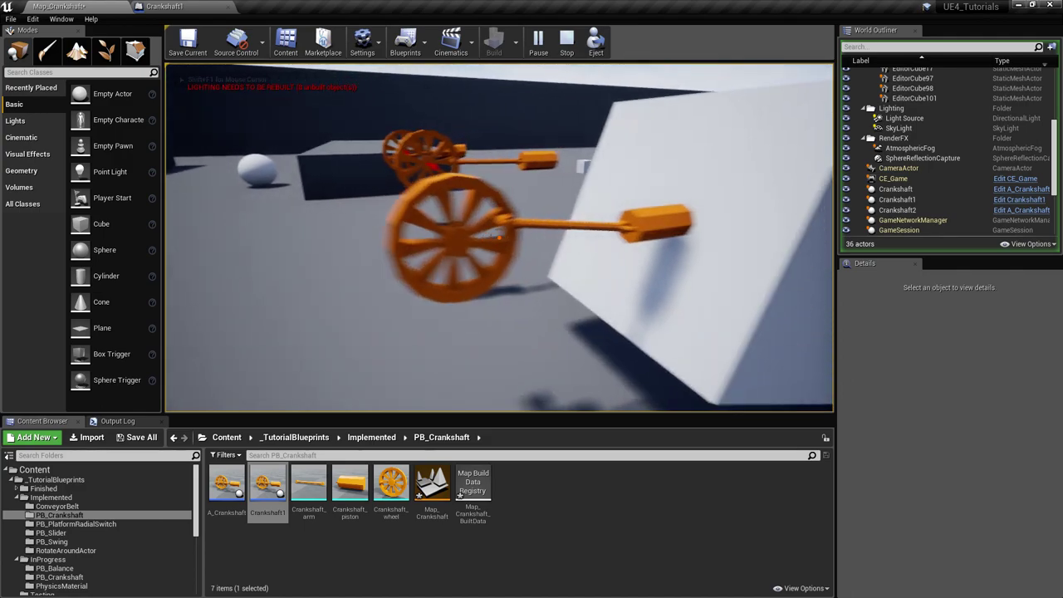
{"action": "key", "text": "Escape"}
Step: Select Crankshaft1 in the level and play-test again, moving around it to examine the wheel, arm and piston from several angles beside the cube
{"action": "left_click", "coordinate": [485, 262]}
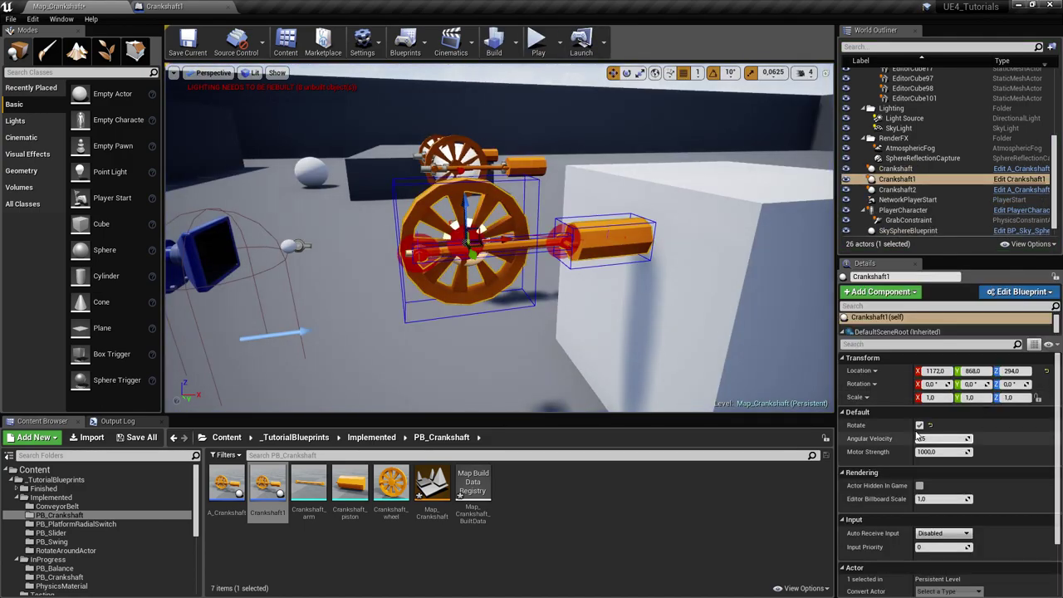
{"action": "left_click", "coordinate": [540, 46]}
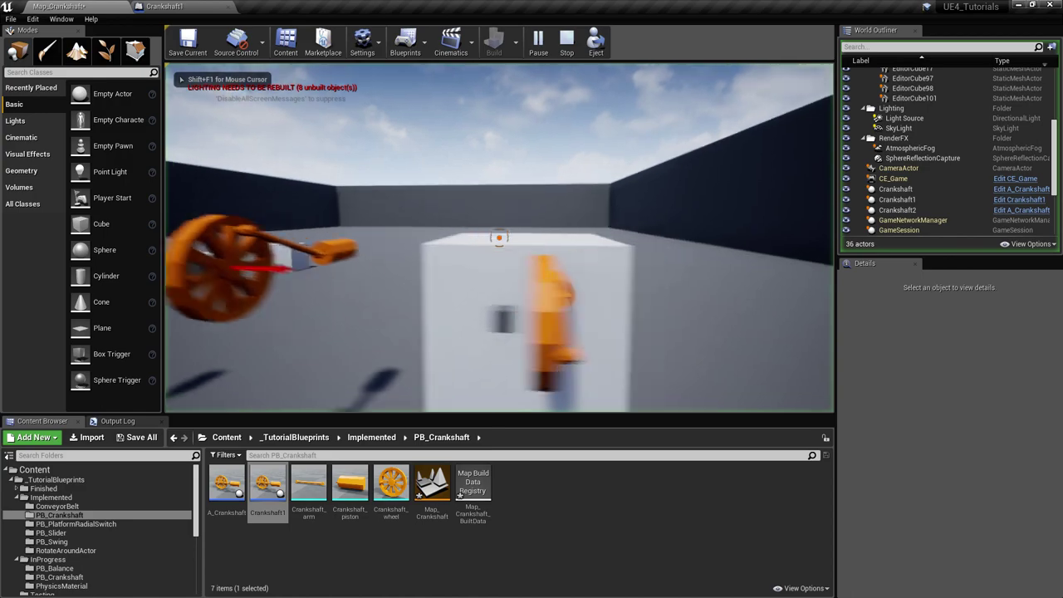
{"action": "key", "text": "w"}
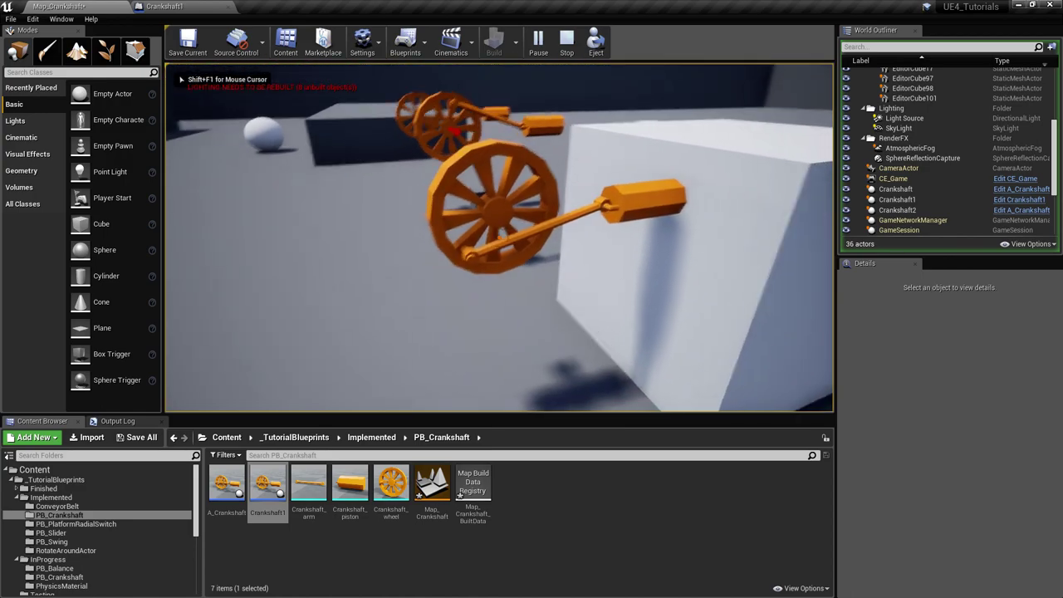
{"action": "key", "text": "w"}
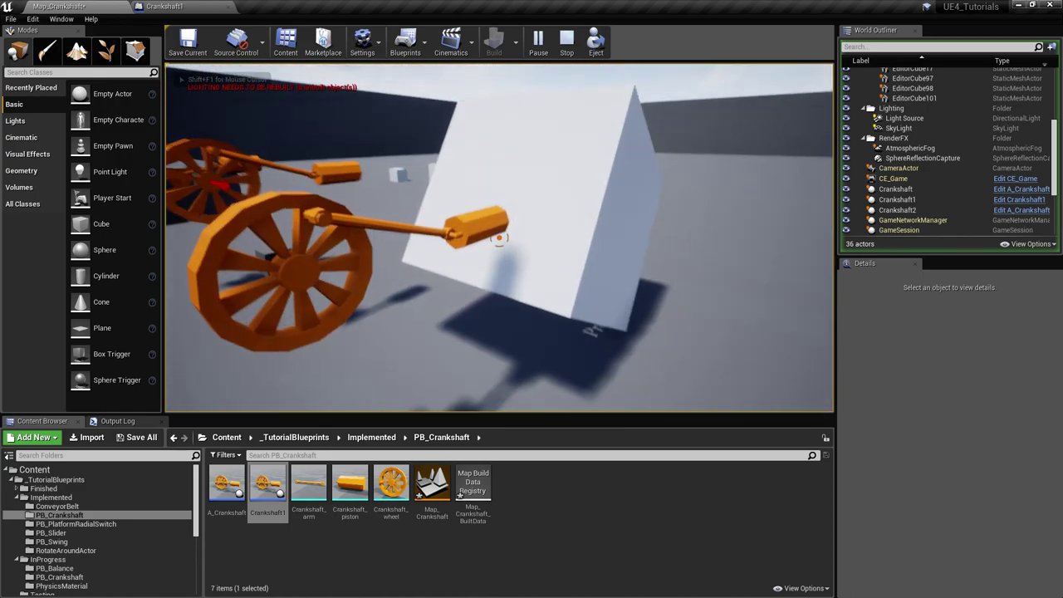
{"action": "key", "text": "s"}
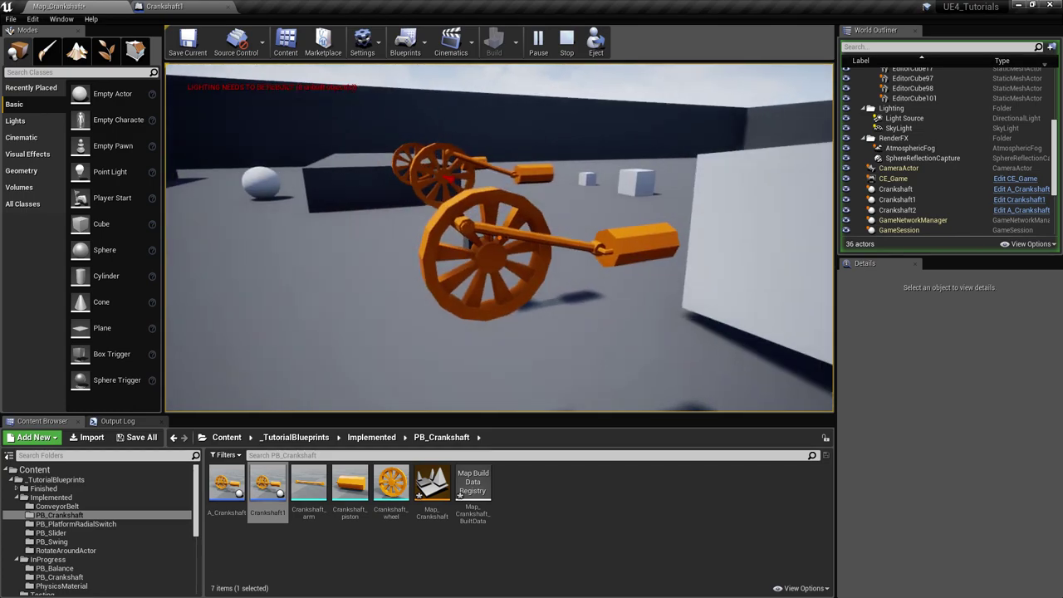
{"action": "key", "text": "w"}
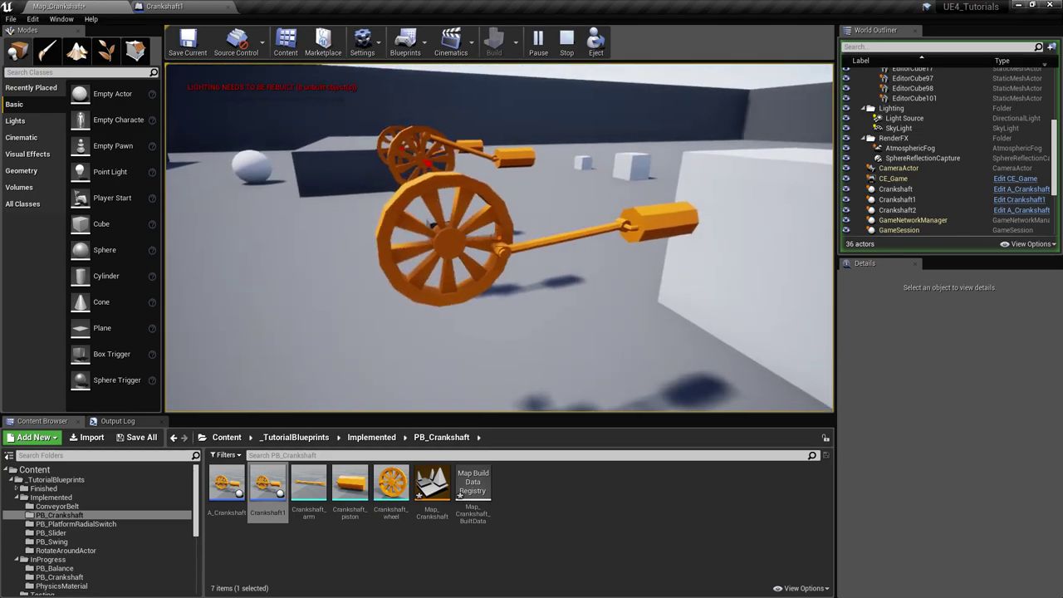
{"action": "key", "text": "w"}
{"action": "key", "text": "w"}
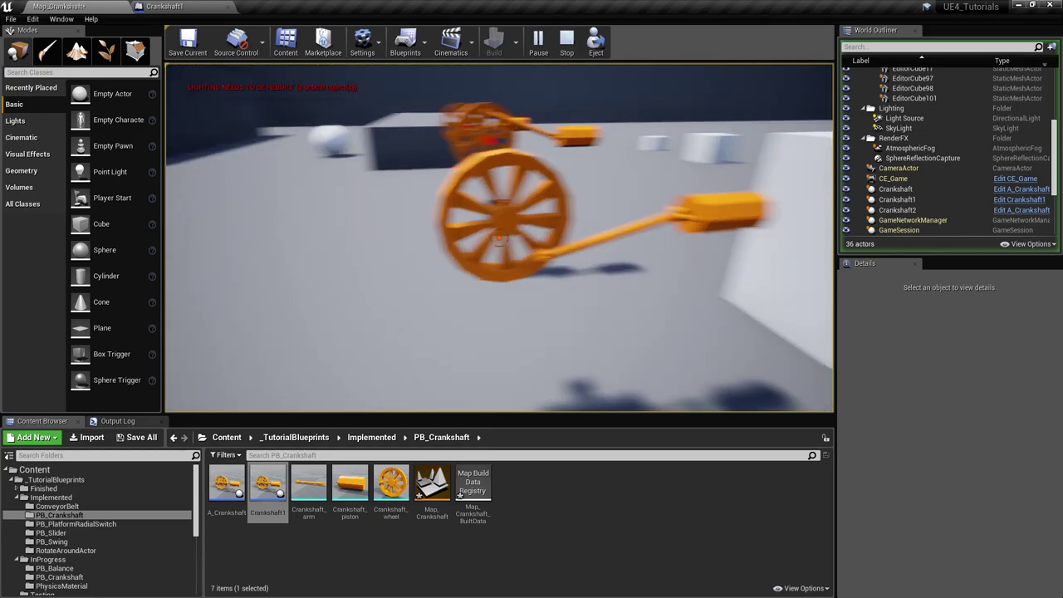
{"action": "key", "text": "s"}
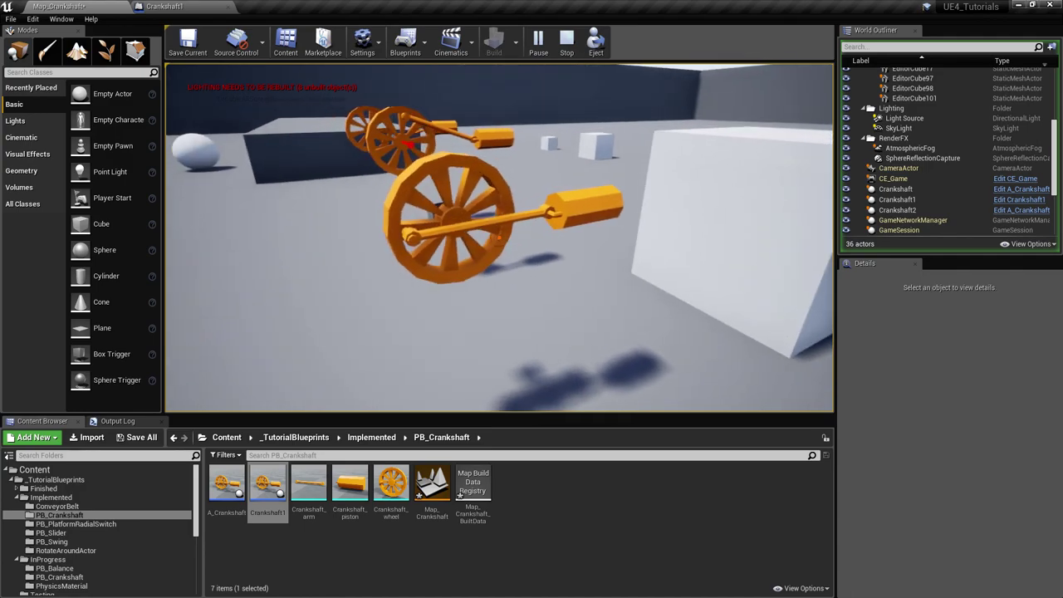
{"action": "key", "text": "s"}
{"action": "key", "text": "a"}
{"action": "key", "text": "a"}
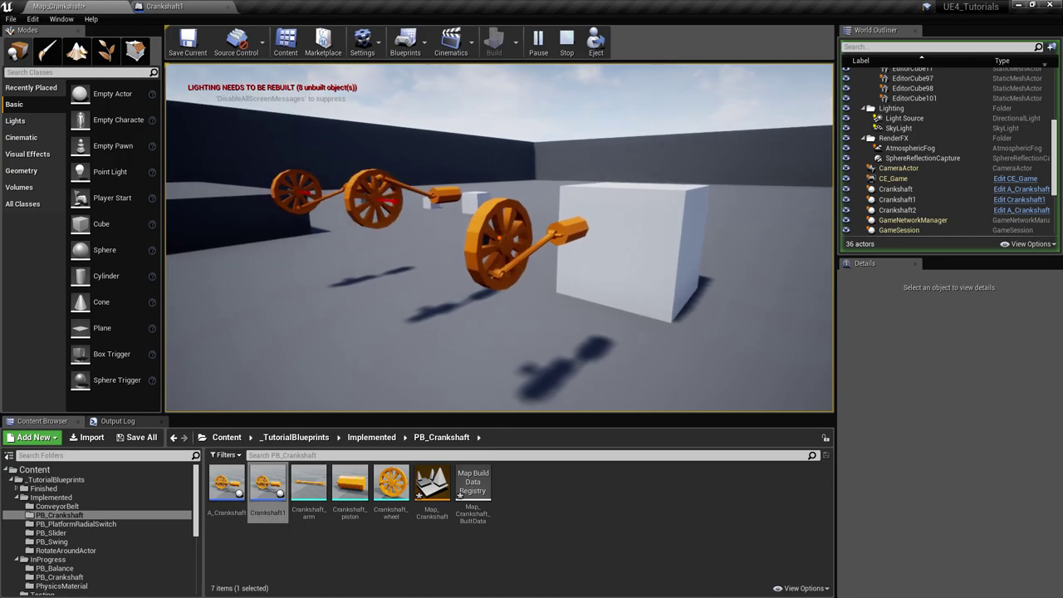
{"action": "key", "text": "w"}
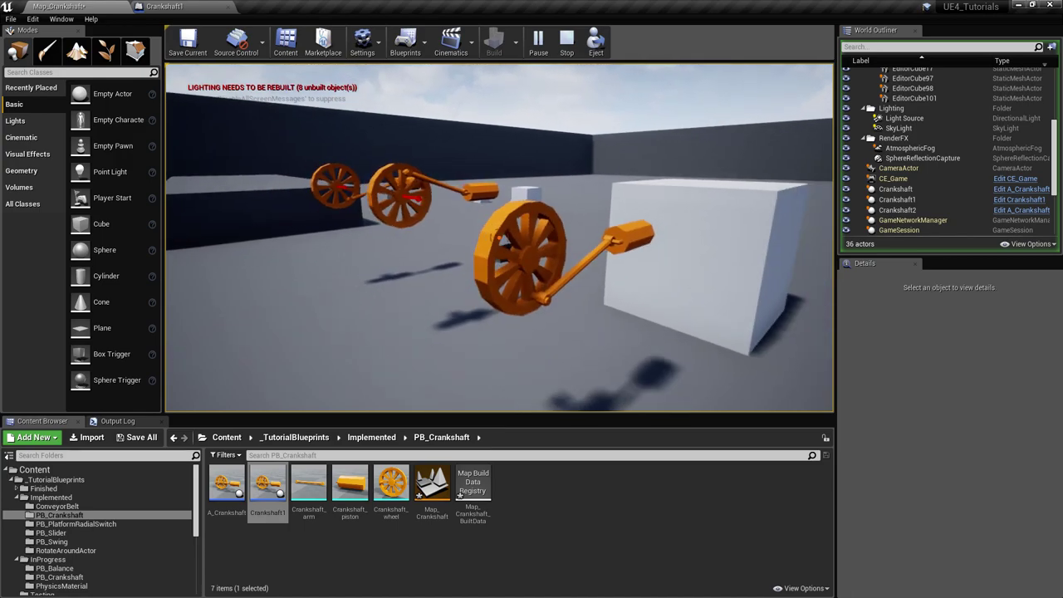
{"action": "key", "text": "d"}
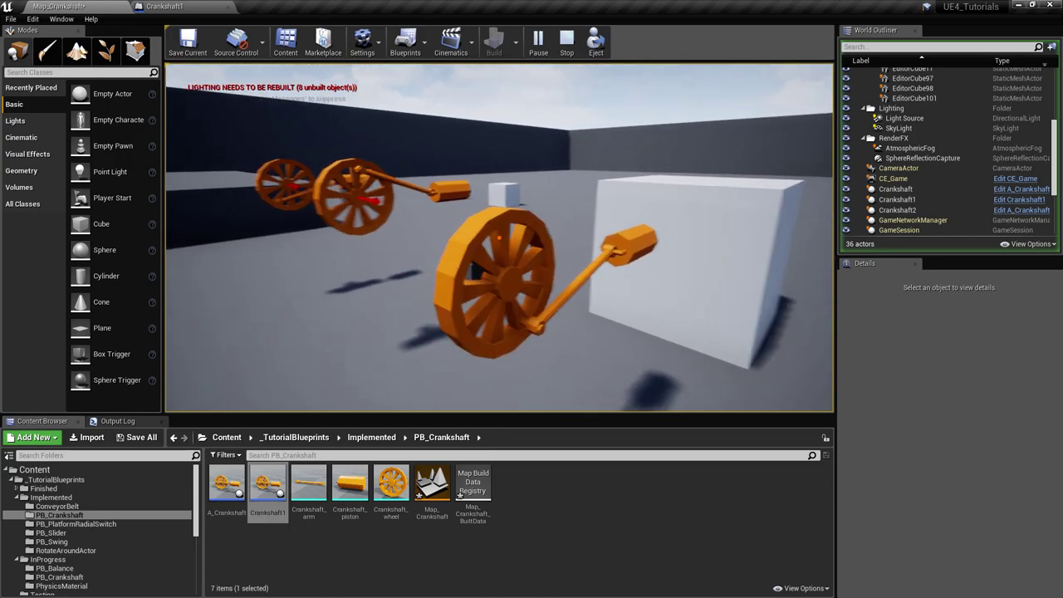
{"action": "key", "text": "a"}
{"action": "key", "text": "s"}
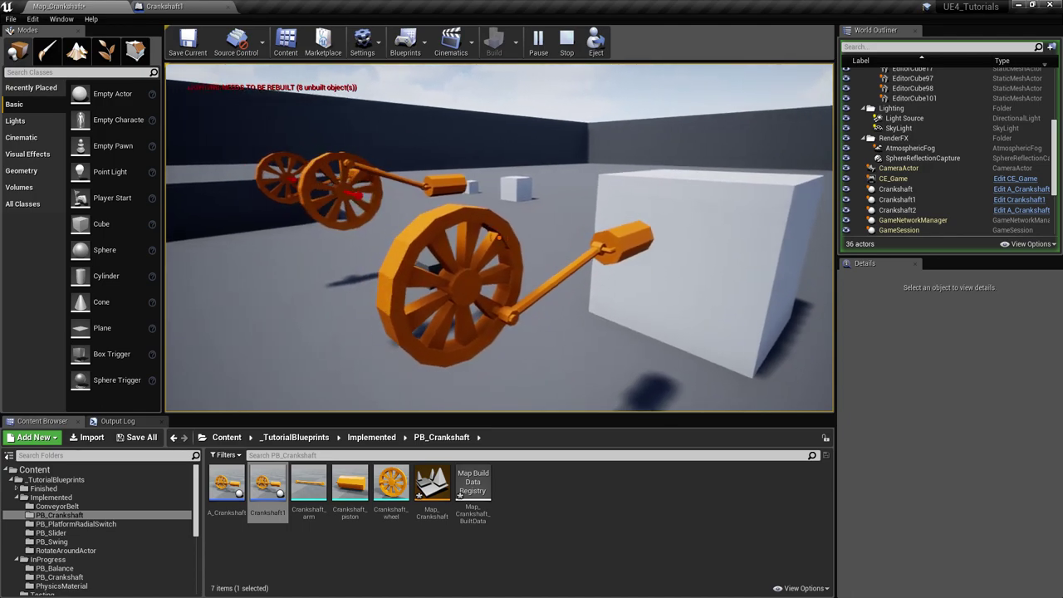